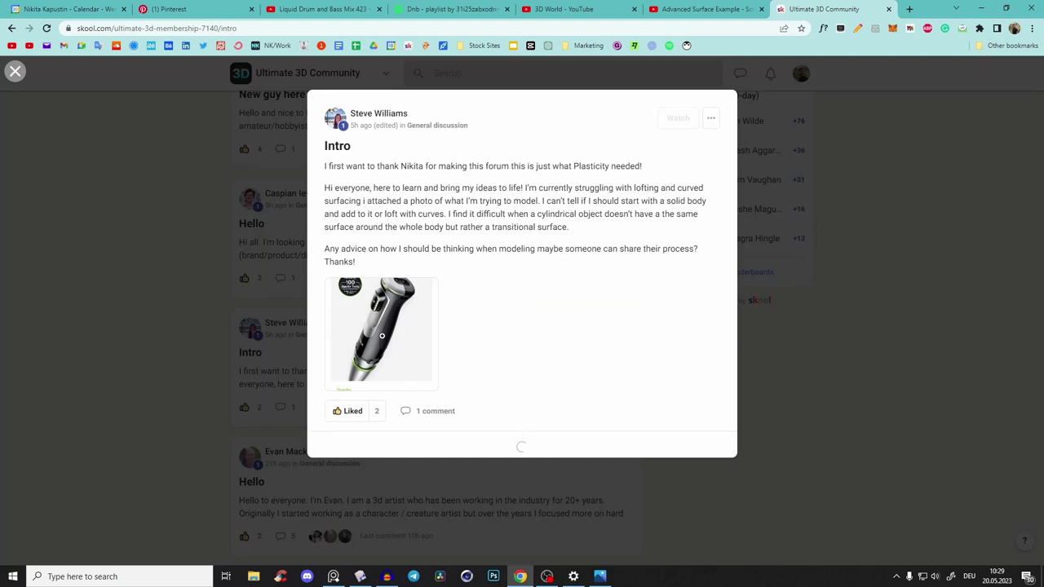
Step: Examine the Braun hand blender photo on Pinterest and in the forum post, plus the red model renders in the reply
{"action": "key", "text": "ctrl+2"}
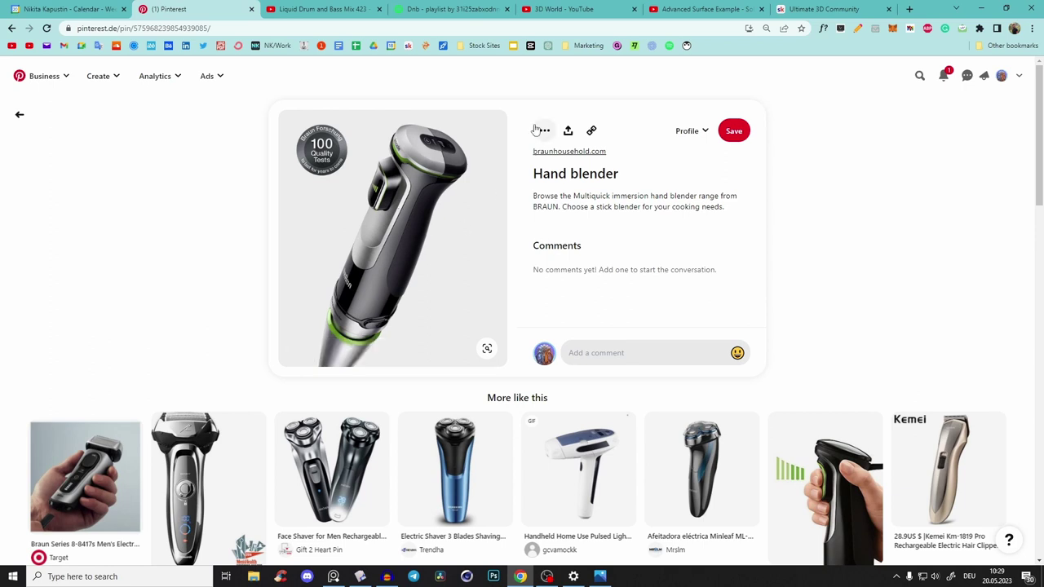
{"action": "left_click", "coordinate": [823, 9]}
{"action": "scroll", "coordinate": [408, 192], "scroll_direction": "down", "scroll_amount": 2}
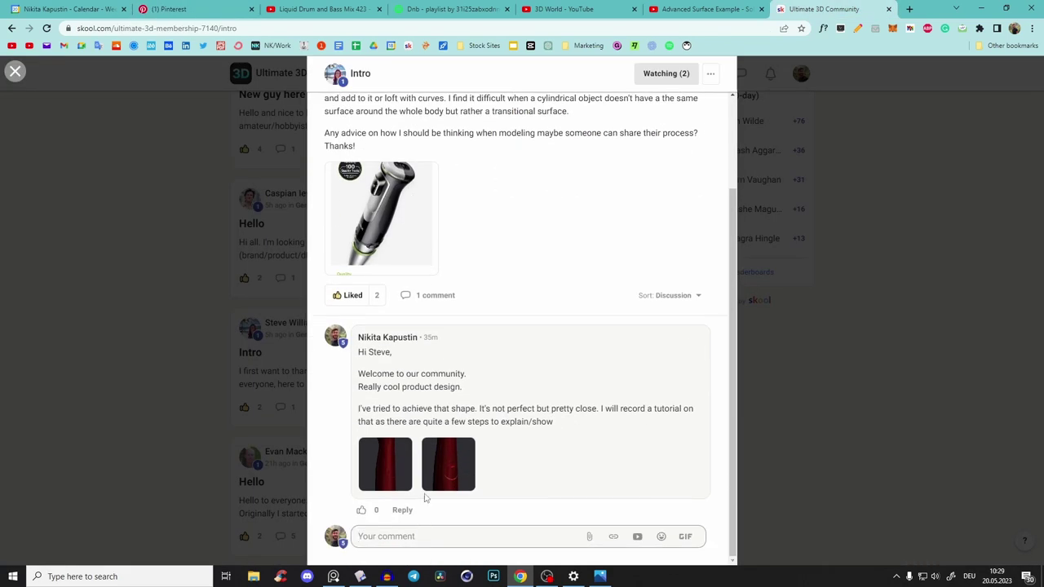
{"action": "scroll", "coordinate": [422, 520], "scroll_direction": "up", "scroll_amount": 3}
{"action": "left_click", "coordinate": [383, 326]}
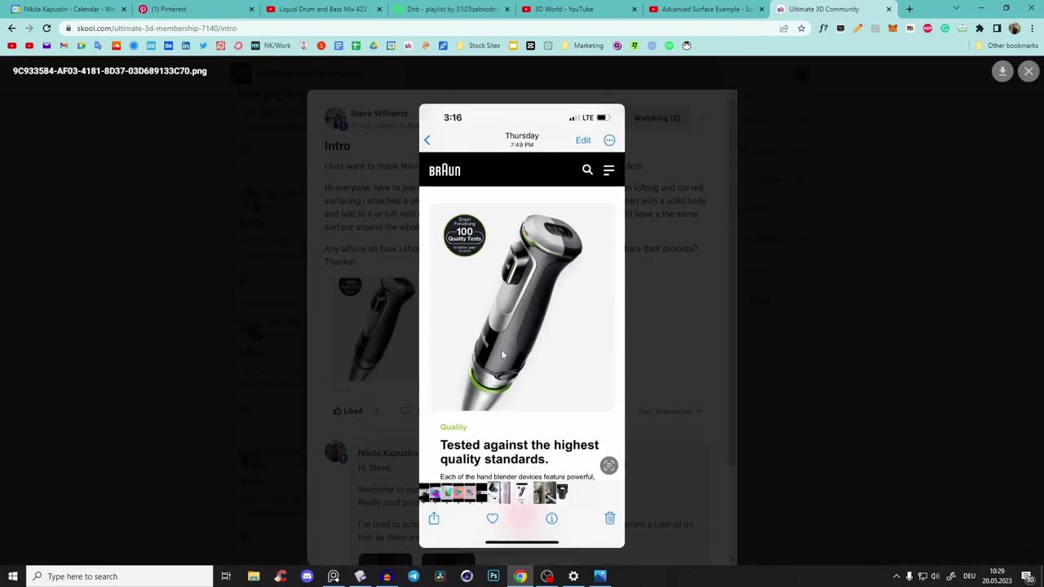
{"action": "left_click", "coordinate": [671, 291]}
{"action": "scroll", "coordinate": [631, 327], "scroll_direction": "down", "scroll_amount": 2}
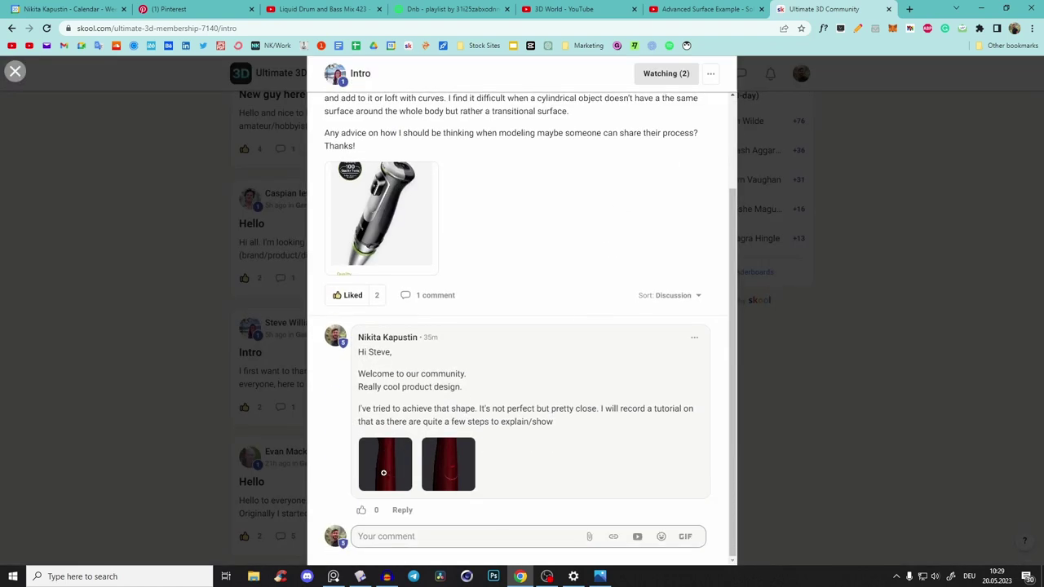
{"action": "left_click", "coordinate": [469, 457]}
{"action": "left_click", "coordinate": [677, 301]}
{"action": "left_click", "coordinate": [808, 193]}
Step: Switch to Plasticity and inspect the finished red handle model from several angles, from the head down to the lower body
{"action": "left_click", "coordinate": [981, 10]}
{"action": "middle_click_drag", "start_coordinate": [632, 237], "coordinate": [561, 266]}
{"action": "middle_click_drag", "start_coordinate": [574, 188], "coordinate": [592, 247]}
{"action": "scroll", "coordinate": [599, 302], "scroll_direction": "up", "scroll_amount": 3}
{"action": "middle_click_drag", "start_coordinate": [609, 371], "coordinate": [599, 130]}
{"action": "scroll", "coordinate": [599, 295], "scroll_direction": "up", "scroll_amount": 2}
{"action": "middle_click_drag", "start_coordinate": [574, 369], "coordinate": [559, 394]}
{"action": "middle_click_drag", "start_coordinate": [568, 165], "coordinate": [542, 375]}
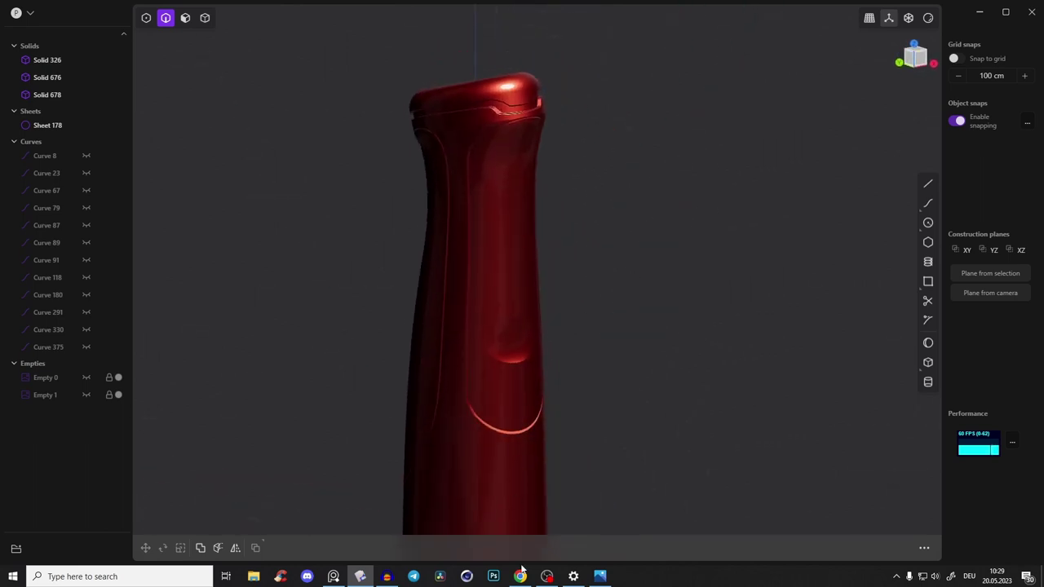
Step: Return to the browser, close the forum post and look through the Ultimate 3D Community feed
{"action": "left_click", "coordinate": [519, 575]}
{"action": "left_click", "coordinate": [272, 76]}
{"action": "scroll", "coordinate": [347, 397], "scroll_direction": "down", "scroll_amount": 1}
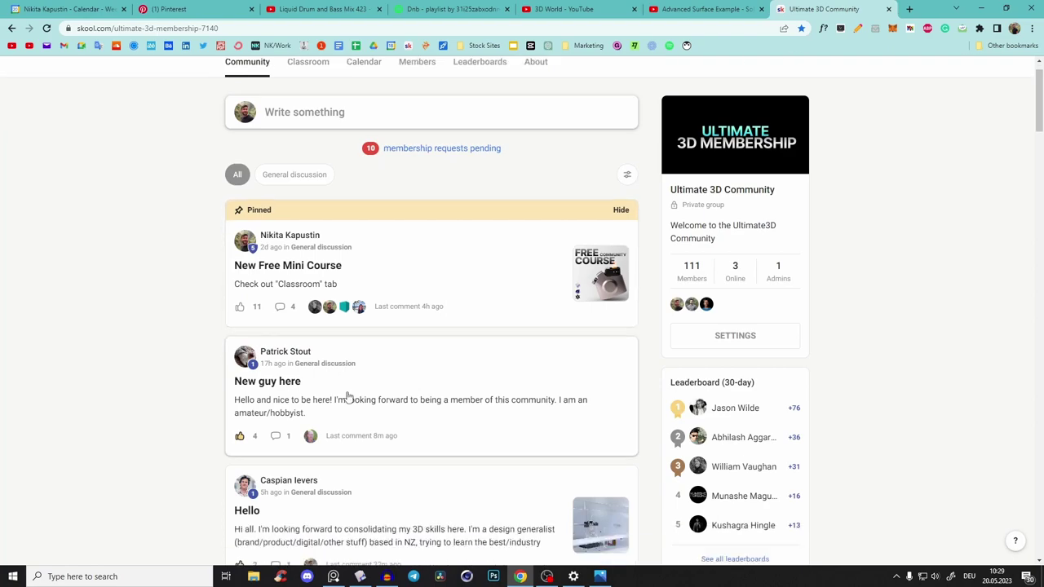
{"action": "scroll", "coordinate": [346, 398], "scroll_direction": "down", "scroll_amount": 4}
Step: Switch back to Plasticity and start a new empty scene in place of the finished handle model
{"action": "key", "text": "alt+Tab"}
{"action": "middle_click_drag", "start_coordinate": [490, 275], "coordinate": [526, 224]}
{"action": "scroll", "coordinate": [526, 224], "scroll_direction": "down", "scroll_amount": 2}
{"action": "left_click", "coordinate": [36, 18]}
{"action": "left_click", "coordinate": [51, 22]}
{"action": "left_click", "coordinate": [551, 291]}
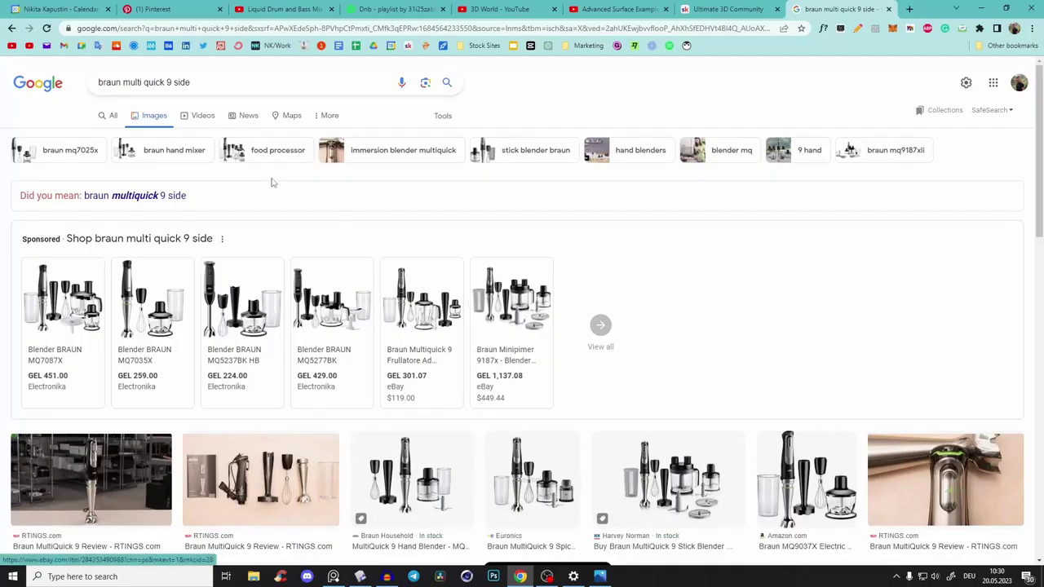
Step: Browse the "braun multi quick 9 side" image results and examine the RTINGS photo showing the blender body with its attachments
{"action": "scroll", "coordinate": [267, 200], "scroll_direction": "down", "scroll_amount": 3}
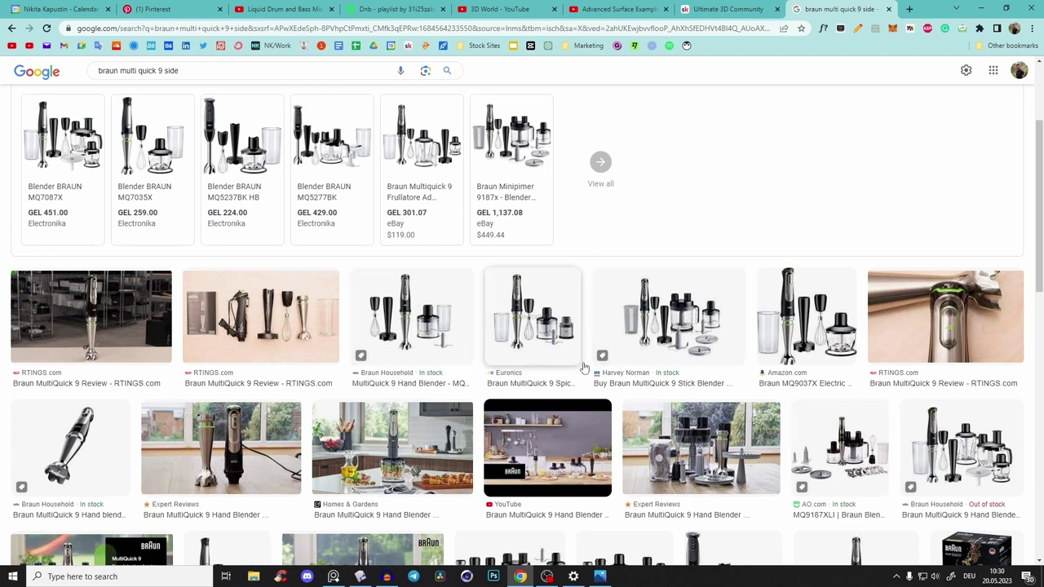
{"action": "scroll", "coordinate": [469, 346], "scroll_direction": "down", "scroll_amount": 3}
{"action": "scroll", "coordinate": [317, 288], "scroll_direction": "up", "scroll_amount": 3}
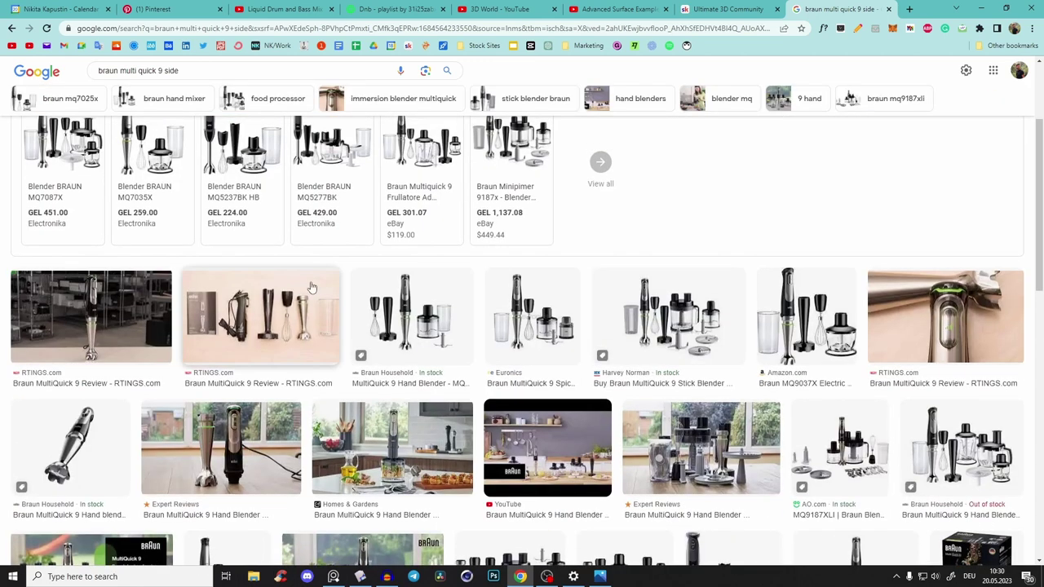
{"action": "left_click", "coordinate": [248, 324]}
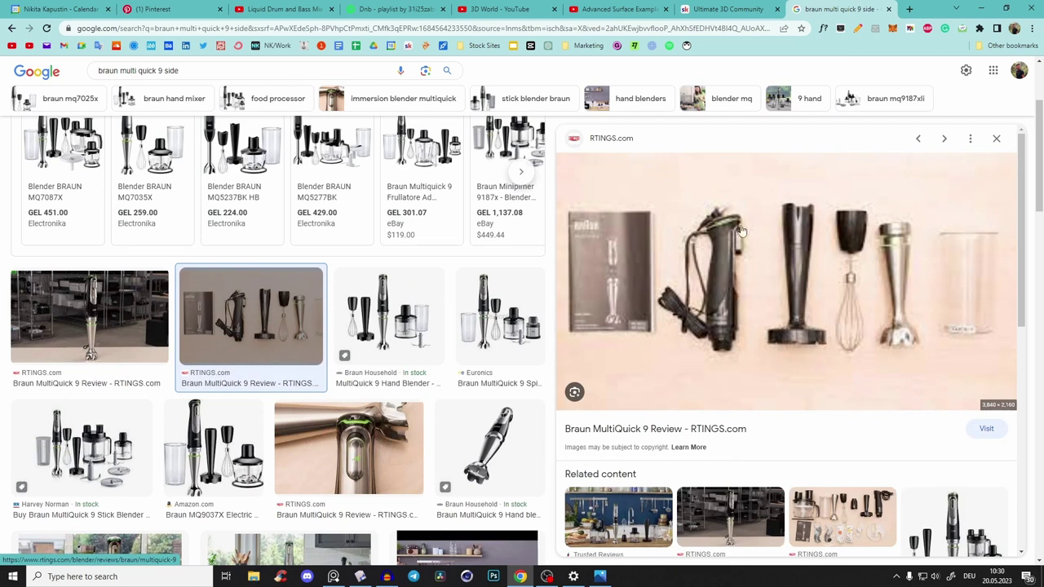
{"action": "scroll", "coordinate": [110, 236], "scroll_direction": "up", "scroll_amount": 2}
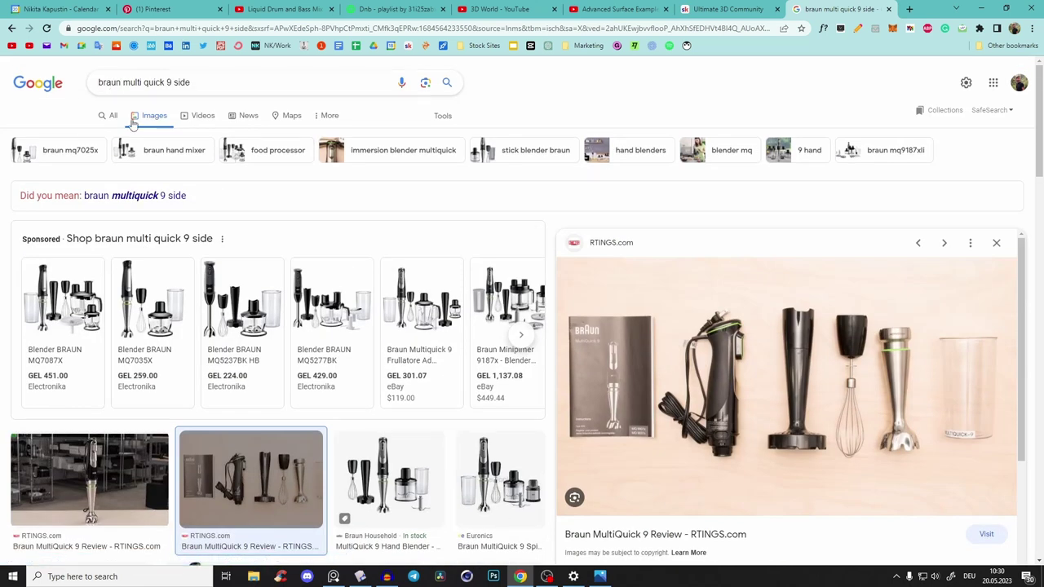
{"action": "left_click", "coordinate": [981, 8]}
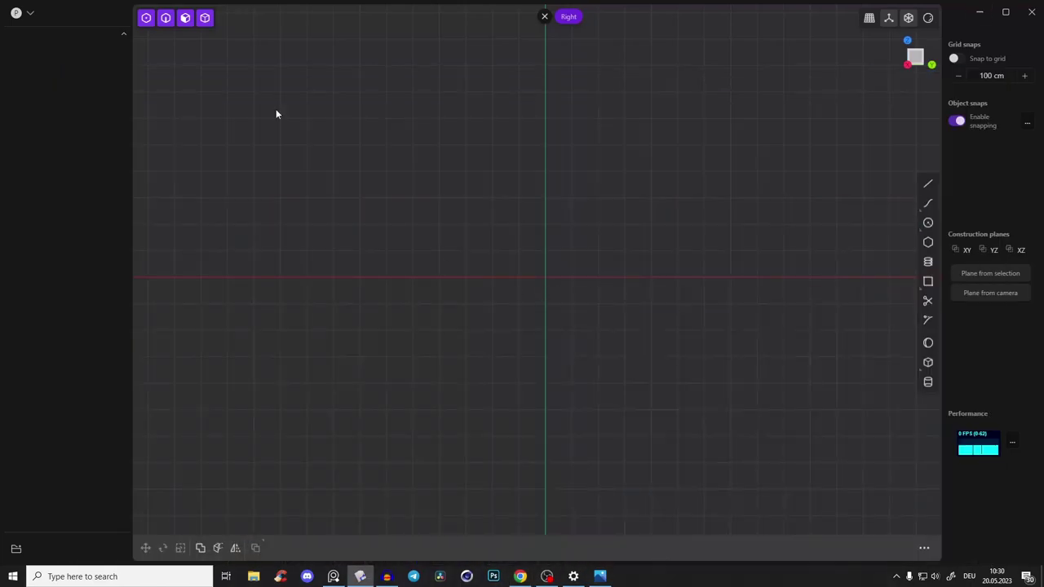
Step: Import the straight-on Braun hand blender photo from the Desktop folder as a reference image in the Right view
{"action": "left_click", "coordinate": [37, 17]}
{"action": "left_click", "coordinate": [56, 45]}
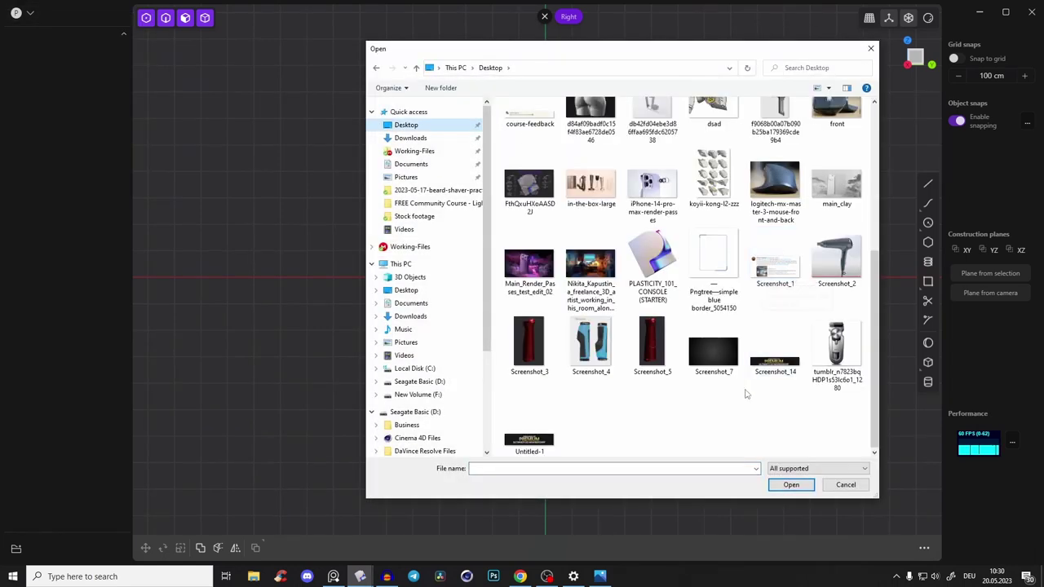
{"action": "double_click", "coordinate": [774, 114]}
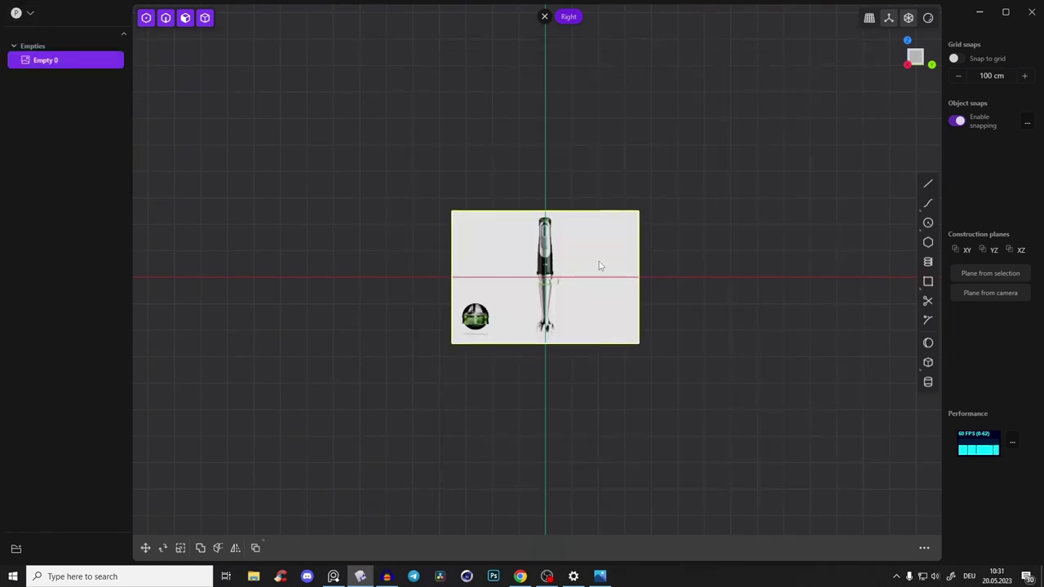
Step: Scale the blender reference image up uniformly by about 5.27
{"action": "key", "text": "s"}
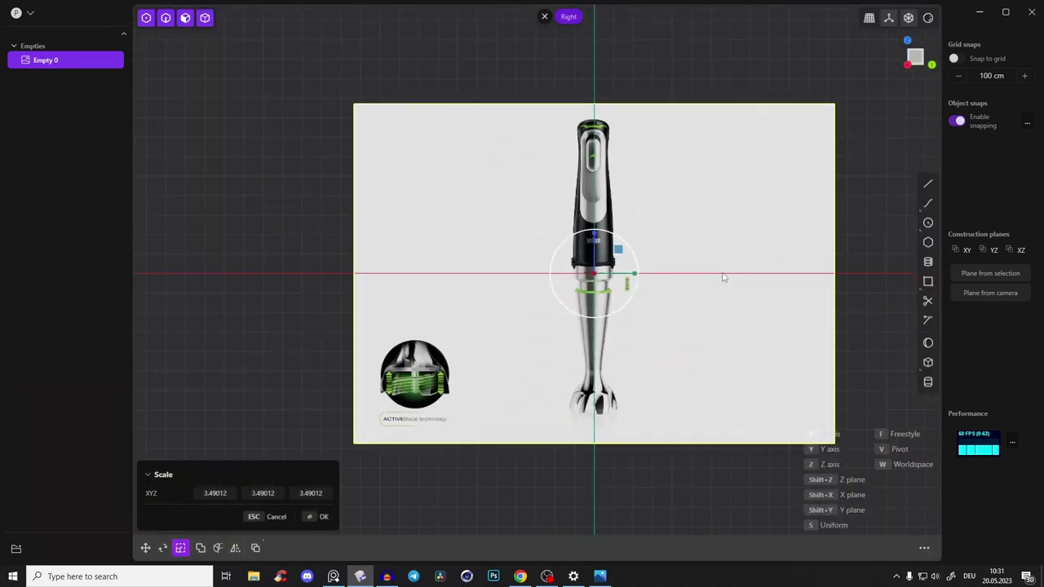
{"action": "key", "text": "s"}
{"action": "left_click", "coordinate": [780, 250]}
{"action": "middle_click_drag", "start_coordinate": [780, 250], "coordinate": [741, 312], "text": "shift"}
{"action": "scroll", "coordinate": [617, 256], "scroll_direction": "up", "scroll_amount": 2}
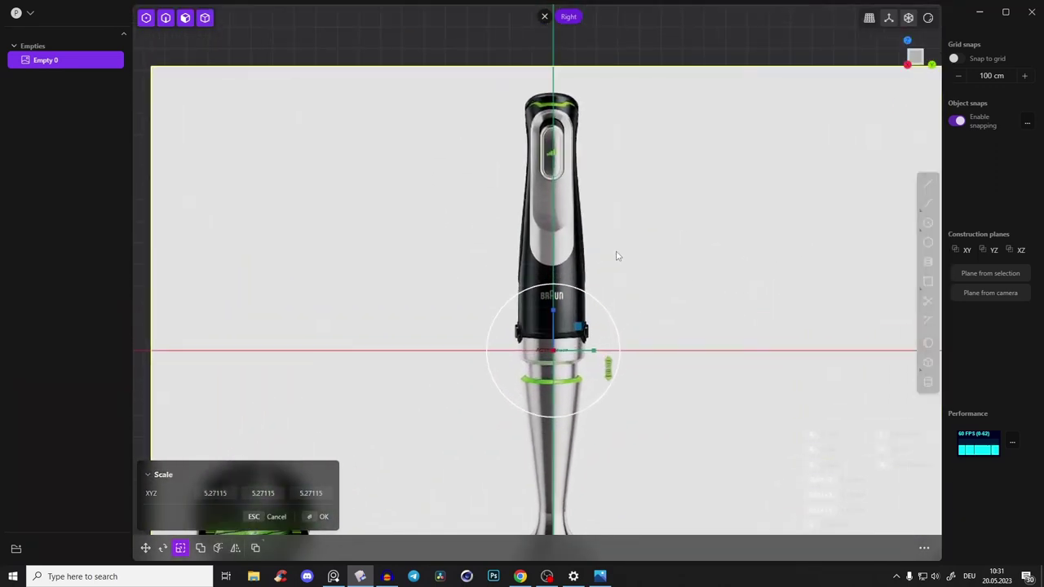
{"action": "left_click", "coordinate": [616, 256]}
Step: Set the reference image's material depth to Front and lower its opacity so that the grid shows through
{"action": "key", "text": "d"}
{"action": "left_click", "coordinate": [251, 480]}
{"action": "left_click_drag", "start_coordinate": [253, 493], "coordinate": [199, 493]}
{"action": "key", "text": "Return"}
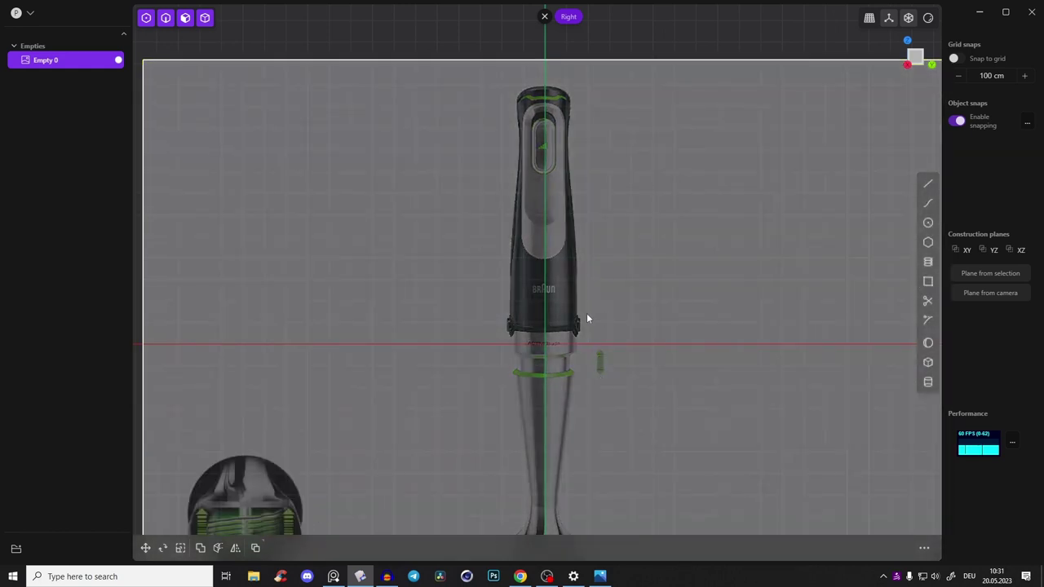
Step: Move the reference image about 5.84 cm along Y to centre the blender on the vertical axis
{"action": "key", "text": "g"}
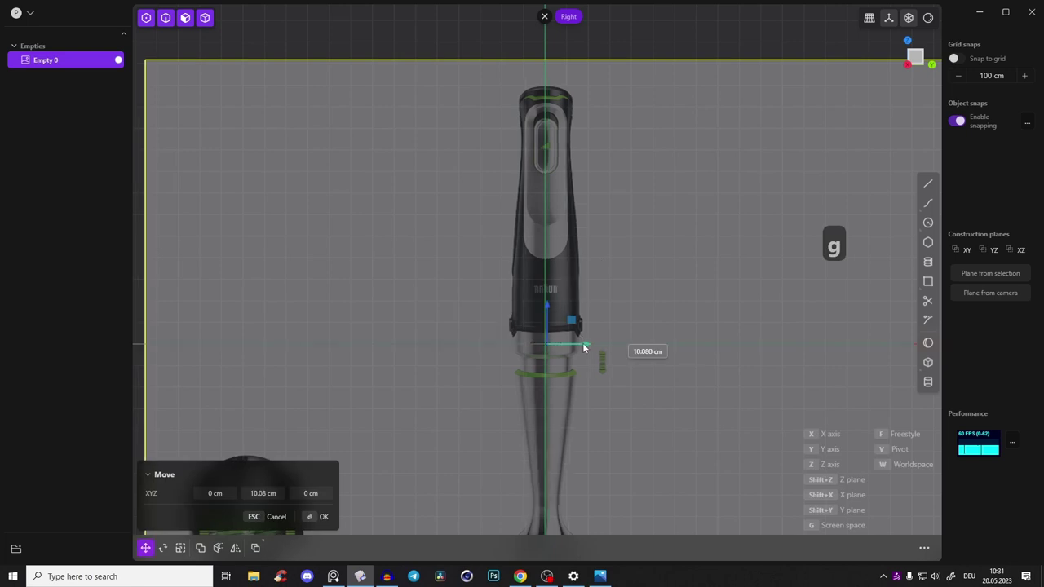
{"action": "scroll", "coordinate": [563, 346], "scroll_direction": "up", "scroll_amount": 5}
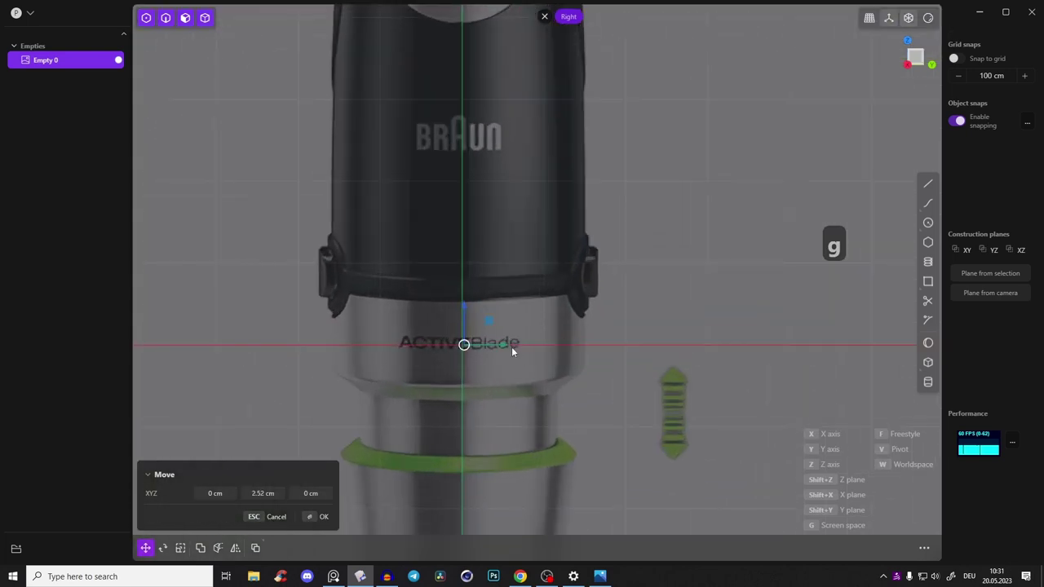
{"action": "left_click_drag", "start_coordinate": [508, 346], "coordinate": [510, 346]}
{"action": "scroll", "coordinate": [514, 335], "scroll_direction": "down", "scroll_amount": 6}
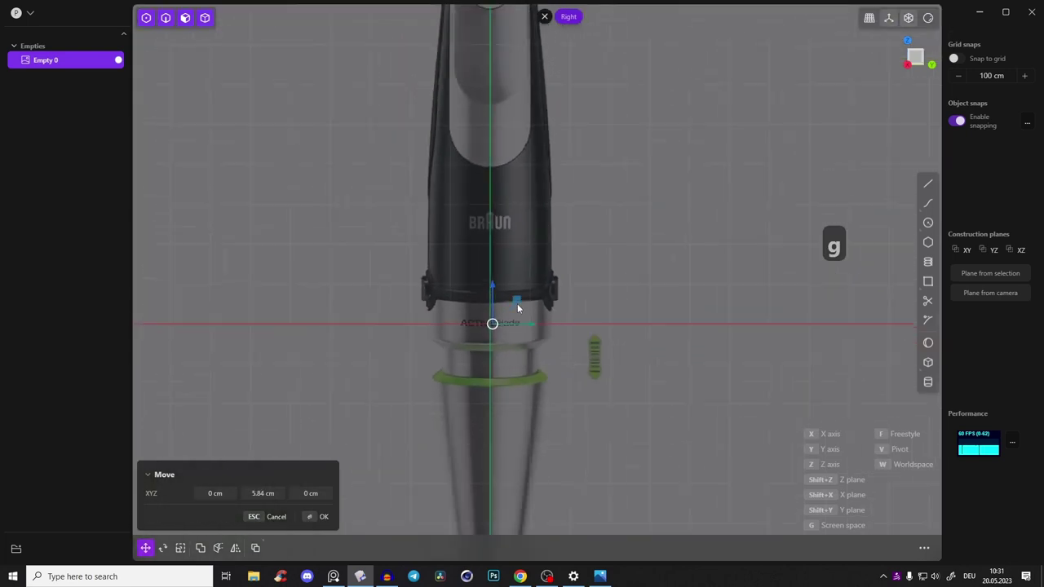
{"action": "scroll", "coordinate": [548, 323], "scroll_direction": "down", "scroll_amount": 2}
Step: Push the reference image back to about -3850 cm along X, well away from the origin
{"action": "middle_click_drag", "start_coordinate": [601, 281], "coordinate": [533, 331]}
{"action": "left_click_drag", "start_coordinate": [511, 338], "coordinate": [721, 239]}
{"action": "middle_click_drag", "start_coordinate": [722, 241], "coordinate": [594, 362]}
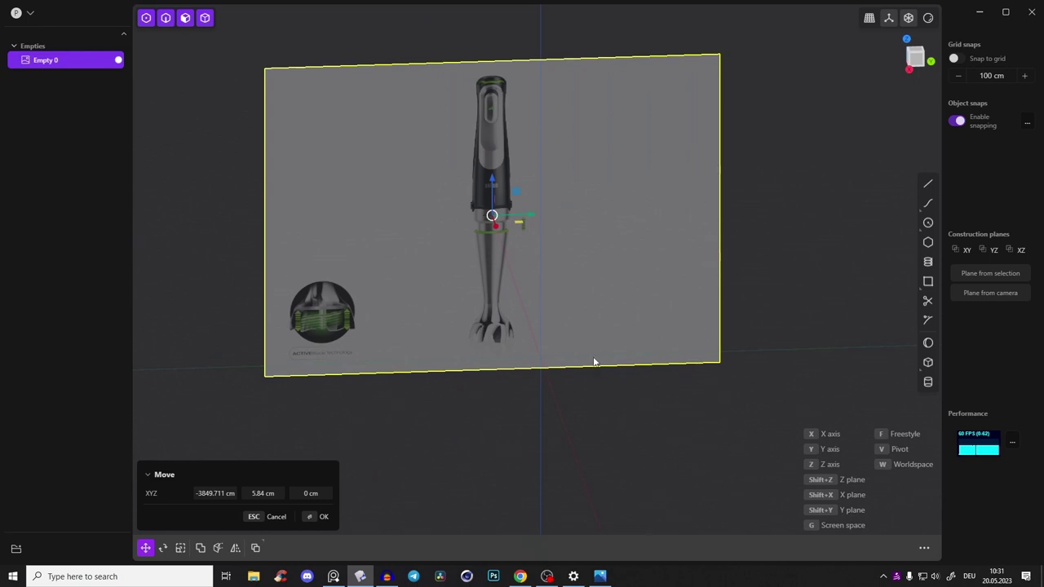
{"action": "middle_click_drag", "start_coordinate": [777, 233], "coordinate": [926, 78]}
{"action": "left_click", "coordinate": [909, 62]}
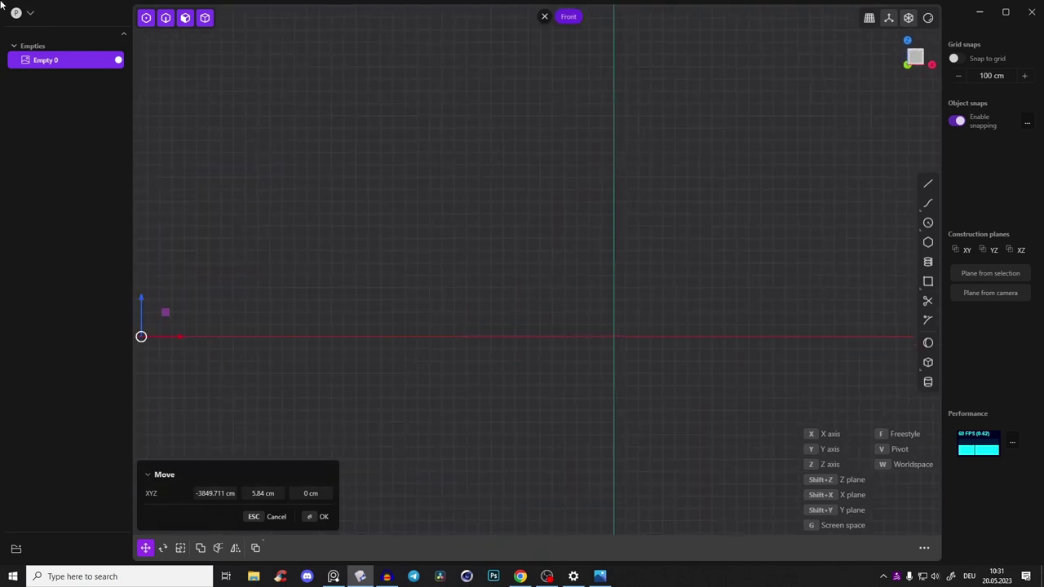
Step: In the Right view, draw a vertical centreline about 1137 cm long from the blender's top to the lower edge of its black body
{"action": "middle_click_drag", "start_coordinate": [640, 187], "coordinate": [514, 196]}
{"action": "left_click", "coordinate": [913, 57]}
{"action": "middle_click_drag", "start_coordinate": [600, 224], "coordinate": [603, 203], "text": "shift"}
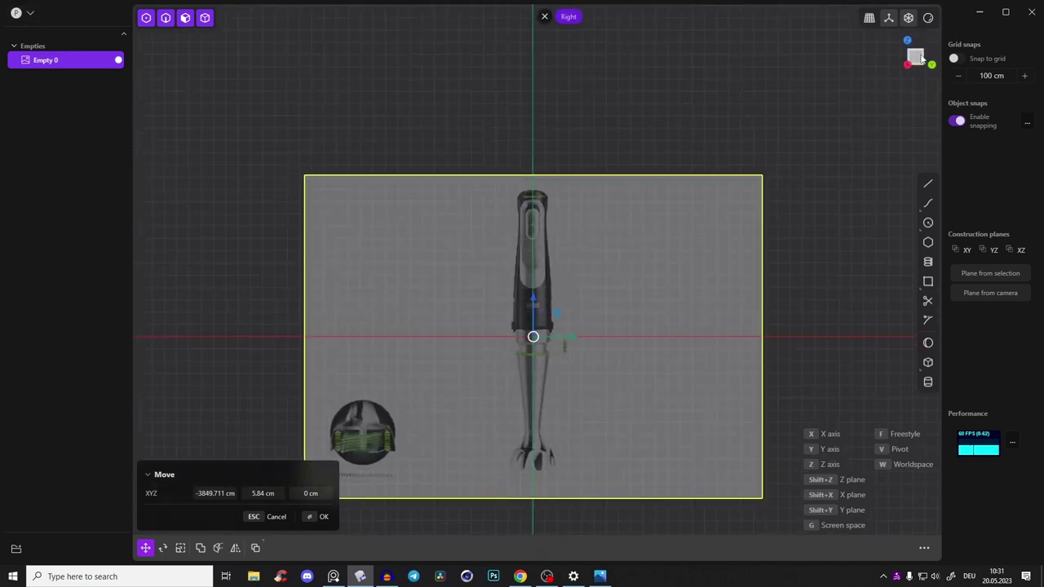
{"action": "scroll", "coordinate": [515, 199], "scroll_direction": "up", "scroll_amount": 6}
{"action": "scroll", "coordinate": [535, 382], "scroll_direction": "up", "scroll_amount": 2}
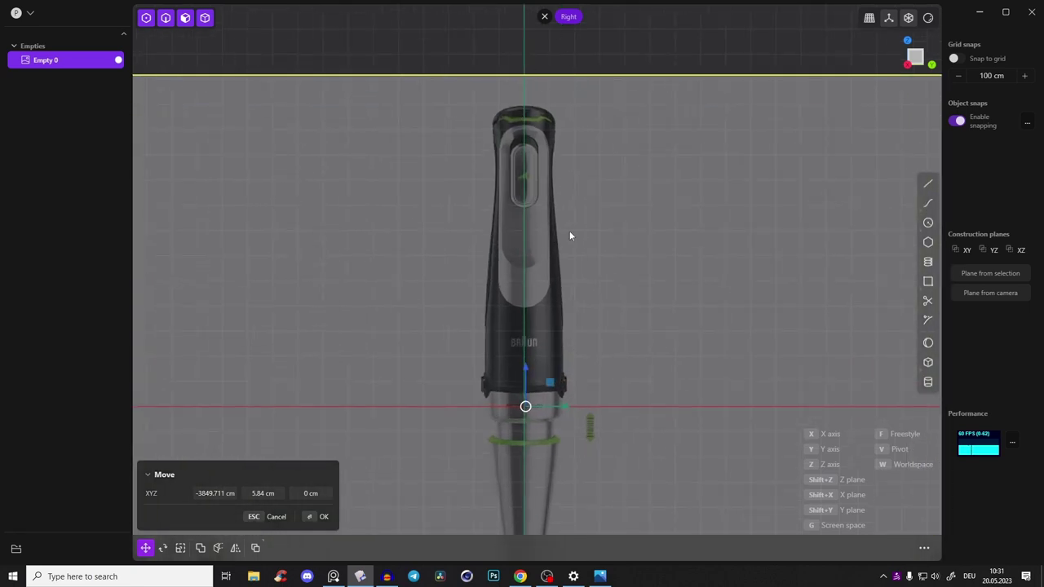
{"action": "scroll", "coordinate": [495, 159], "scroll_direction": "up", "scroll_amount": 2}
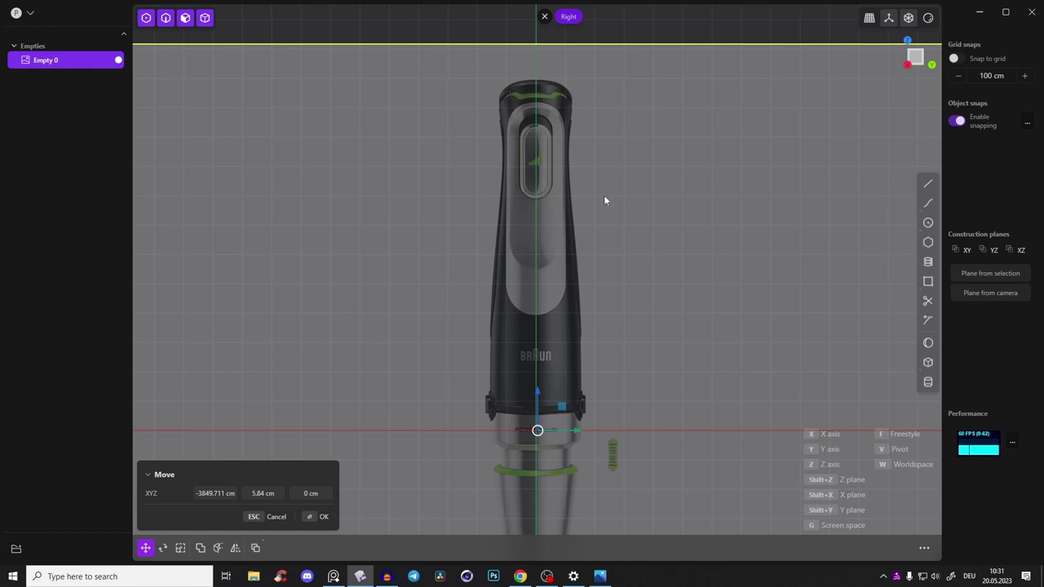
{"action": "middle_click_drag", "start_coordinate": [541, 315], "coordinate": [545, 336], "text": "shift"}
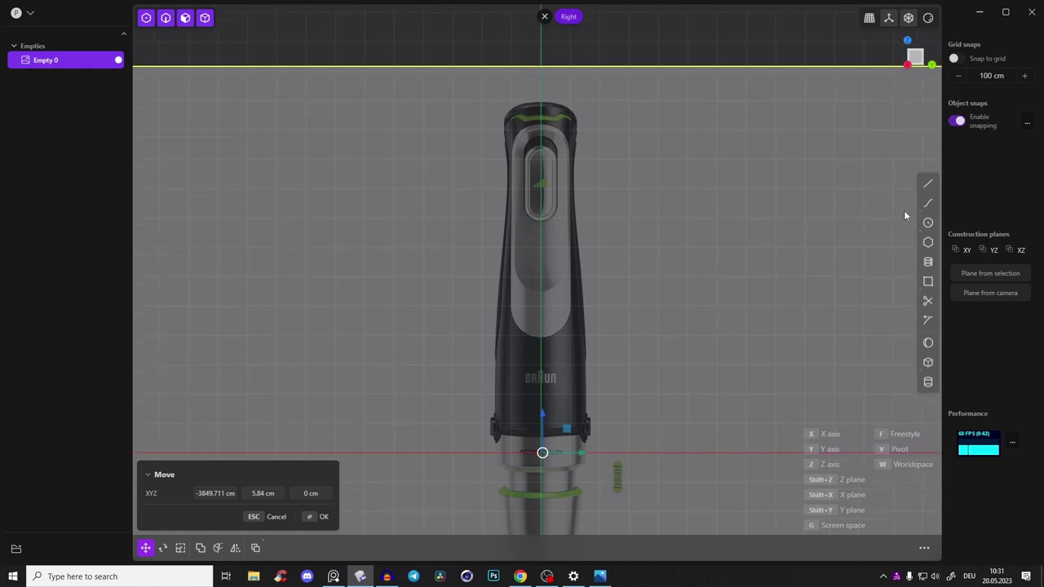
{"action": "left_click", "coordinate": [928, 184]}
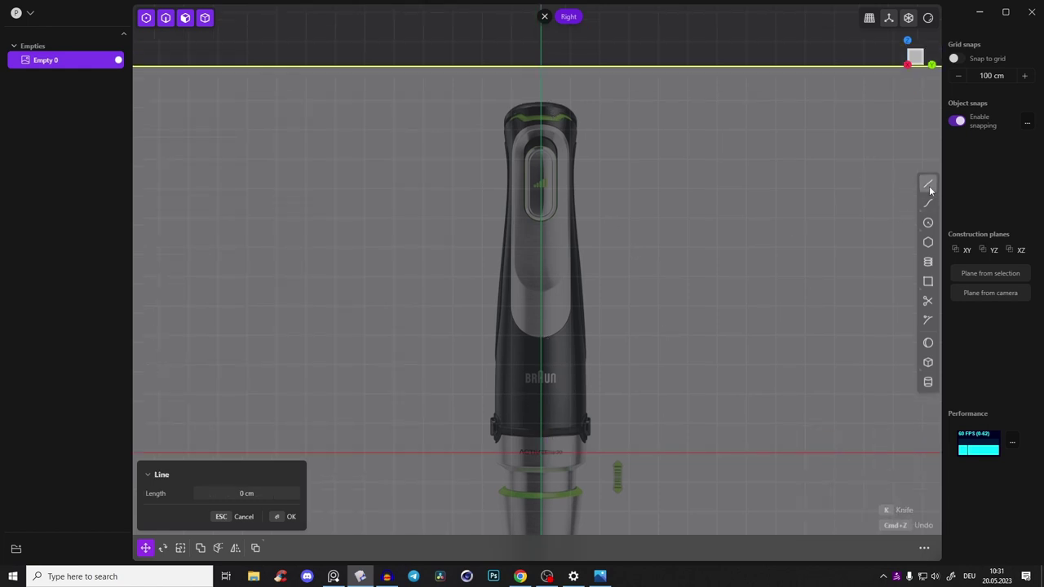
{"action": "left_click", "coordinate": [541, 102]}
{"action": "left_click", "coordinate": [542, 440]}
{"action": "right_click", "coordinate": [551, 220]}
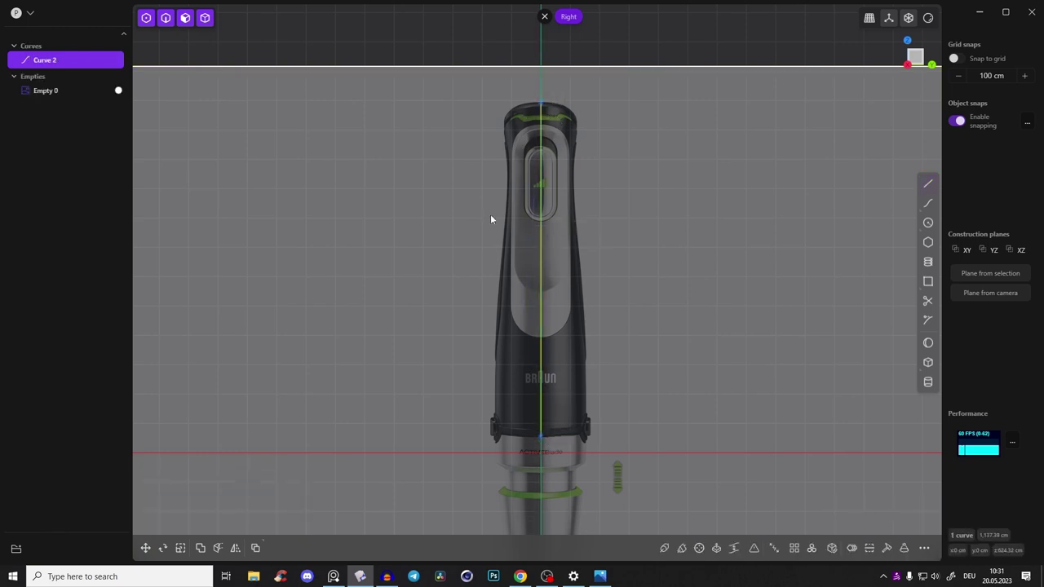
Step: Import the in-the-box-large photo of the blender and its attachments as a second reference image in the Front view
{"action": "middle_click_drag", "start_coordinate": [434, 202], "coordinate": [572, 230]}
{"action": "scroll", "coordinate": [503, 243], "scroll_direction": "down", "scroll_amount": 3}
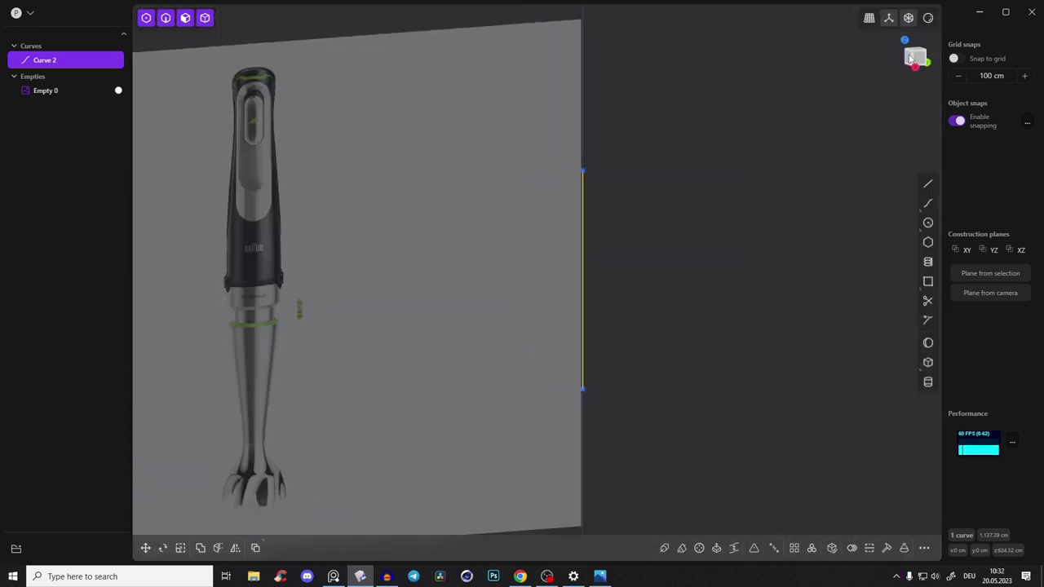
{"action": "left_click", "coordinate": [911, 58]}
{"action": "left_click", "coordinate": [18, 15]}
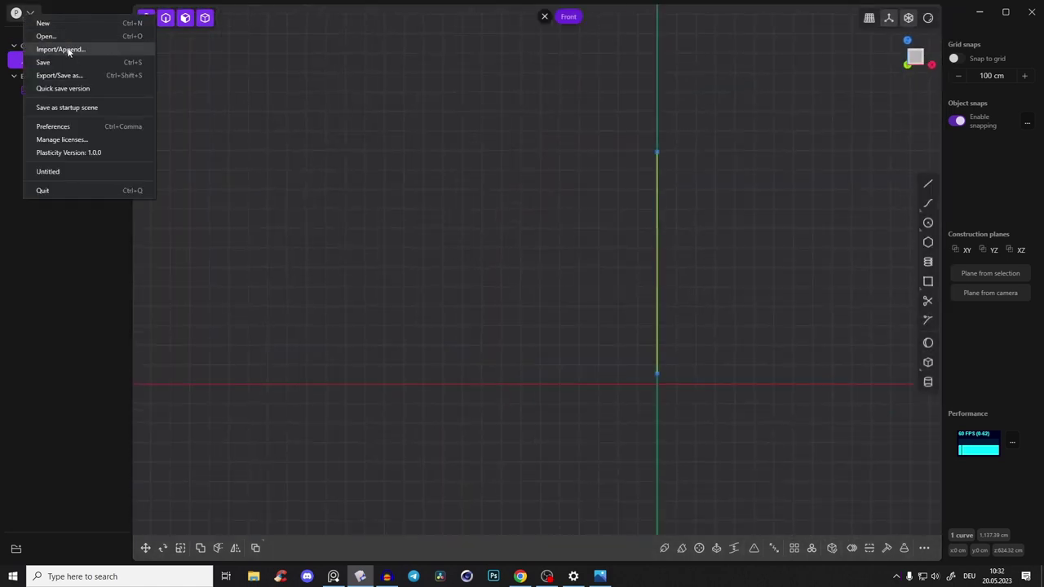
{"action": "left_click", "coordinate": [60, 49]}
{"action": "scroll", "coordinate": [591, 432], "scroll_direction": "down", "scroll_amount": 5}
{"action": "double_click", "coordinate": [587, 192]}
Step: Scale the second reference image by about 4.93 and move it about 606 cm in X and 576 cm in Z, onto the centreline
{"action": "key", "text": "s"}
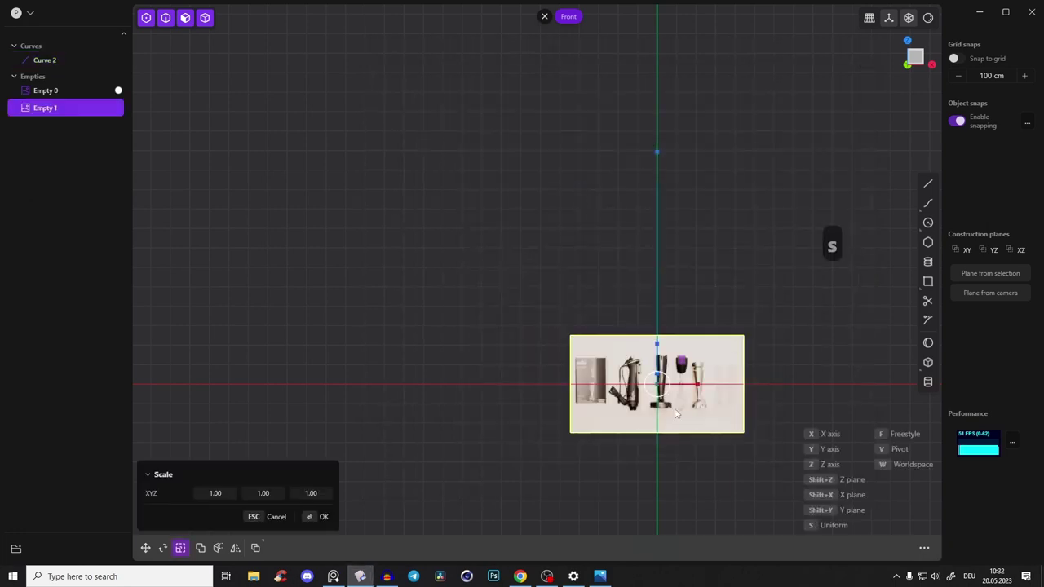
{"action": "key", "text": "s"}
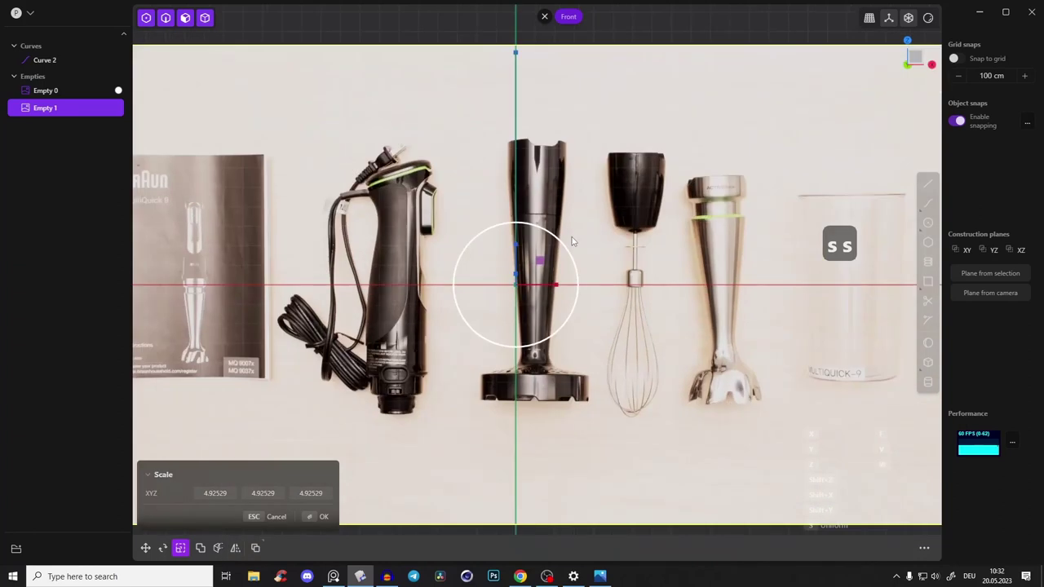
{"action": "key", "text": "g"}
{"action": "key", "text": "g"}
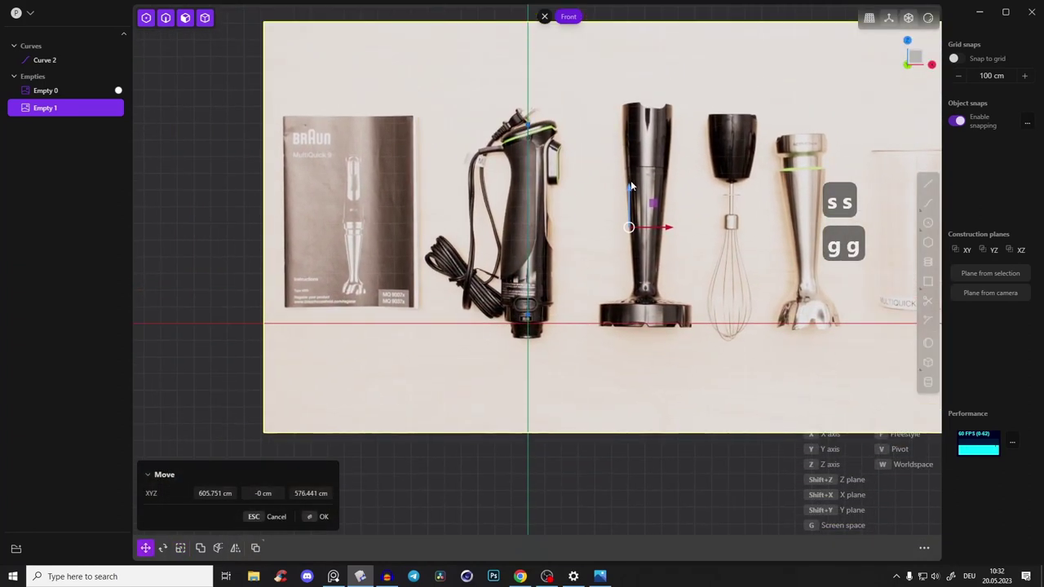
Step: Set the second reference image's depth to Front and its opacity to 0.19
{"action": "key", "text": "m"}
{"action": "left_click", "coordinate": [249, 476]}
{"action": "left_click", "coordinate": [196, 493]}
{"action": "mouse_move", "coordinate": [252, 493]}
{"action": "left_mouse_down"}
{"action": "mouse_move", "coordinate": [209, 493]}
{"action": "mouse_move", "coordinate": [269, 491]}
{"action": "left_mouse_up"}
{"action": "scroll", "coordinate": [567, 231], "scroll_direction": "up", "scroll_amount": 3}
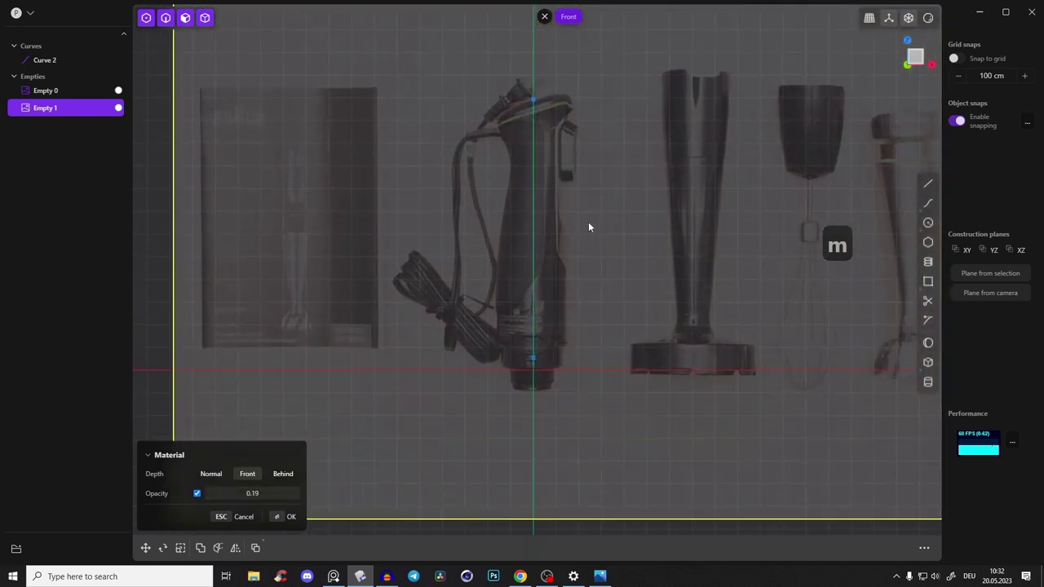
Step: Move the second reference image about 14 cm in X and -34 cm in Z, plus another 4 cm and -29 cm, onto the centreline
{"action": "key", "text": "g"}
{"action": "key", "text": "g"}
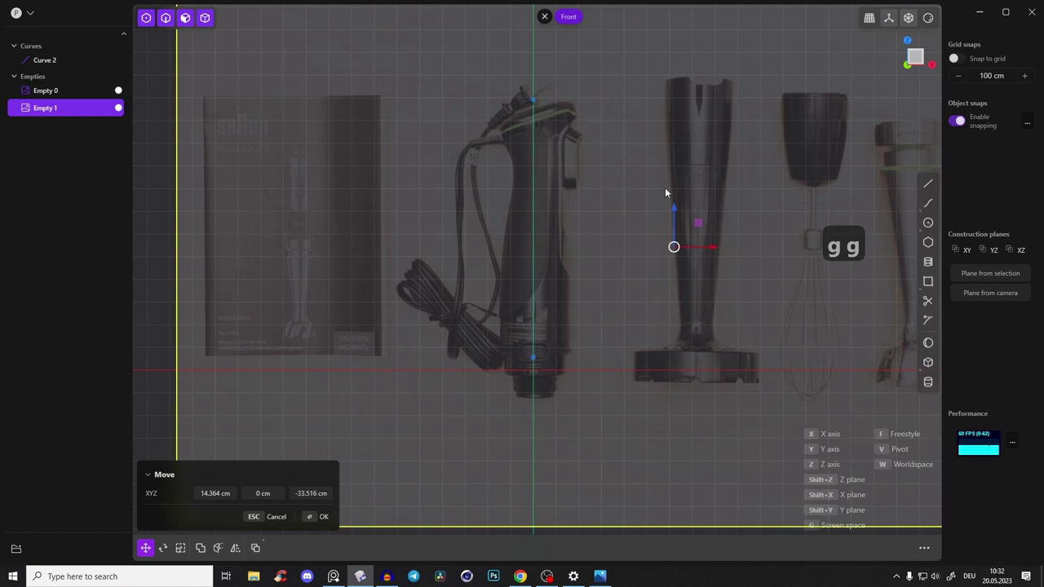
{"action": "scroll", "coordinate": [590, 189], "scroll_direction": "up", "scroll_amount": 3}
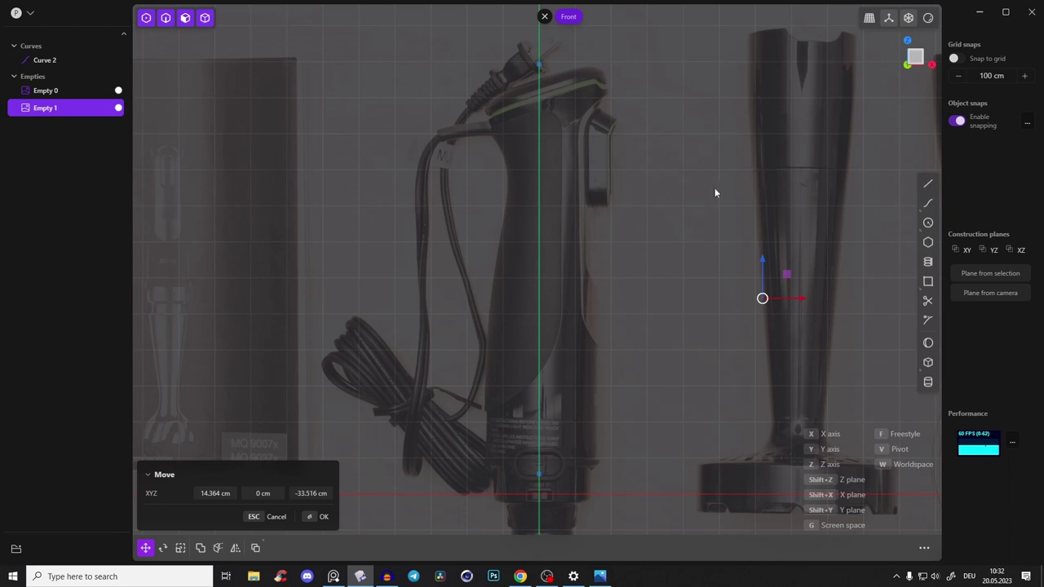
{"action": "key", "text": "g"}
{"action": "key", "text": "g"}
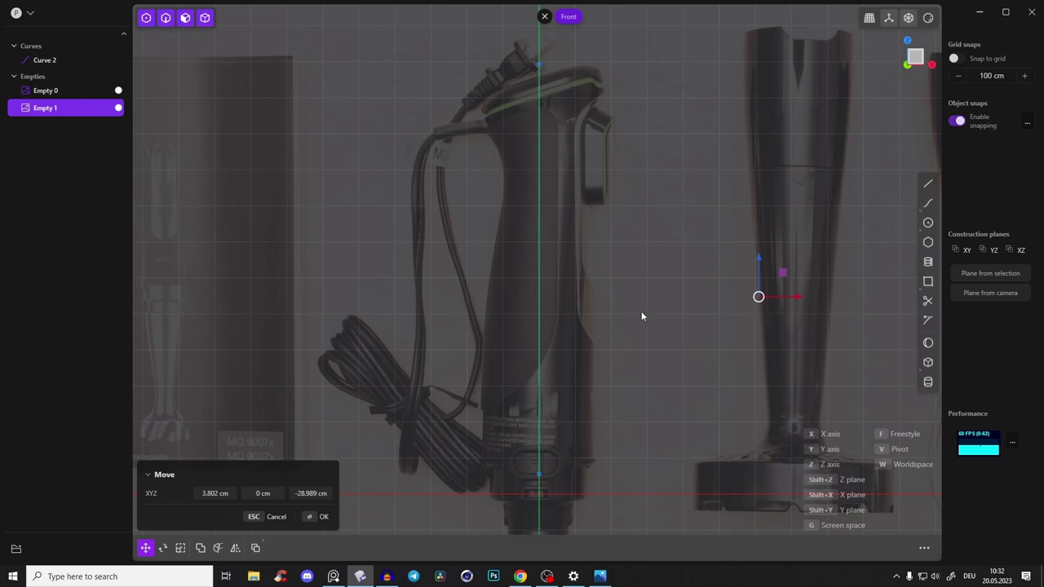
Step: Scale the second reference image by about 1.02 and shift it about -1.5 cm in X and -7.5 cm in Z to match the centreline
{"action": "key", "text": "s"}
{"action": "key", "text": "s"}
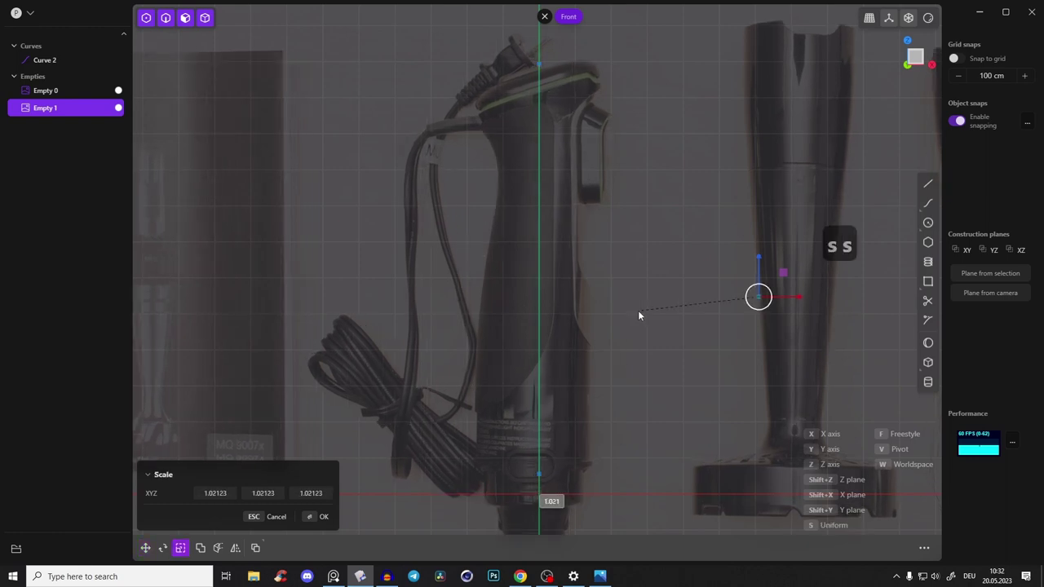
{"action": "key", "text": "g"}
{"action": "key", "text": "g"}
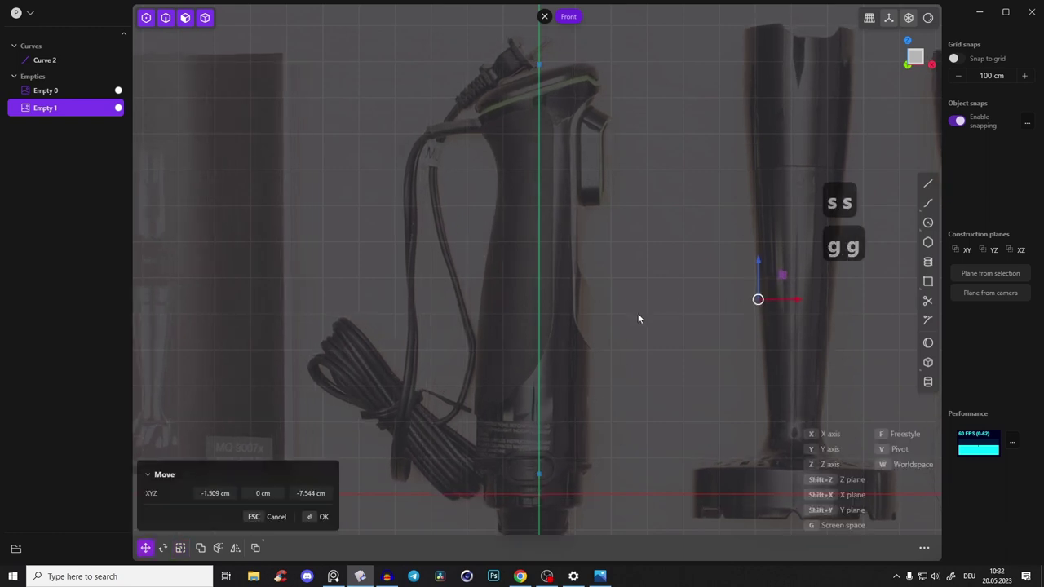
{"action": "left_click", "coordinate": [635, 307]}
Step: Move the second reference image along Y, well clear of the modelling area
{"action": "middle_click_drag", "start_coordinate": [633, 307], "coordinate": [586, 376]}
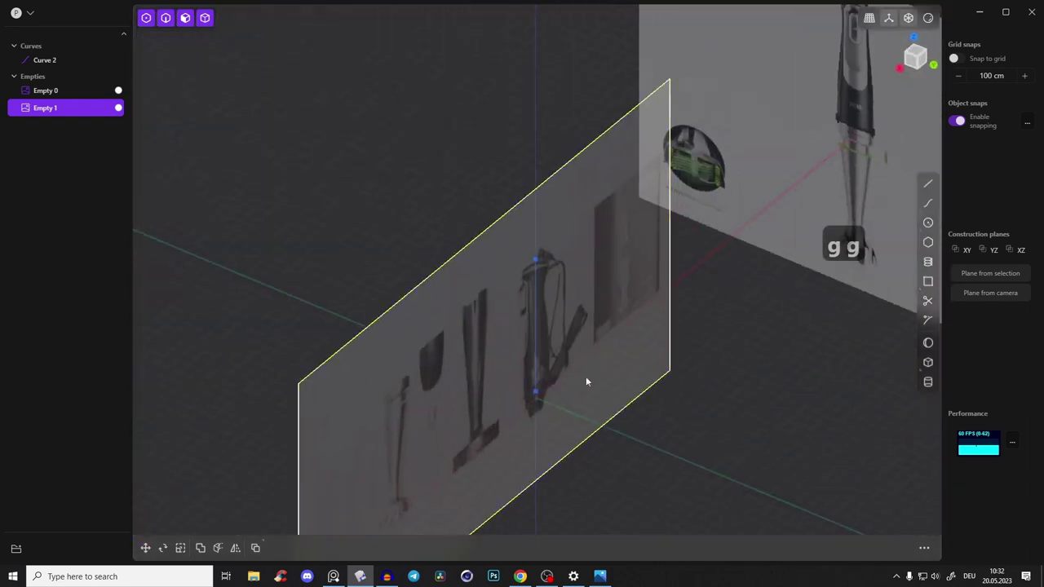
{"action": "key", "text": "g"}
{"action": "left_click", "coordinate": [147, 258]}
{"action": "middle_click_drag", "start_coordinate": [642, 274], "coordinate": [641, 217], "text": "shift"}
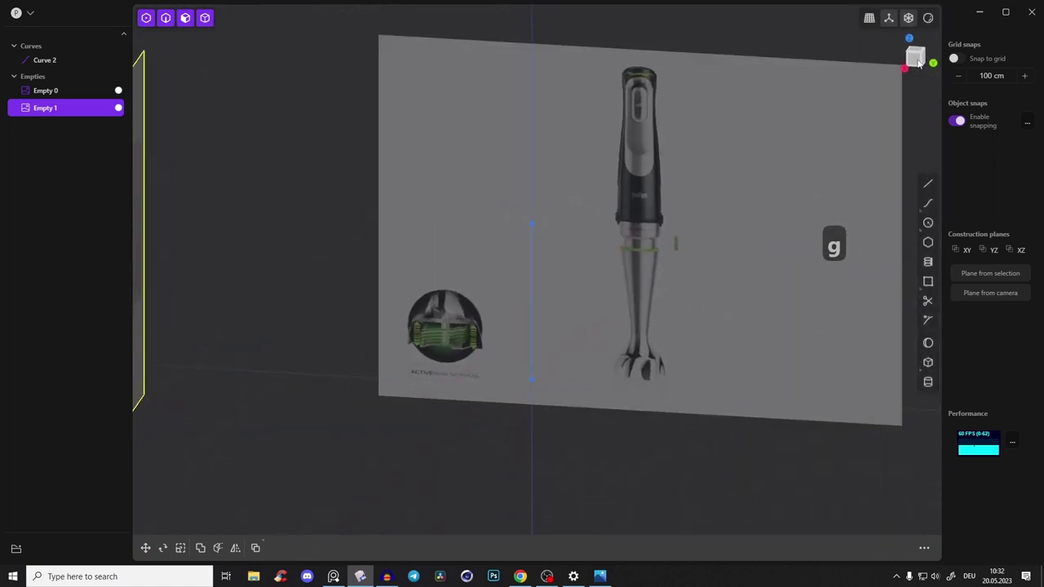
Step: In the Right view, delete the vertical centreline curve
{"action": "left_click", "coordinate": [917, 62]}
{"action": "scroll", "coordinate": [453, 384], "scroll_direction": "up", "scroll_amount": 5}
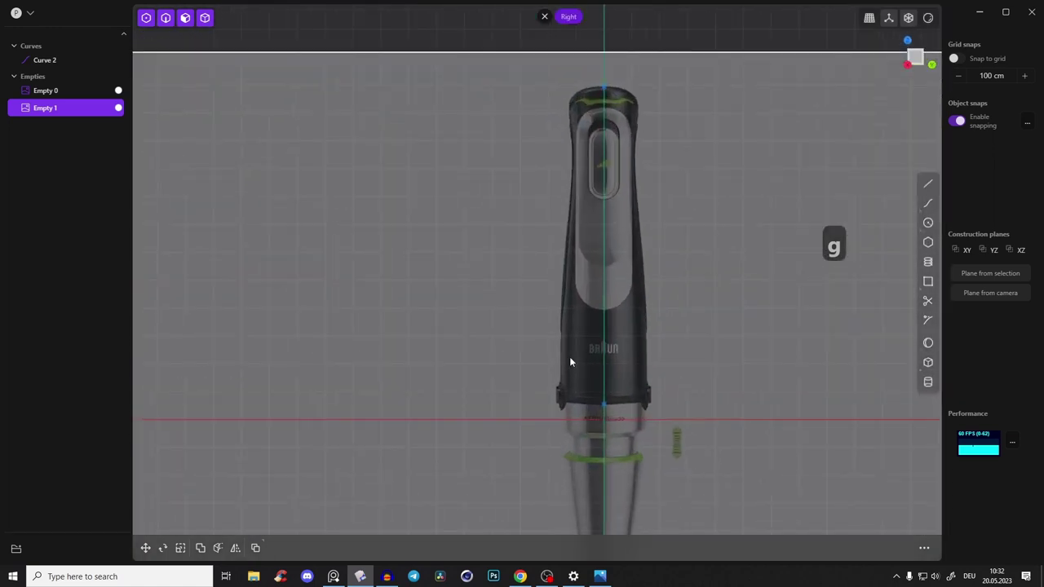
{"action": "scroll", "coordinate": [628, 197], "scroll_direction": "up", "scroll_amount": 2}
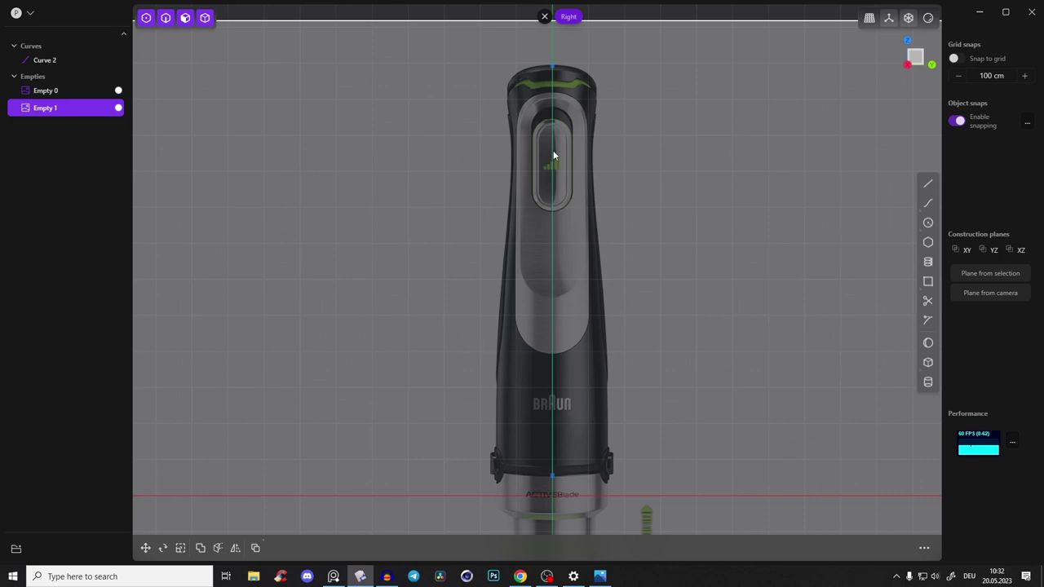
{"action": "scroll", "coordinate": [593, 154], "scroll_direction": "up", "scroll_amount": 2}
{"action": "middle_click_drag", "start_coordinate": [594, 154], "coordinate": [601, 185], "text": "shift"}
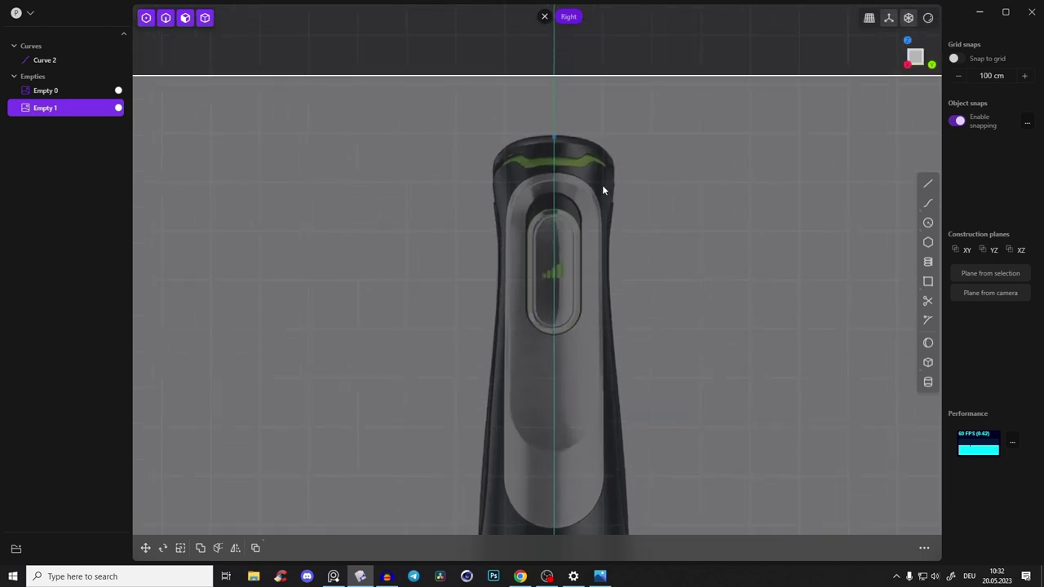
{"action": "left_click", "coordinate": [552, 167]}
{"action": "key", "text": "x"}
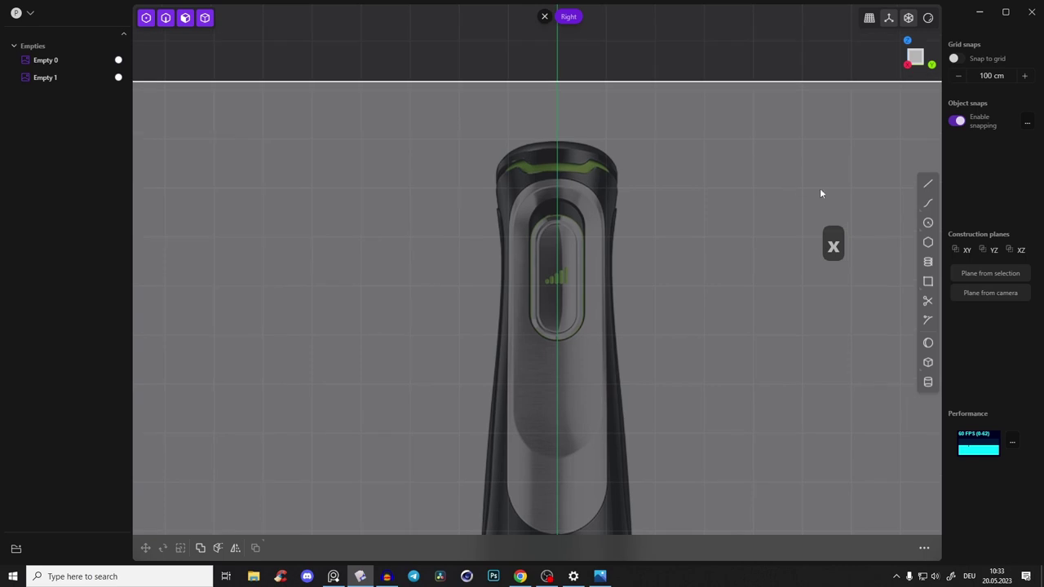
Step: Draw a horizontal circle with a radius of about 124 cm, centred on the Z axis near the top of the blender
{"action": "left_click", "coordinate": [927, 222]}
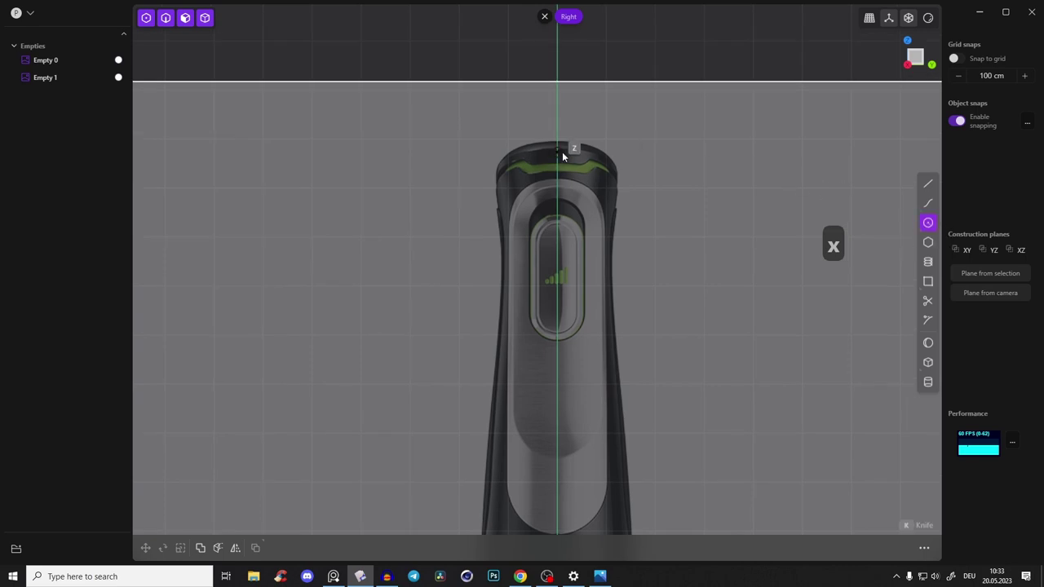
{"action": "left_click", "coordinate": [558, 153]}
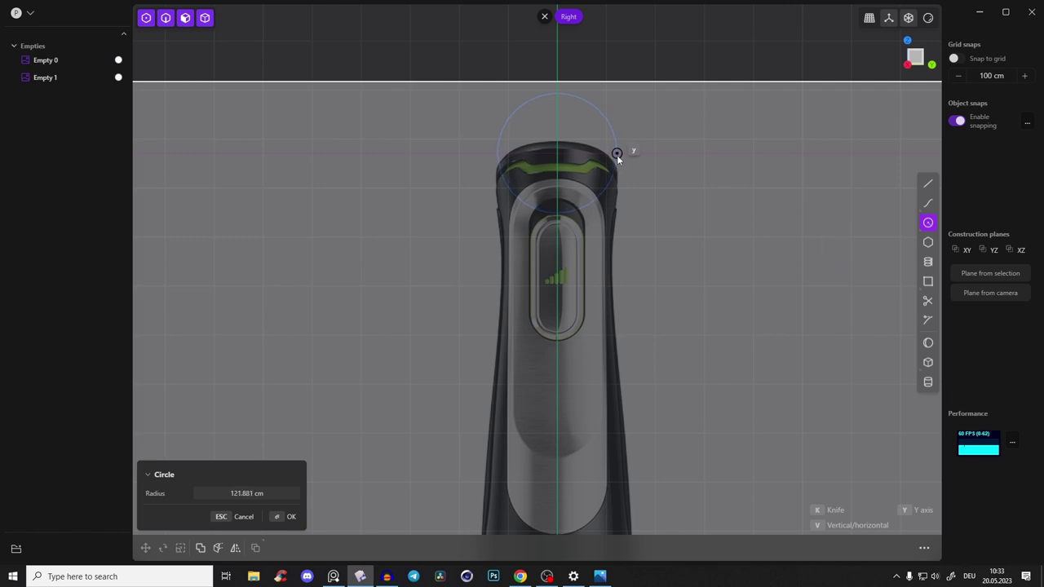
{"action": "scroll", "coordinate": [617, 154], "scroll_direction": "up", "scroll_amount": 2}
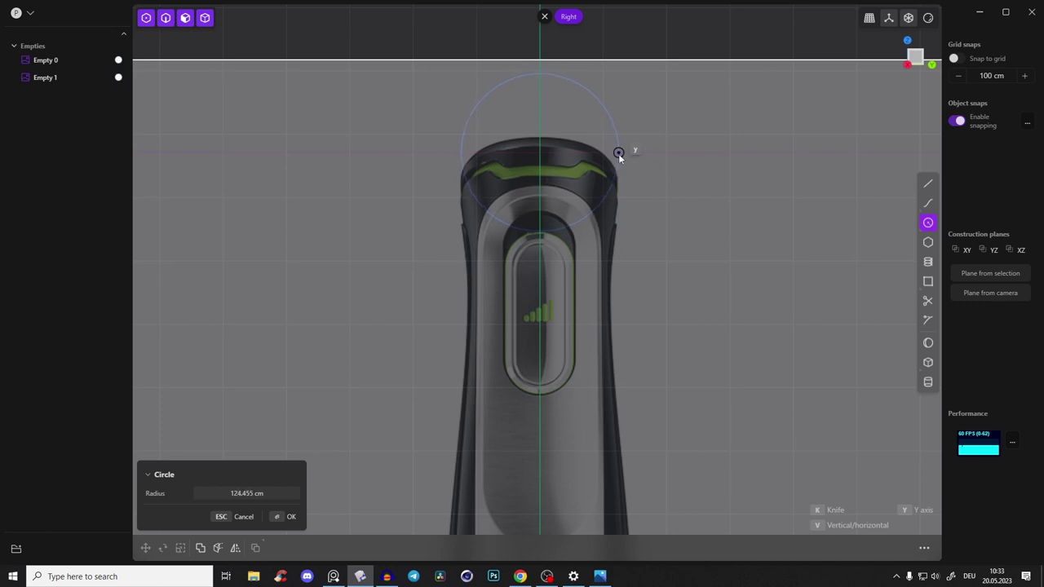
{"action": "key", "text": "v"}
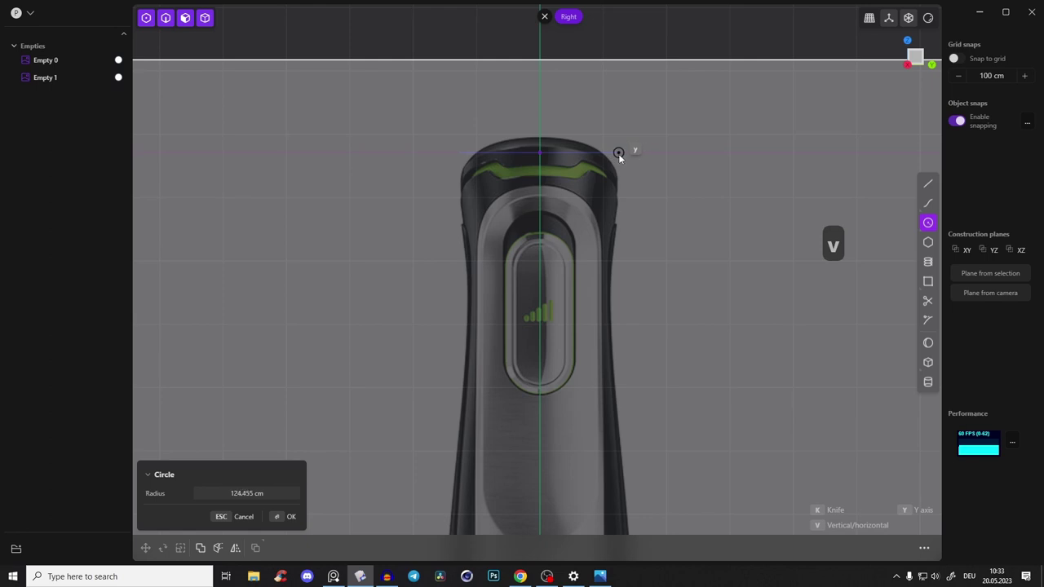
{"action": "left_click", "coordinate": [618, 153]}
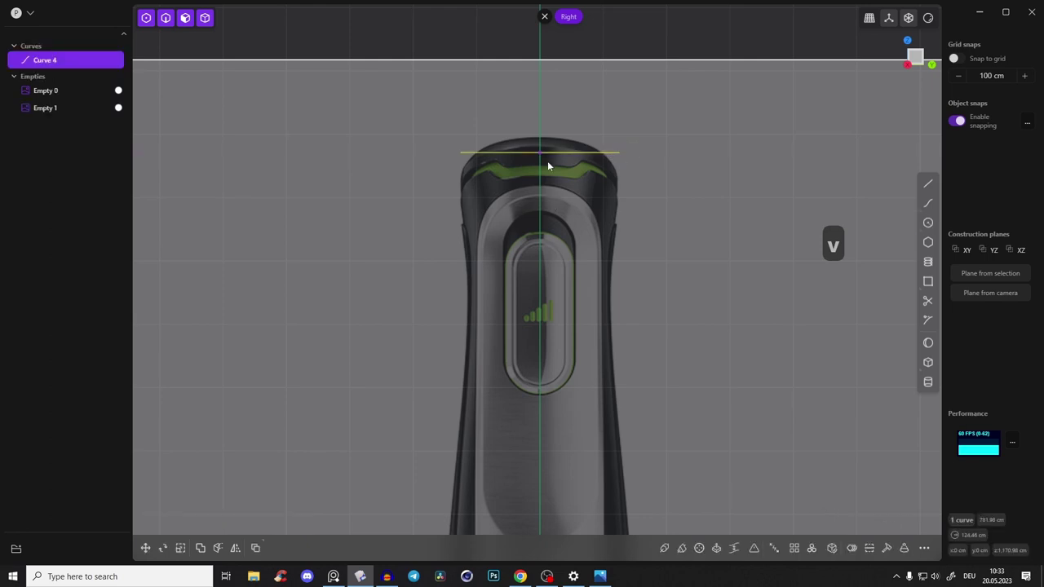
Step: In the Front view, stretch the circle along X to about the width of the blender's head
{"action": "middle_click_drag", "start_coordinate": [546, 158], "coordinate": [884, 77]}
{"action": "left_click", "coordinate": [910, 62]}
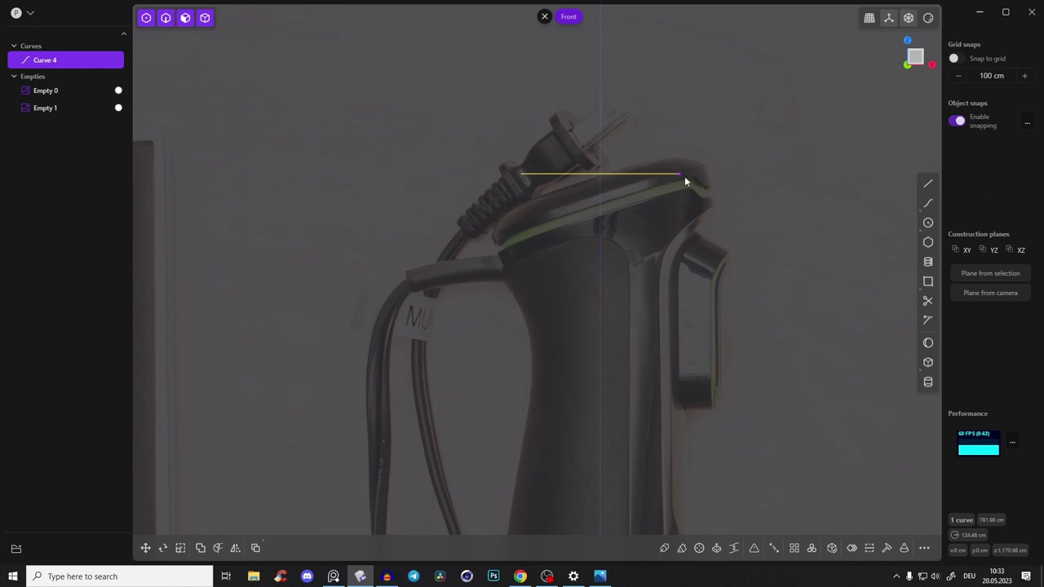
{"action": "key", "text": "s"}
{"action": "left_click_drag", "start_coordinate": [646, 175], "coordinate": [660, 177]}
{"action": "right_click", "coordinate": [693, 136]}
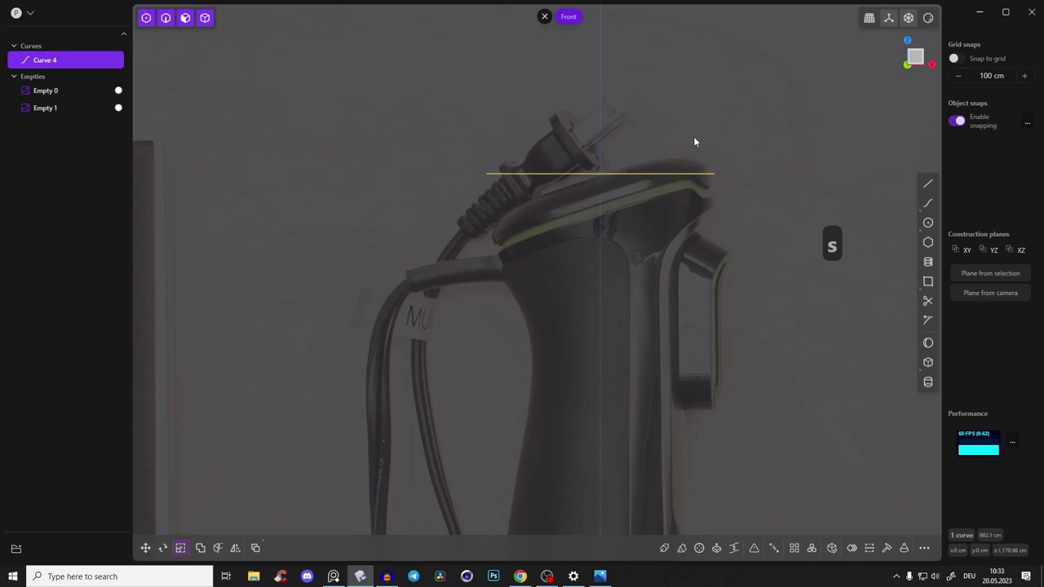
{"action": "right_click_drag", "start_coordinate": [654, 163], "coordinate": [646, 171]}
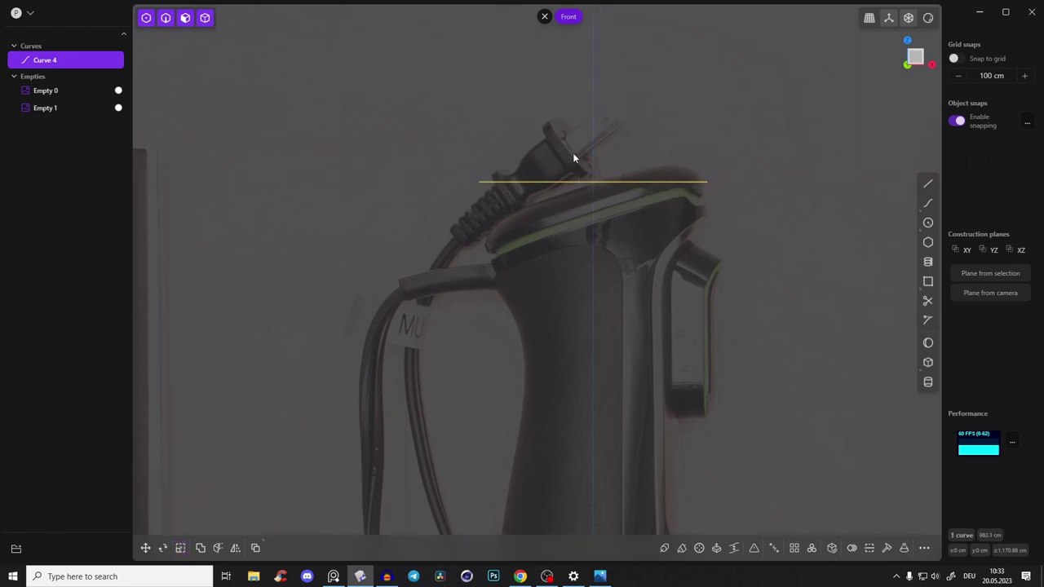
{"action": "right_click_drag", "start_coordinate": [645, 186], "coordinate": [633, 180]}
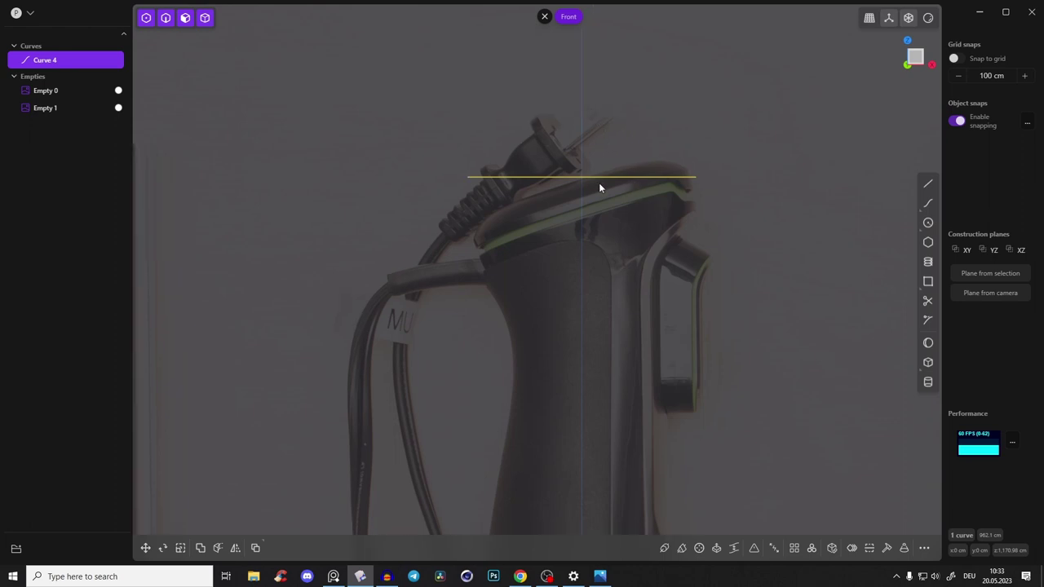
Step: Move the stretched circle down about 92 cm and rotate it about 15.4° to follow the slanted lower edge of the head
{"action": "key", "text": "g"}
{"action": "left_click_drag", "start_coordinate": [581, 143], "coordinate": [609, 196]}
{"action": "key", "text": "r"}
{"action": "key", "text": "r"}
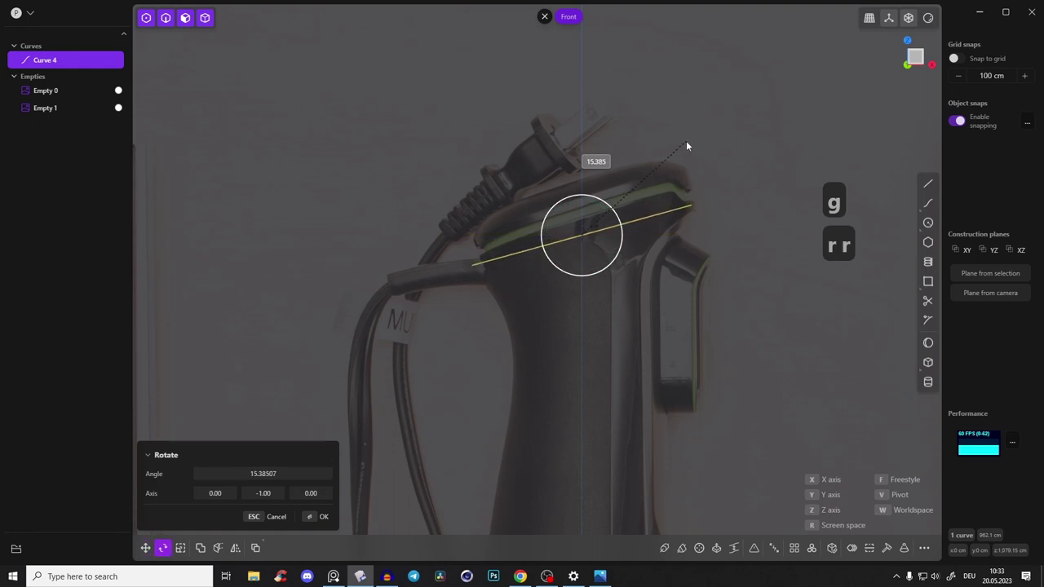
{"action": "left_click", "coordinate": [684, 144]}
Step: Shift the tilted curve about 9 cm in X and -7 cm in Z, and scale it uniformly by about 0.97
{"action": "key", "text": "g"}
{"action": "key", "text": "g"}
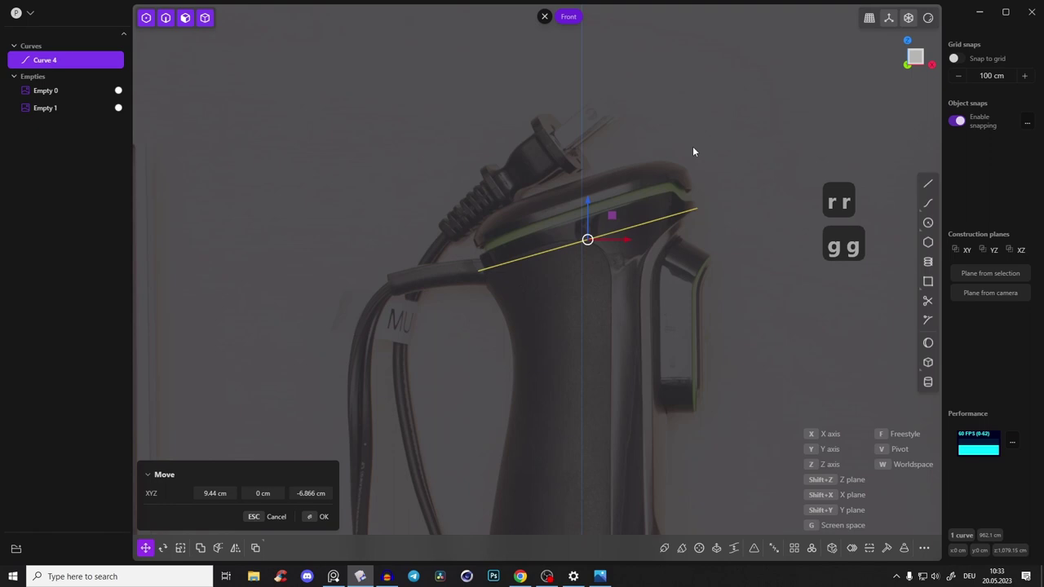
{"action": "key", "text": "s"}
{"action": "key", "text": "s"}
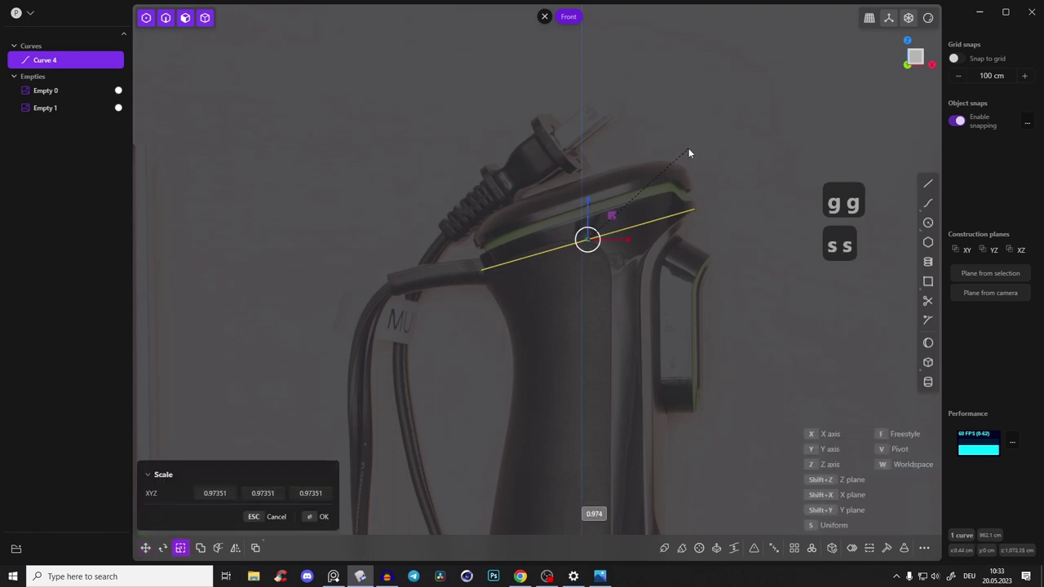
{"action": "left_click", "coordinate": [688, 149]}
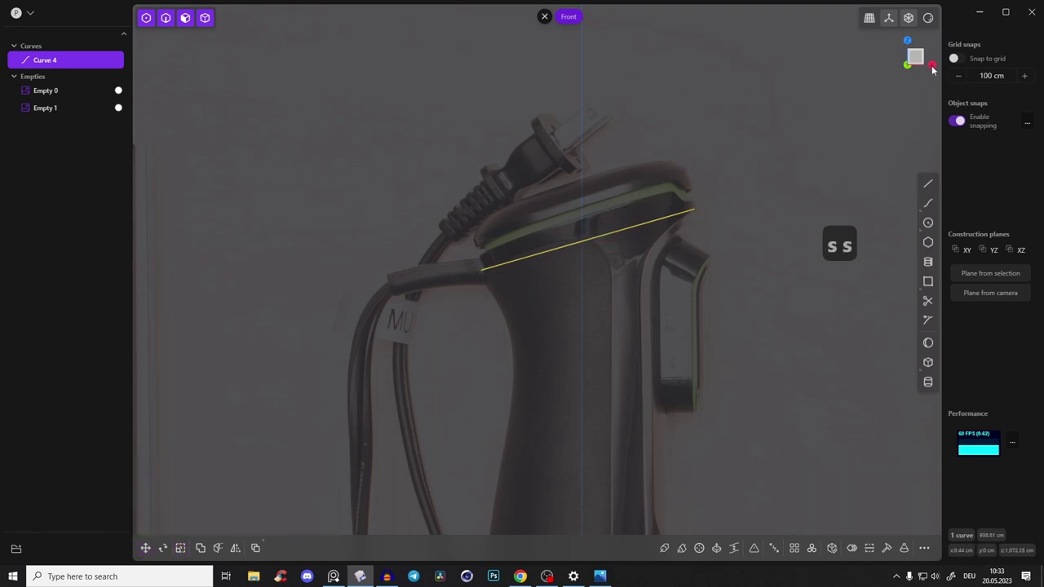
Step: Duplicate the tilted curve and move the copy about -20 cm in X and 88 cm in Z to the top of the head
{"action": "left_click", "coordinate": [923, 58]}
{"action": "left_click", "coordinate": [920, 60]}
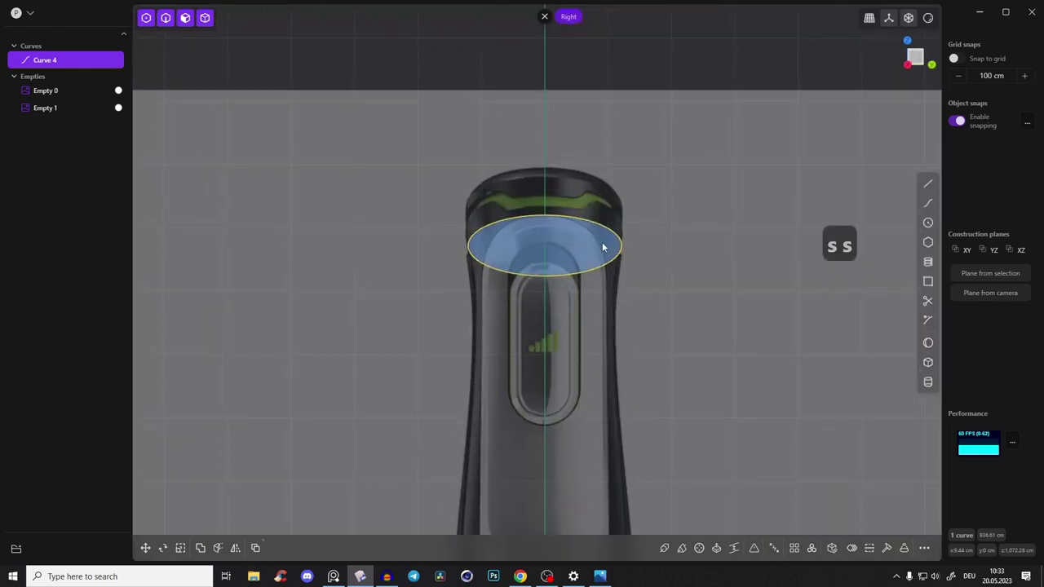
{"action": "key", "text": "shift+d"}
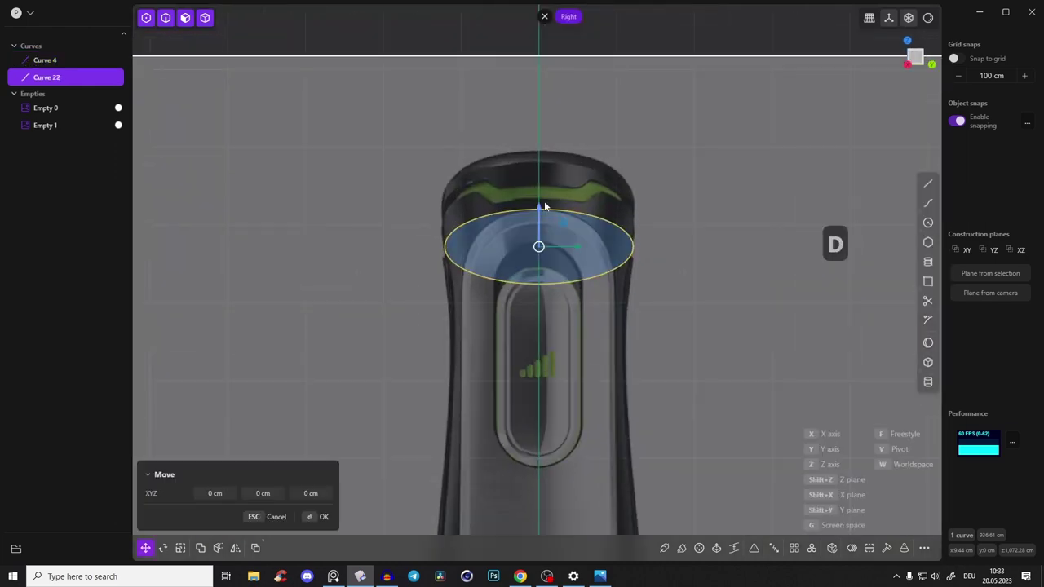
{"action": "middle_click_drag", "start_coordinate": [557, 162], "coordinate": [777, 155]}
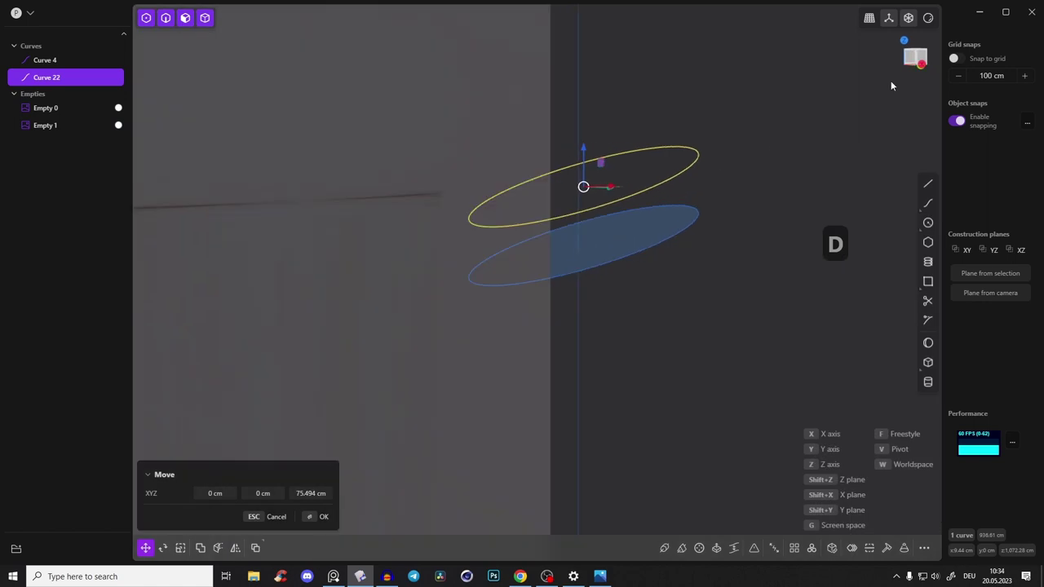
{"action": "left_click", "coordinate": [907, 65]}
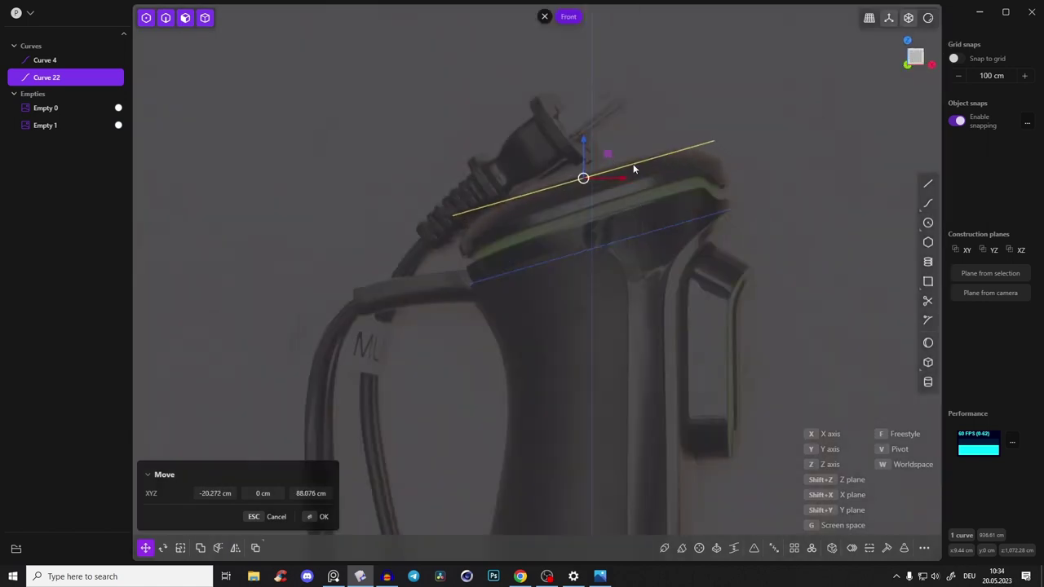
{"action": "left_click", "coordinate": [645, 181]}
Step: In the Right view, draw a horizontal circle with a radius of about 157 cm on the Z axis at the black body's lower edge
{"action": "scroll", "coordinate": [647, 145], "scroll_direction": "down", "scroll_amount": 3}
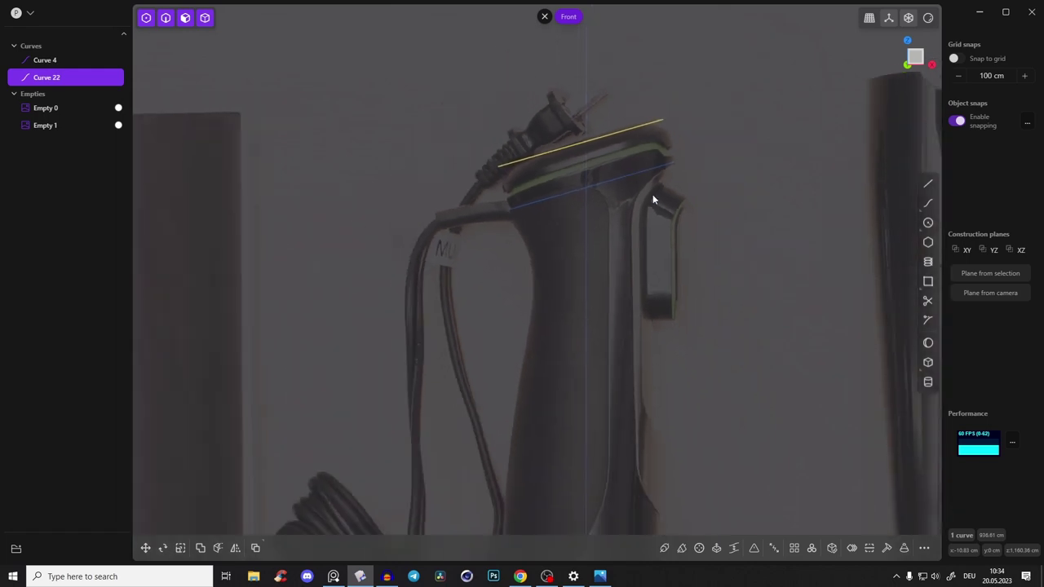
{"action": "middle_click_drag", "start_coordinate": [649, 409], "coordinate": [622, 169]}
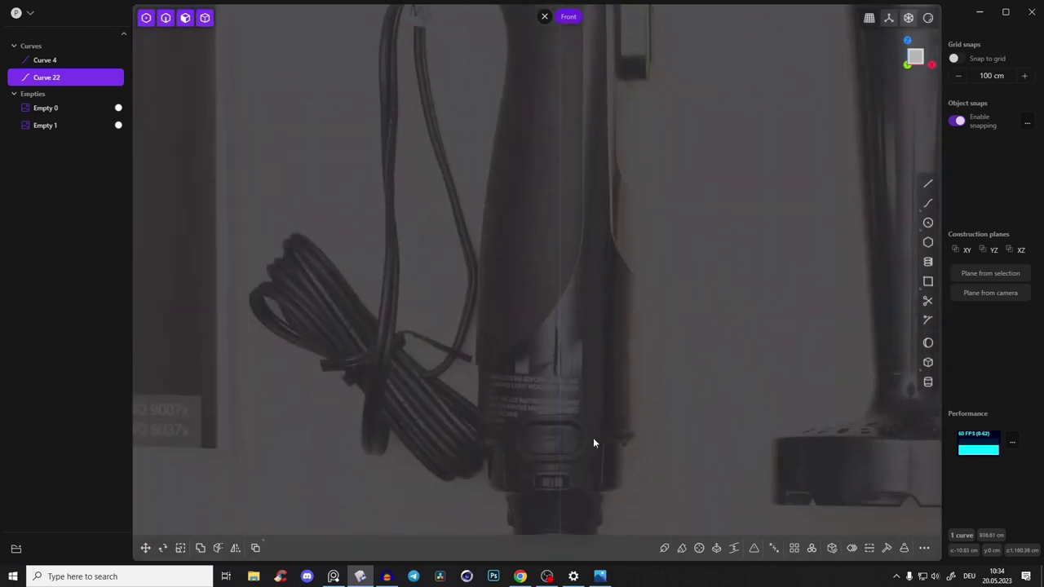
{"action": "middle_click_drag", "start_coordinate": [725, 238], "coordinate": [615, 260]}
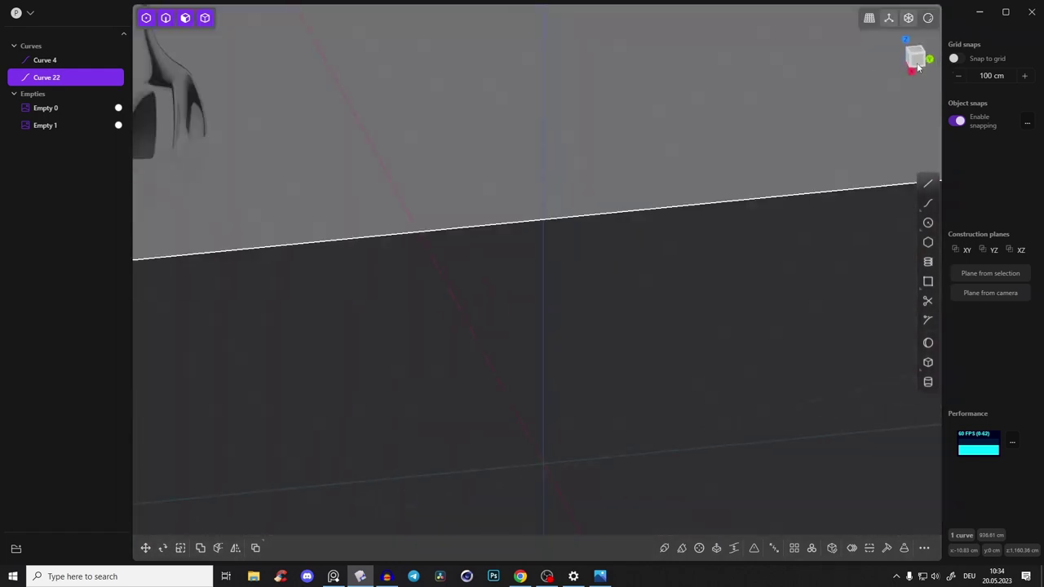
{"action": "left_click", "coordinate": [918, 67]}
{"action": "left_click", "coordinate": [928, 224]}
{"action": "left_click", "coordinate": [549, 289]}
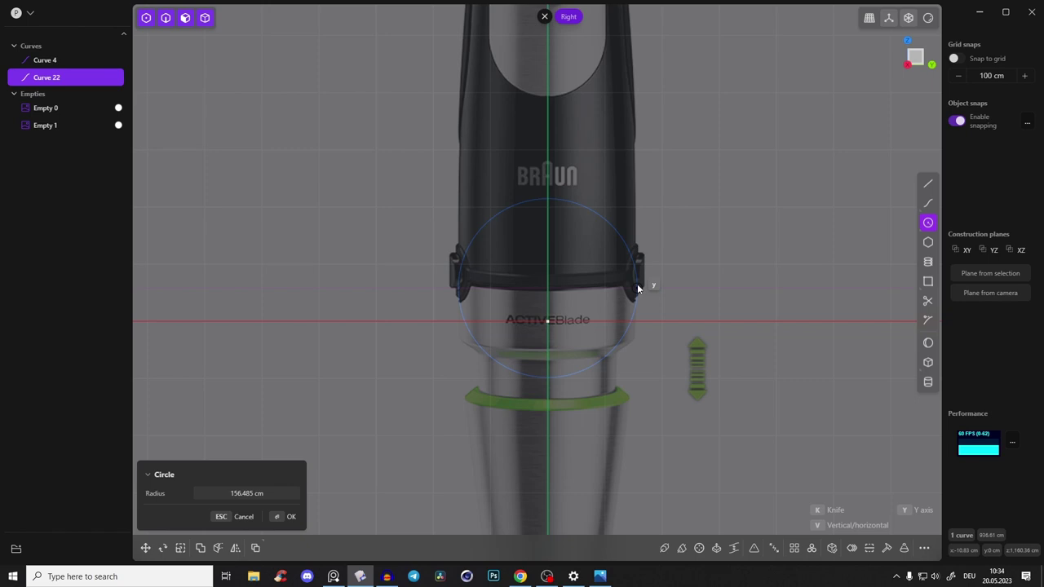
{"action": "key", "text": "v"}
{"action": "left_click", "coordinate": [638, 289]}
{"action": "middle_click_drag", "start_coordinate": [538, 301], "coordinate": [611, 308]}
{"action": "left_click", "coordinate": [912, 58]}
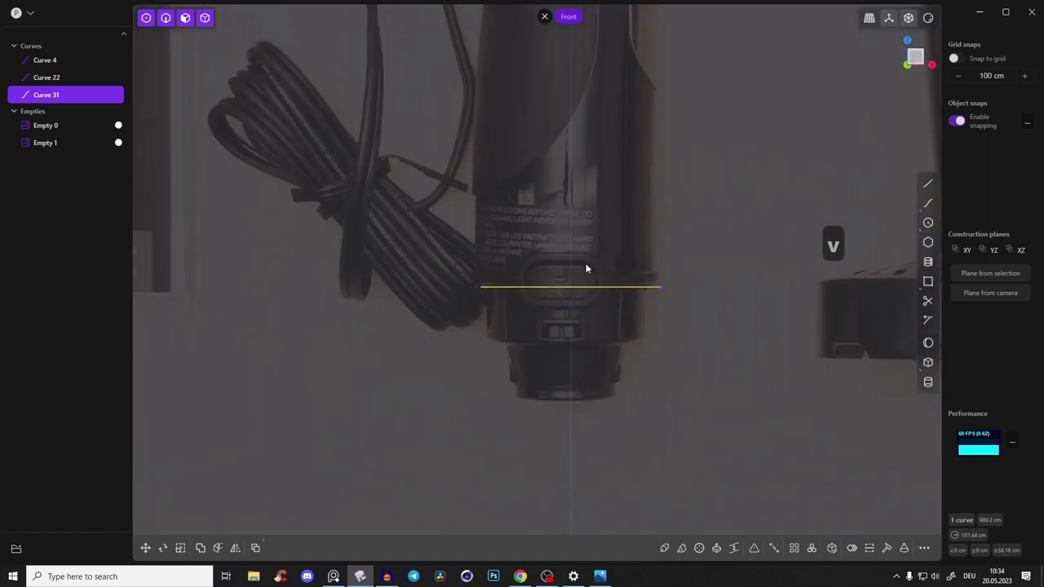
{"action": "middle_click_drag", "start_coordinate": [613, 369], "coordinate": [602, 279]}
{"action": "middle_click_drag", "start_coordinate": [499, 222], "coordinate": [481, 227]}
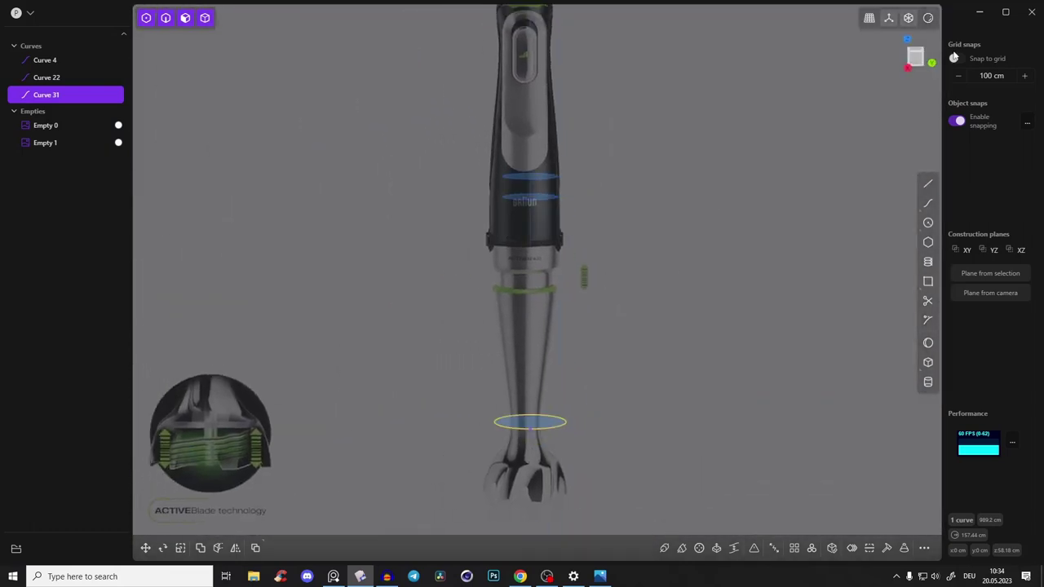
{"action": "scroll", "coordinate": [502, 206], "scroll_direction": "up", "scroll_amount": 5}
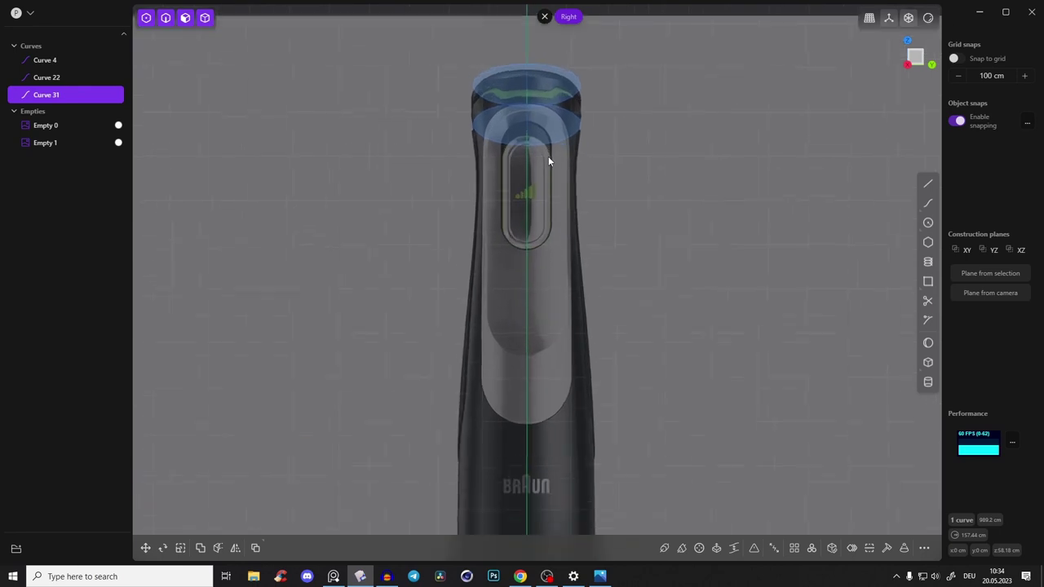
Step: Draw a curve about 1,015 cm long down one side of the body, from the head's lower tilted curve to the bottom circle's edge
{"action": "scroll", "coordinate": [625, 155], "scroll_direction": "up", "scroll_amount": 3}
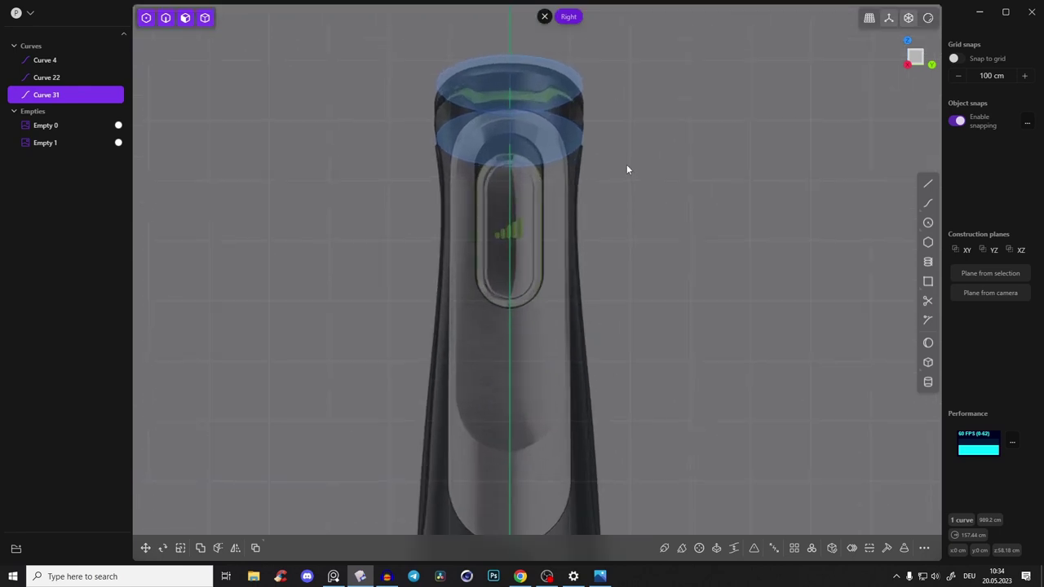
{"action": "key", "text": "f"}
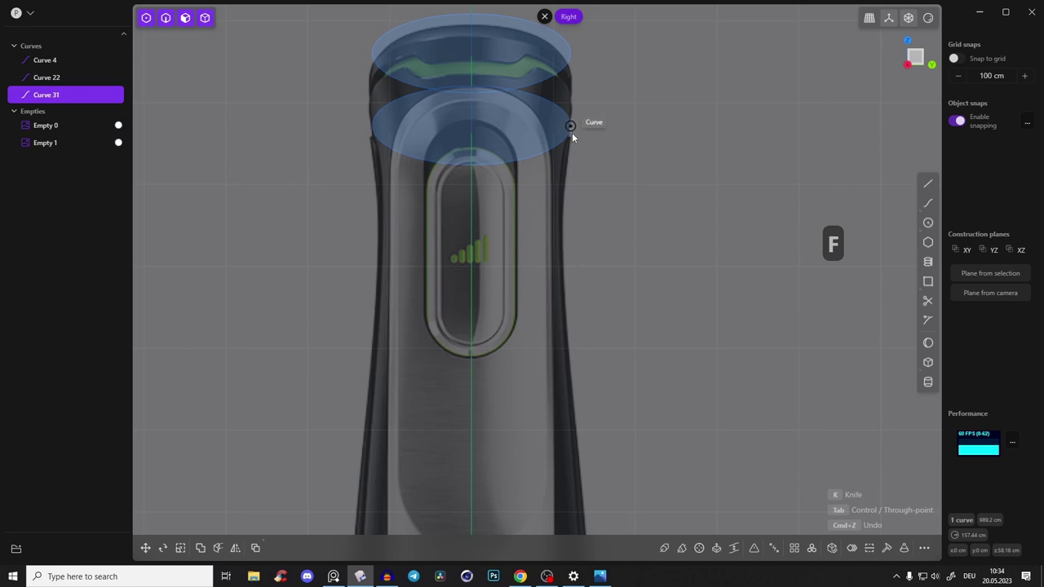
{"action": "left_click", "coordinate": [572, 133]}
{"action": "left_click", "coordinate": [561, 231]}
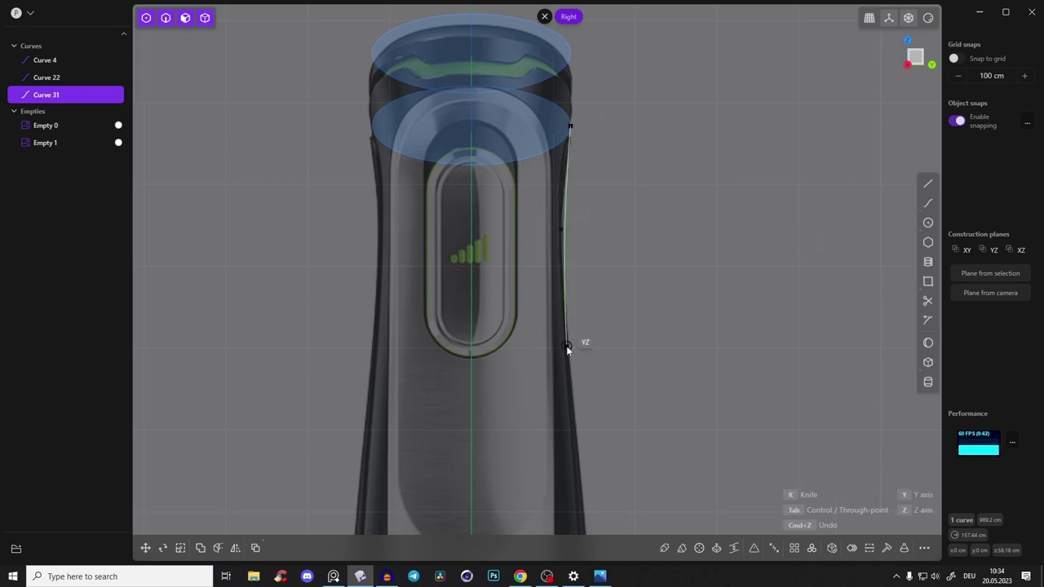
{"action": "left_click", "coordinate": [566, 356]}
{"action": "right_click_drag", "start_coordinate": [594, 349], "coordinate": [580, 86]}
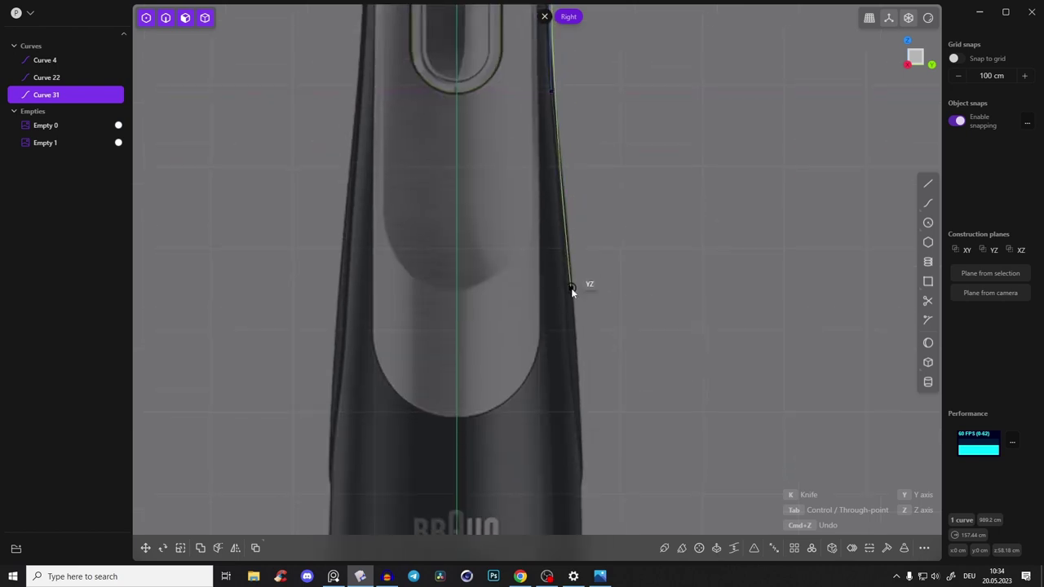
{"action": "middle_click_drag", "start_coordinate": [596, 366], "coordinate": [617, 214], "text": "shift"}
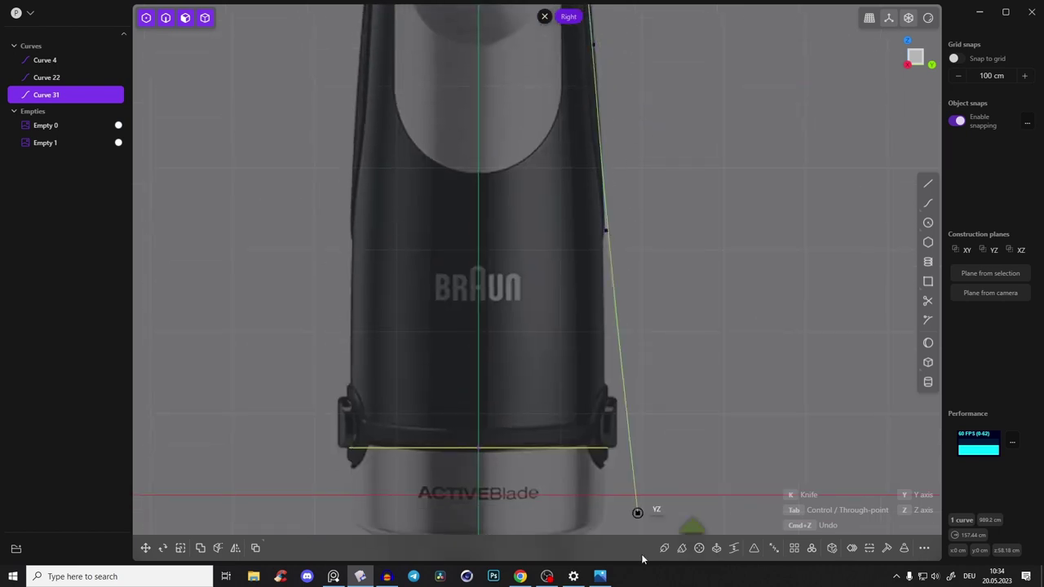
{"action": "double_click", "coordinate": [607, 448]}
{"action": "middle_click_drag", "start_coordinate": [592, 109], "coordinate": [630, 360], "text": "shift"}
{"action": "mouse_move", "coordinate": [622, 99]}
{"action": "middle_mouse_down", "text": "shift"}
{"action": "mouse_move", "coordinate": [626, 282]}
{"action": "mouse_move", "coordinate": [618, 110]}
{"action": "middle_mouse_up", "text": "shift"}
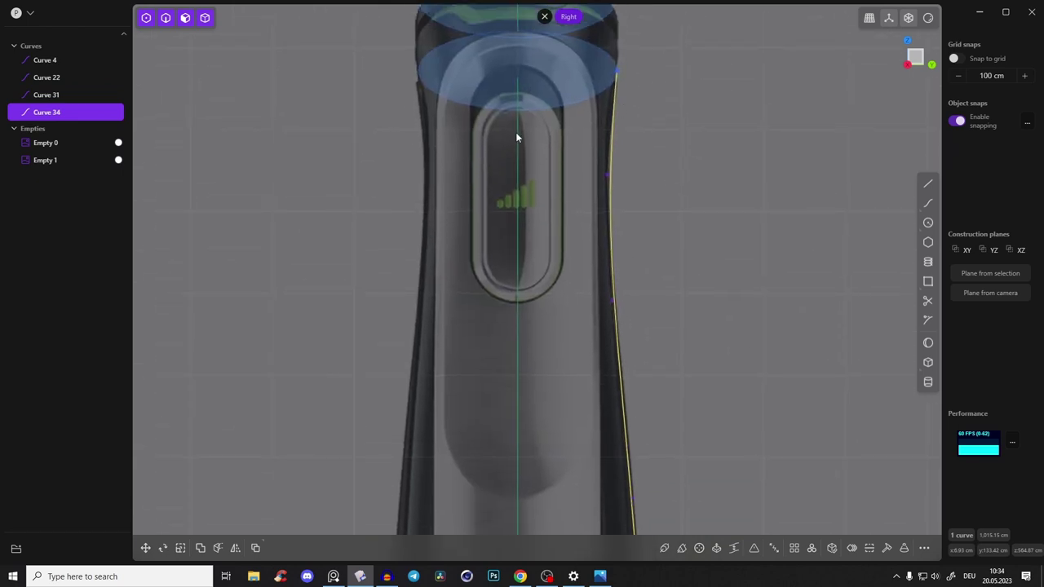
Step: Mirror the side curve across the centre line to the opposite side of the body
{"action": "middle_click_drag", "start_coordinate": [516, 132], "coordinate": [550, 139], "text": "shift"}
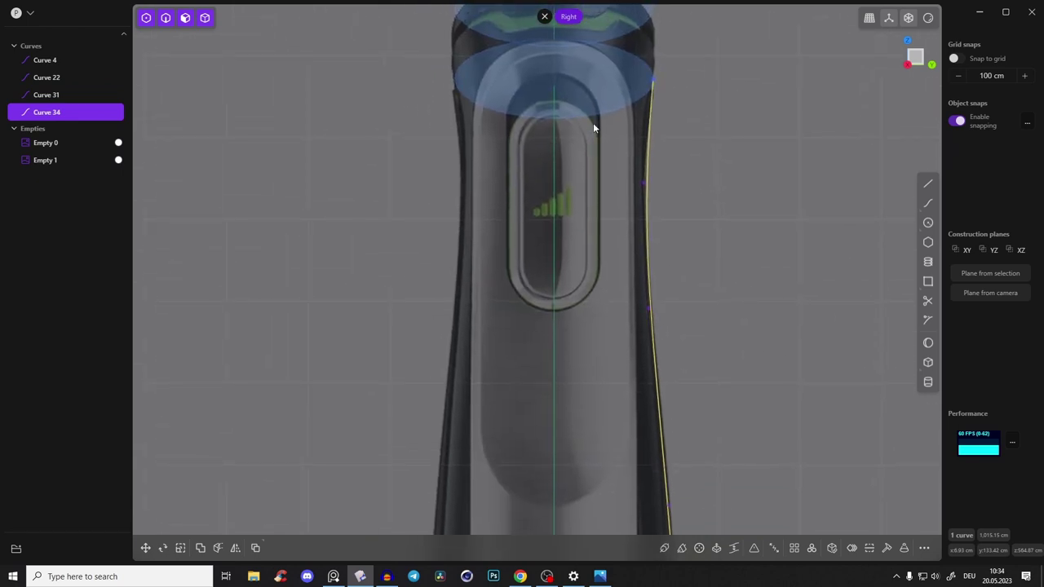
{"action": "key", "text": "f"}
{"action": "key", "text": "Escape"}
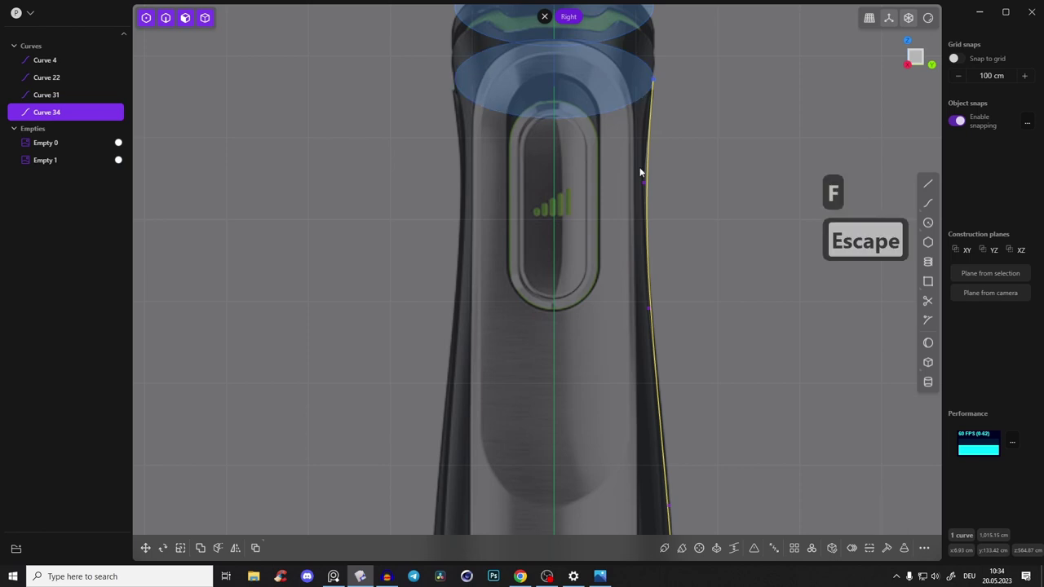
{"action": "key", "text": "2"}
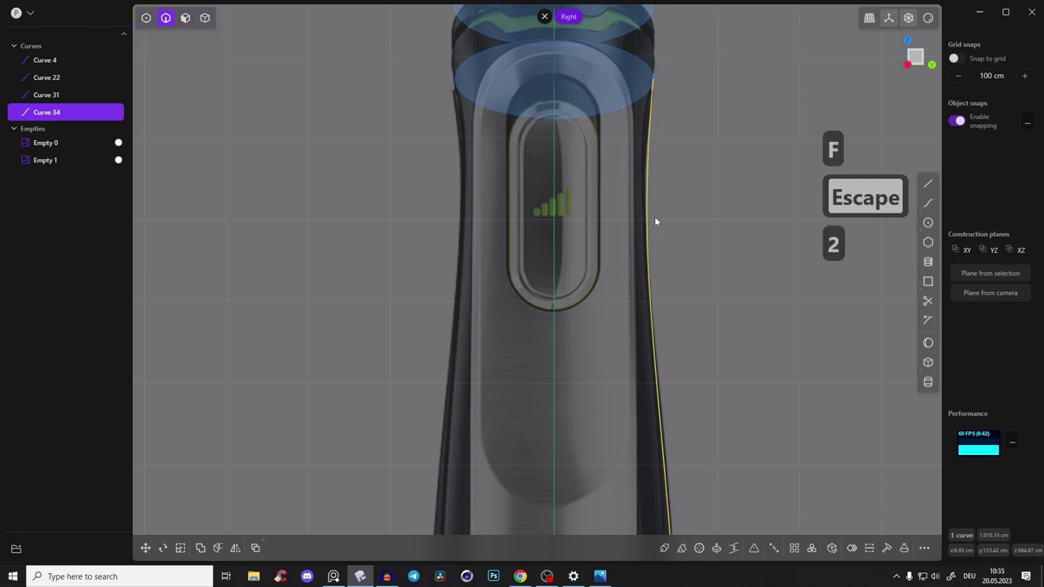
{"action": "key", "text": "alt+x"}
{"action": "key", "text": "x"}
{"action": "right_click", "coordinate": [453, 168]}
Step: Examine up close where the upper end of the side curve meets the head's lower tilted curve
{"action": "middle_click_drag", "start_coordinate": [453, 168], "coordinate": [488, 335]}
{"action": "right_click_drag", "start_coordinate": [490, 359], "coordinate": [563, 221]}
{"action": "scroll", "coordinate": [563, 221], "scroll_direction": "up", "scroll_amount": 7}
{"action": "key", "text": "1"}
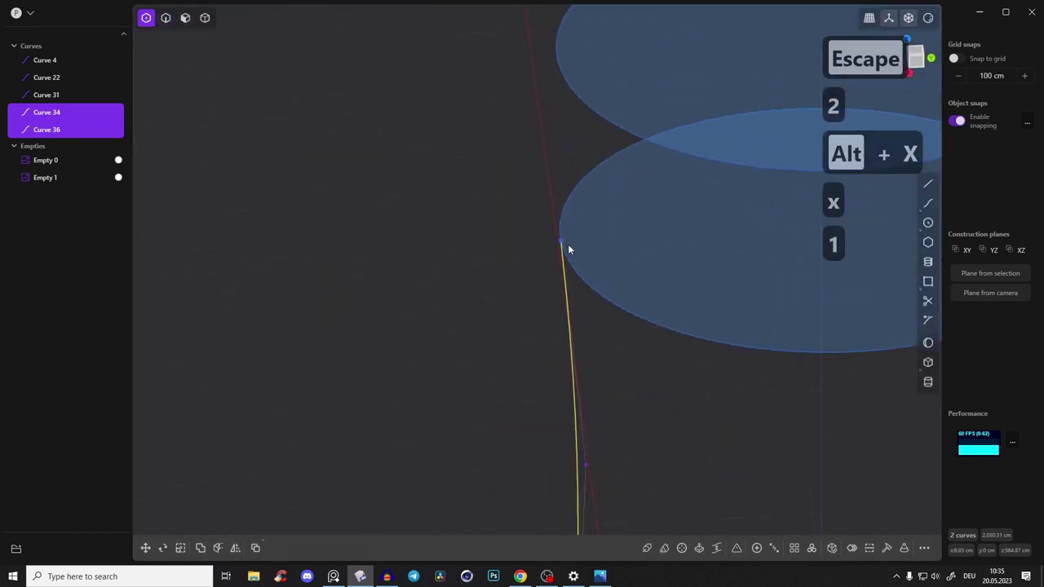
{"action": "scroll", "coordinate": [566, 245], "scroll_direction": "up", "scroll_amount": 6}
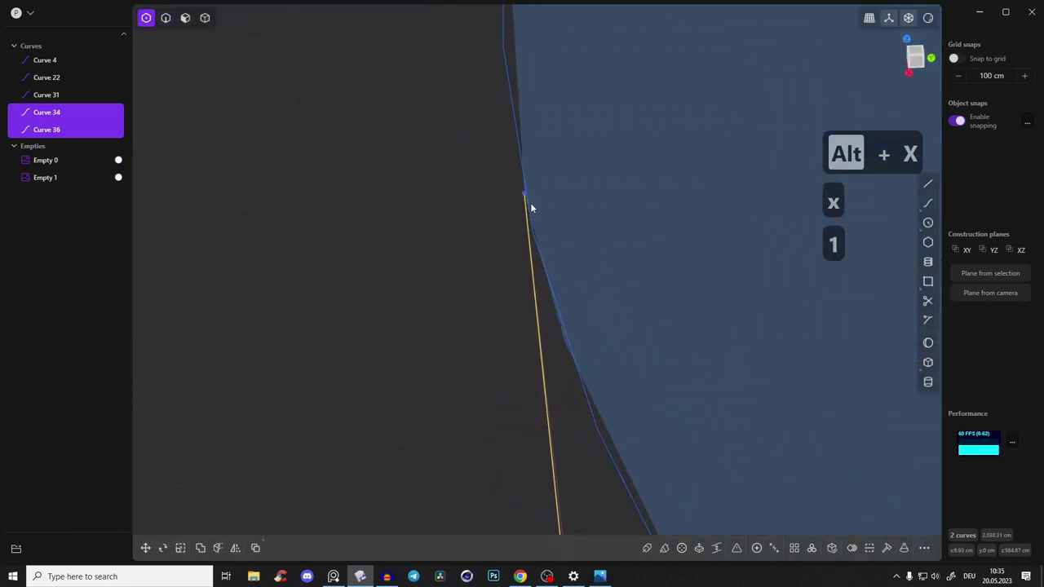
{"action": "scroll", "coordinate": [565, 214], "scroll_direction": "up", "scroll_amount": 5}
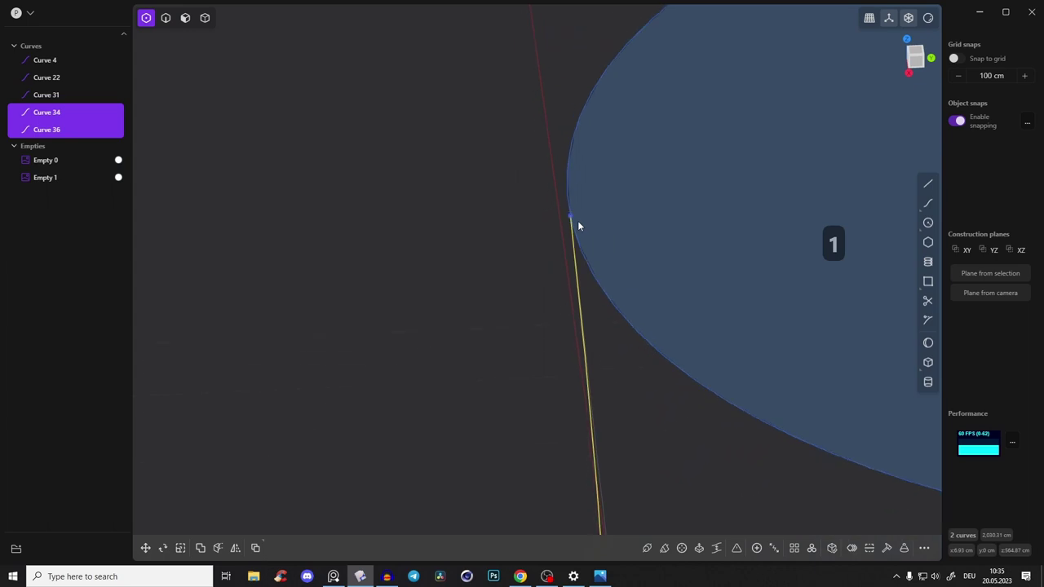
{"action": "scroll", "coordinate": [577, 221], "scroll_direction": "down", "scroll_amount": 10}
{"action": "mouse_move", "coordinate": [593, 291]}
{"action": "middle_mouse_down"}
{"action": "mouse_move", "coordinate": [591, 222]}
{"action": "mouse_move", "coordinate": [609, 257]}
{"action": "mouse_move", "coordinate": [609, 216]}
{"action": "mouse_move", "coordinate": [592, 275]}
{"action": "middle_mouse_up"}
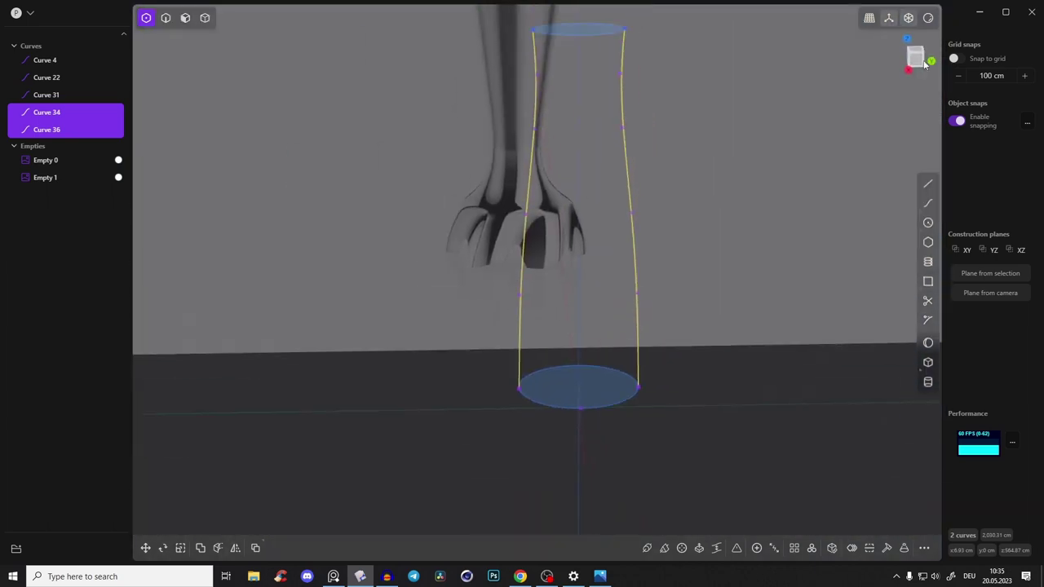
Step: Switch to the Front view and disable viewport selection for both reference images, Empty 0 and Empty 1
{"action": "left_click", "coordinate": [926, 65]}
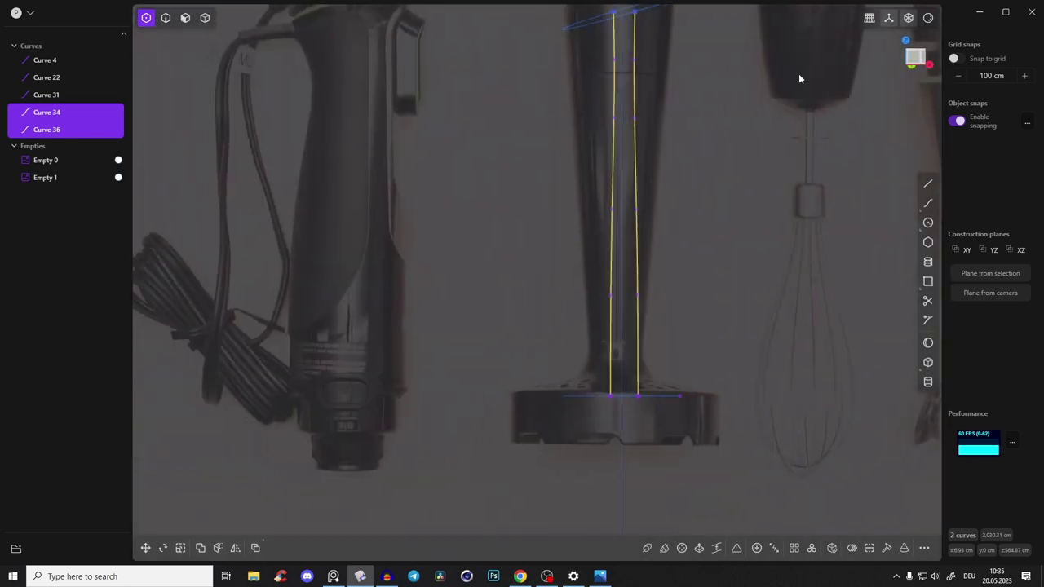
{"action": "left_click", "coordinate": [926, 54]}
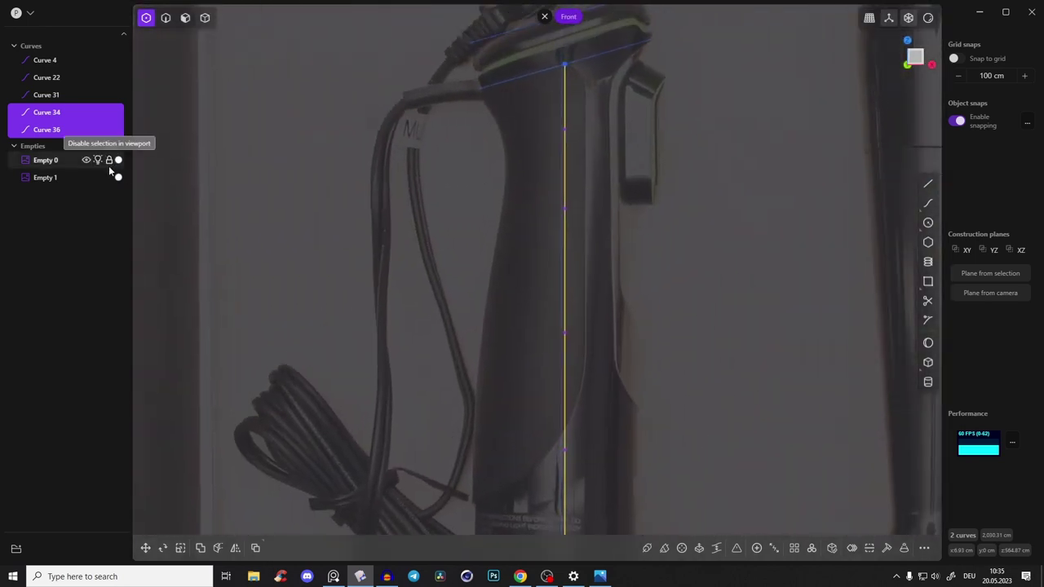
{"action": "left_click", "coordinate": [109, 177]}
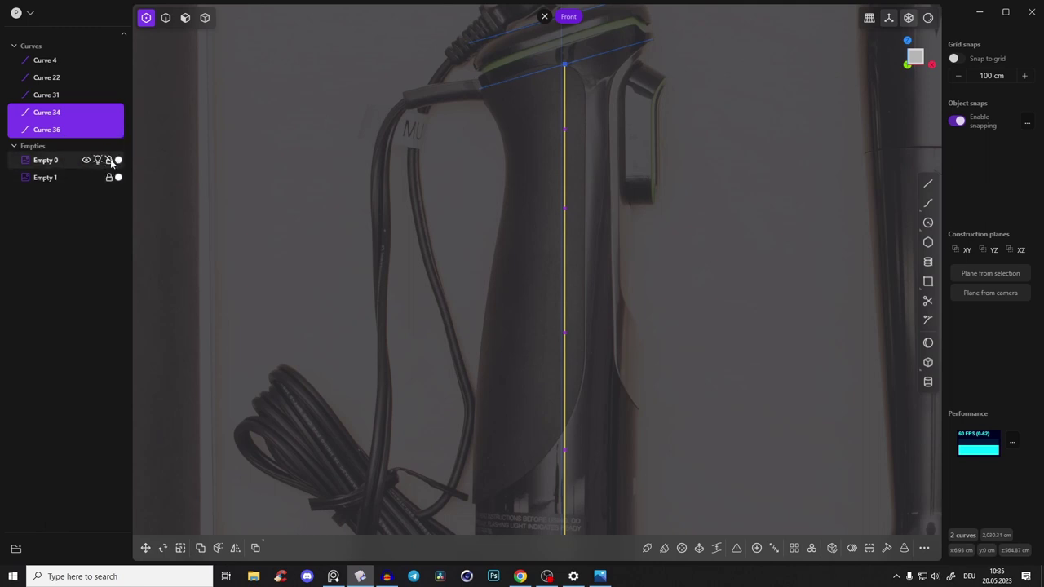
{"action": "left_click", "coordinate": [109, 160]}
{"action": "scroll", "coordinate": [607, 123], "scroll_direction": "up", "scroll_amount": 6}
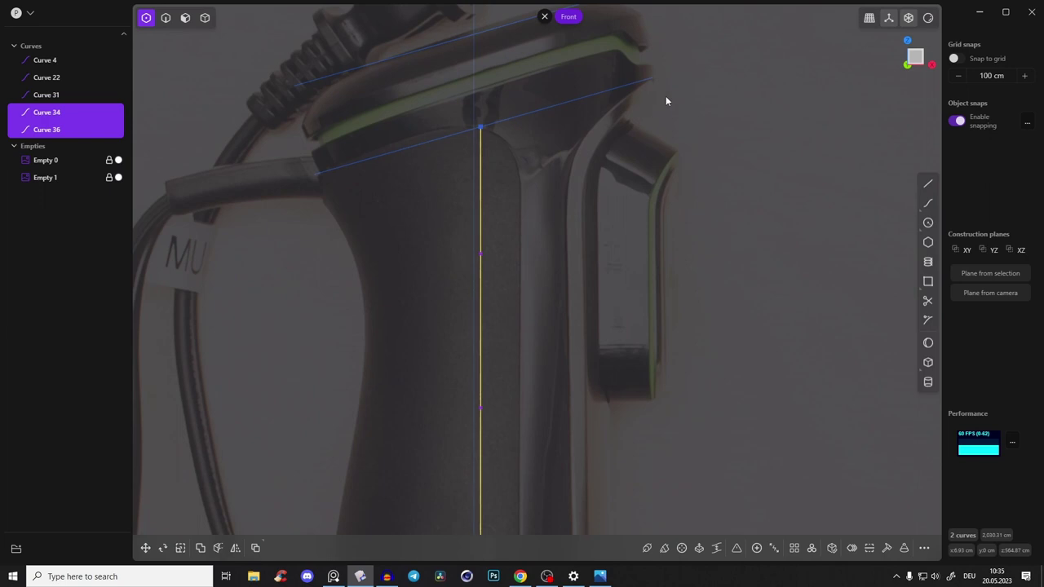
{"action": "scroll", "coordinate": [665, 101], "scroll_direction": "up", "scroll_amount": 2}
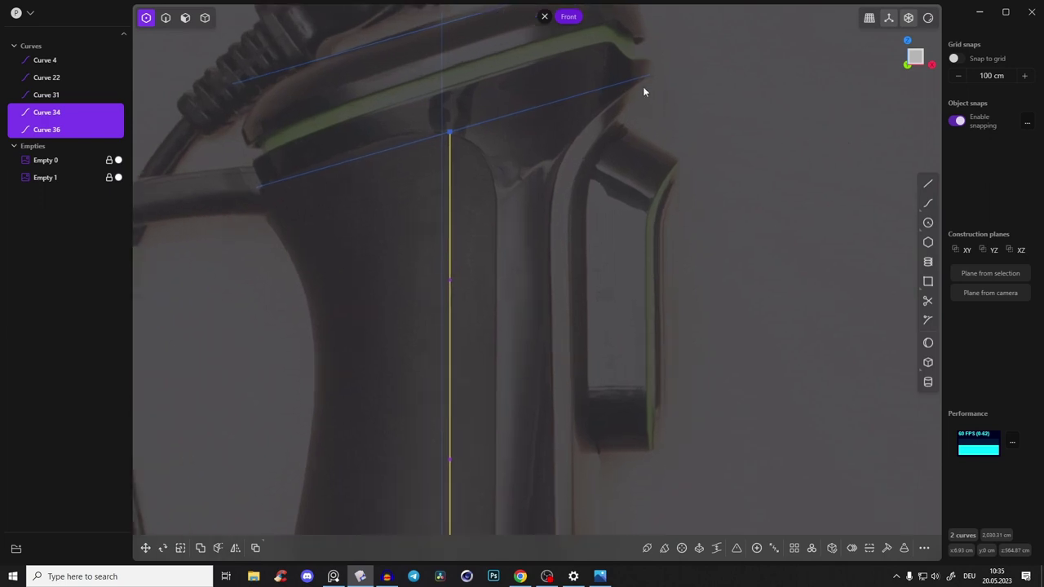
{"action": "key", "text": "f"}
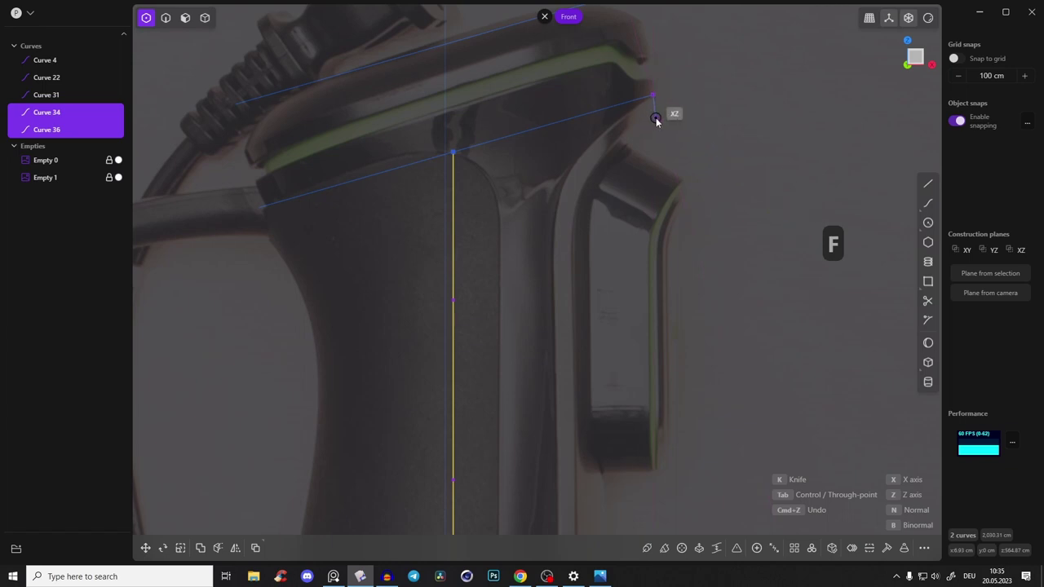
{"action": "left_click", "coordinate": [655, 119]}
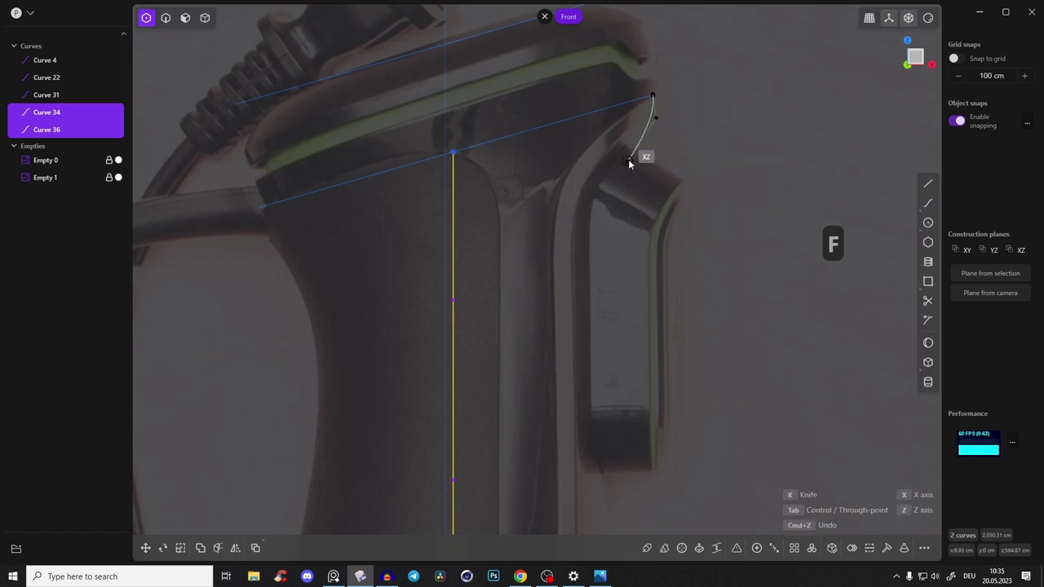
{"action": "left_click", "coordinate": [626, 187]}
{"action": "middle_click_drag", "start_coordinate": [593, 422], "coordinate": [581, 207], "text": "shift"}
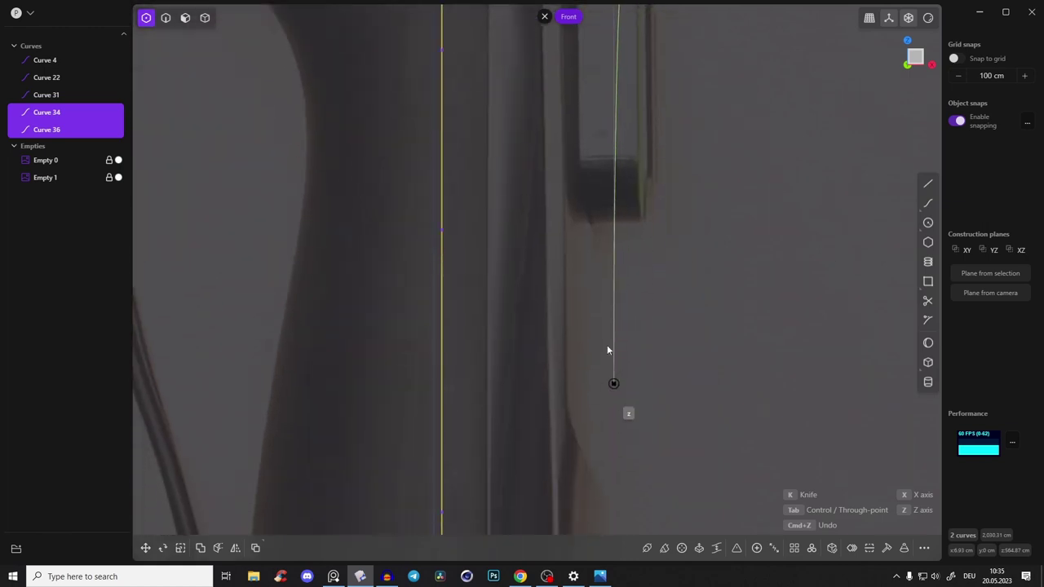
{"action": "scroll", "coordinate": [595, 310], "scroll_direction": "down", "scroll_amount": 5}
{"action": "key", "text": "ctrl+z"}
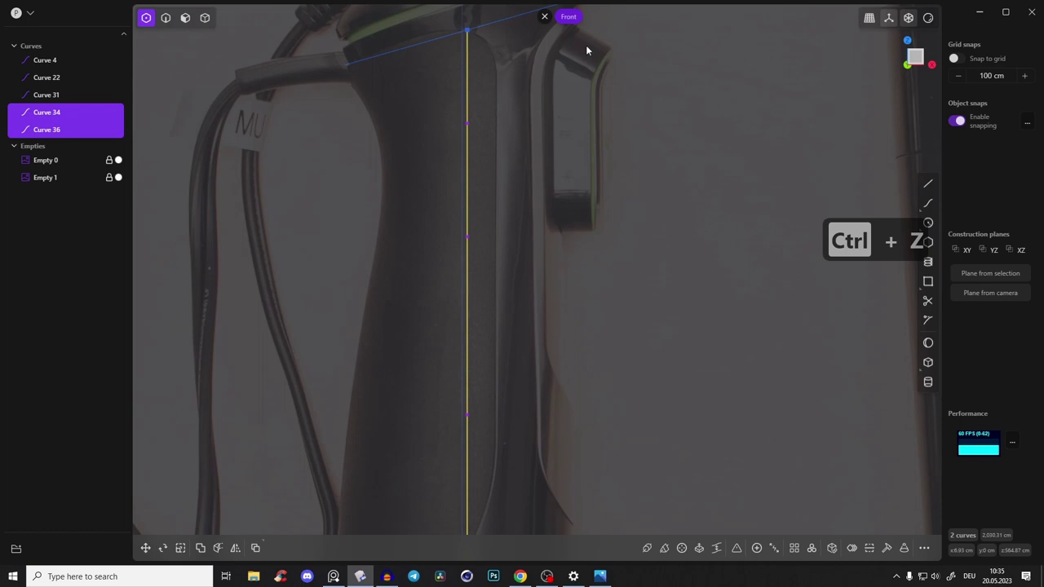
Step: Draw a curve about 1,066 cm long down the button side, from the lower tilted curve's end to the bottom circle's edge
{"action": "middle_click_drag", "start_coordinate": [599, 49], "coordinate": [614, 96]}
{"action": "key", "text": "f"}
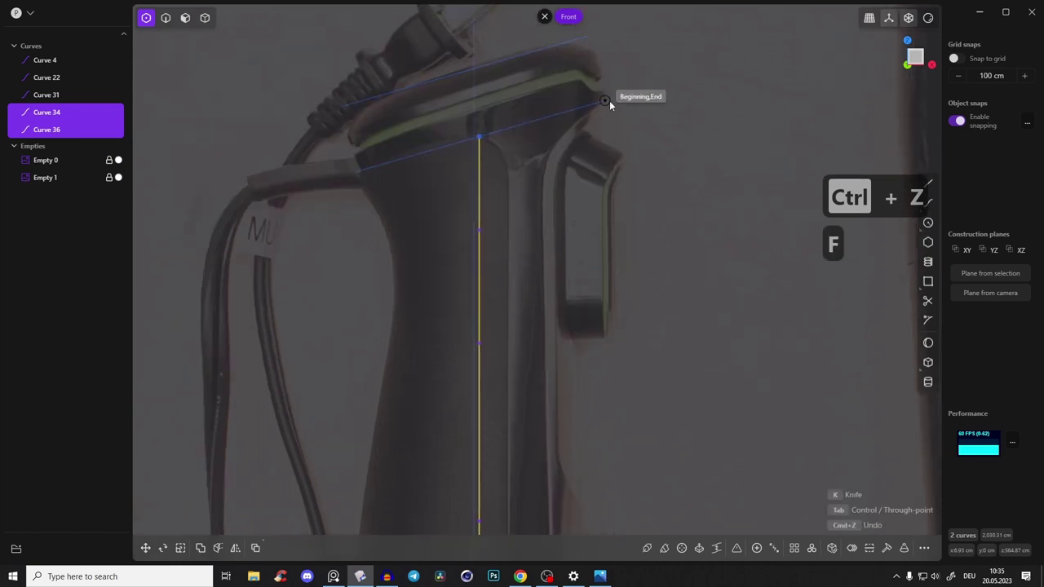
{"action": "left_click", "coordinate": [613, 117]}
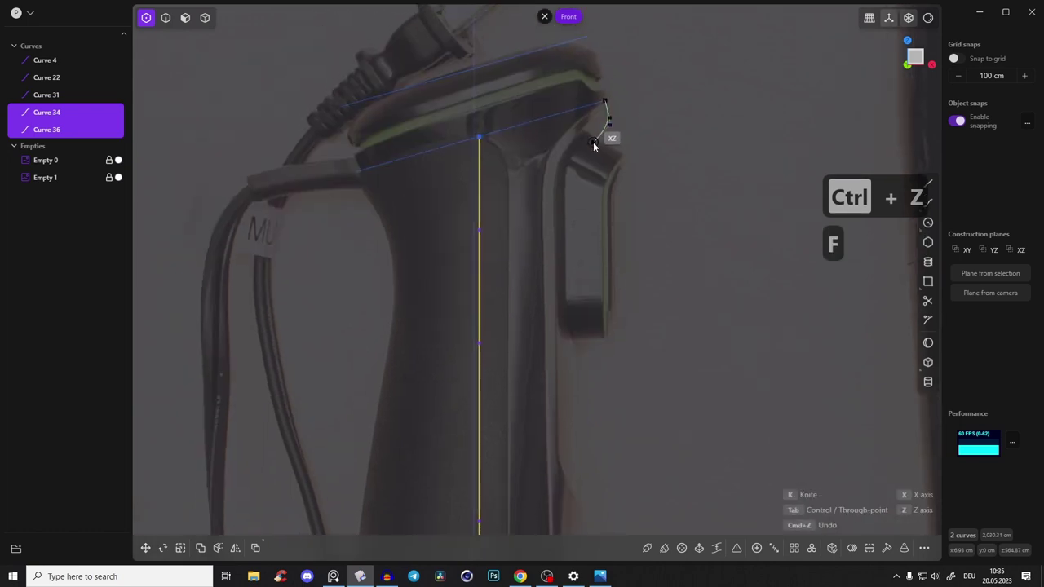
{"action": "left_click", "coordinate": [593, 144]}
{"action": "left_click", "coordinate": [590, 287]}
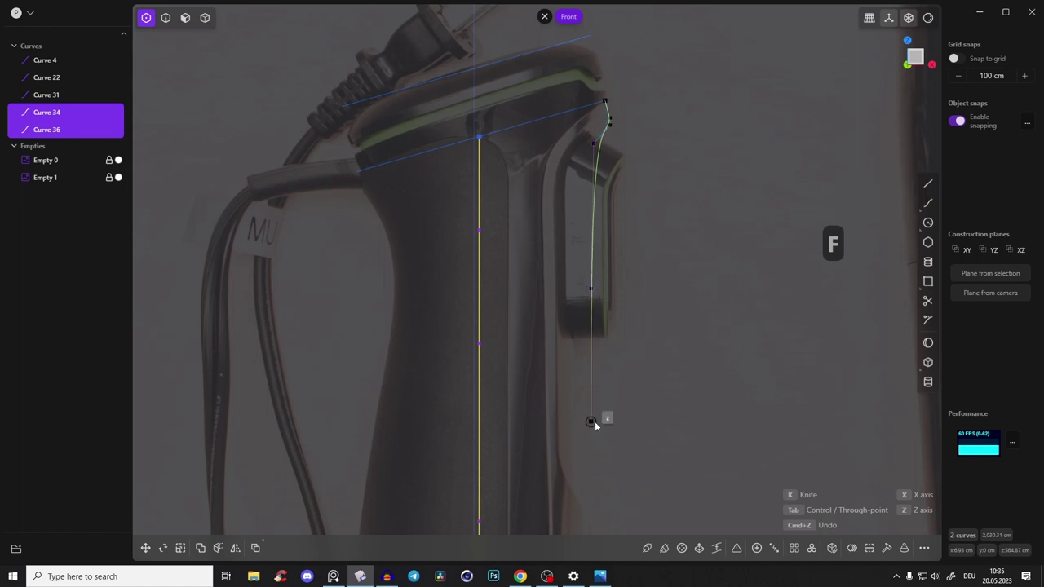
{"action": "right_click_drag", "start_coordinate": [594, 421], "coordinate": [574, 163]}
{"action": "left_click", "coordinate": [571, 326]}
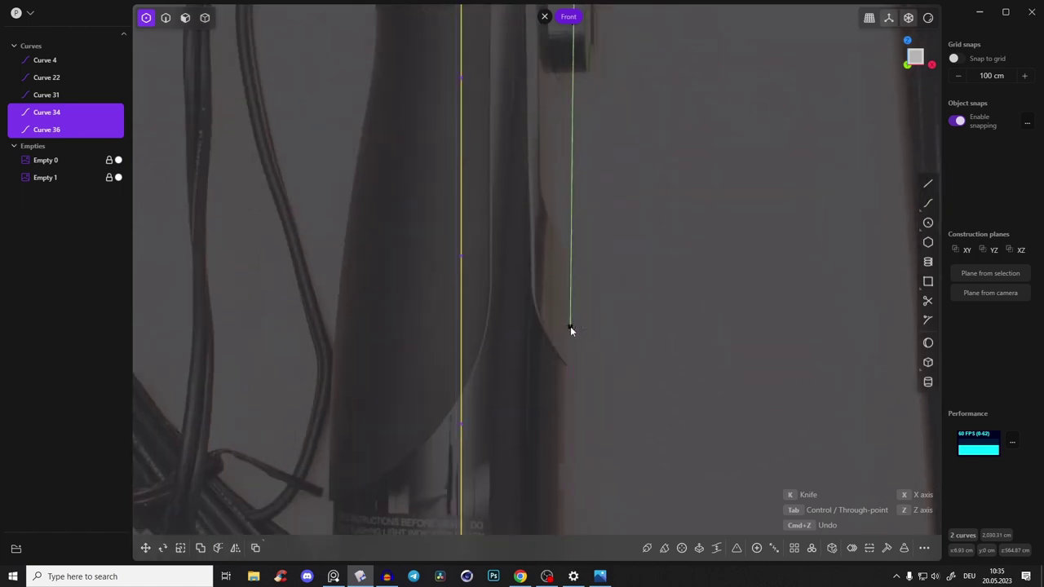
{"action": "middle_click_drag", "start_coordinate": [570, 329], "coordinate": [573, 221], "text": "shift"}
{"action": "left_click", "coordinate": [579, 424]}
{"action": "right_click", "coordinate": [621, 214]}
Step: Check the new button-side curve against the reference image from the bottom up to the head
{"action": "right_click_drag", "start_coordinate": [615, 183], "coordinate": [608, 391]}
{"action": "right_click_drag", "start_coordinate": [626, 78], "coordinate": [615, 253]}
{"action": "scroll", "coordinate": [571, 116], "scroll_direction": "down", "scroll_amount": 1}
{"action": "scroll", "coordinate": [571, 121], "scroll_direction": "up", "scroll_amount": 1}
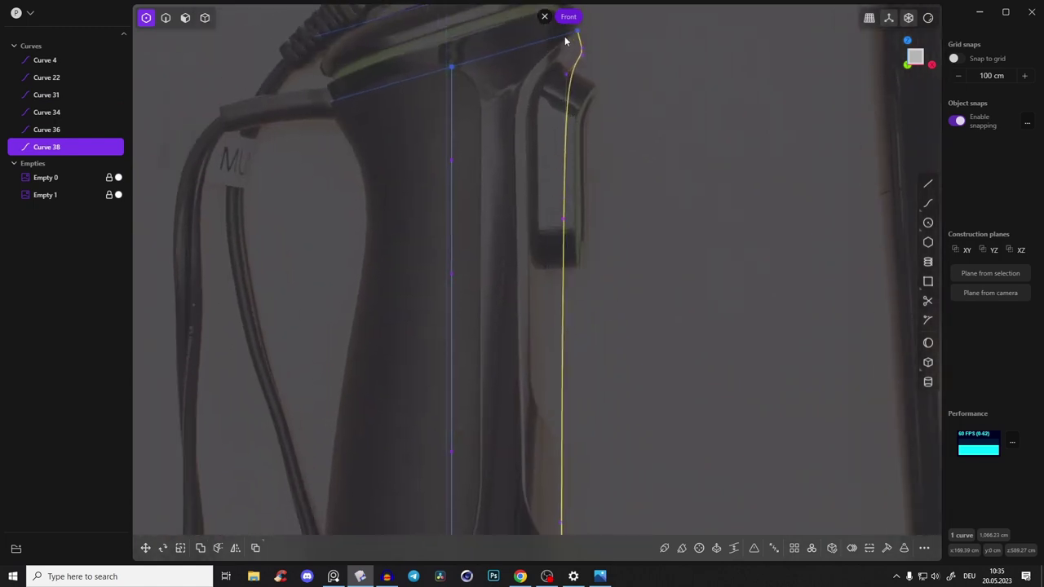
{"action": "scroll", "coordinate": [587, 150], "scroll_direction": "up", "scroll_amount": 2}
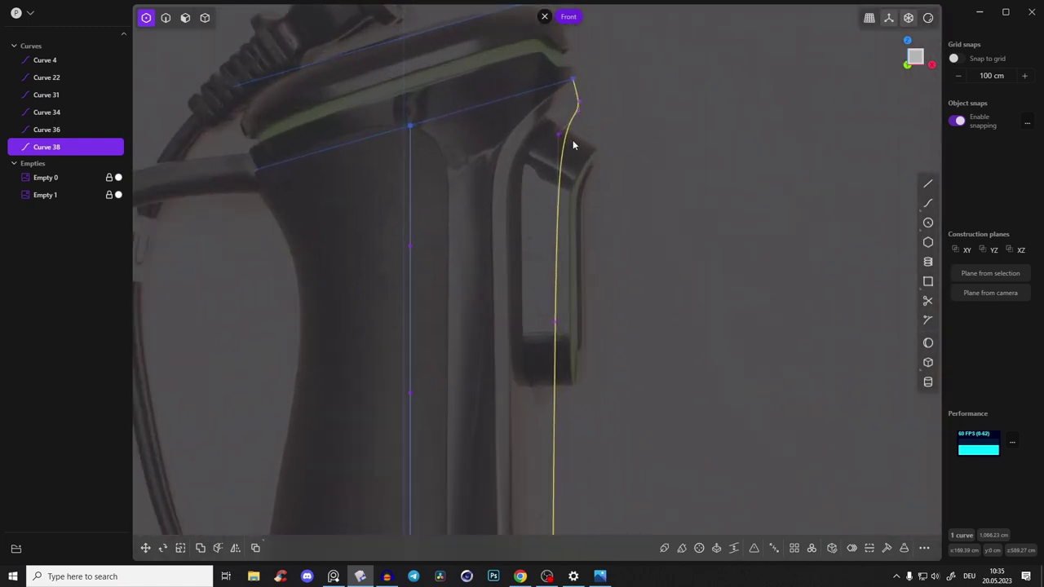
{"action": "right_click_drag", "start_coordinate": [572, 78], "coordinate": [569, 184]}
{"action": "right_click_drag", "start_coordinate": [593, 348], "coordinate": [777, 130]}
{"action": "right_click_drag", "start_coordinate": [593, 206], "coordinate": [601, 231]}
Step: Draw a straight line about 28 cm long from the tilted curve's cable-side end, perpendicular to it along the binormal
{"action": "scroll", "coordinate": [491, 147], "scroll_direction": "up", "scroll_amount": 2}
{"action": "scroll", "coordinate": [491, 146], "scroll_direction": "left", "scroll_amount": 3}
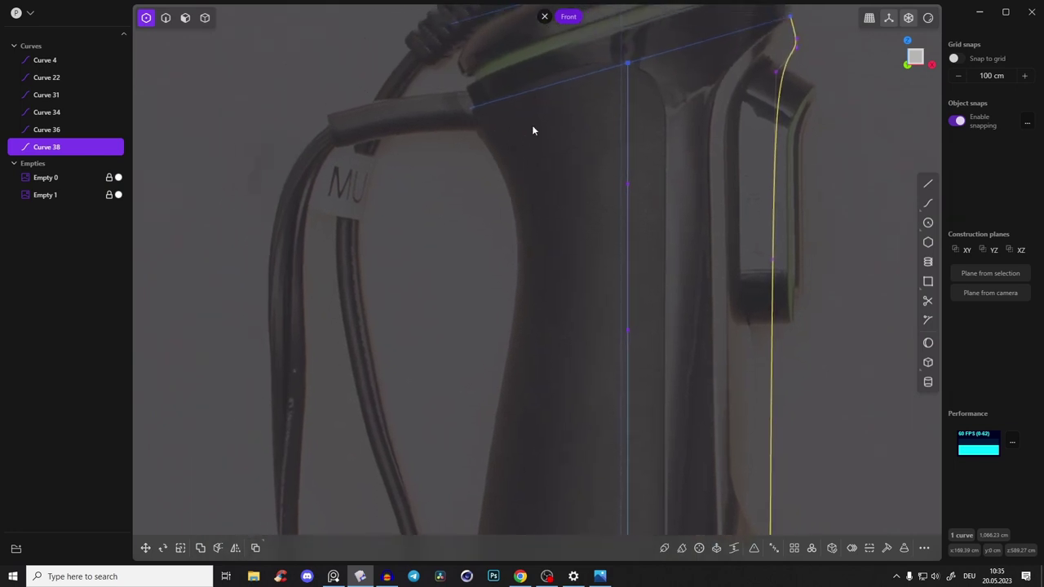
{"action": "scroll", "coordinate": [523, 123], "scroll_direction": "up", "scroll_amount": 3}
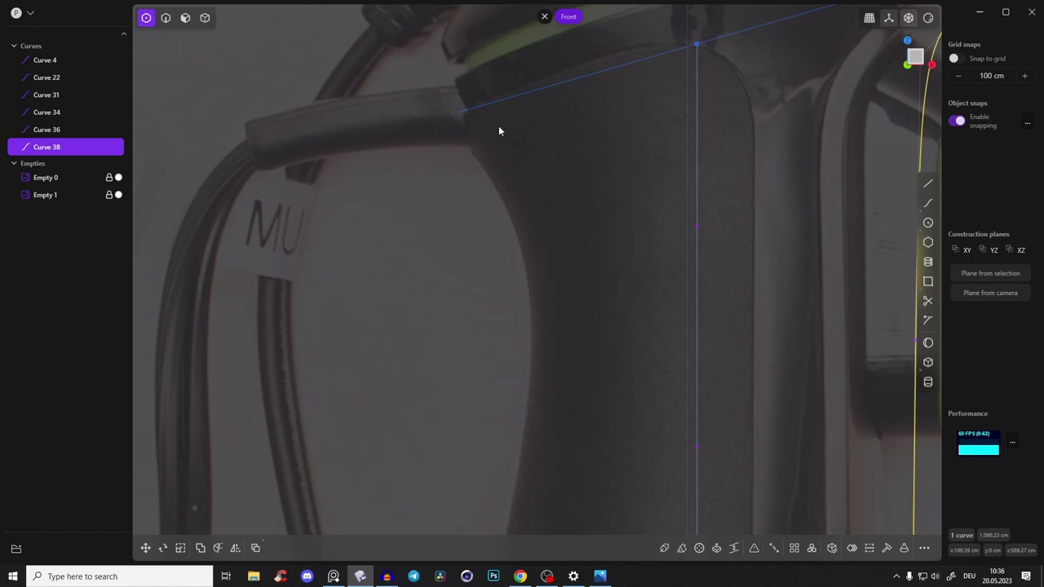
{"action": "key", "text": "a"}
{"action": "left_click", "coordinate": [459, 112]}
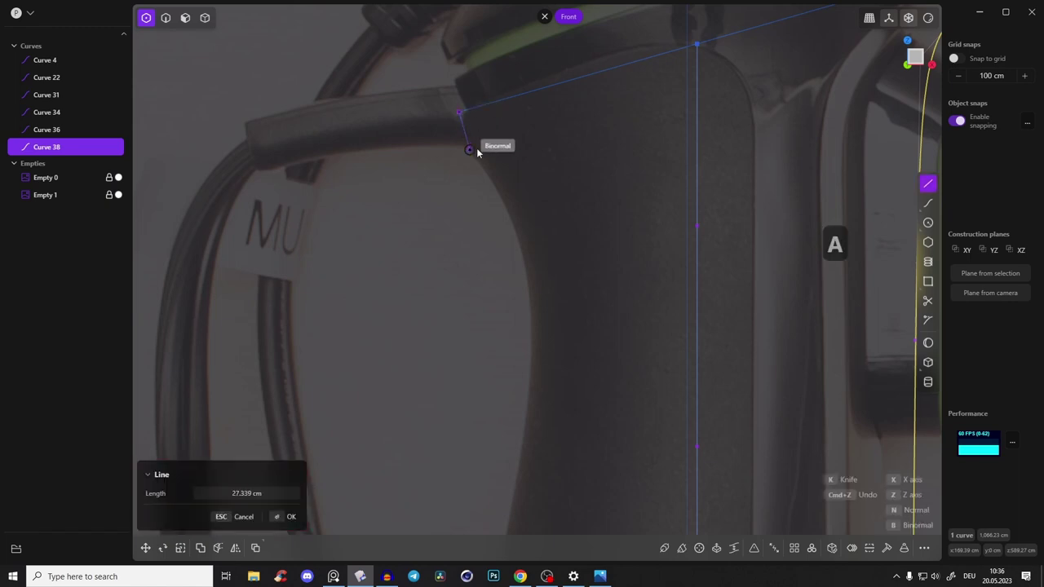
{"action": "left_click", "coordinate": [476, 149]}
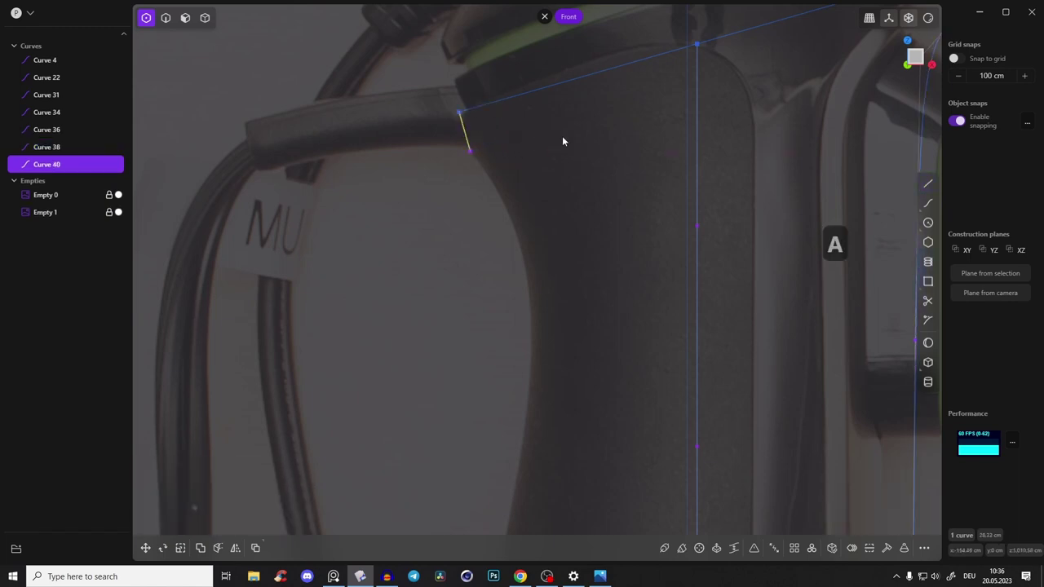
Step: Draw a curve about 948 cm long down the cable side, from the short line's end to the bottom circle's edge, following the reference
{"action": "key", "text": "f"}
{"action": "left_click", "coordinate": [477, 152]}
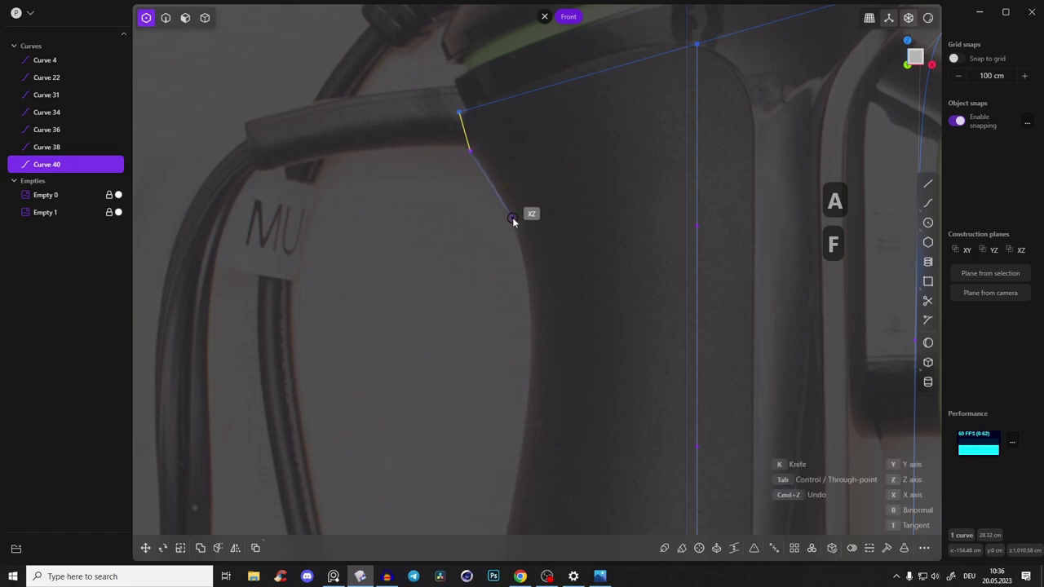
{"action": "left_click", "coordinate": [512, 217]}
{"action": "left_click", "coordinate": [535, 331]}
{"action": "middle_click_drag", "start_coordinate": [527, 512], "coordinate": [560, 191]}
{"action": "left_click", "coordinate": [519, 333]}
{"action": "middle_click_drag", "start_coordinate": [554, 417], "coordinate": [583, 32]}
{"action": "left_click", "coordinate": [514, 224]}
{"action": "middle_click_drag", "start_coordinate": [532, 375], "coordinate": [540, 113]}
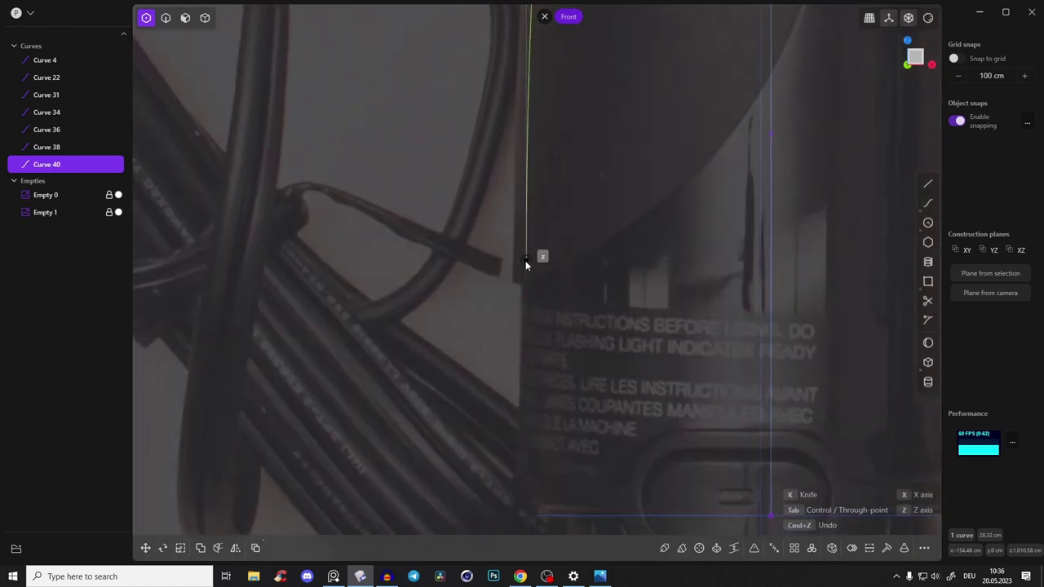
{"action": "middle_click_drag", "start_coordinate": [525, 325], "coordinate": [540, 254]}
{"action": "scroll", "coordinate": [535, 253], "scroll_direction": "down", "scroll_amount": 4}
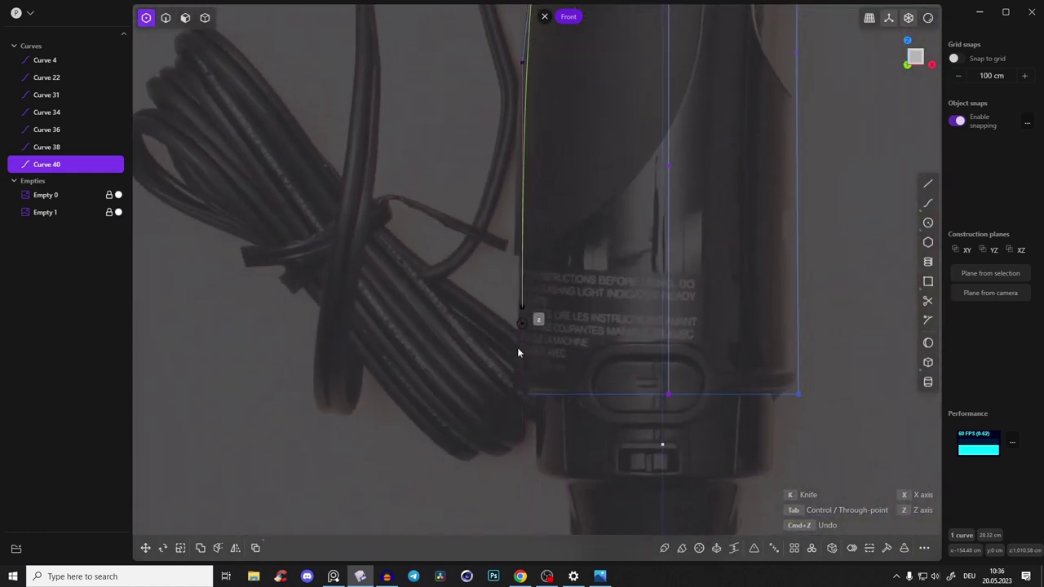
{"action": "left_click", "coordinate": [526, 395]}
{"action": "left_click", "coordinate": [526, 393]}
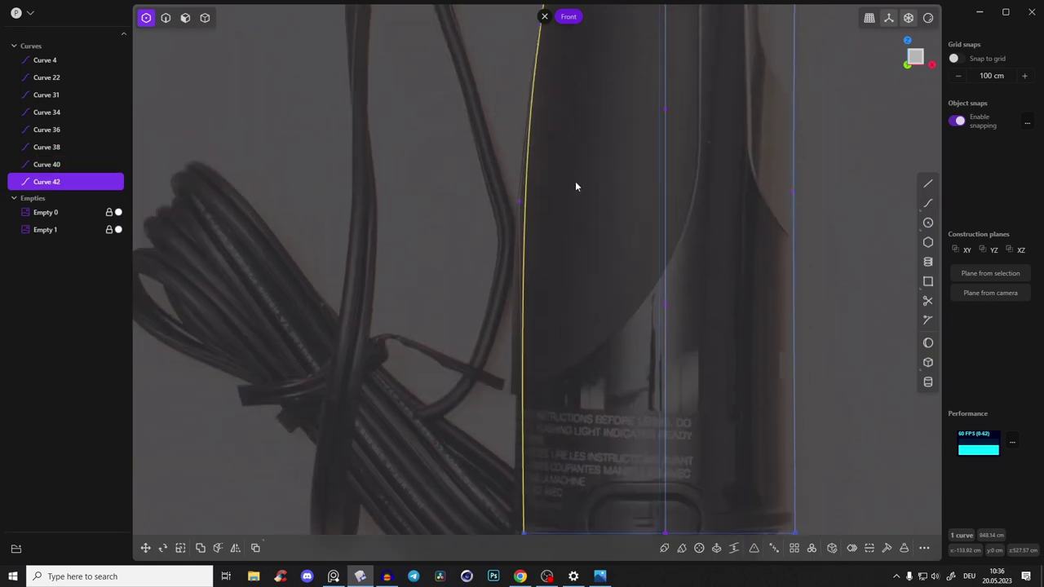
Step: Adjust the cable-side curve's control points on the lower handle and at the narrow grip section to match the reference outline
{"action": "key", "text": "1"}
{"action": "left_click", "coordinate": [518, 202]}
{"action": "left_click", "coordinate": [565, 98]}
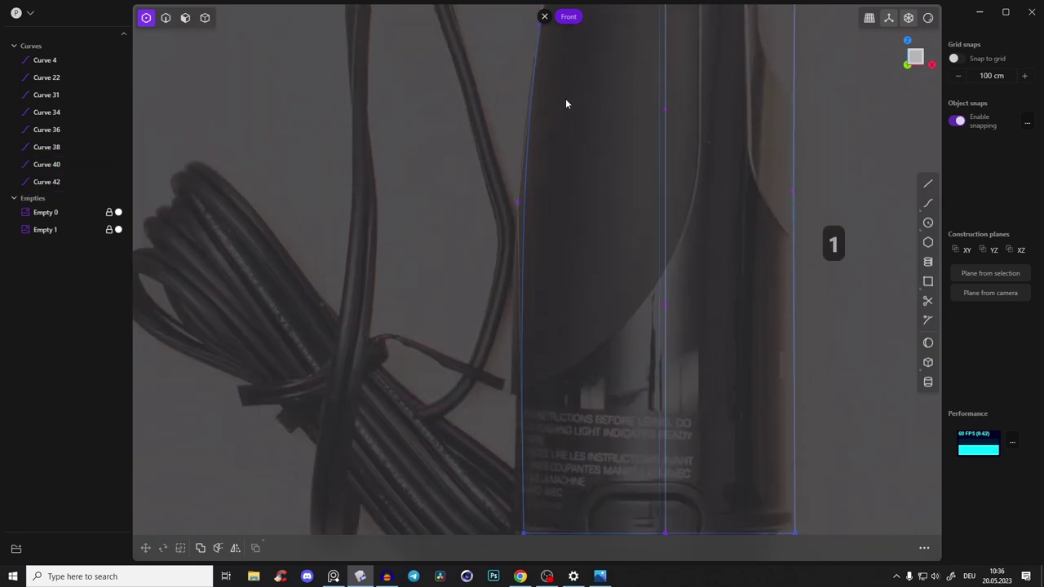
{"action": "middle_click_drag", "start_coordinate": [565, 98], "coordinate": [537, 422]}
{"action": "middle_click_drag", "start_coordinate": [537, 159], "coordinate": [536, 172]}
{"action": "scroll", "coordinate": [536, 174], "scroll_direction": "up", "scroll_amount": 4}
{"action": "left_click_drag", "start_coordinate": [540, 161], "coordinate": [551, 161]}
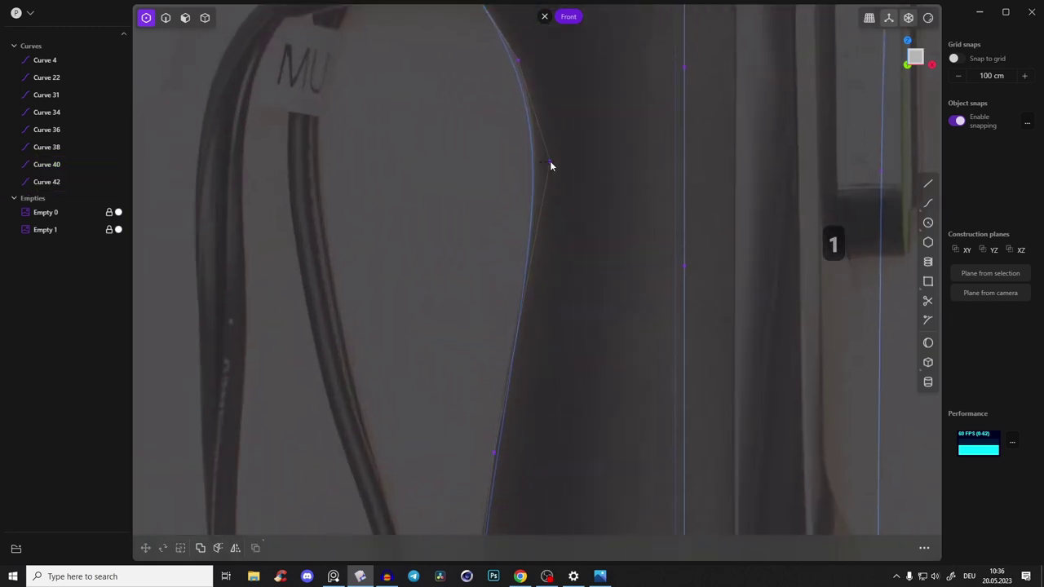
{"action": "scroll", "coordinate": [563, 194], "scroll_direction": "down", "scroll_amount": 3}
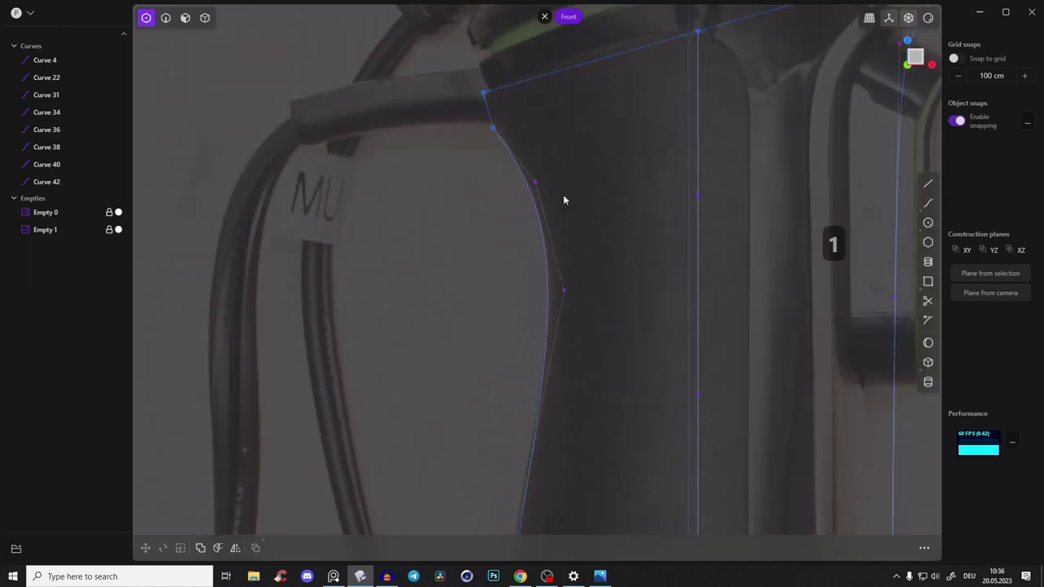
Step: Join the short straight line at the head with the long cable-side curve into a single profile curve
{"action": "key", "text": "2"}
{"action": "mouse_move", "coordinate": [544, 159]}
{"action": "middle_mouse_down"}
{"action": "mouse_move", "coordinate": [526, 197]}
{"action": "mouse_move", "coordinate": [563, 172]}
{"action": "mouse_move", "coordinate": [569, 101]}
{"action": "mouse_move", "coordinate": [608, 130]}
{"action": "mouse_move", "coordinate": [645, 72]}
{"action": "mouse_move", "coordinate": [622, 119]}
{"action": "mouse_move", "coordinate": [568, 135]}
{"action": "mouse_move", "coordinate": [492, 199]}
{"action": "mouse_move", "coordinate": [543, 144]}
{"action": "mouse_move", "coordinate": [589, 215]}
{"action": "mouse_move", "coordinate": [596, 200]}
{"action": "mouse_move", "coordinate": [582, 208]}
{"action": "mouse_move", "coordinate": [592, 158]}
{"action": "mouse_move", "coordinate": [574, 269]}
{"action": "mouse_move", "coordinate": [536, 203]}
{"action": "middle_mouse_up"}
{"action": "key", "text": "3"}
{"action": "left_click", "coordinate": [584, 203]}
{"action": "key", "text": "2"}
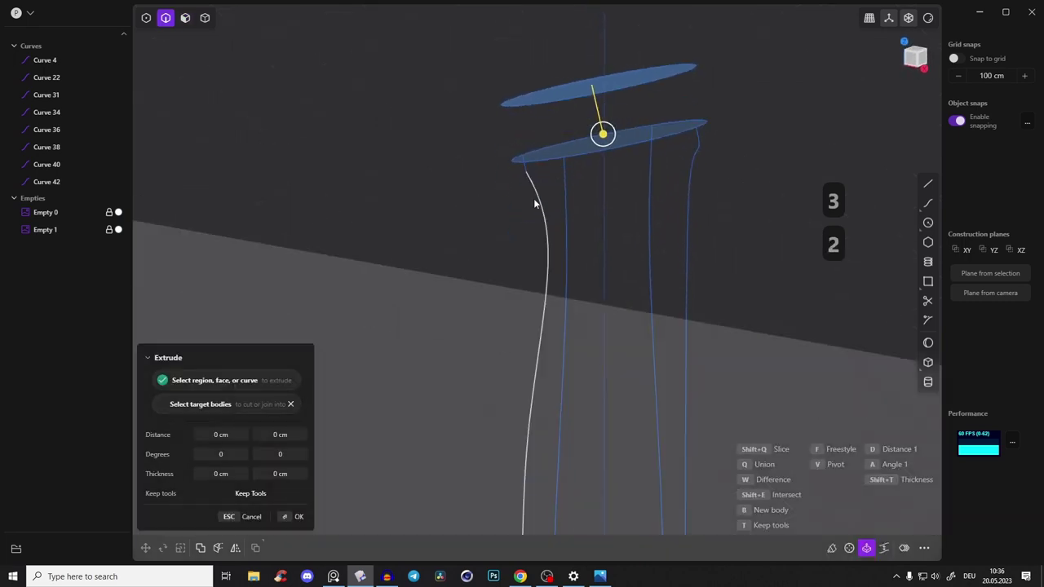
{"action": "left_click", "coordinate": [536, 199]}
{"action": "left_click", "coordinate": [526, 170], "text": "shift"}
{"action": "key", "text": "j"}
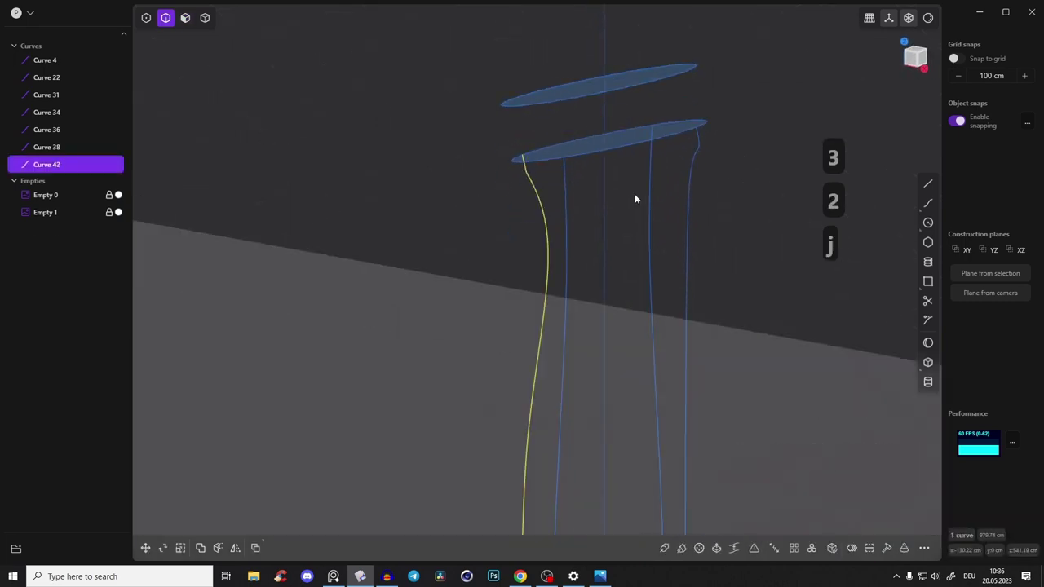
Step: Loft the four vertical profile curves into the handle surface with Loop enabled
{"action": "left_click", "coordinate": [563, 234]}
{"action": "middle_click_drag", "start_coordinate": [563, 234], "coordinate": [632, 285]}
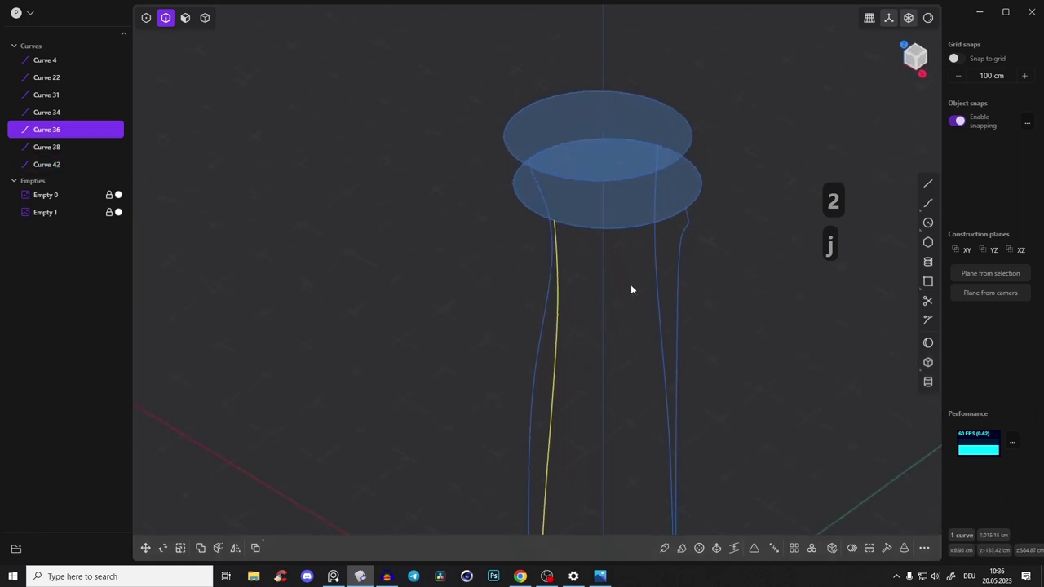
{"action": "left_click", "coordinate": [673, 318], "text": "shift"}
{"action": "left_click", "coordinate": [522, 222], "text": "shift"}
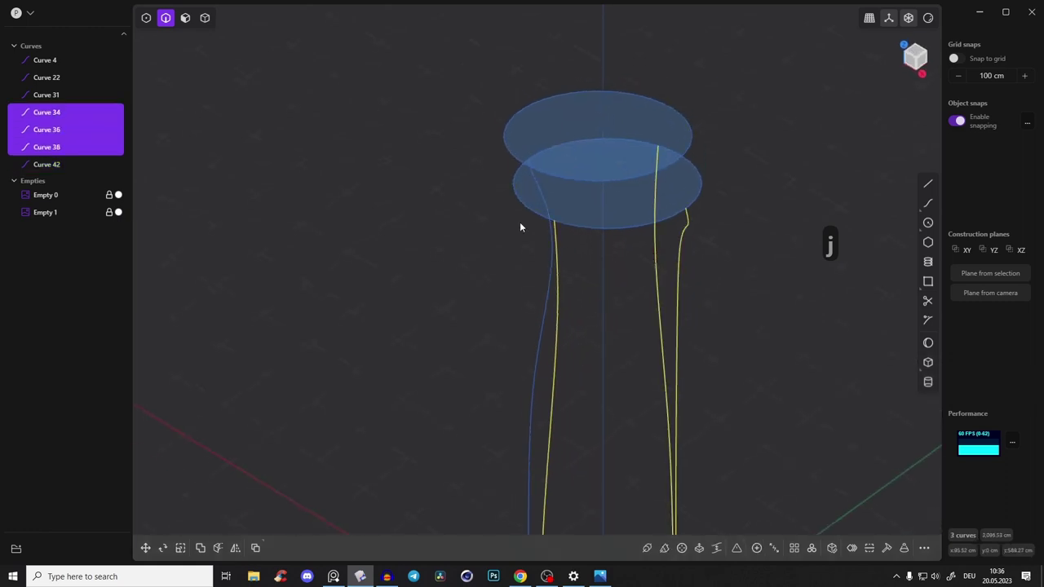
{"action": "left_click", "coordinate": [558, 274], "text": "shift"}
{"action": "key", "text": "l"}
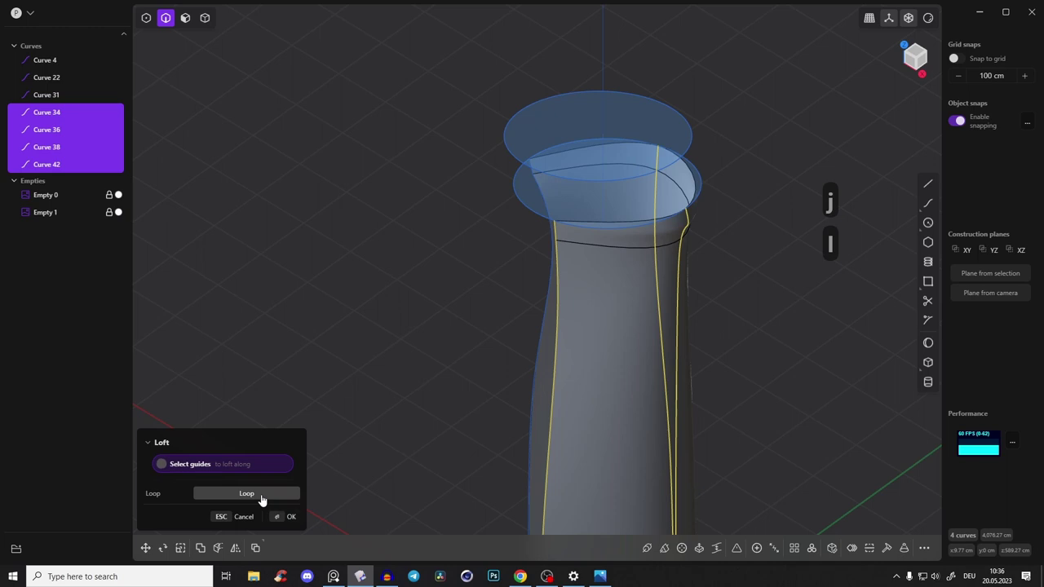
{"action": "left_click", "coordinate": [263, 495]}
{"action": "middle_click_drag", "start_coordinate": [500, 306], "coordinate": [551, 225]}
{"action": "left_click", "coordinate": [655, 153]}
{"action": "middle_click_drag", "start_coordinate": [609, 245], "coordinate": [510, 471], "text": "shift"}
{"action": "right_click", "coordinate": [829, 183]}
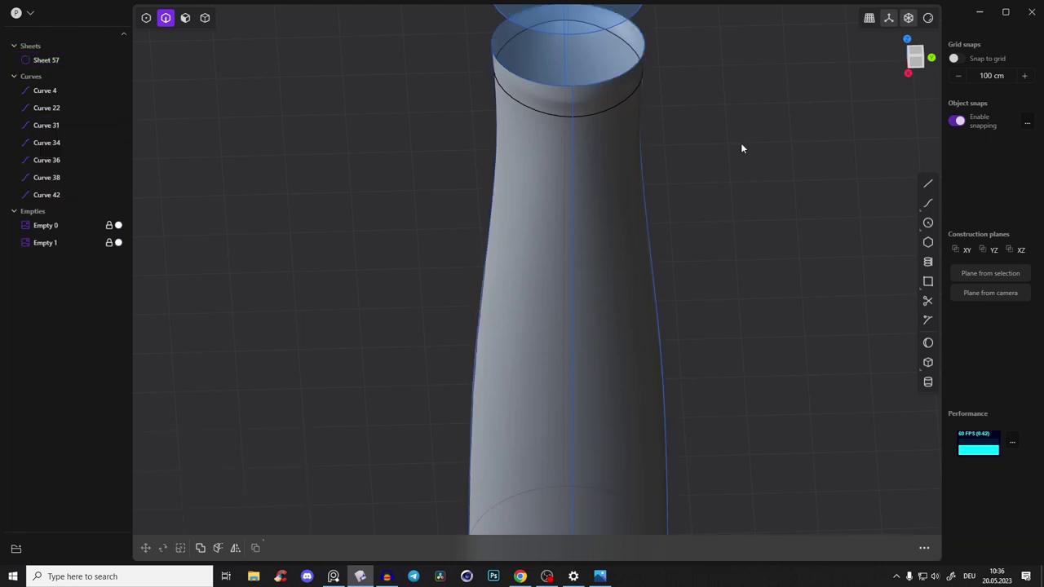
Step: Loft the lower and upper tilted curves to create the handle's head surface
{"action": "scroll", "coordinate": [693, 139], "scroll_direction": "down", "scroll_amount": 3}
{"action": "middle_click_drag", "start_coordinate": [664, 145], "coordinate": [650, 291]}
{"action": "scroll", "coordinate": [635, 253], "scroll_direction": "up", "scroll_amount": 2}
{"action": "key", "text": "3"}
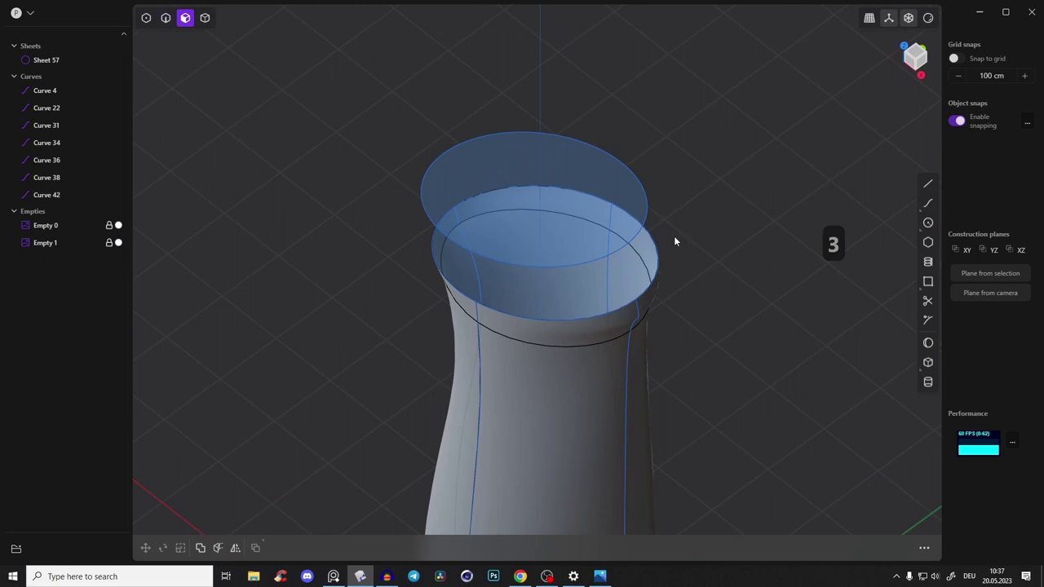
{"action": "key", "text": "2"}
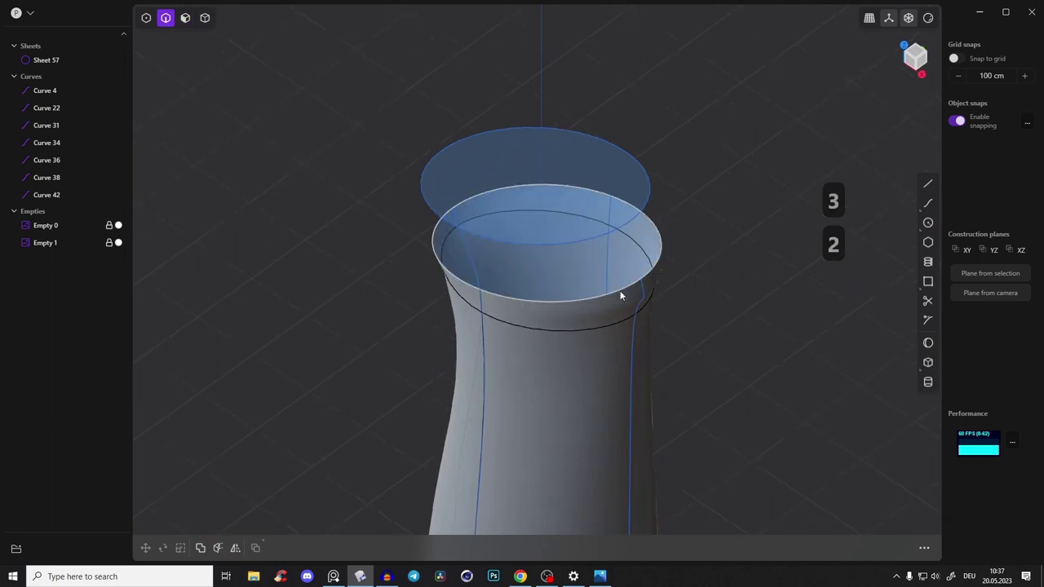
{"action": "left_click", "coordinate": [620, 290]}
{"action": "middle_click_drag", "start_coordinate": [619, 290], "coordinate": [602, 176]}
{"action": "left_click", "coordinate": [594, 162]}
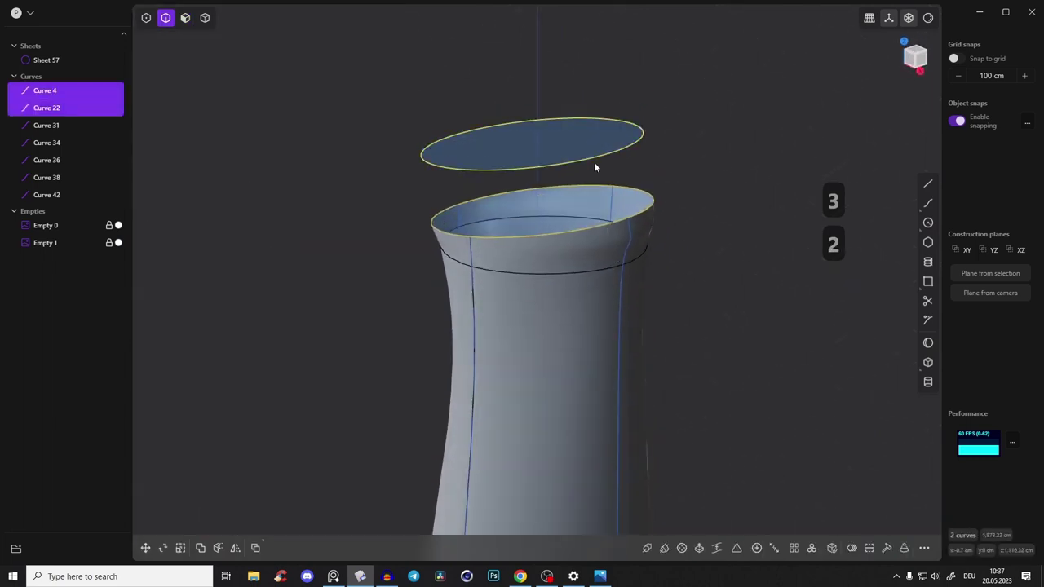
{"action": "key", "text": "l"}
{"action": "right_click", "coordinate": [693, 221]}
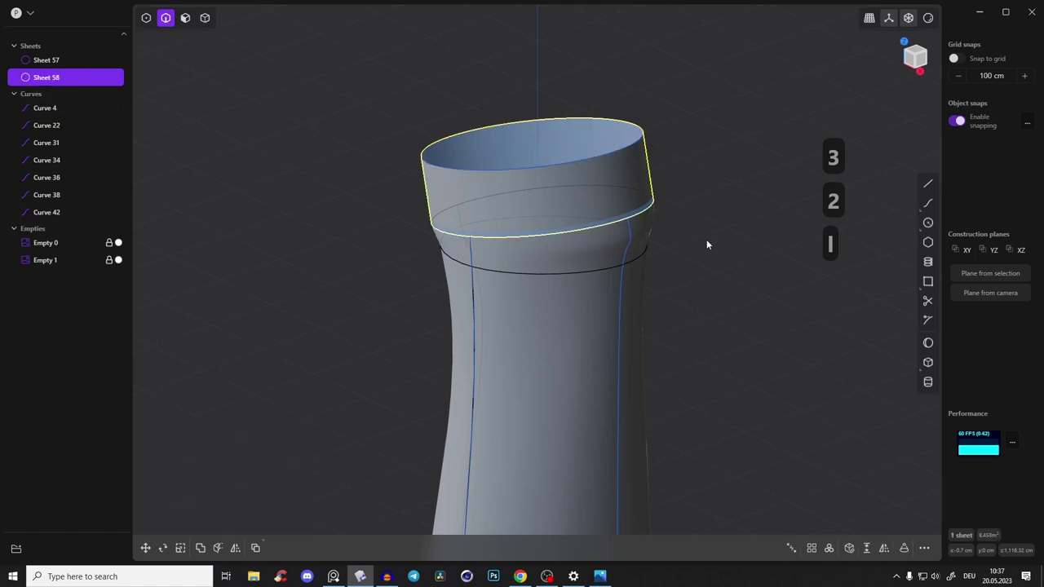
{"action": "left_click", "coordinate": [706, 243]}
Step: Delete the four vertical profile curves used for the handle loft
{"action": "key", "text": "Tab"}
{"action": "key", "text": "2"}
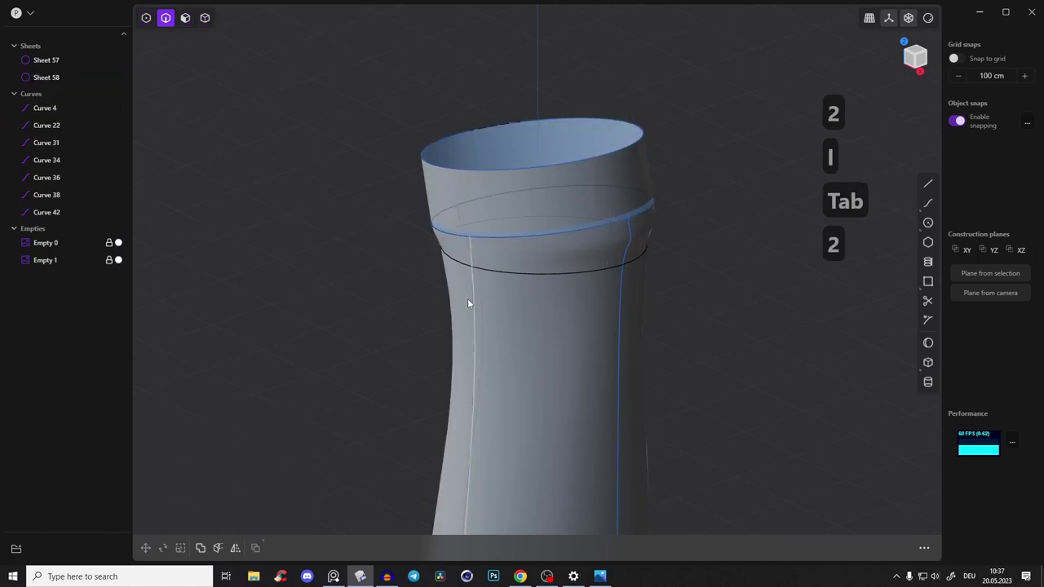
{"action": "left_click", "coordinate": [470, 300]}
{"action": "left_click", "coordinate": [623, 326]}
{"action": "left_click", "coordinate": [607, 300]}
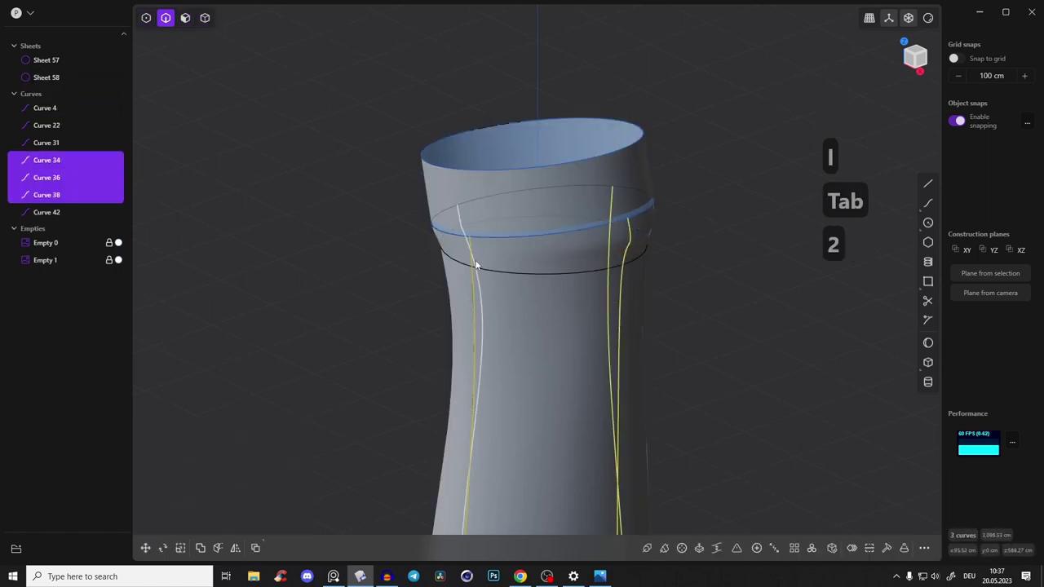
{"action": "left_click", "coordinate": [486, 302]}
{"action": "key", "text": "x"}
Step: Delete the lower and upper tilted curves at the head
{"action": "middle_click_drag", "start_coordinate": [515, 278], "coordinate": [504, 283]}
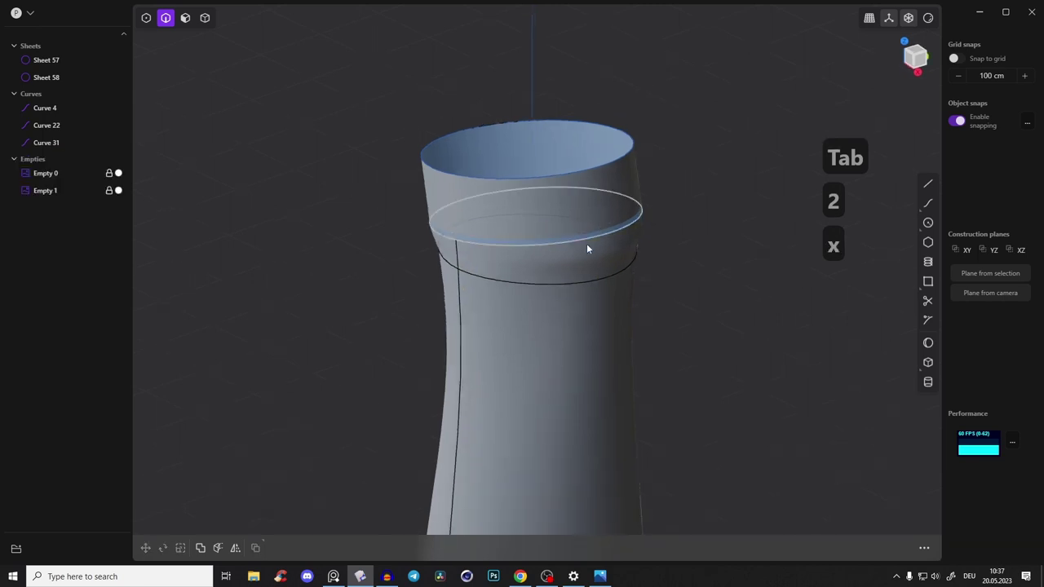
{"action": "left_click", "coordinate": [587, 242]}
{"action": "key", "text": "x"}
{"action": "left_click", "coordinate": [587, 175]}
{"action": "key", "text": "x"}
Step: Join the handle and head sheets and patch the open ends to form a closed solid
{"action": "key", "text": "Tab"}
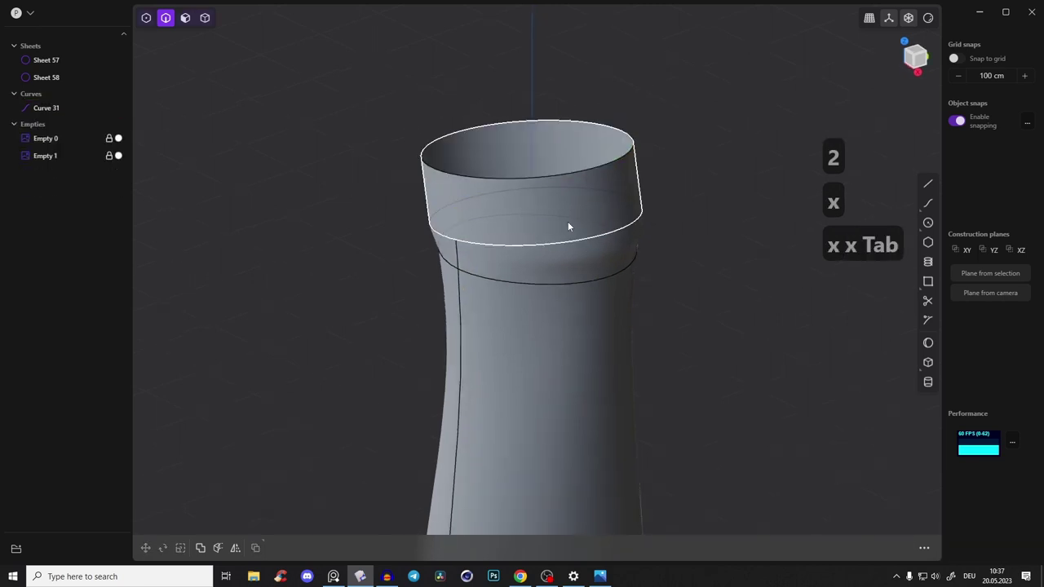
{"action": "left_click", "coordinate": [475, 147]}
{"action": "left_click", "coordinate": [636, 200]}
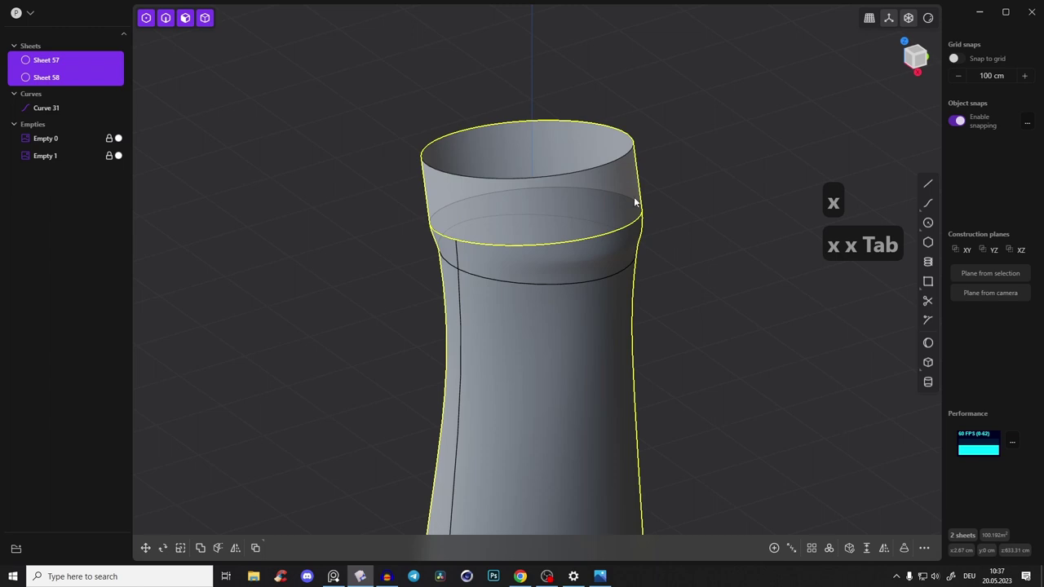
{"action": "key", "text": "j"}
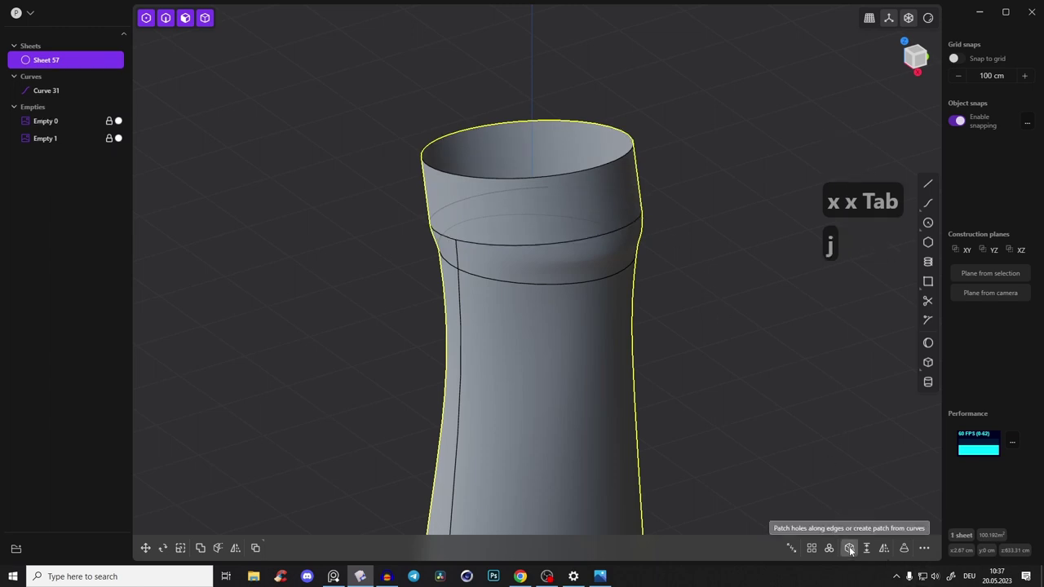
{"action": "left_click", "coordinate": [849, 548]}
{"action": "left_click", "coordinate": [697, 291]}
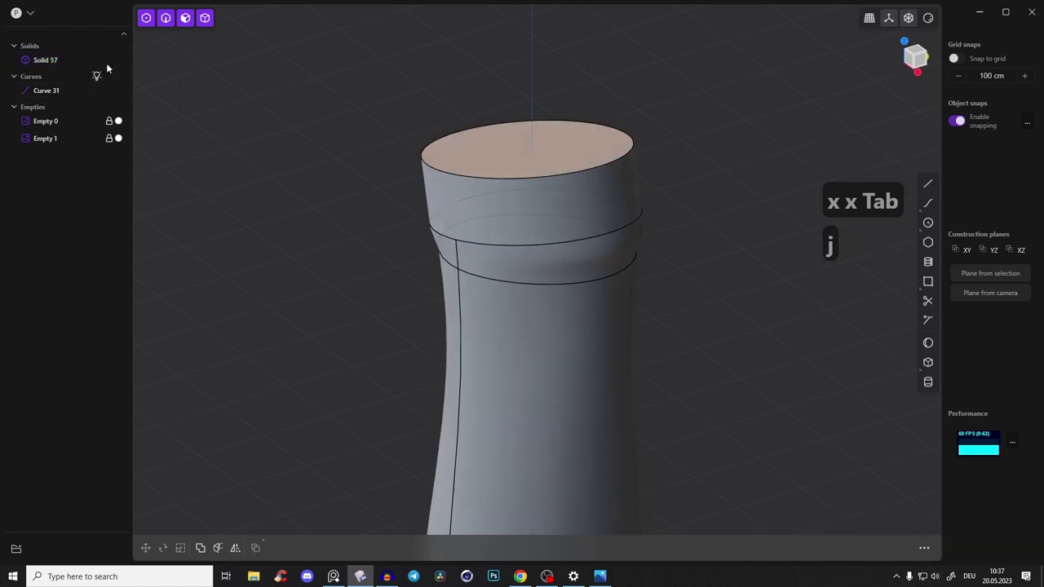
Step: Fillet the head's top edge in the Front view to match the rounded cap in the reference image
{"action": "mouse_move", "coordinate": [520, 206]}
{"action": "middle_mouse_down"}
{"action": "mouse_move", "coordinate": [529, 215]}
{"action": "mouse_move", "coordinate": [575, 168]}
{"action": "mouse_move", "coordinate": [585, 173]}
{"action": "mouse_move", "coordinate": [579, 189]}
{"action": "mouse_move", "coordinate": [518, 202]}
{"action": "middle_mouse_up"}
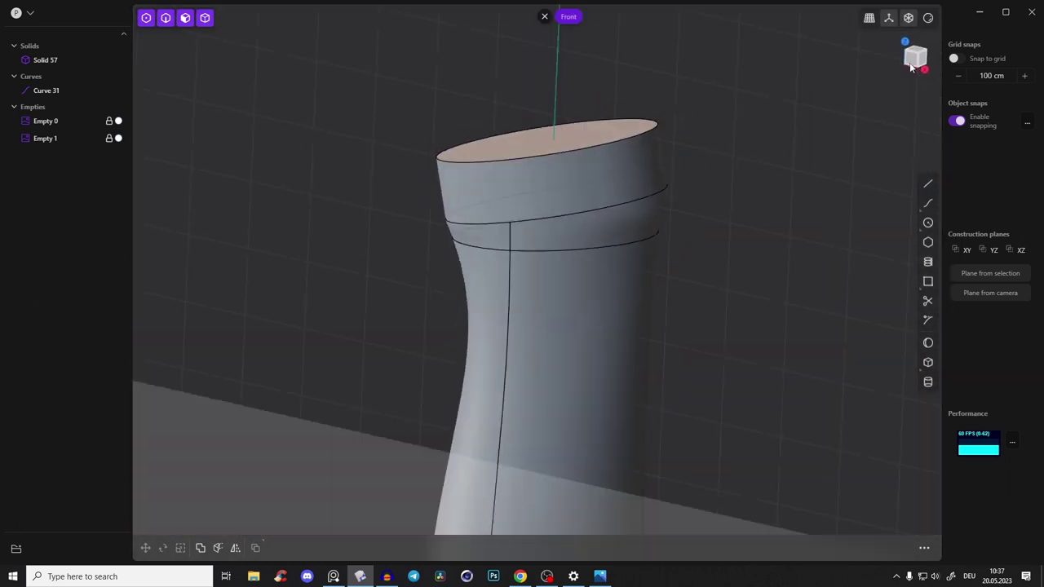
{"action": "left_click", "coordinate": [912, 67]}
{"action": "scroll", "coordinate": [606, 176], "scroll_direction": "up", "scroll_amount": 5}
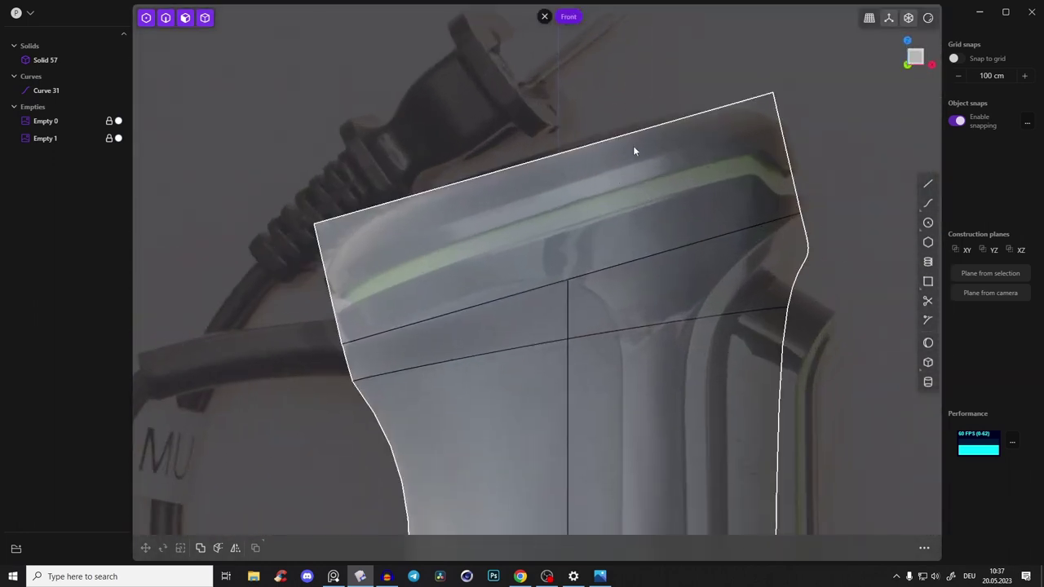
{"action": "key", "text": "2"}
{"action": "left_click", "coordinate": [601, 140]}
{"action": "key", "text": "f"}
{"action": "left_click_drag", "start_coordinate": [601, 140], "coordinate": [617, 116]}
{"action": "key", "text": "Return"}
Step: Check the rounded head against the reference in the Right view and delete the leftover Curve 31
{"action": "middle_click_drag", "start_coordinate": [665, 155], "coordinate": [592, 211]}
{"action": "scroll", "coordinate": [570, 241], "scroll_direction": "down", "scroll_amount": 8}
{"action": "left_click", "coordinate": [907, 68]}
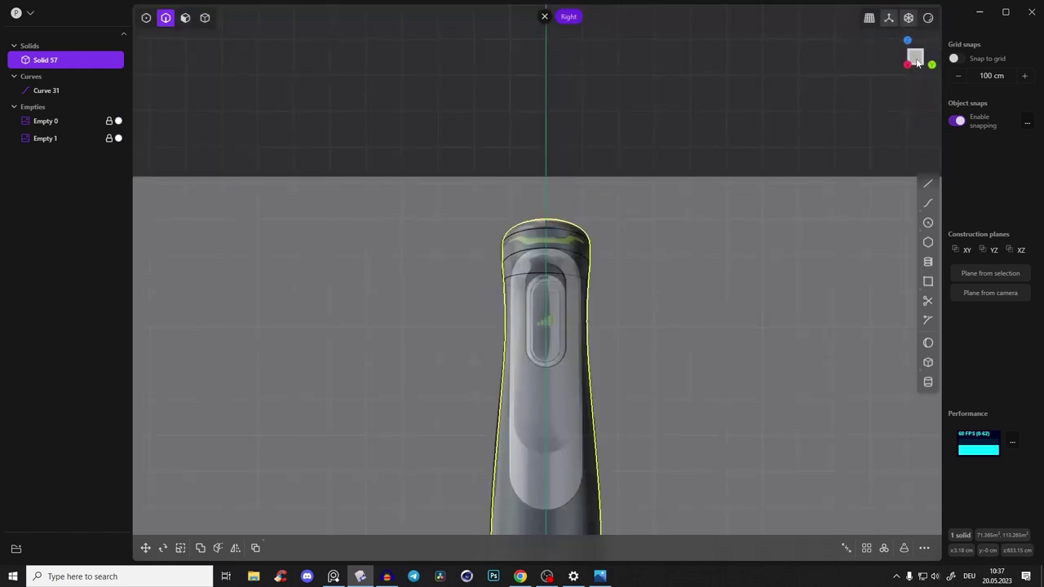
{"action": "scroll", "coordinate": [624, 198], "scroll_direction": "up", "scroll_amount": 5}
{"action": "middle_click_drag", "start_coordinate": [624, 346], "coordinate": [766, 322]}
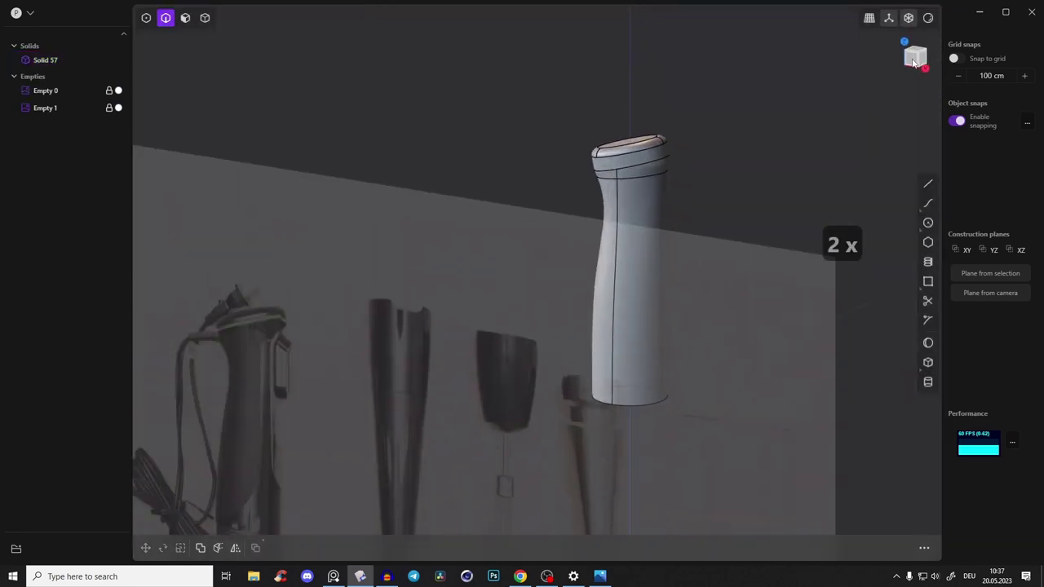
Step: Compare the grip area beneath the head in the Front view with the original photo on the reference image board
{"action": "left_click", "coordinate": [914, 62]}
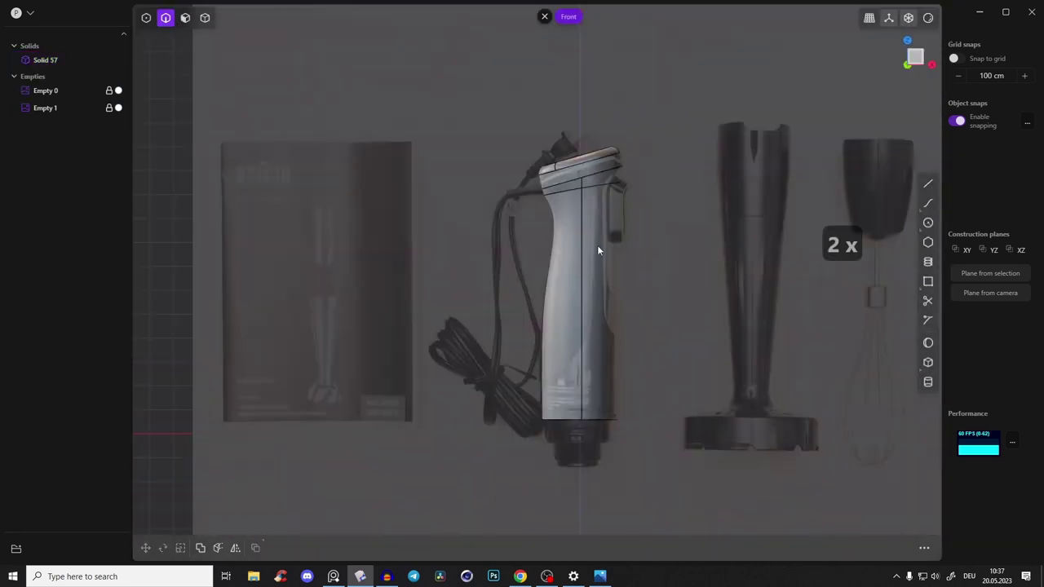
{"action": "scroll", "coordinate": [597, 245], "scroll_direction": "up", "scroll_amount": 6}
{"action": "scroll", "coordinate": [596, 211], "scroll_direction": "up", "scroll_amount": 4}
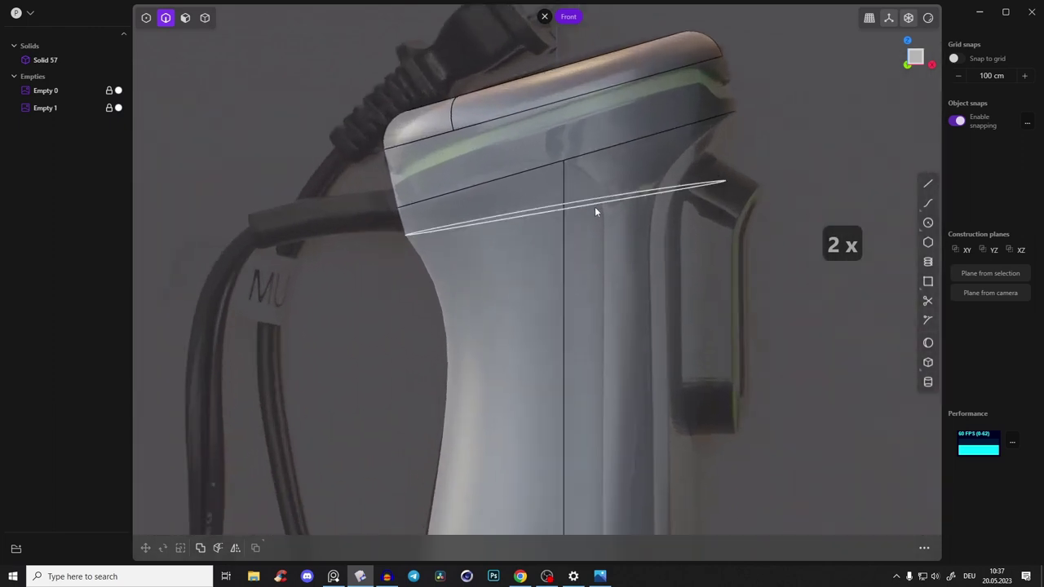
{"action": "scroll", "coordinate": [569, 168], "scroll_direction": "up", "scroll_amount": 2}
{"action": "middle_click_drag", "start_coordinate": [569, 163], "coordinate": [569, 151], "text": "shift"}
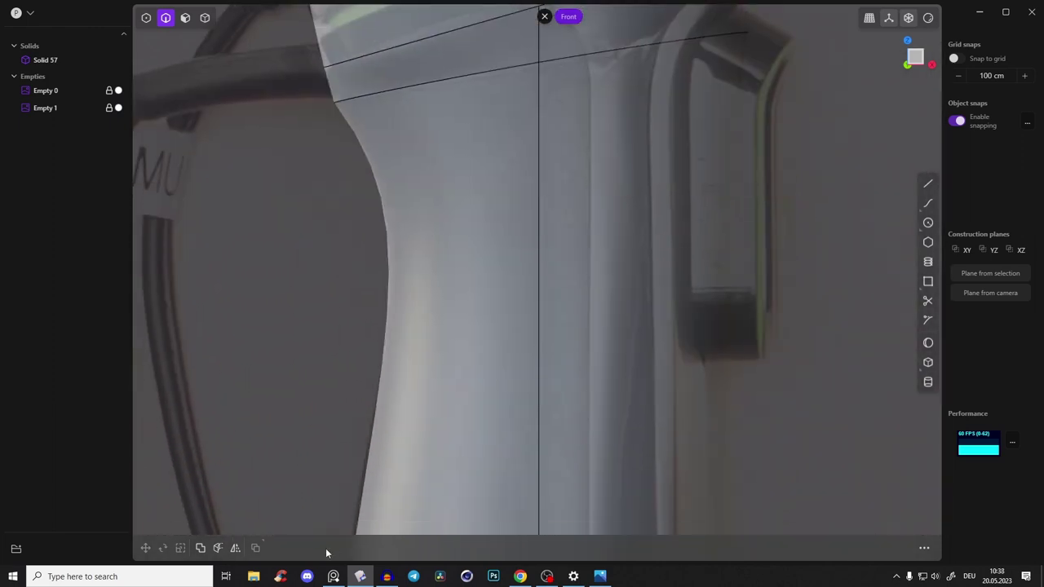
{"action": "left_click", "coordinate": [333, 576]}
{"action": "scroll", "coordinate": [246, 237], "scroll_direction": "up", "scroll_amount": 3}
{"action": "scroll", "coordinate": [251, 250], "scroll_direction": "down", "scroll_amount": 6}
{"action": "scroll", "coordinate": [256, 254], "scroll_direction": "down", "scroll_amount": 2}
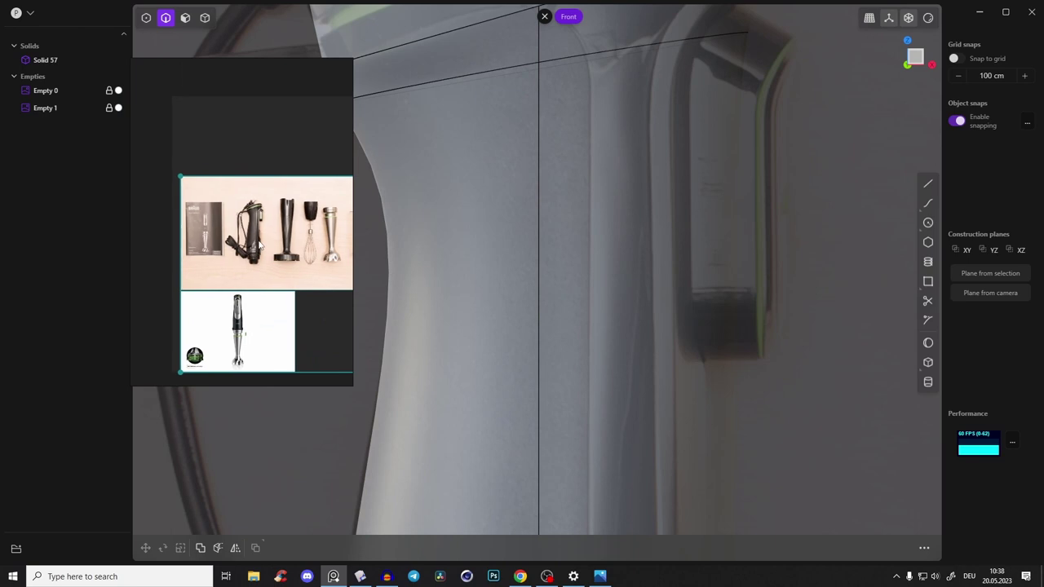
{"action": "scroll", "coordinate": [250, 214], "scroll_direction": "up", "scroll_amount": 7}
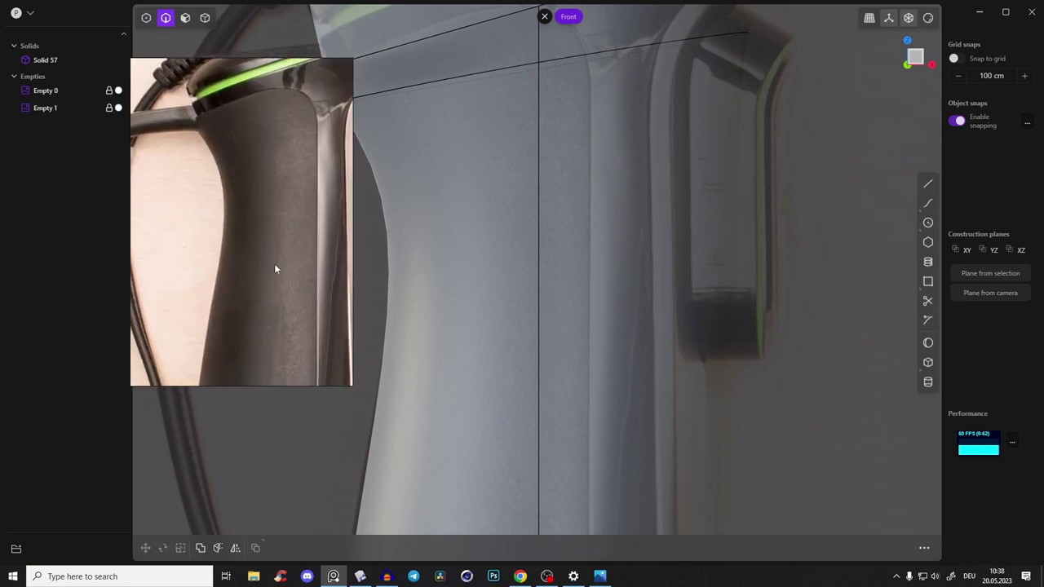
{"action": "left_click", "coordinate": [336, 578]}
Step: Trace the grip panel's outline with a curve in the Front view, running beyond the handle's silhouette beneath the head and at the lower end
{"action": "middle_click_drag", "start_coordinate": [581, 260], "coordinate": [598, 323], "text": "shift"}
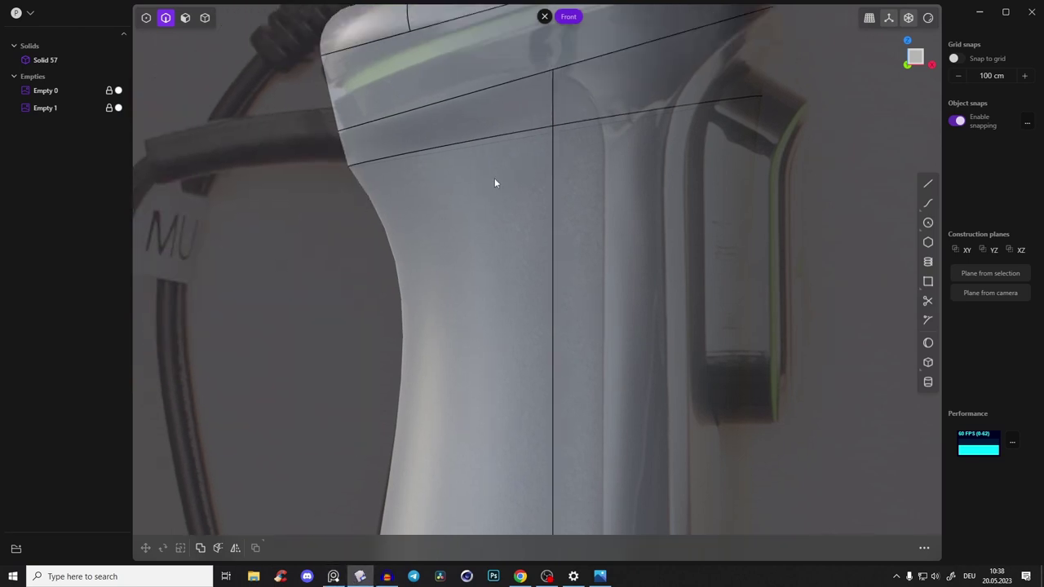
{"action": "middle_click_drag", "start_coordinate": [494, 178], "coordinate": [495, 193], "text": "shift"}
{"action": "key", "text": "f"}
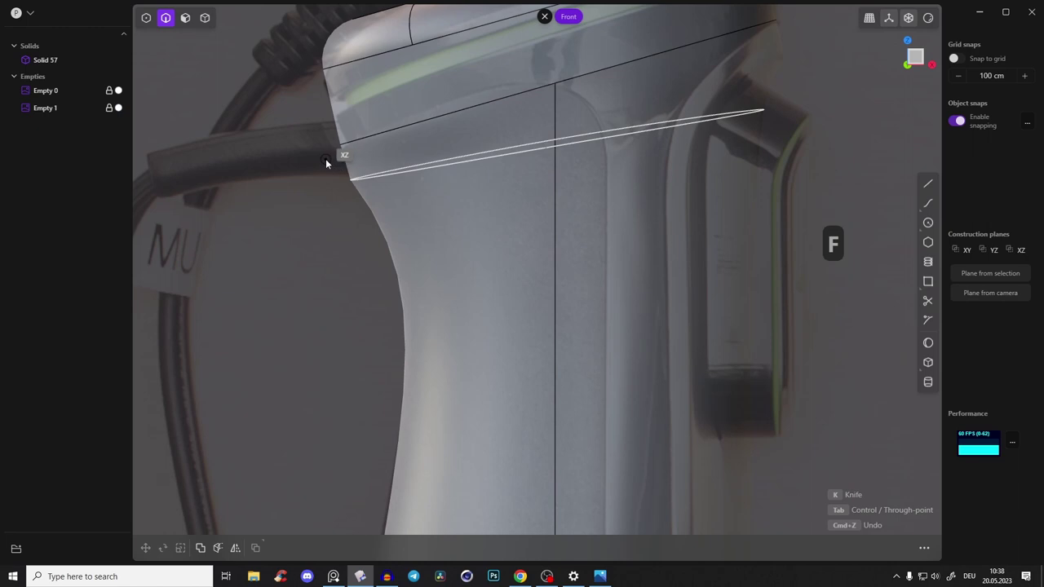
{"action": "left_click", "coordinate": [429, 107]}
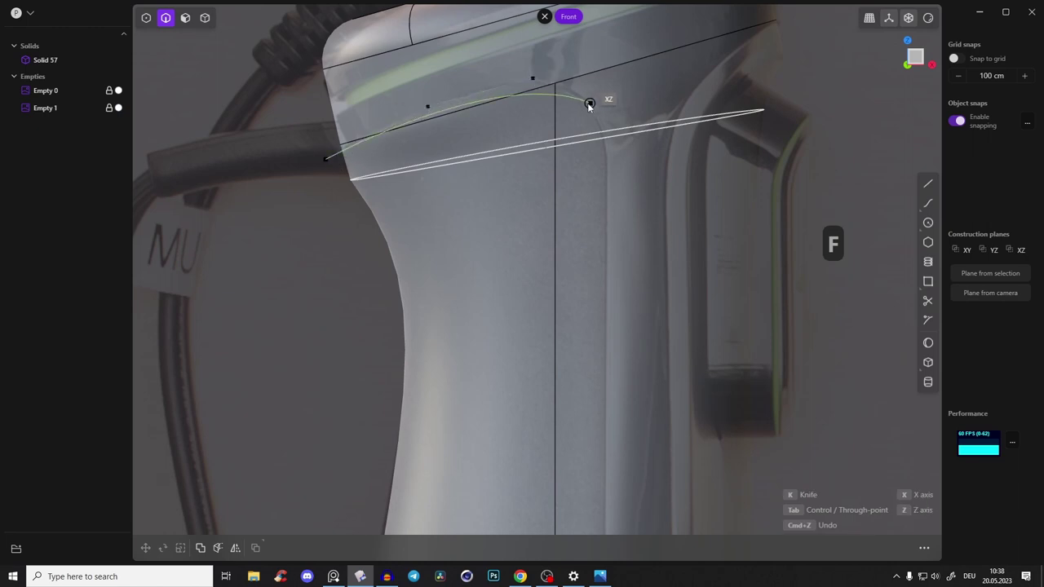
{"action": "left_click", "coordinate": [606, 152]}
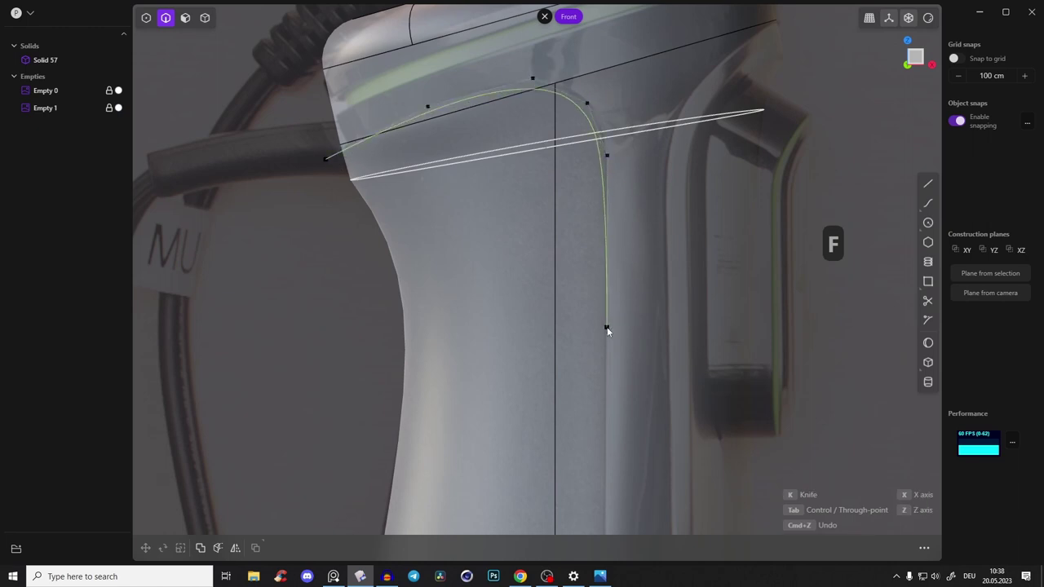
{"action": "scroll", "coordinate": [607, 327], "scroll_direction": "up", "scroll_amount": 5}
{"action": "left_click", "coordinate": [618, 275]}
{"action": "left_click", "coordinate": [613, 474]}
{"action": "right_click_drag", "start_coordinate": [612, 474], "coordinate": [704, 140]}
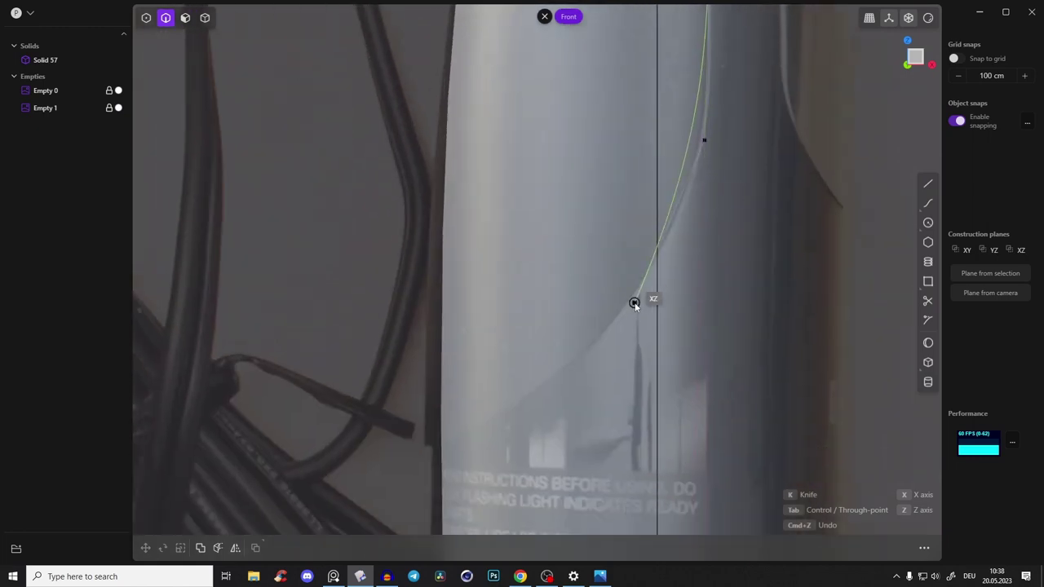
{"action": "left_click", "coordinate": [626, 304]}
{"action": "left_click", "coordinate": [480, 421]}
{"action": "left_click", "coordinate": [335, 486]}
Step: Adjust the traced curve's control points at its lower end and upper corner to follow the grip outline in the reference image
{"action": "key", "text": "1"}
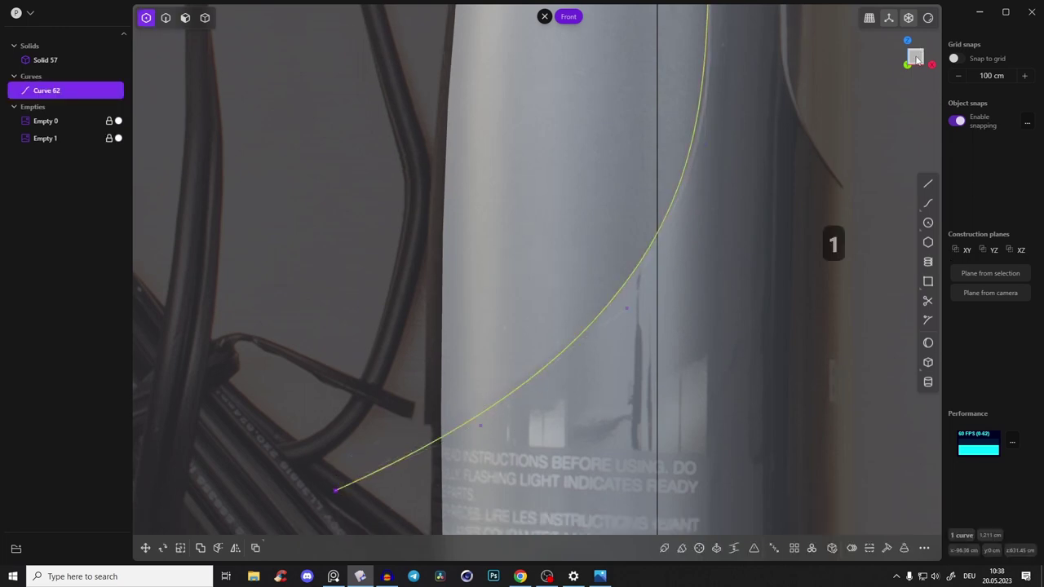
{"action": "left_click", "coordinate": [482, 428]}
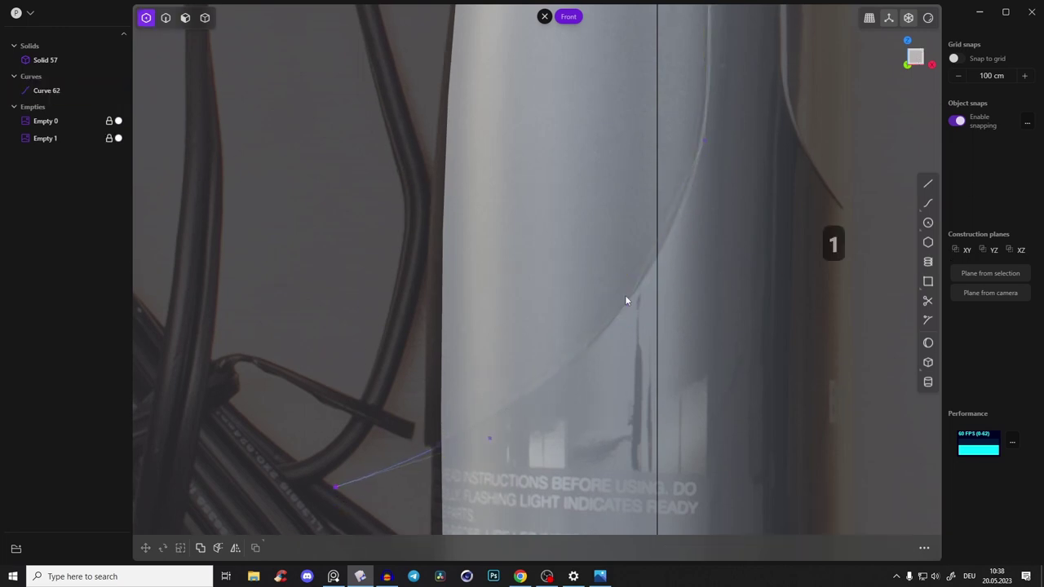
{"action": "middle_click_drag", "start_coordinate": [719, 98], "coordinate": [702, 351], "text": "shift"}
{"action": "middle_click_drag", "start_coordinate": [752, 41], "coordinate": [675, 152], "text": "shift"}
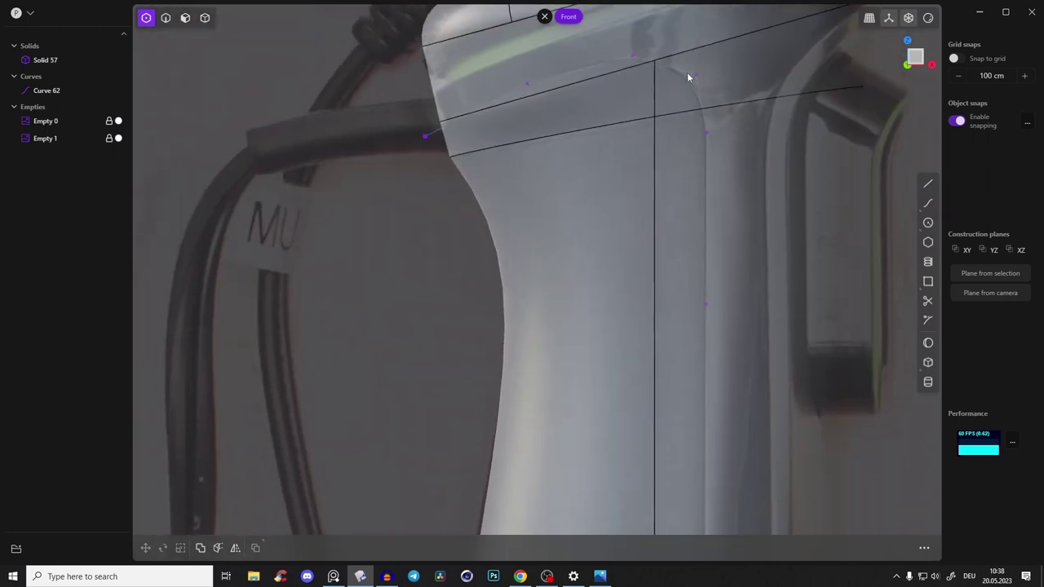
{"action": "middle_click_drag", "start_coordinate": [644, 65], "coordinate": [651, 75], "text": "shift"}
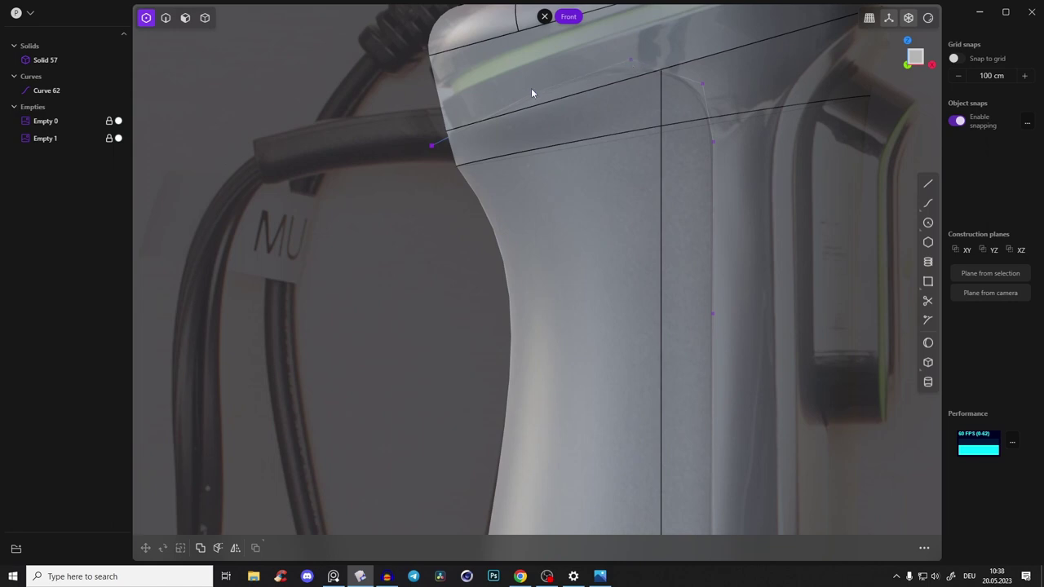
{"action": "middle_click_drag", "start_coordinate": [662, 108], "coordinate": [659, 141]}
Step: Cut the handle solid with the traced grip curve to separate the grip panel from the body
{"action": "key", "text": "2"}
{"action": "left_click", "coordinate": [593, 127]}
{"action": "scroll", "coordinate": [697, 216], "scroll_direction": "down", "scroll_amount": 5}
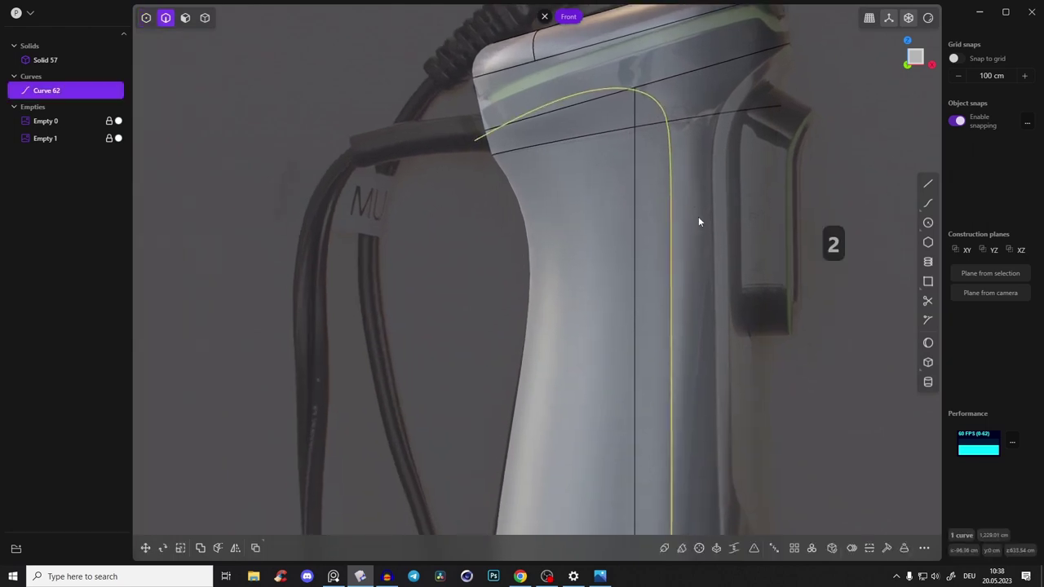
{"action": "key", "text": "c"}
{"action": "left_click", "coordinate": [698, 253]}
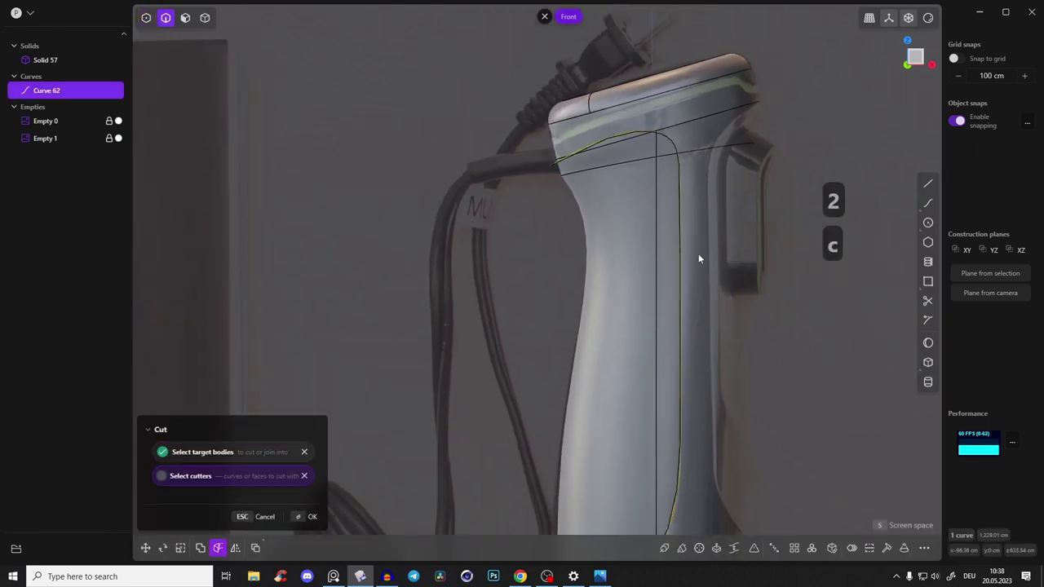
{"action": "right_click", "coordinate": [699, 167]}
{"action": "left_click", "coordinate": [743, 186]}
Step: Delete the leftover curve that was used for cutting out the grip panel
{"action": "key", "text": "2"}
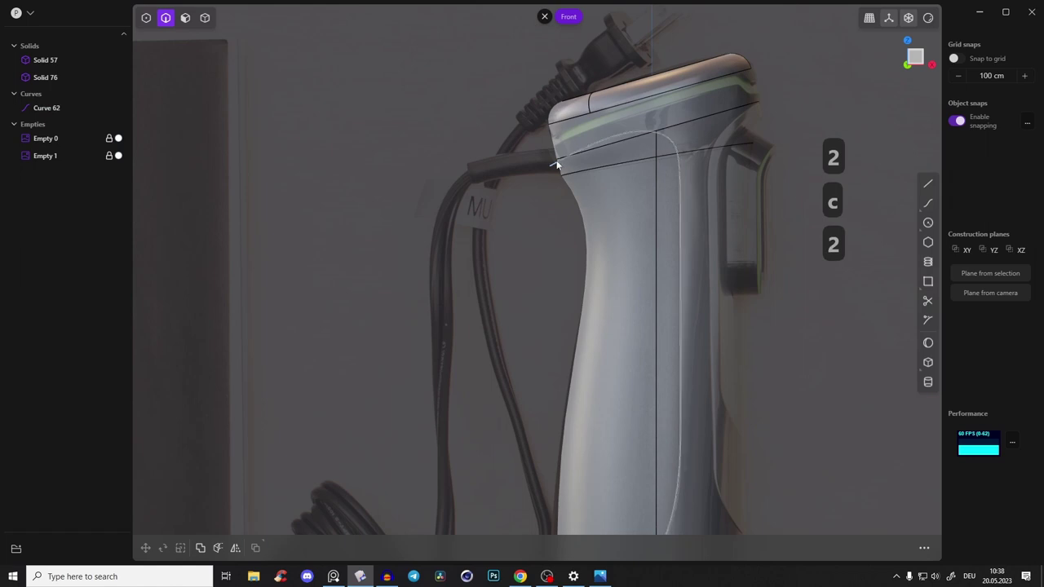
{"action": "left_click", "coordinate": [556, 161]}
{"action": "key", "text": "x"}
{"action": "middle_click_drag", "start_coordinate": [607, 199], "coordinate": [501, 219]}
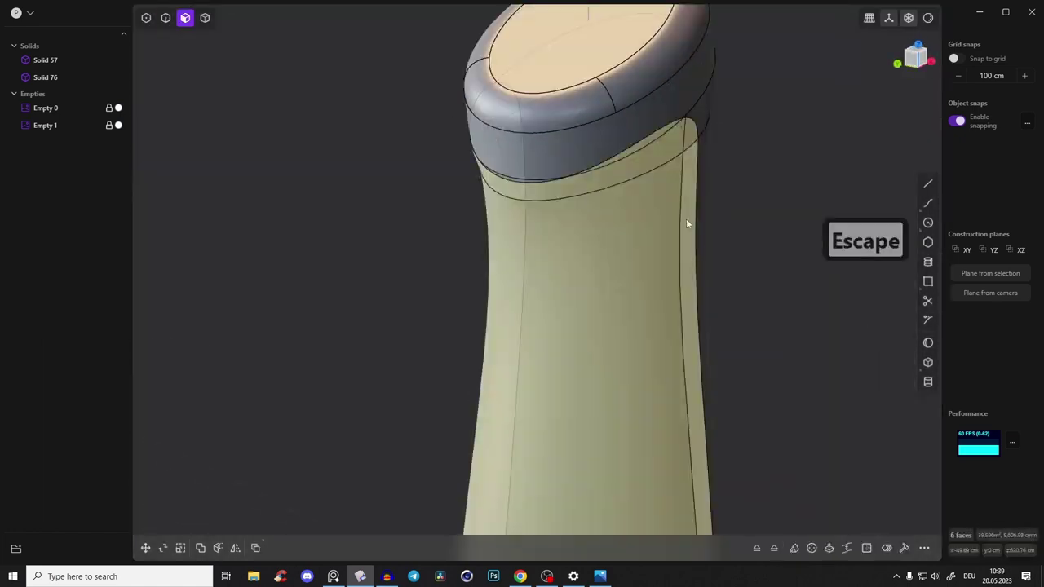
{"action": "middle_click_drag", "start_coordinate": [687, 223], "coordinate": [703, 238]}
{"action": "left_click", "coordinate": [372, 157]}
{"action": "left_click", "coordinate": [373, 177], "text": "shift"}
{"action": "left_click", "coordinate": [401, 222], "text": "shift"}
{"action": "middle_click_drag", "start_coordinate": [518, 233], "coordinate": [510, 166]}
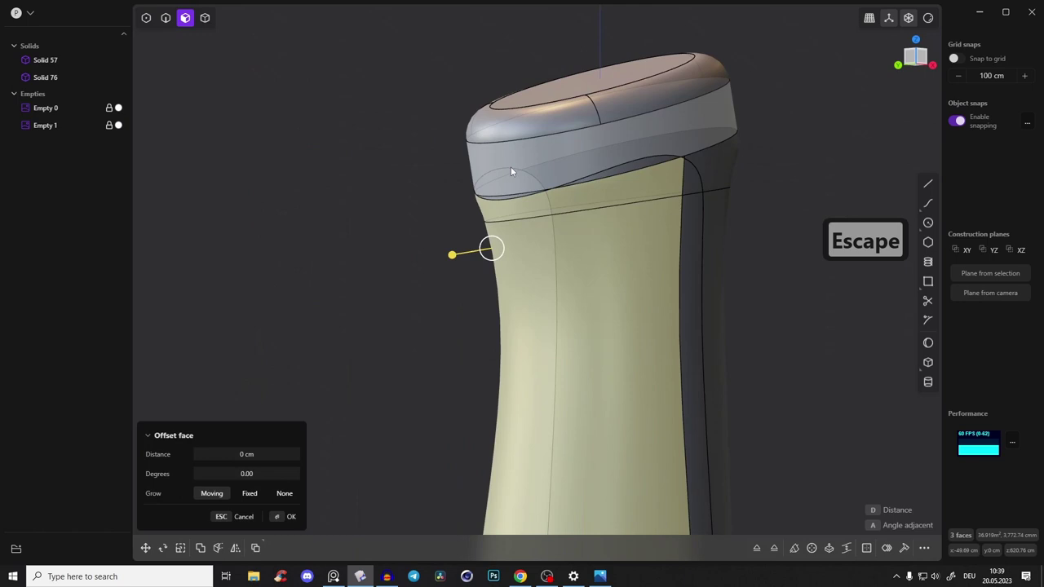
{"action": "left_click", "coordinate": [625, 169]}
{"action": "left_click", "coordinate": [691, 240]}
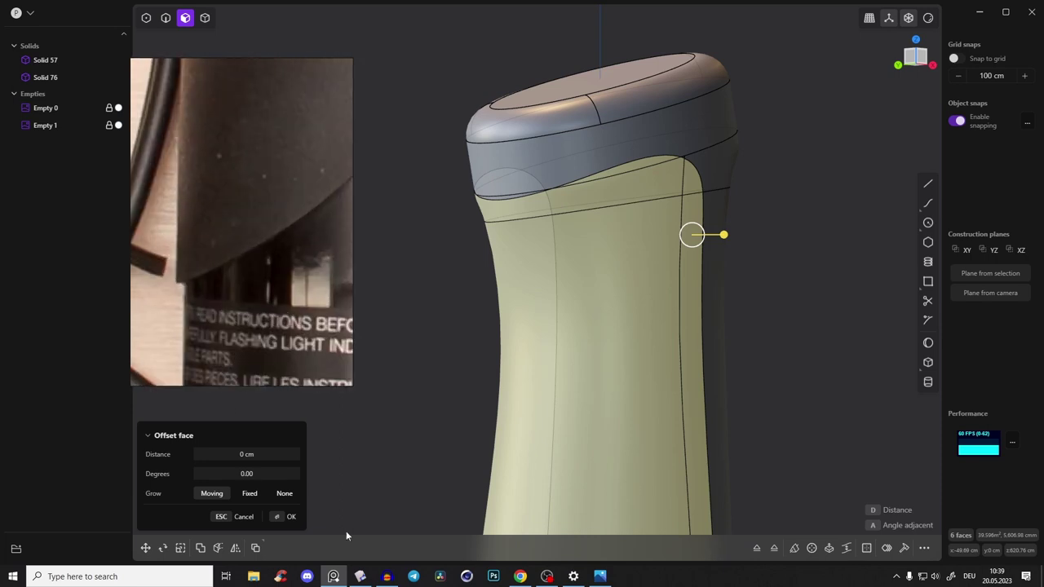
{"action": "left_click", "coordinate": [333, 576]}
{"action": "middle_click_drag", "start_coordinate": [622, 280], "coordinate": [704, 61], "text": "shift"}
{"action": "middle_click_drag", "start_coordinate": [681, 403], "coordinate": [713, 159], "text": "shift"}
{"action": "scroll", "coordinate": [663, 277], "scroll_direction": "down", "scroll_amount": 2}
{"action": "left_click", "coordinate": [705, 145]}
{"action": "middle_click_drag", "start_coordinate": [585, 241], "coordinate": [538, 266]}
{"action": "key", "text": "Escape"}
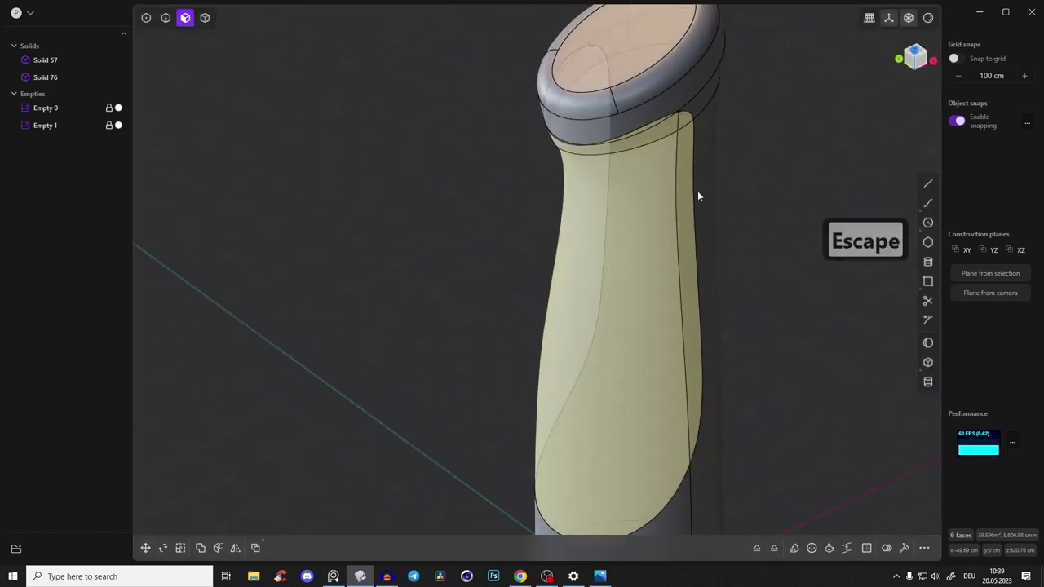
Step: Switch to Chrome and examine the hand blender photo in the Intro post on the Ultimate 3D Community page
{"action": "left_click", "coordinate": [519, 576]}
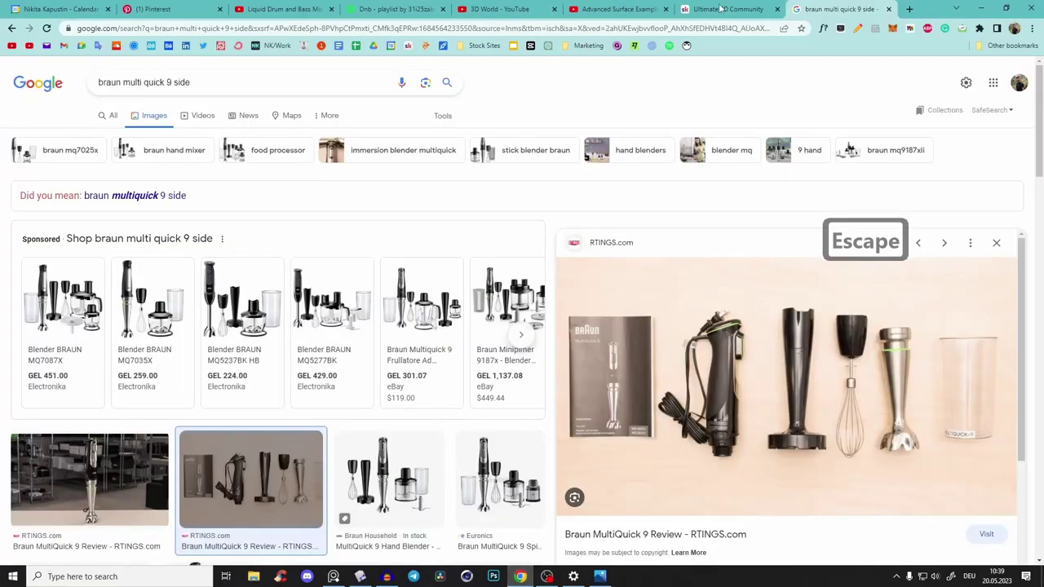
{"action": "left_click", "coordinate": [735, 8]}
{"action": "scroll", "coordinate": [276, 414], "scroll_direction": "up", "scroll_amount": 6}
{"action": "scroll", "coordinate": [391, 384], "scroll_direction": "down", "scroll_amount": 7}
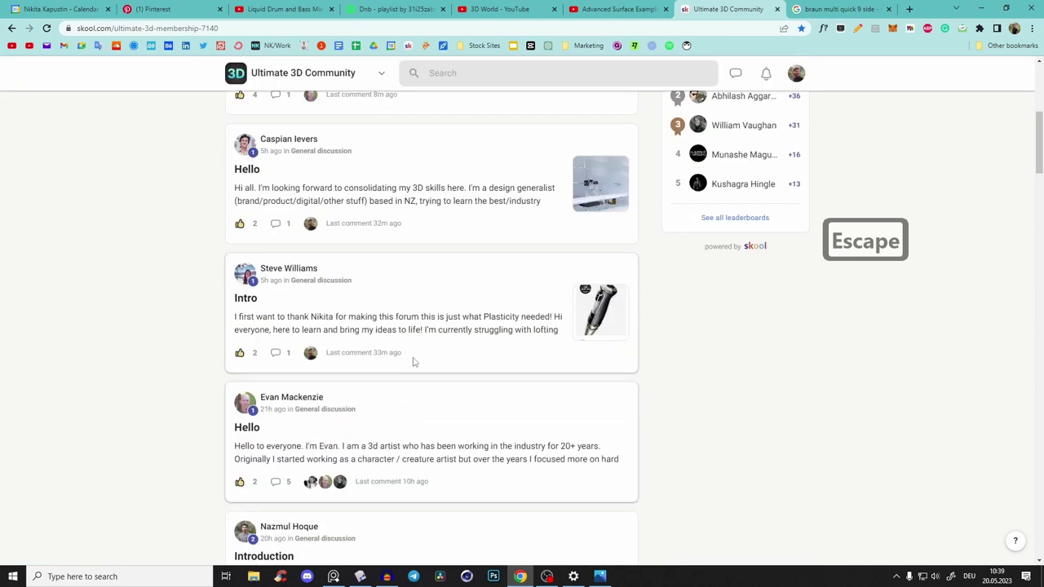
{"action": "left_click", "coordinate": [581, 347]}
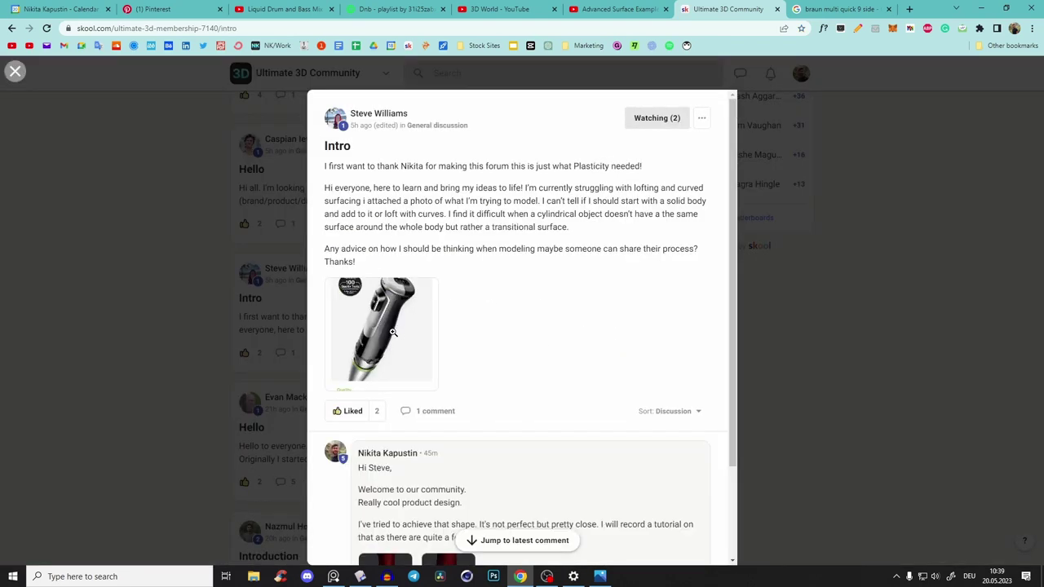
{"action": "scroll", "coordinate": [368, 410], "scroll_direction": "down", "scroll_amount": 3}
{"action": "left_click", "coordinate": [864, 294]}
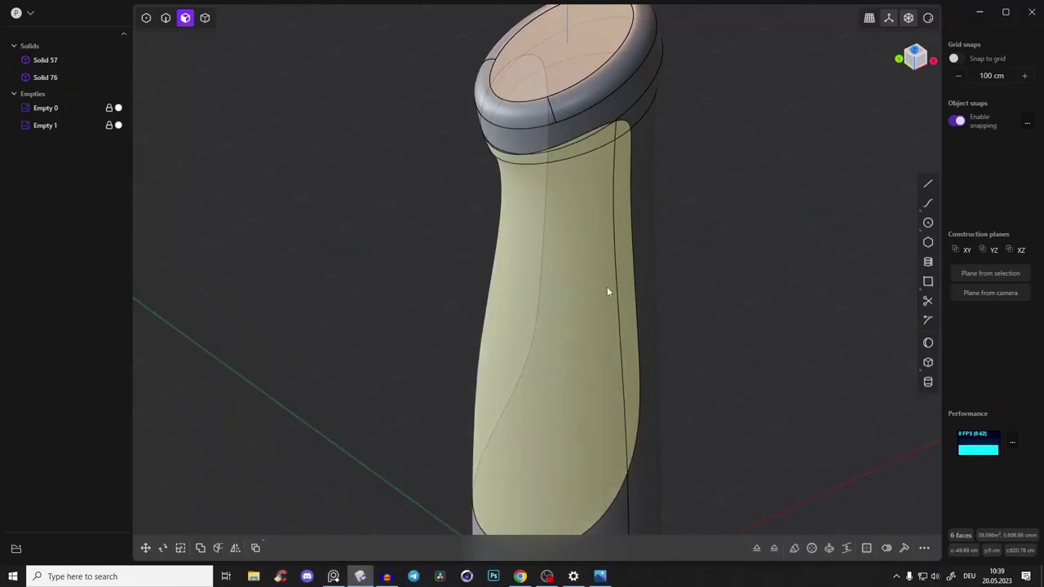
Step: Fillet the seam edges between the grip panel and the handle body with a small radius
{"action": "middle_click_drag", "start_coordinate": [610, 291], "coordinate": [593, 229]}
{"action": "scroll", "coordinate": [593, 228], "scroll_direction": "up", "scroll_amount": 3}
{"action": "mouse_move", "coordinate": [609, 174]}
{"action": "middle_mouse_down"}
{"action": "mouse_move", "coordinate": [591, 138]}
{"action": "mouse_move", "coordinate": [599, 184]}
{"action": "middle_mouse_up"}
{"action": "key", "text": "2"}
{"action": "middle_click_drag", "start_coordinate": [361, 132], "coordinate": [340, 197], "text": "shift"}
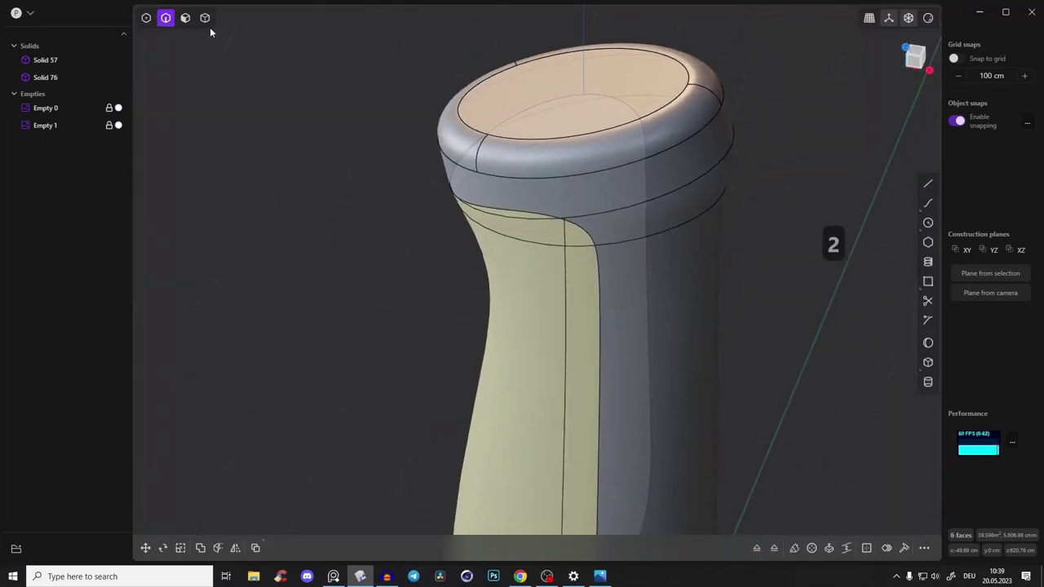
{"action": "scroll", "coordinate": [630, 229], "scroll_direction": "up", "scroll_amount": 5}
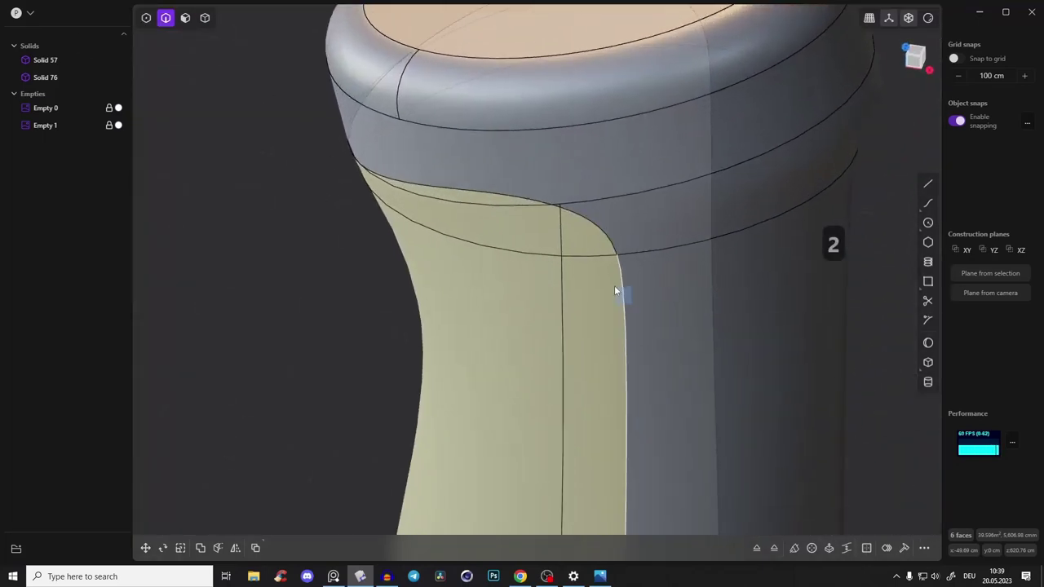
{"action": "left_click", "coordinate": [620, 289]}
{"action": "key", "text": "b"}
{"action": "middle_click_drag", "start_coordinate": [639, 358], "coordinate": [623, 242], "text": "shift"}
{"action": "middle_click_drag", "start_coordinate": [607, 66], "coordinate": [647, 276], "text": "shift"}
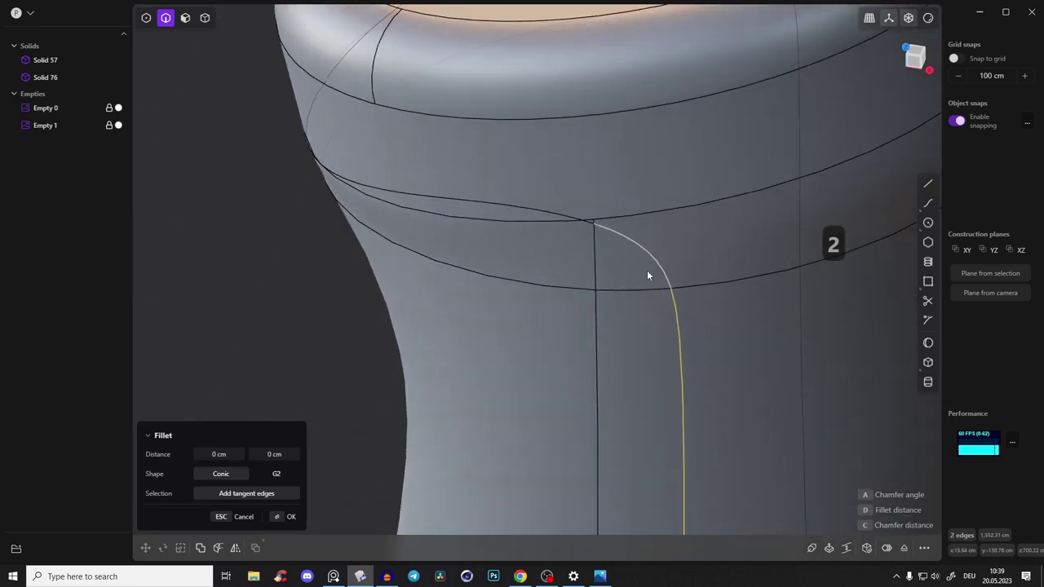
{"action": "left_click_drag", "start_coordinate": [649, 250], "coordinate": [643, 255]}
{"action": "middle_click_drag", "start_coordinate": [642, 253], "coordinate": [623, 292]}
{"action": "scroll", "coordinate": [614, 207], "scroll_direction": "up", "scroll_amount": 3}
{"action": "key", "text": "Return"}
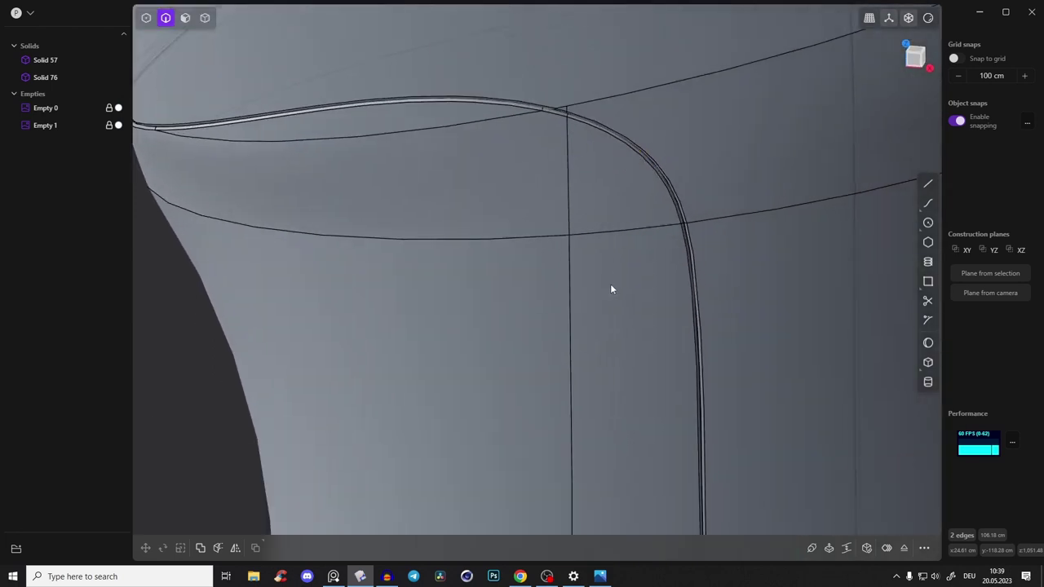
Step: Switch the viewport to the glossy red material with edges hidden and examine the seam around the grip panel
{"action": "scroll", "coordinate": [611, 287], "scroll_direction": "down", "scroll_amount": 2}
{"action": "scroll", "coordinate": [694, 196], "scroll_direction": "down", "scroll_amount": 1}
{"action": "left_click", "coordinate": [305, 287]}
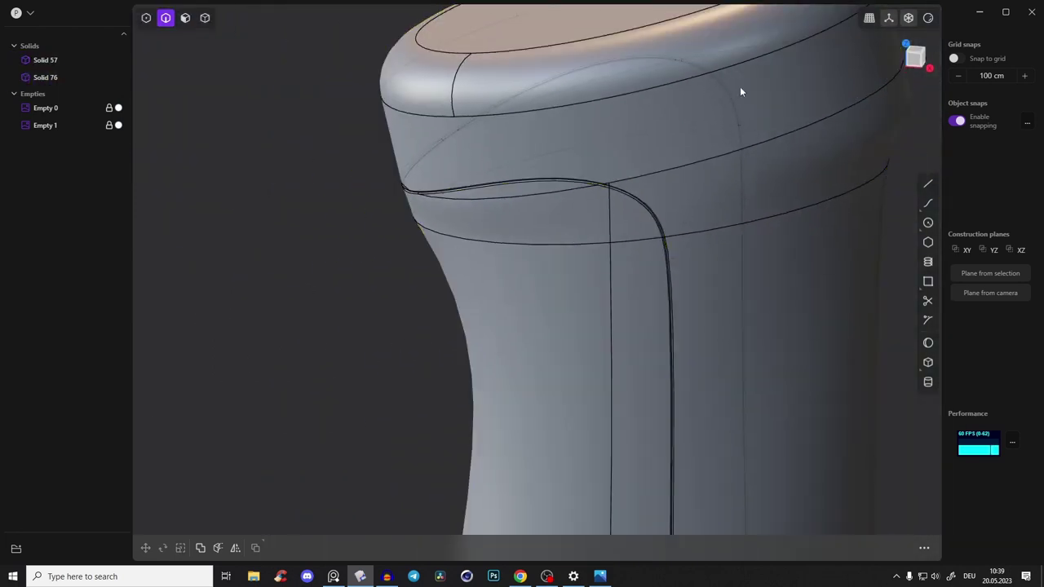
{"action": "left_click", "coordinate": [928, 17]}
{"action": "left_click", "coordinate": [901, 62]}
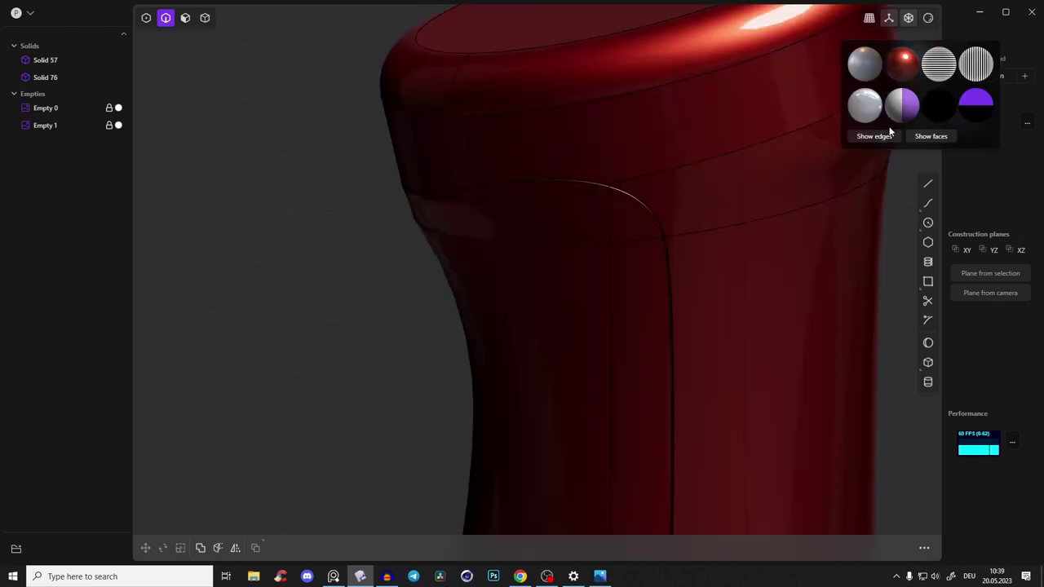
{"action": "left_click", "coordinate": [888, 134]}
{"action": "middle_click_drag", "start_coordinate": [885, 136], "coordinate": [762, 210]}
{"action": "scroll", "coordinate": [787, 180], "scroll_direction": "up", "scroll_amount": 2}
{"action": "scroll", "coordinate": [761, 210], "scroll_direction": "up", "scroll_amount": 4}
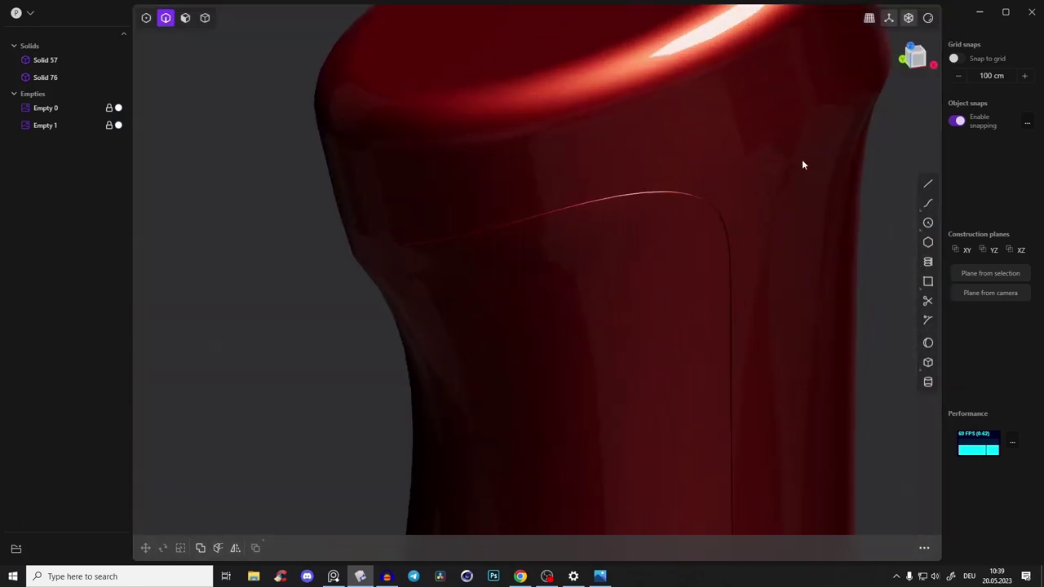
Step: Undo the seam fillet and fillet the grip panel's seam edges again with a distance of about 1.86 cm
{"action": "key", "text": "ctrl+z"}
{"action": "key", "text": "ctrl+z"}
{"action": "left_click_drag", "start_coordinate": [710, 205], "coordinate": [710, 207]}
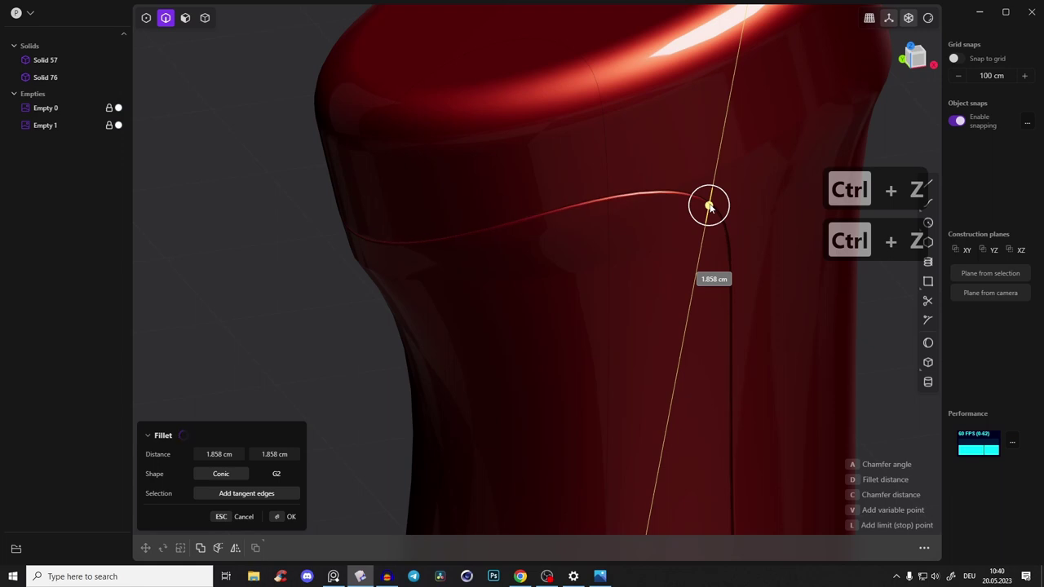
{"action": "left_click_drag", "start_coordinate": [709, 208], "coordinate": [710, 208]}
{"action": "middle_click_drag", "start_coordinate": [710, 208], "coordinate": [733, 200]}
{"action": "scroll", "coordinate": [697, 220], "scroll_direction": "down", "scroll_amount": 8}
{"action": "right_click", "coordinate": [735, 201]}
{"action": "left_click", "coordinate": [735, 202]}
Step: Restore the default grey material with edges shown and clear the selection of both solids
{"action": "left_click", "coordinate": [928, 17]}
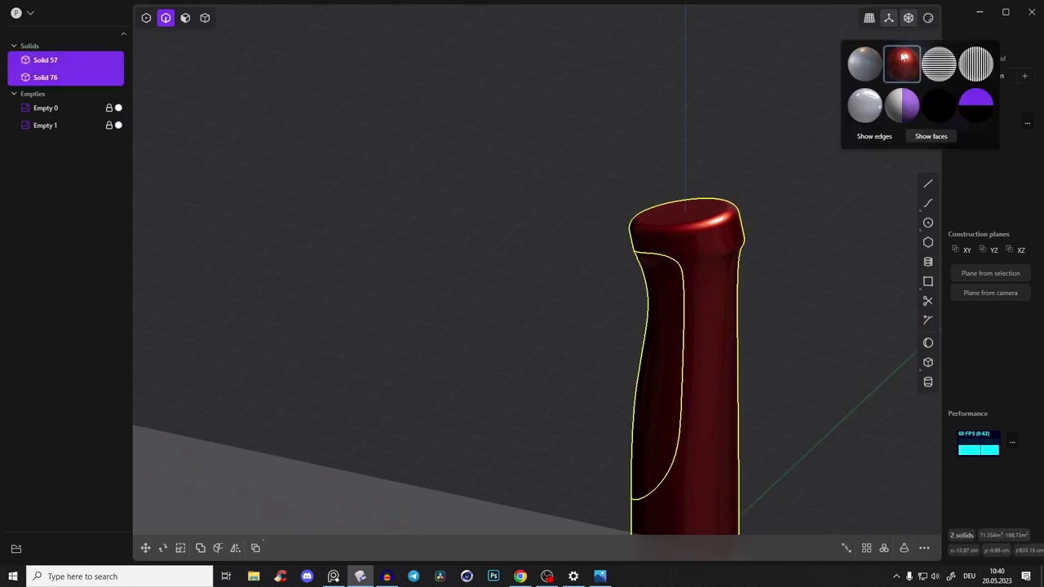
{"action": "left_click", "coordinate": [869, 135]}
{"action": "left_click", "coordinate": [776, 298]}
{"action": "middle_click_drag", "start_coordinate": [770, 311], "coordinate": [745, 210]}
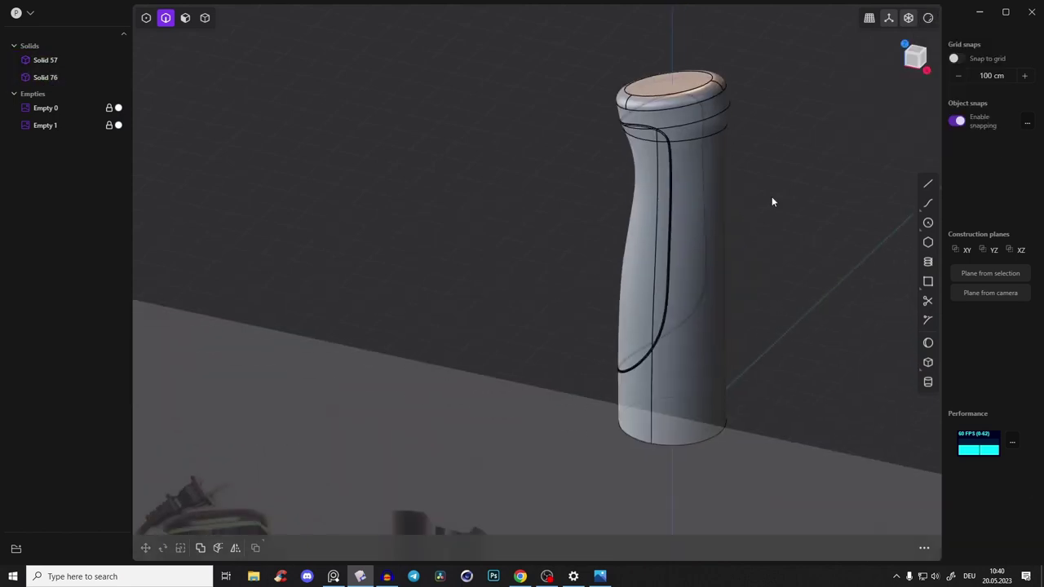
Step: In the Front view, draw a two-segment polyline tracing the green stripe's lower edge at the notch on the head's button side
{"action": "left_click", "coordinate": [918, 62]}
{"action": "scroll", "coordinate": [668, 119], "scroll_direction": "up", "scroll_amount": 6}
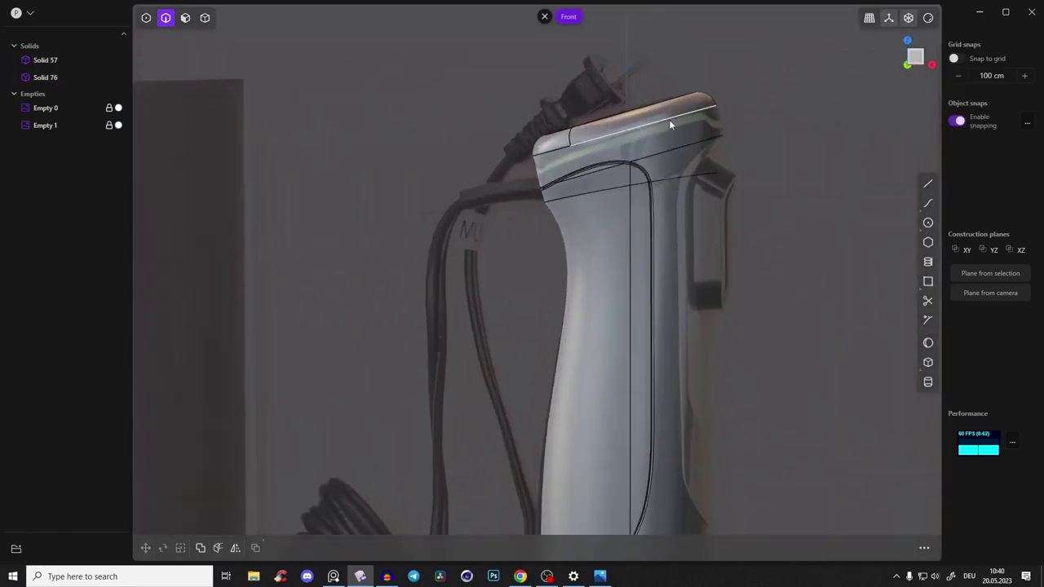
{"action": "scroll", "coordinate": [686, 136], "scroll_direction": "up", "scroll_amount": 3}
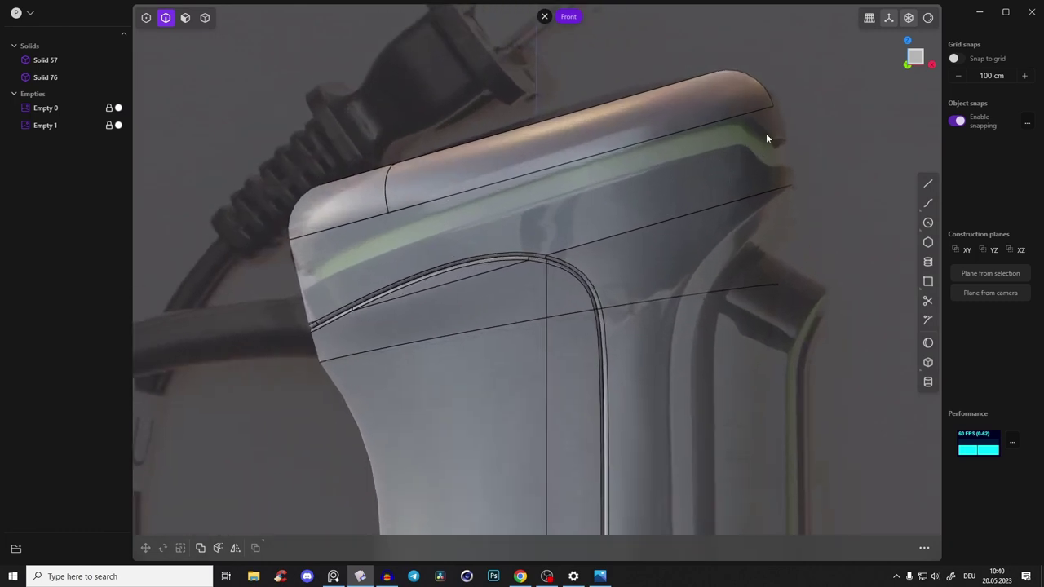
{"action": "middle_click_drag", "start_coordinate": [373, 255], "coordinate": [370, 266], "text": "shift"}
{"action": "scroll", "coordinate": [370, 265], "scroll_direction": "up", "scroll_amount": 5}
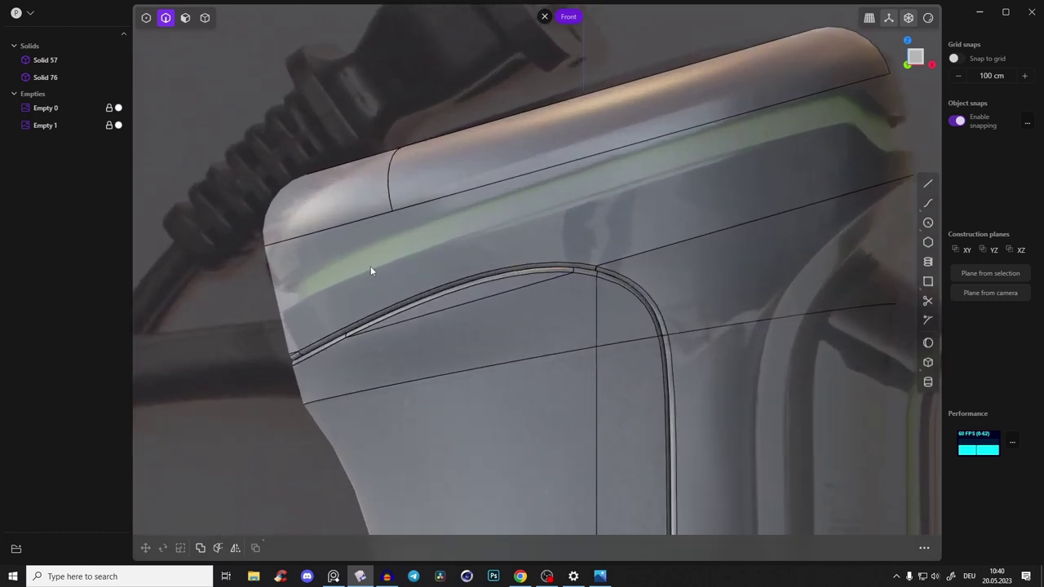
{"action": "middle_click_drag", "start_coordinate": [557, 223], "coordinate": [492, 262], "text": "shift"}
{"action": "scroll", "coordinate": [492, 262], "scroll_direction": "down", "scroll_amount": 4}
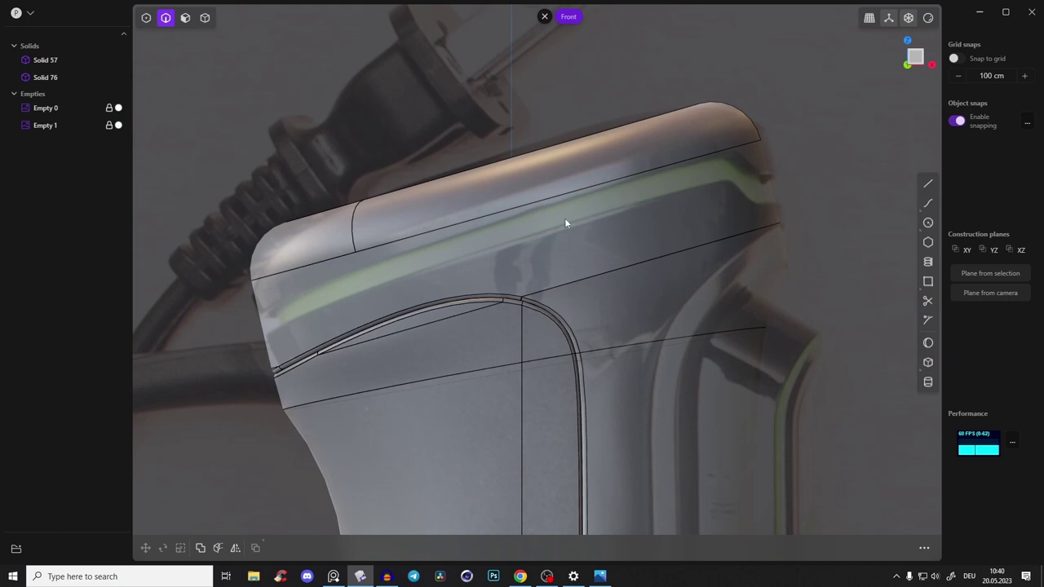
{"action": "left_click", "coordinate": [926, 183]}
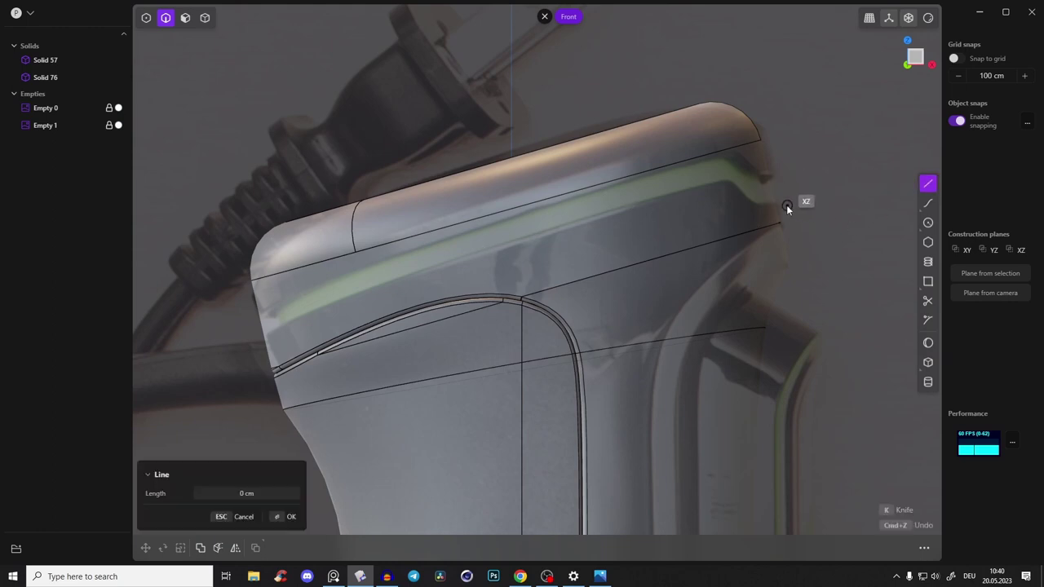
{"action": "left_click", "coordinate": [788, 202]}
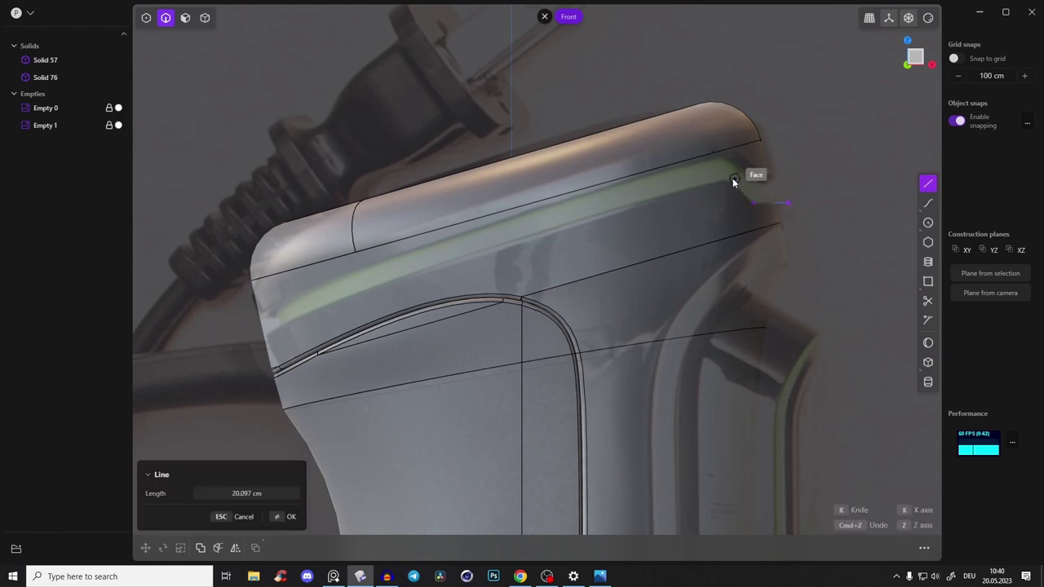
{"action": "left_click", "coordinate": [728, 176]}
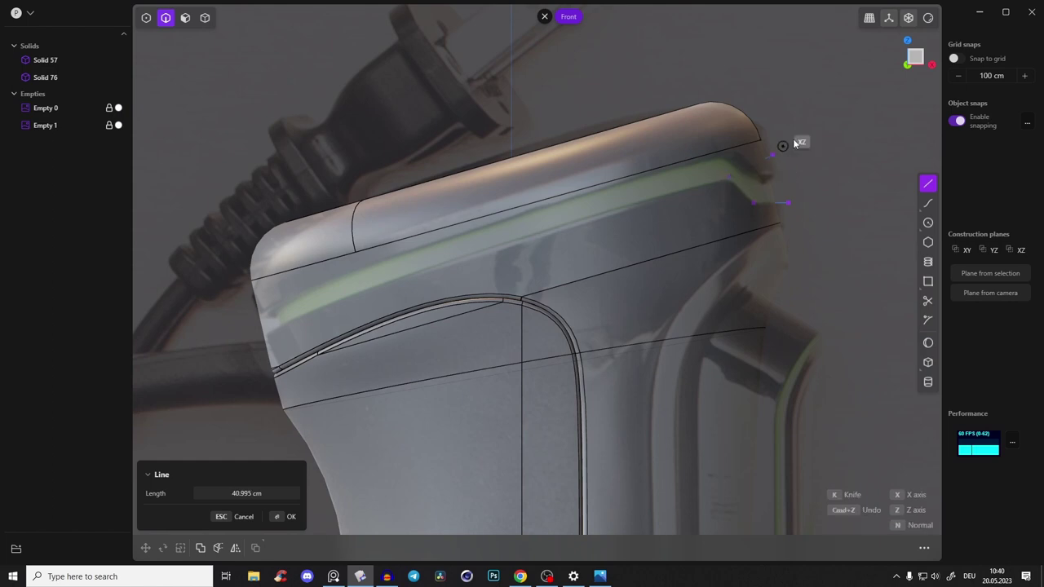
{"action": "key", "text": "Return"}
Step: Draw a curve from the polyline's inner end along the green stripe's lower edge, extending past the opposite side of the head
{"action": "middle_click_drag", "start_coordinate": [738, 184], "coordinate": [769, 191], "text": "shift"}
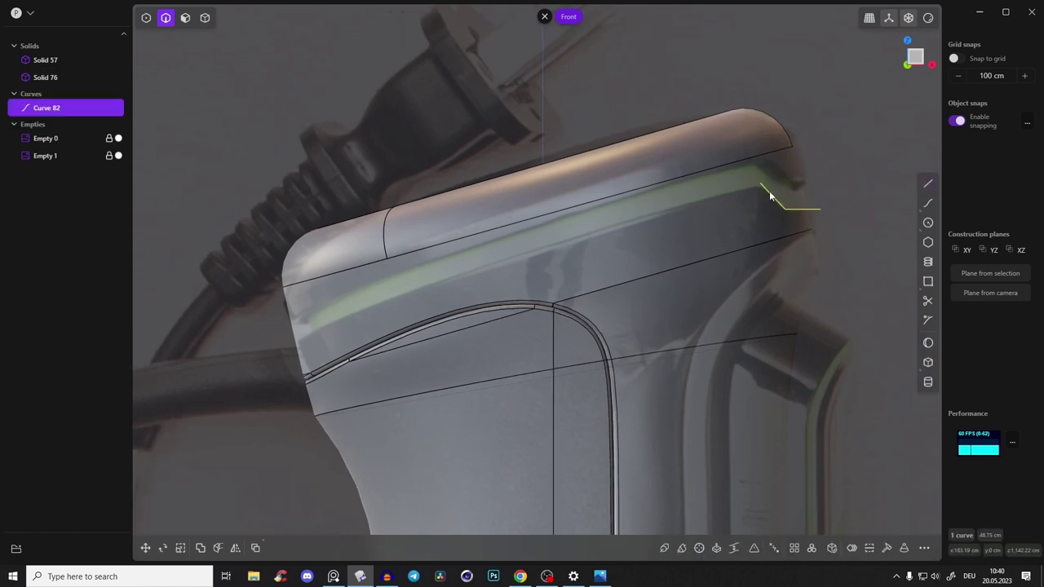
{"action": "key", "text": "f"}
{"action": "left_click", "coordinate": [761, 186]}
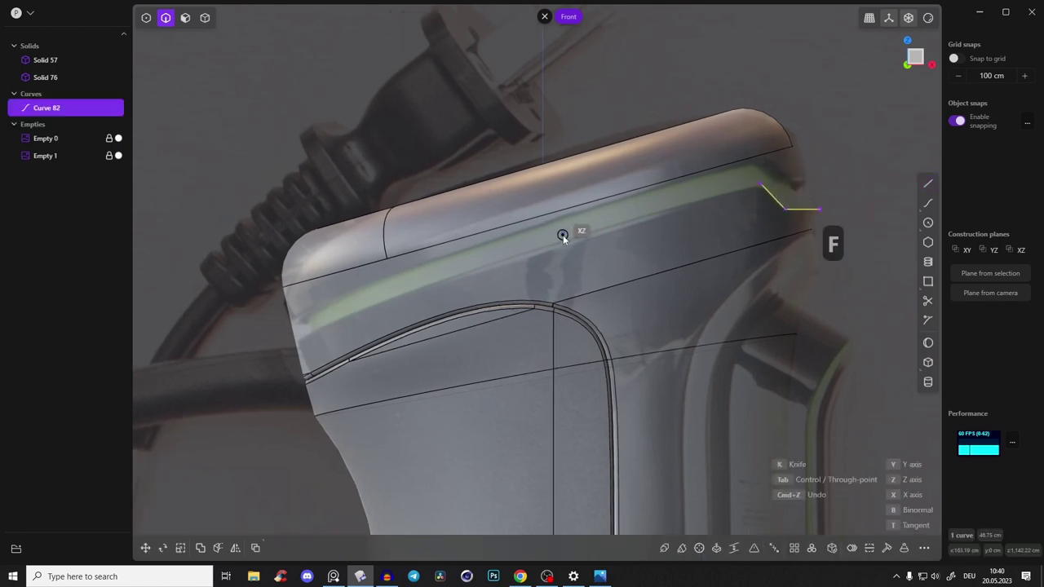
{"action": "left_click", "coordinate": [553, 240]}
{"action": "left_click", "coordinate": [359, 303]}
{"action": "left_click", "coordinate": [204, 385]}
{"action": "right_click", "coordinate": [318, 332]}
{"action": "key", "text": "1"}
{"action": "left_click_drag", "start_coordinate": [359, 304], "coordinate": [353, 300]}
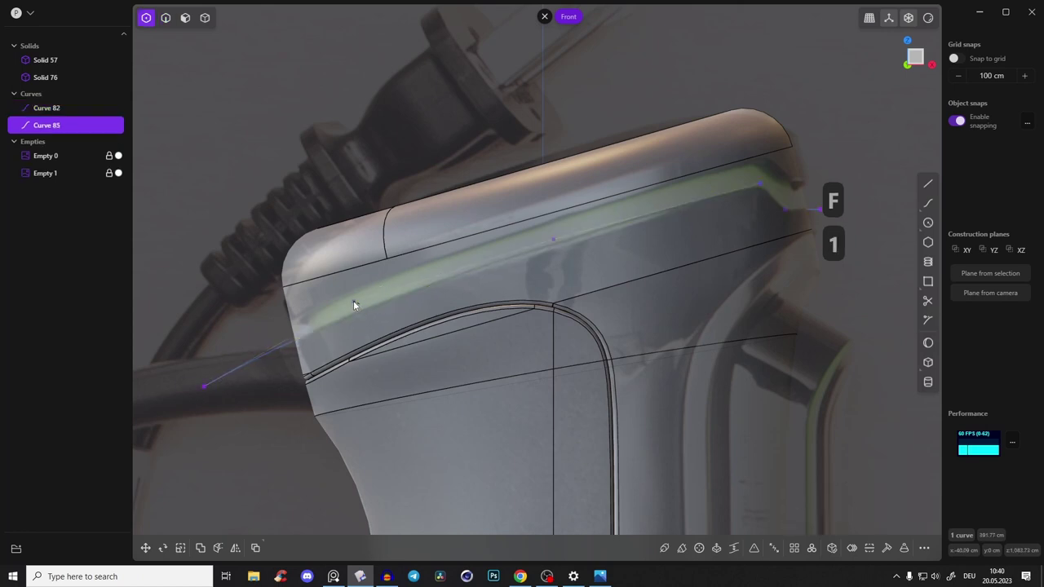
Step: Join the polyline and curve, and offset the result upward by about 14.7 cm to the stripe's upper edge
{"action": "key", "text": "2"}
{"action": "left_click", "coordinate": [785, 209]}
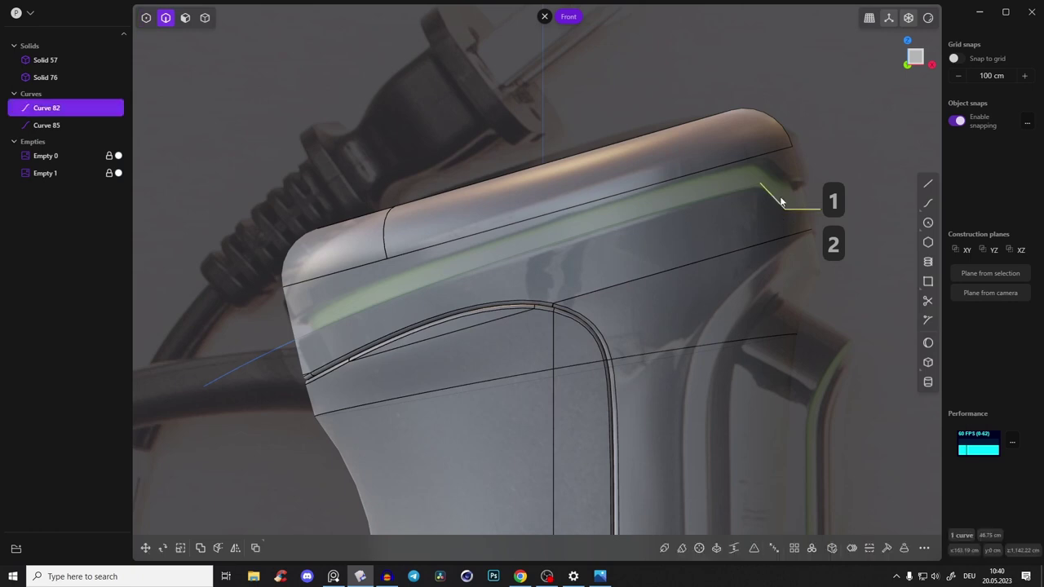
{"action": "left_click", "coordinate": [730, 198], "text": "shift"}
{"action": "key", "text": "j"}
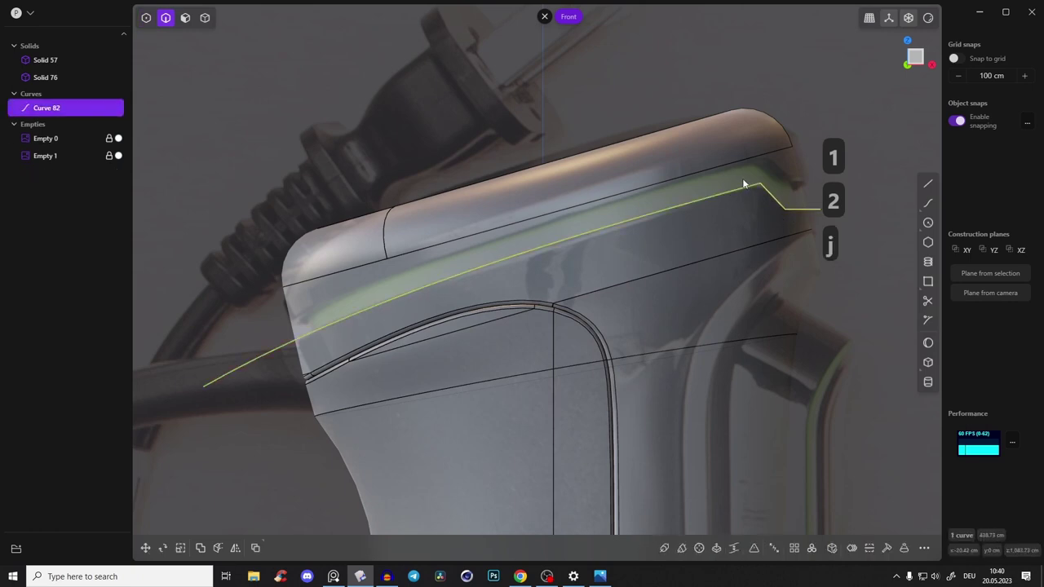
{"action": "key", "text": "o"}
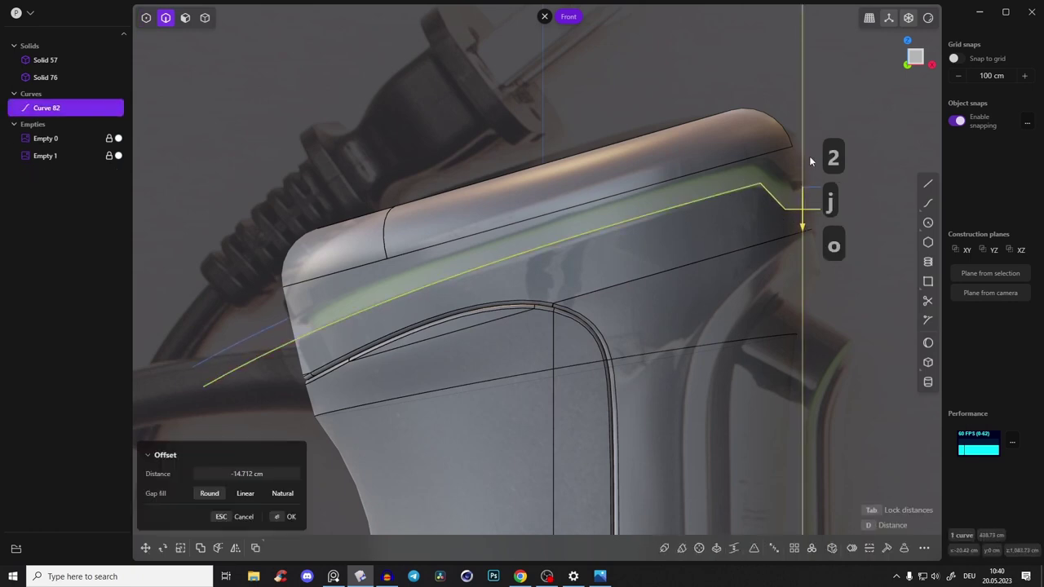
{"action": "left_click", "coordinate": [779, 205]}
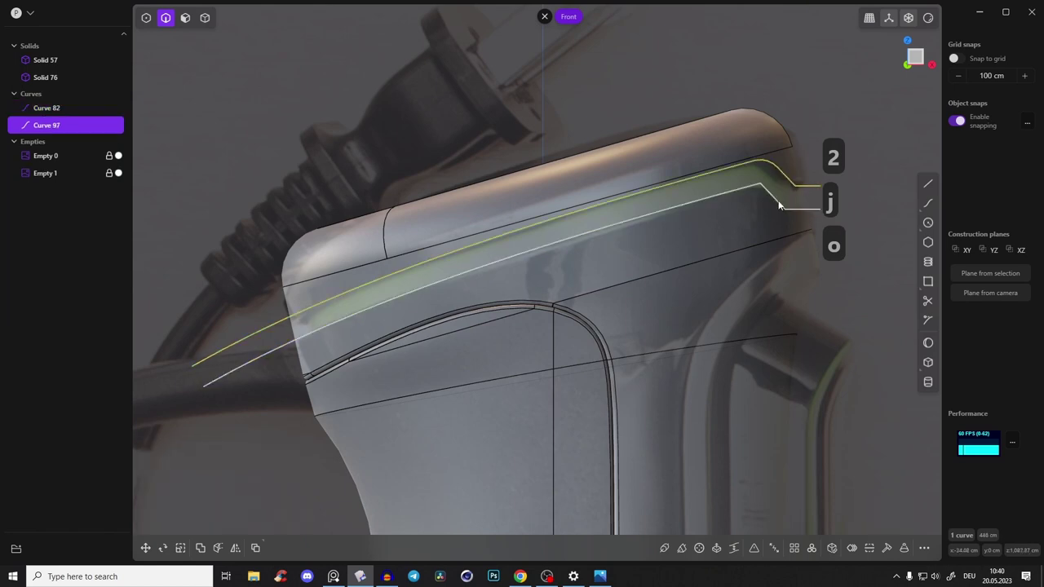
Step: Fillet the sharp corners of the lower stripe curve with a small radius
{"action": "left_click", "coordinate": [779, 204]}
{"action": "scroll", "coordinate": [780, 204], "scroll_direction": "up", "scroll_amount": 3}
{"action": "key", "text": "b"}
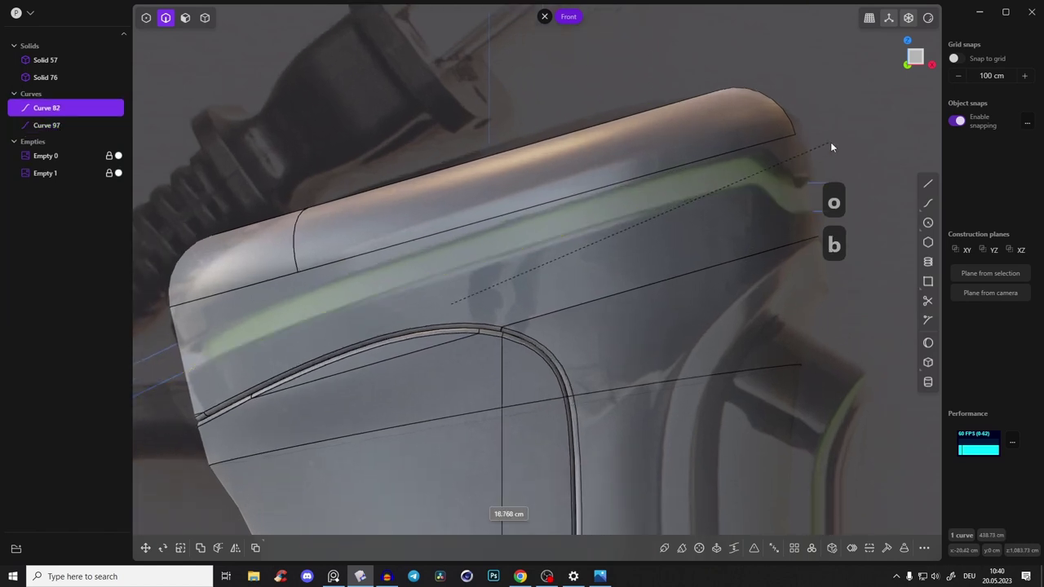
{"action": "left_click", "coordinate": [806, 150]}
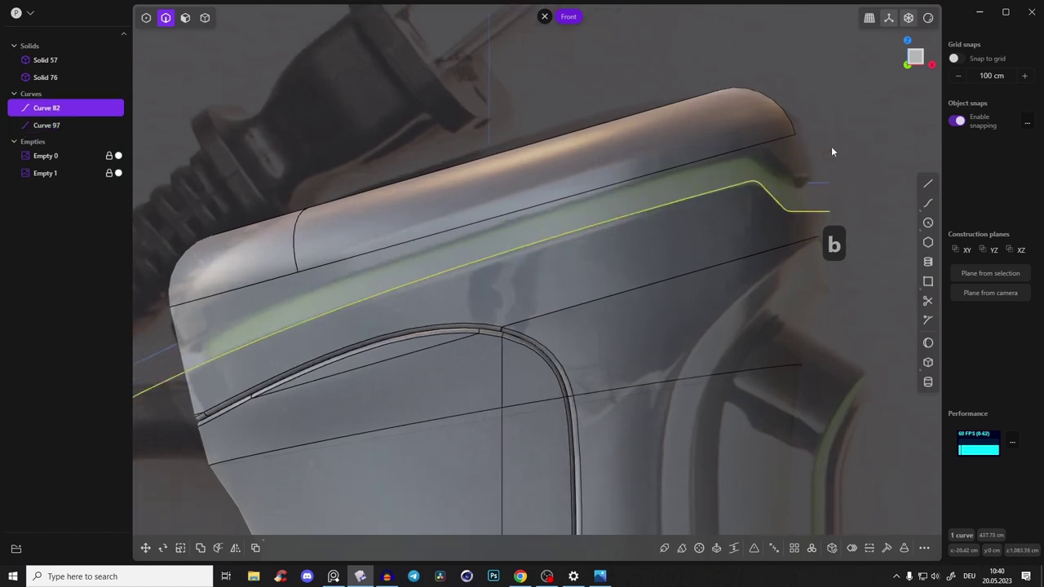
Step: Fillet the sharp corner vertex at the outer end of the upper stripe curve's slope
{"action": "left_click", "coordinate": [822, 181], "text": "shift"}
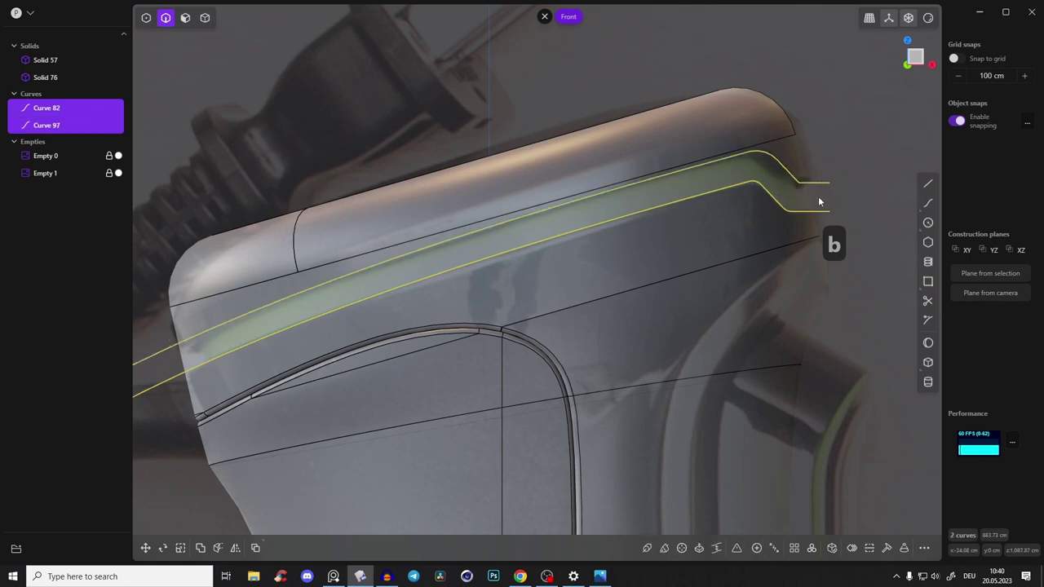
{"action": "left_click", "coordinate": [804, 184]}
{"action": "key", "text": "1"}
{"action": "left_click", "coordinate": [806, 185]}
{"action": "scroll", "coordinate": [808, 188], "scroll_direction": "up", "scroll_amount": 3}
{"action": "scroll", "coordinate": [808, 186], "scroll_direction": "up", "scroll_amount": 1}
{"action": "key", "text": "b"}
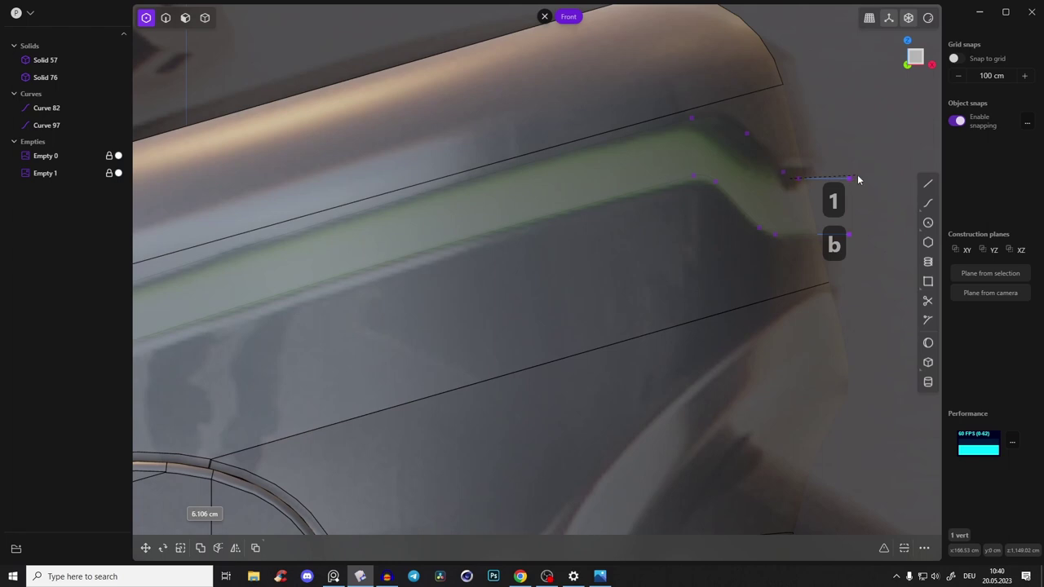
{"action": "left_click", "coordinate": [857, 176]}
Step: Cut the main handle body with both stripe curves to separate the stripe band from the cap and lower body
{"action": "key", "text": "2"}
{"action": "scroll", "coordinate": [822, 165], "scroll_direction": "down", "scroll_amount": 3}
{"action": "scroll", "coordinate": [786, 156], "scroll_direction": "up", "scroll_amount": 6}
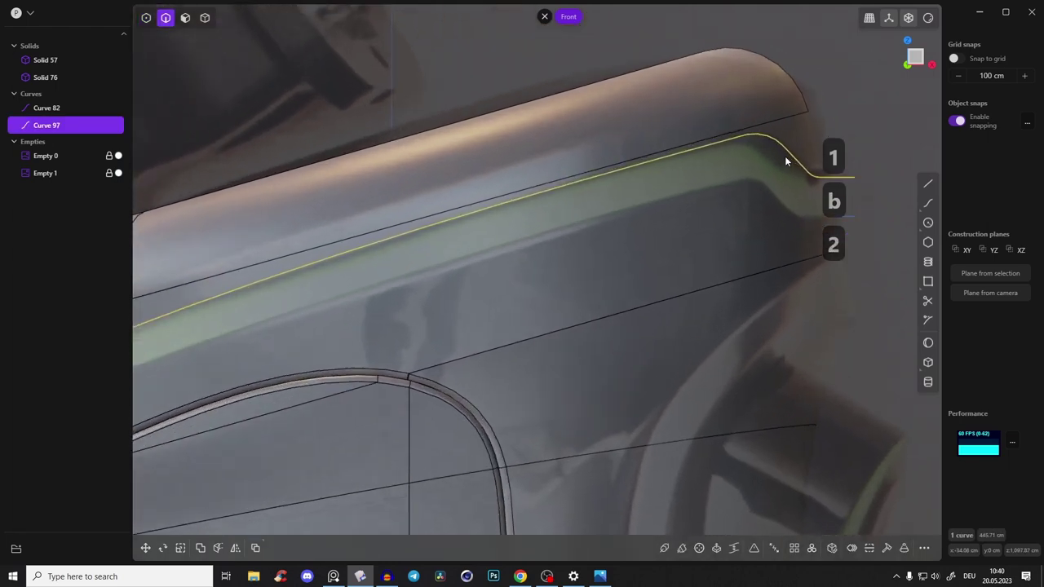
{"action": "scroll", "coordinate": [784, 167], "scroll_direction": "down", "scroll_amount": 7}
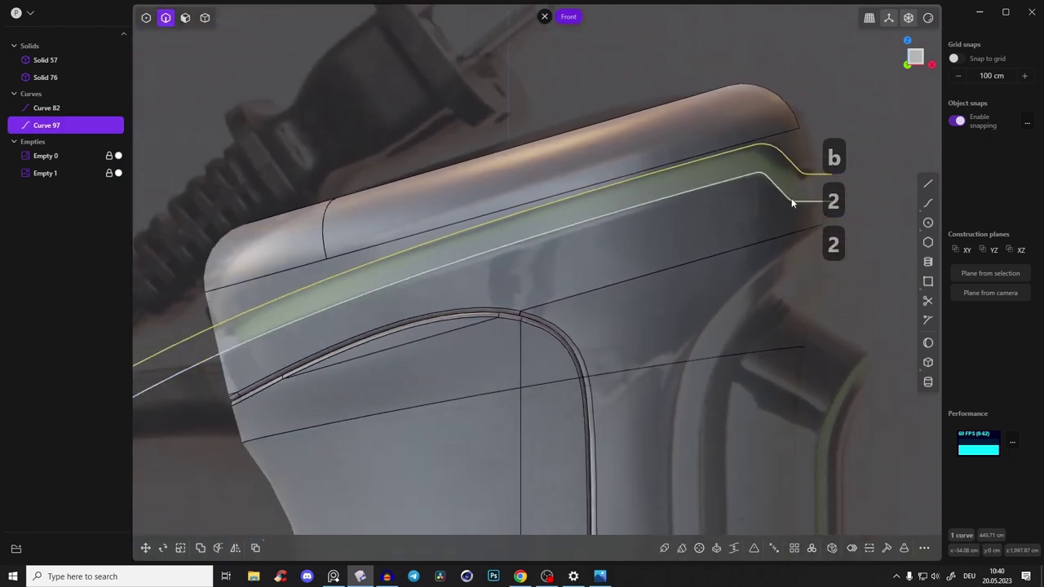
{"action": "left_click", "coordinate": [794, 203], "text": "shift"}
{"action": "middle_click_drag", "start_coordinate": [719, 231], "coordinate": [736, 214], "text": "shift"}
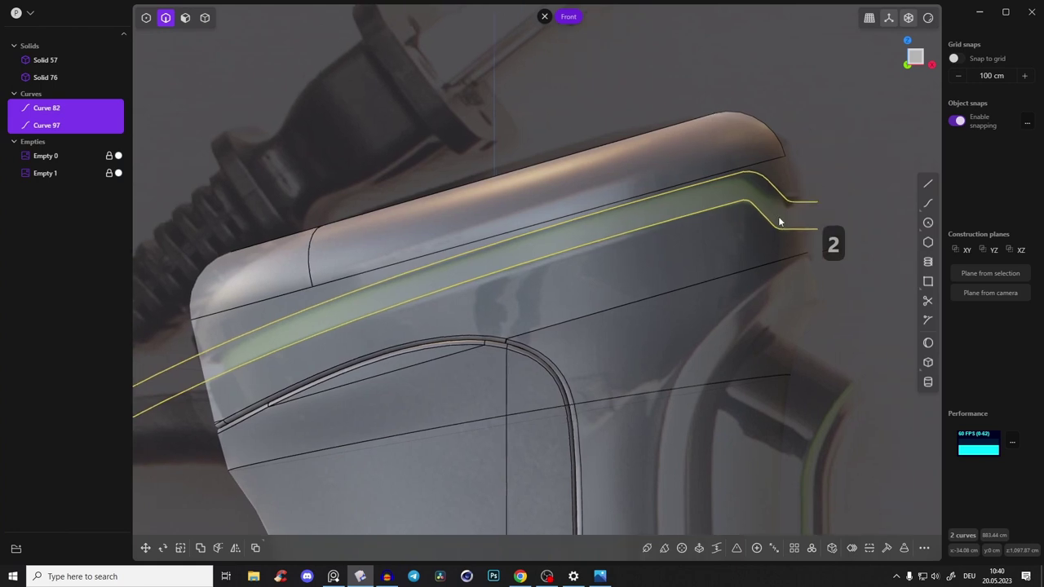
{"action": "key", "text": "c"}
{"action": "left_click", "coordinate": [722, 230]}
{"action": "right_click", "coordinate": [804, 148]}
{"action": "middle_click_drag", "start_coordinate": [804, 154], "coordinate": [489, 239]}
{"action": "scroll", "coordinate": [488, 239], "scroll_direction": "down", "scroll_amount": 3}
Step: Delete both stripe cutting curves
{"action": "key", "text": "2"}
{"action": "left_click", "coordinate": [632, 219]}
{"action": "left_click", "coordinate": [640, 242], "text": "shift"}
{"action": "key", "text": "x"}
Step: Offset the stripe band's outer face inward by about 10 cm to recess it into the head
{"action": "middle_click_drag", "start_coordinate": [639, 242], "coordinate": [568, 234]}
{"action": "scroll", "coordinate": [565, 233], "scroll_direction": "up", "scroll_amount": 2}
{"action": "key", "text": "3"}
{"action": "left_click", "coordinate": [565, 233]}
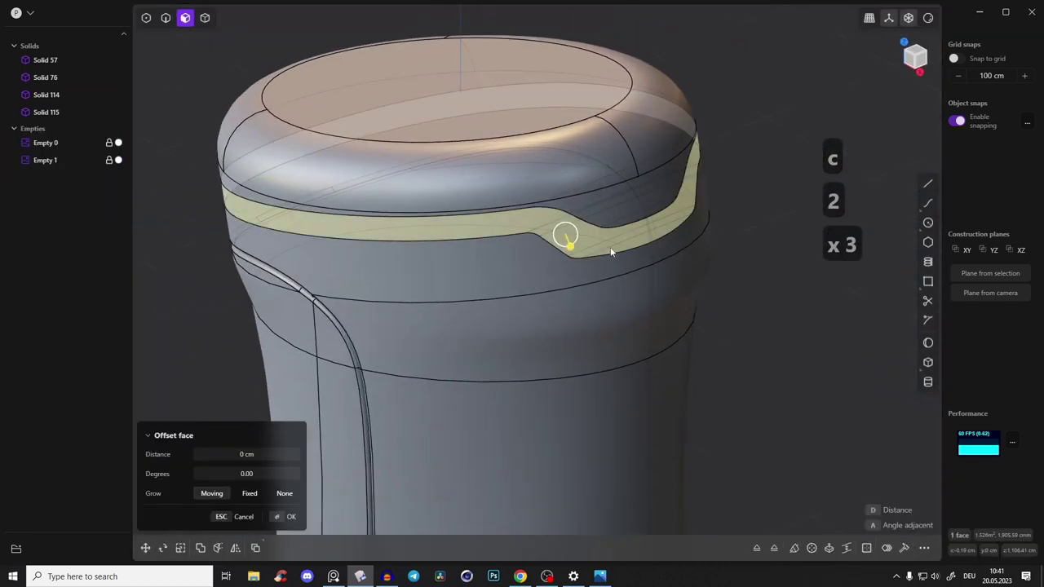
{"action": "left_click_drag", "start_coordinate": [571, 247], "coordinate": [565, 237]}
{"action": "mouse_move", "coordinate": [565, 237]}
{"action": "middle_mouse_down"}
{"action": "mouse_move", "coordinate": [552, 210]}
{"action": "mouse_move", "coordinate": [570, 220]}
{"action": "middle_mouse_up"}
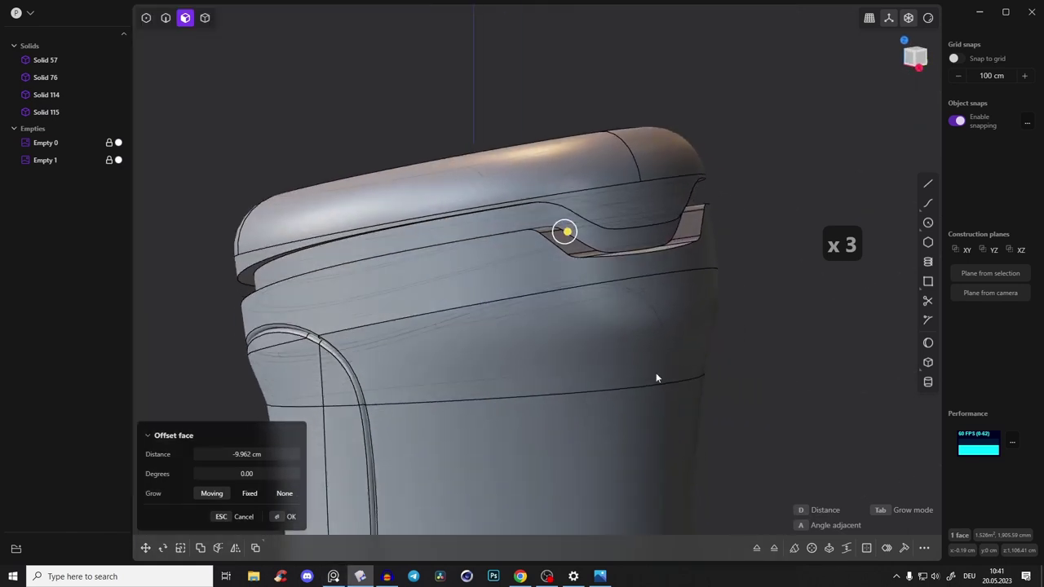
Step: Compare the recessed stripe with the Right view reference and the close-up photo of the green stripe on the reference board
{"action": "left_click", "coordinate": [928, 19]}
{"action": "left_click", "coordinate": [915, 59]}
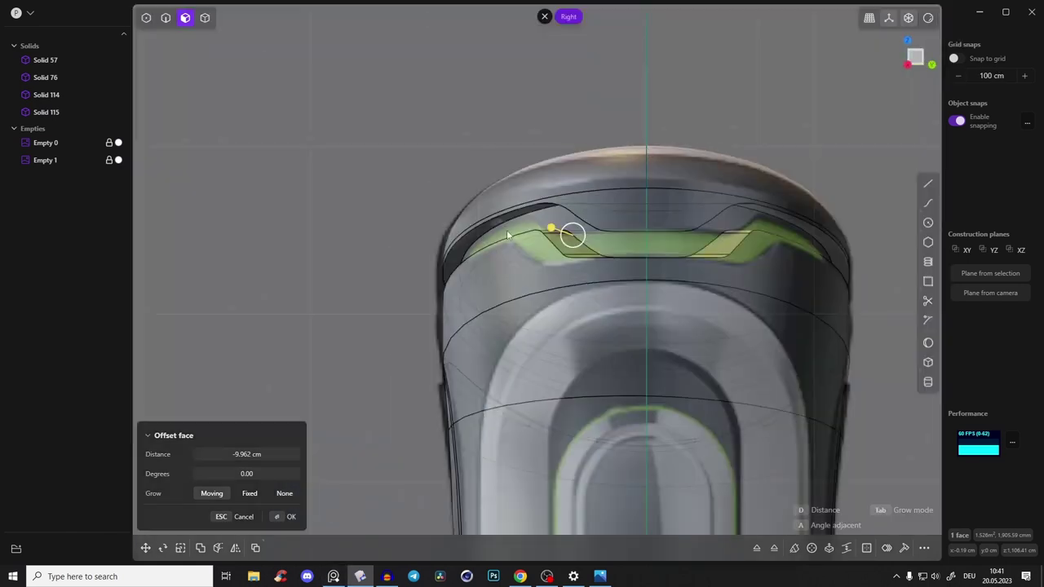
{"action": "left_click", "coordinate": [332, 581]}
{"action": "scroll", "coordinate": [240, 250], "scroll_direction": "down", "scroll_amount": 8}
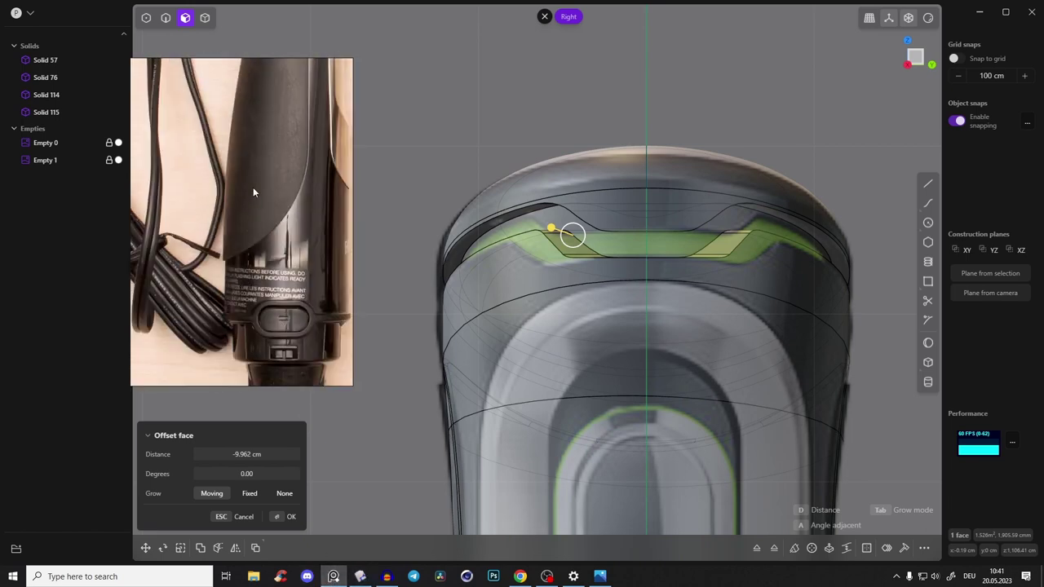
{"action": "scroll", "coordinate": [285, 196], "scroll_direction": "up", "scroll_amount": 5}
{"action": "scroll", "coordinate": [310, 224], "scroll_direction": "up", "scroll_amount": 2}
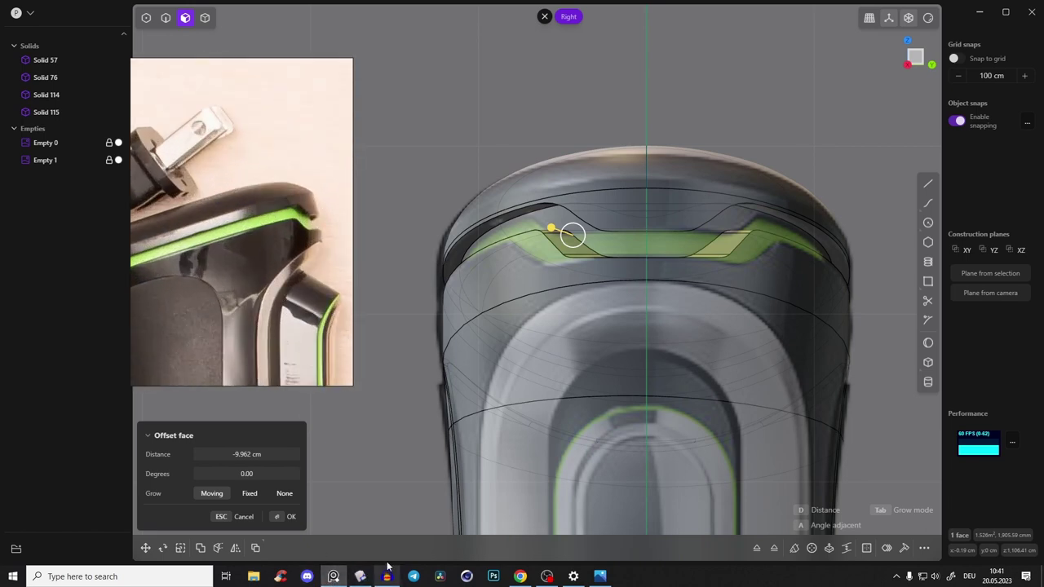
{"action": "left_click", "coordinate": [342, 579]}
Step: Fine-tune the stripe face's inward offset and accept it
{"action": "middle_click_drag", "start_coordinate": [564, 271], "coordinate": [543, 292]}
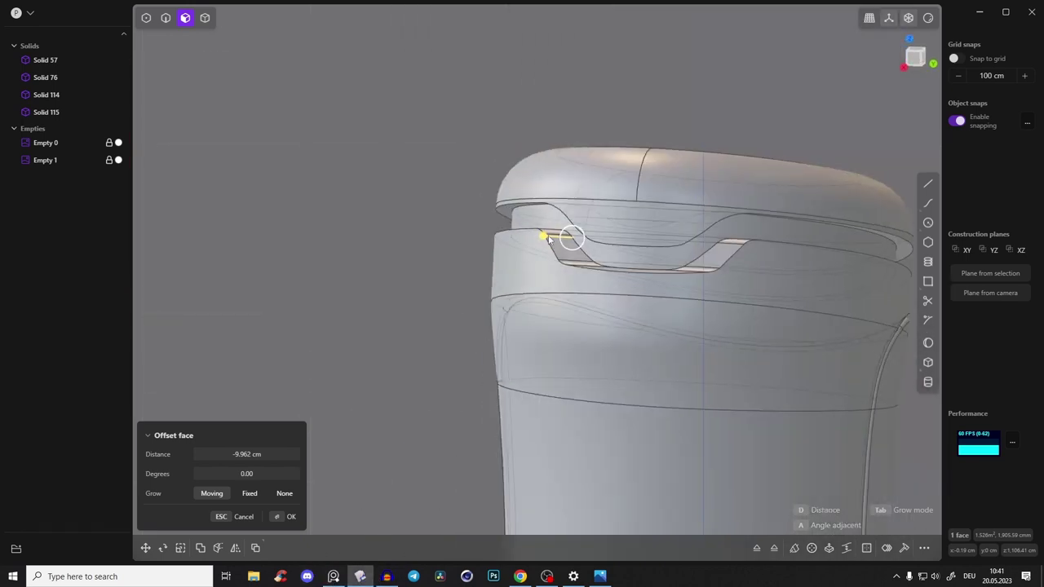
{"action": "left_click_drag", "start_coordinate": [542, 240], "coordinate": [543, 240]}
{"action": "middle_click_drag", "start_coordinate": [543, 240], "coordinate": [707, 140]}
{"action": "left_click", "coordinate": [676, 215]}
Step: Fillet the groove's border edges around the notch with a small radius
{"action": "key", "text": "2"}
{"action": "left_click", "coordinate": [744, 104]}
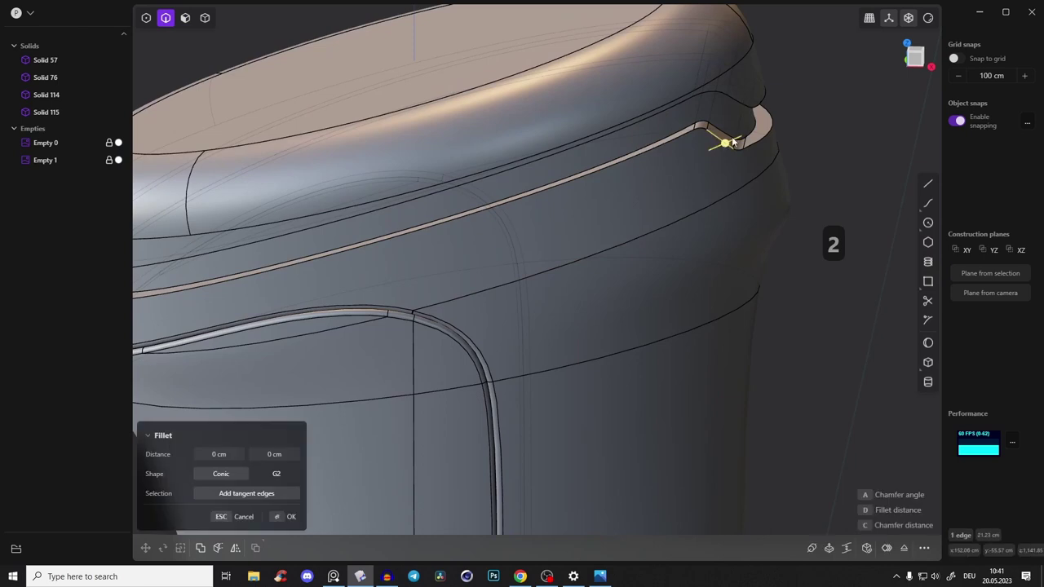
{"action": "middle_click_drag", "start_coordinate": [745, 104], "coordinate": [731, 128], "text": "shift"}
{"action": "left_click_drag", "start_coordinate": [723, 126], "coordinate": [731, 134]}
{"action": "key", "text": "Return"}
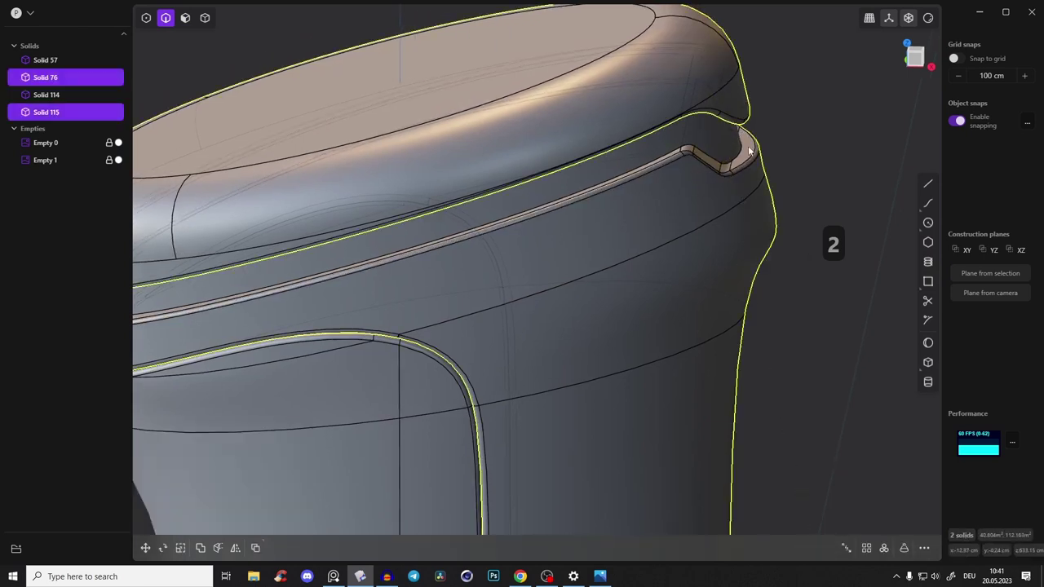
Step: Try another small fillet on the remaining groove edges at the notch and undo it
{"action": "left_click", "coordinate": [740, 157]}
{"action": "middle_click_drag", "start_coordinate": [740, 157], "coordinate": [720, 110]}
{"action": "left_click", "coordinate": [701, 180]}
{"action": "middle_click_drag", "start_coordinate": [702, 179], "coordinate": [725, 159]}
{"action": "left_click_drag", "start_coordinate": [726, 158], "coordinate": [728, 162]}
{"action": "right_click", "coordinate": [728, 160]}
{"action": "middle_click_drag", "start_coordinate": [728, 161], "coordinate": [701, 71]}
{"action": "key", "text": "ctrl+z"}
Step: Select the cap, stripe band and lower body and merge them with a Boolean union
{"action": "key", "text": "Tab"}
{"action": "left_click", "coordinate": [704, 182]}
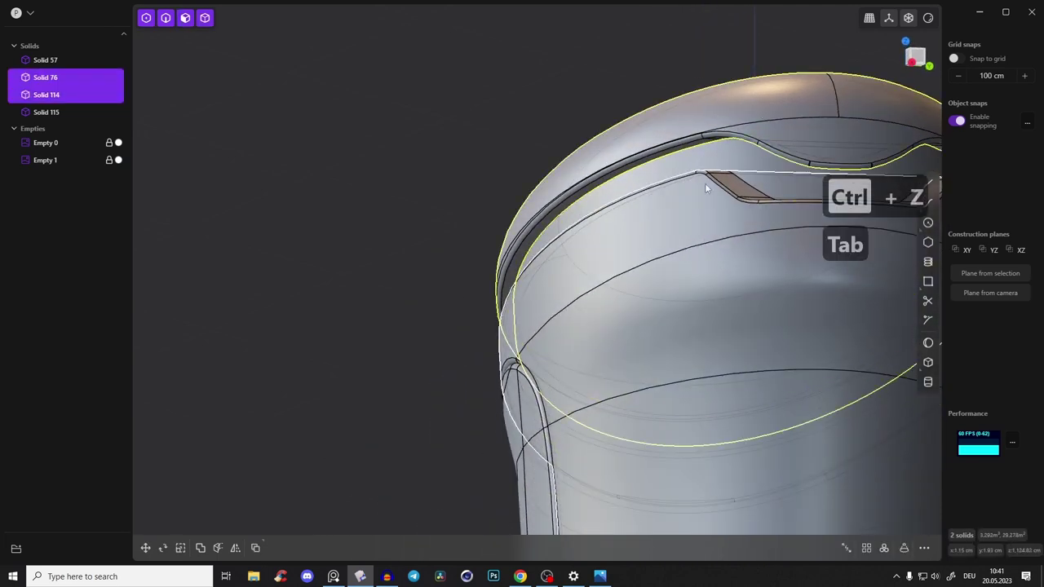
{"action": "left_click", "coordinate": [726, 159]}
{"action": "key", "text": "q"}
{"action": "key", "text": "q"}
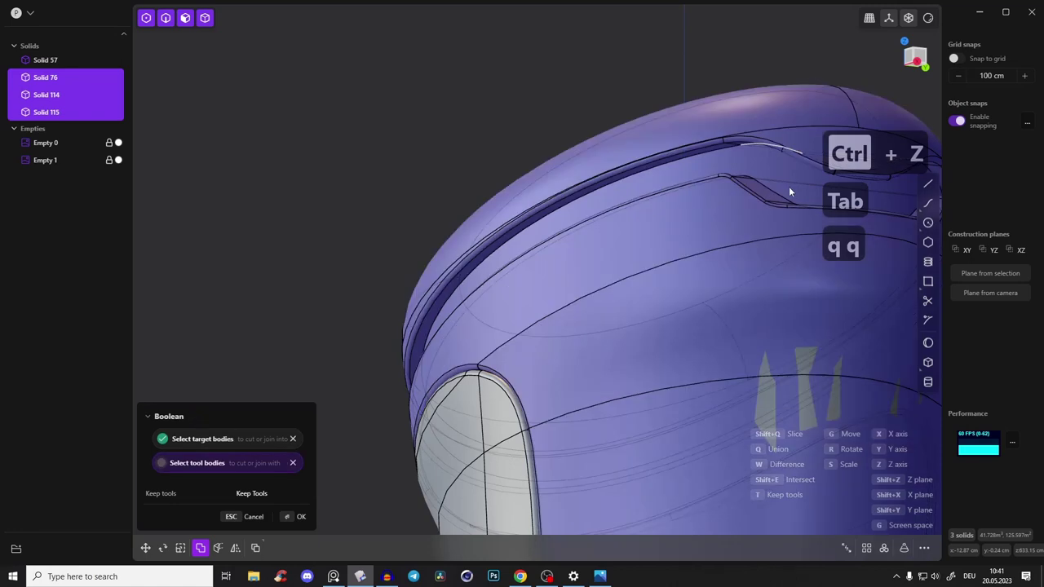
{"action": "right_click", "coordinate": [628, 233]}
{"action": "middle_click_drag", "start_coordinate": [737, 150], "coordinate": [661, 168], "text": "shift"}
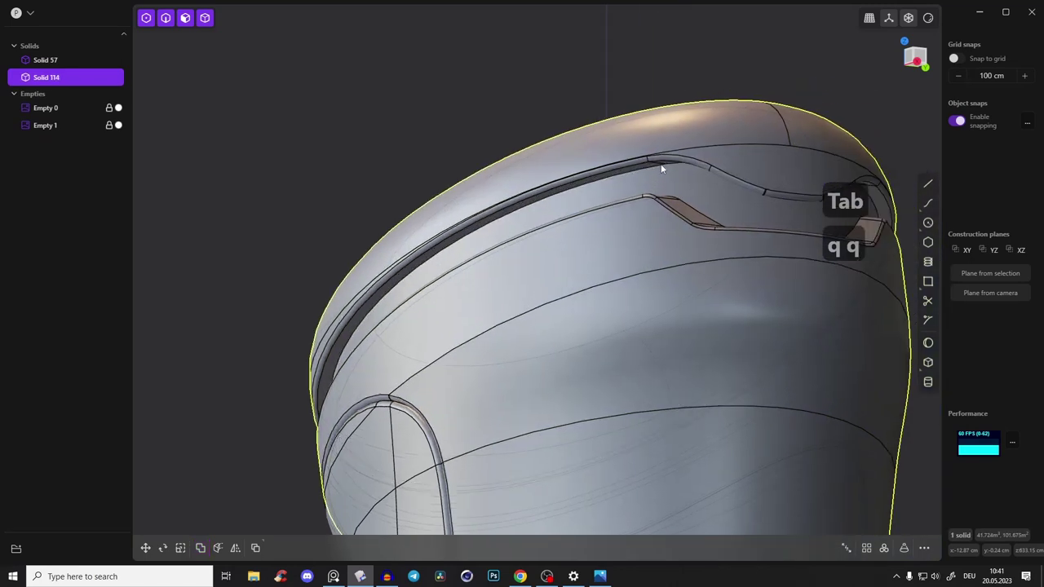
Step: Fillet the groove's upper inner edge at the notch on the merged body with a small radius
{"action": "scroll", "coordinate": [659, 168], "scroll_direction": "up", "scroll_amount": 3}
{"action": "key", "text": "2"}
{"action": "left_click", "coordinate": [652, 167]}
{"action": "left_click_drag", "start_coordinate": [698, 217], "coordinate": [702, 214]}
{"action": "right_click", "coordinate": [702, 214]}
{"action": "middle_click_drag", "start_coordinate": [702, 217], "coordinate": [729, 279]}
Step: Switch the viewport to the glossy red material, clear the selection and examine the handle with its stripe groove
{"action": "scroll", "coordinate": [650, 269], "scroll_direction": "down", "scroll_amount": 7}
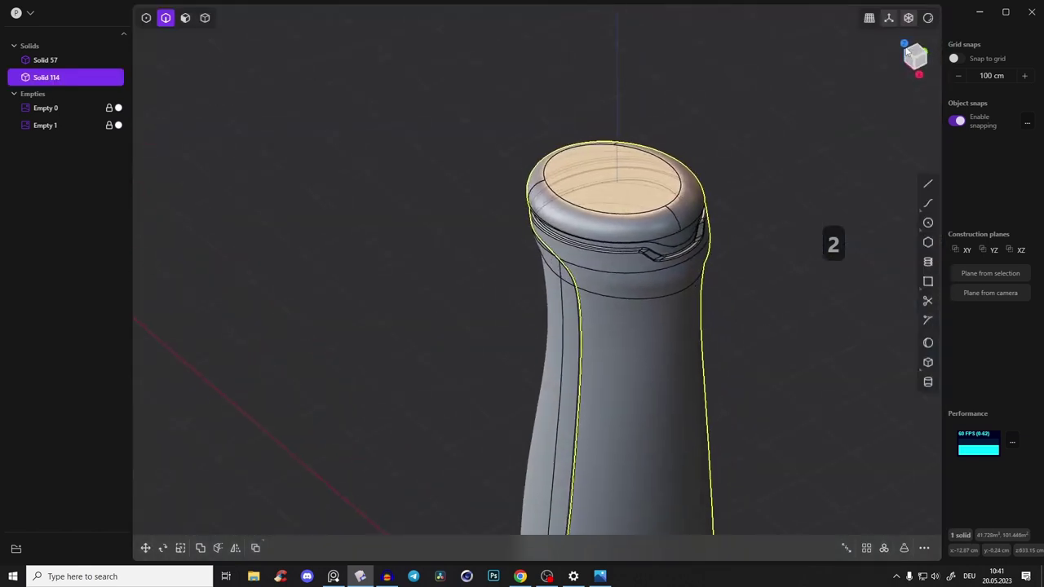
{"action": "left_click", "coordinate": [928, 17]}
{"action": "left_click", "coordinate": [899, 73]}
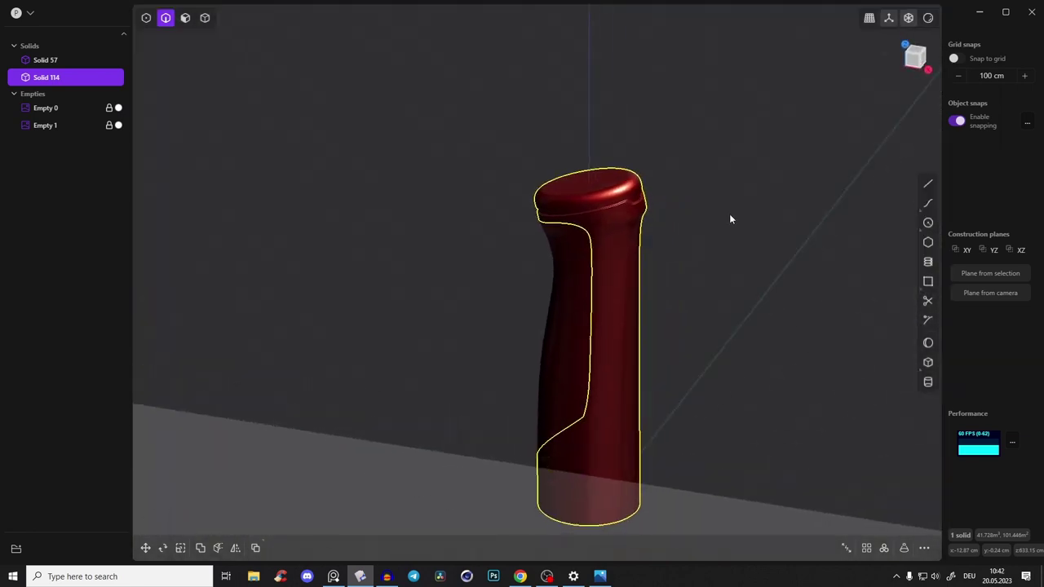
{"action": "left_click", "coordinate": [694, 244]}
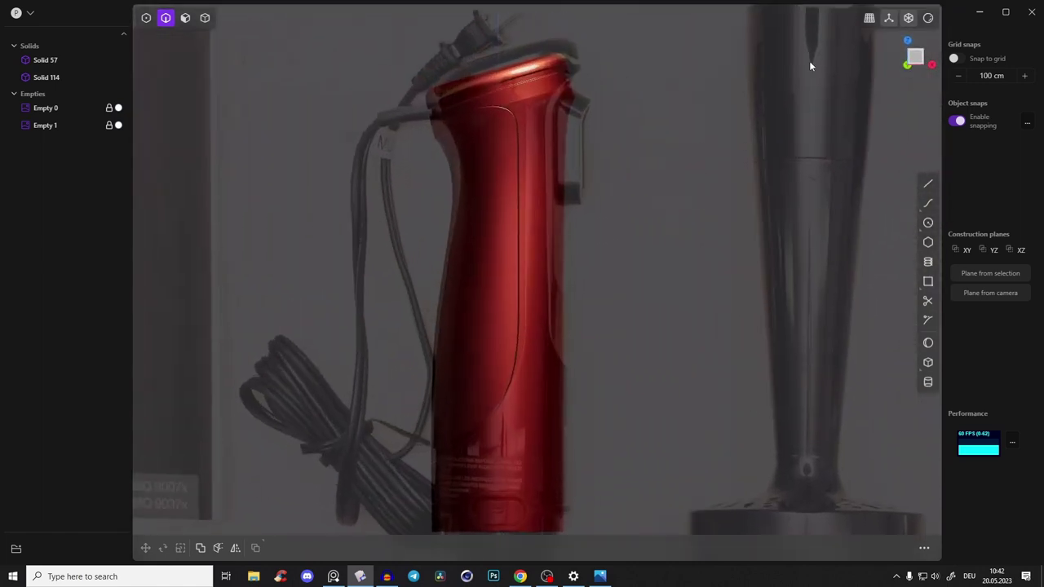
Step: Switch the viewport to the grey material with model edges shown and align to the front view
{"action": "left_click", "coordinate": [928, 18]}
{"action": "left_click", "coordinate": [864, 63]}
{"action": "left_click", "coordinate": [872, 136]}
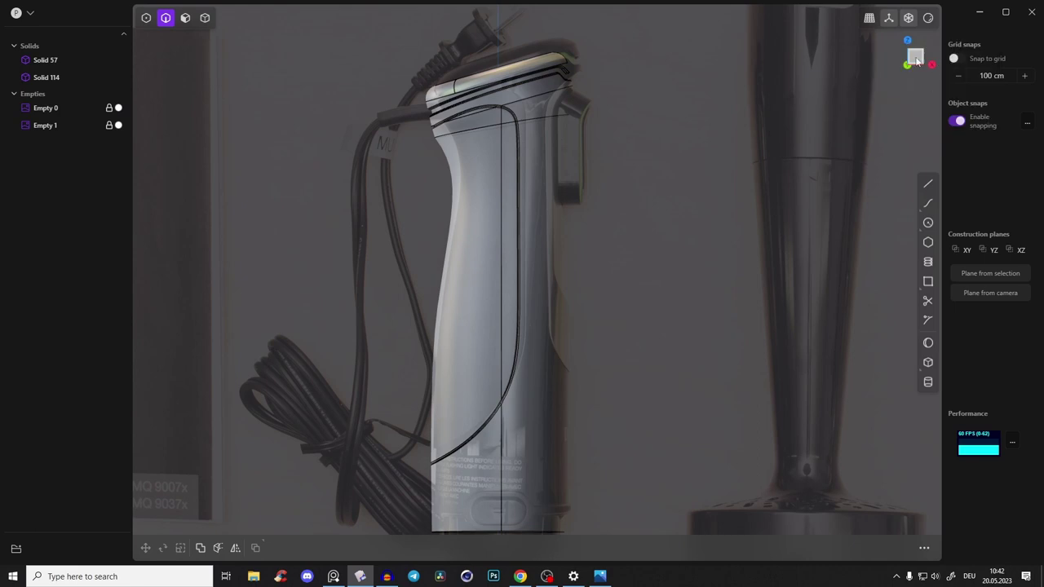
{"action": "left_click", "coordinate": [916, 57]}
{"action": "right_click_drag", "start_coordinate": [587, 177], "coordinate": [594, 207]}
{"action": "scroll", "coordinate": [605, 172], "scroll_direction": "up", "scroll_amount": 4}
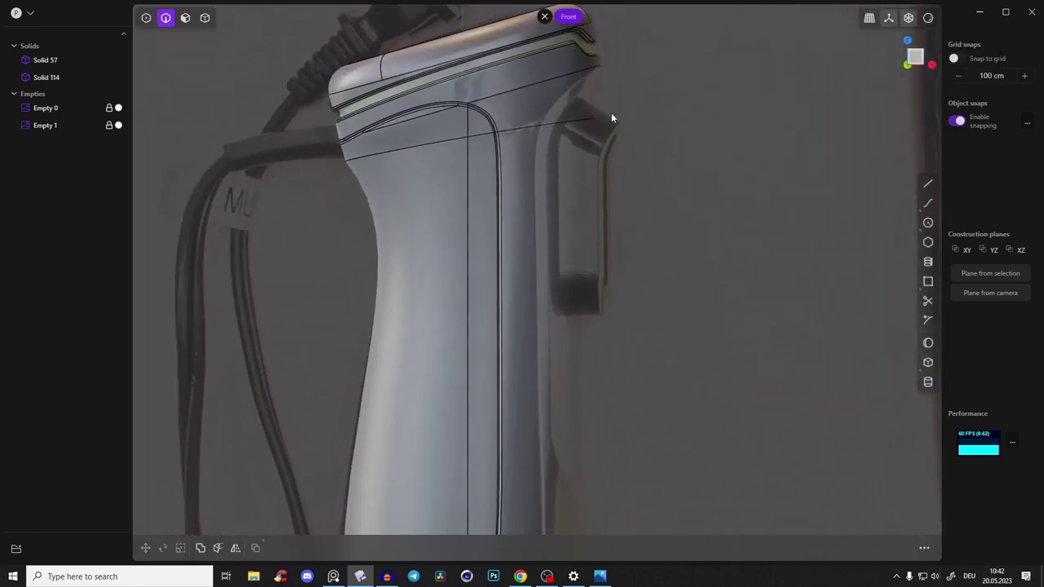
Step: Draw a curve along the front panel's edge in the reference, from beside the head notch down past the switch and out at the lower corner
{"action": "key", "text": "f"}
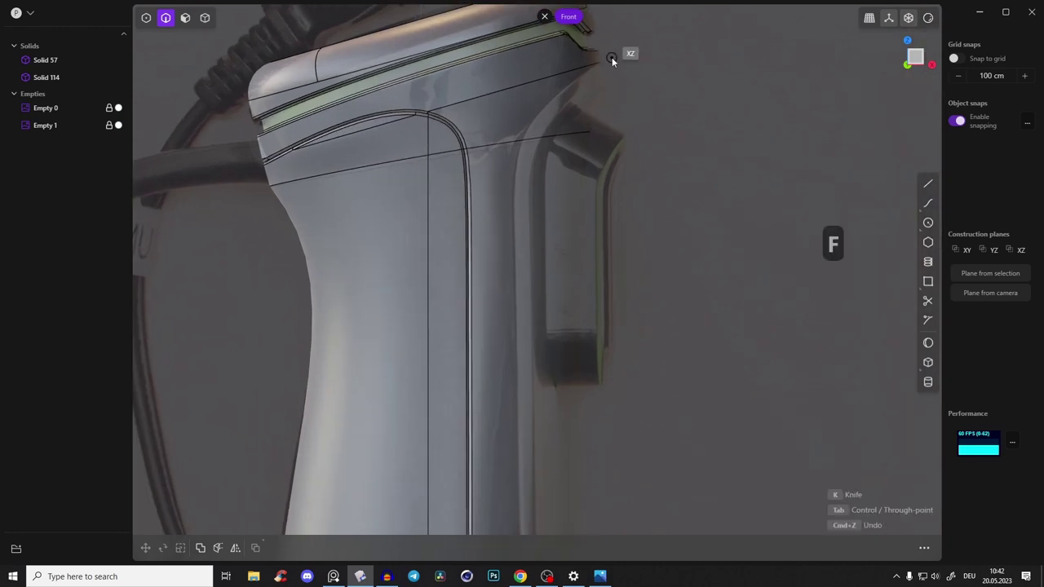
{"action": "left_click", "coordinate": [611, 57]}
{"action": "left_click", "coordinate": [560, 92]}
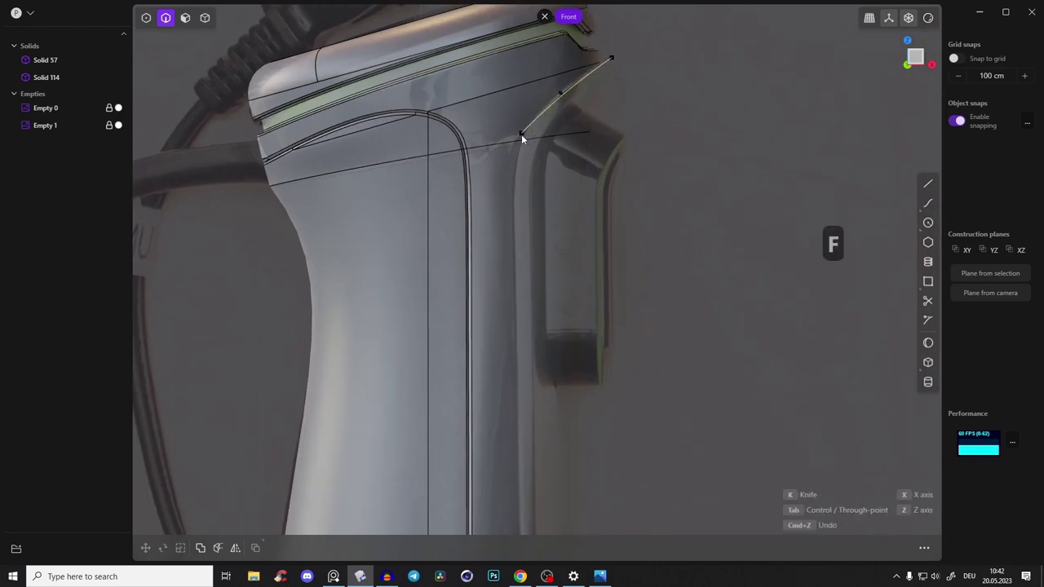
{"action": "left_click", "coordinate": [514, 183]}
{"action": "middle_click_drag", "start_coordinate": [534, 257], "coordinate": [548, 102]}
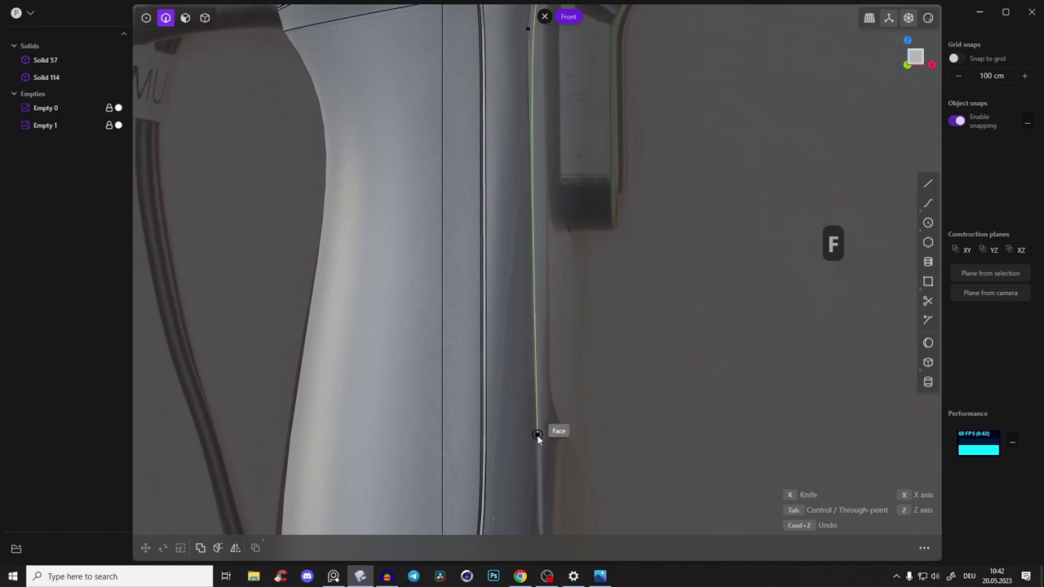
{"action": "left_click", "coordinate": [538, 456]}
{"action": "middle_click_drag", "start_coordinate": [538, 455], "coordinate": [538, 253]}
{"action": "left_click", "coordinate": [538, 315]}
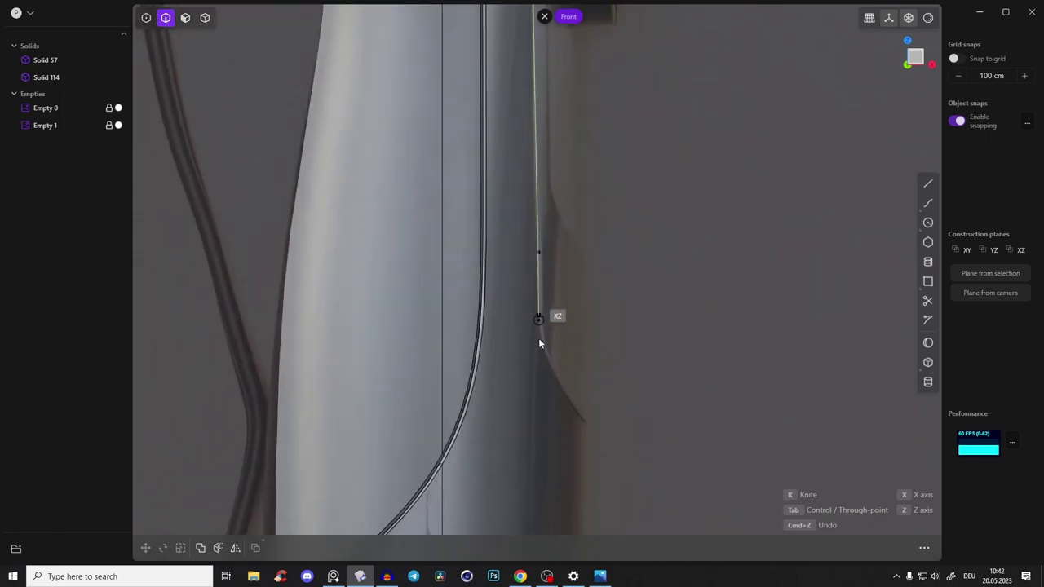
{"action": "left_click", "coordinate": [548, 375]}
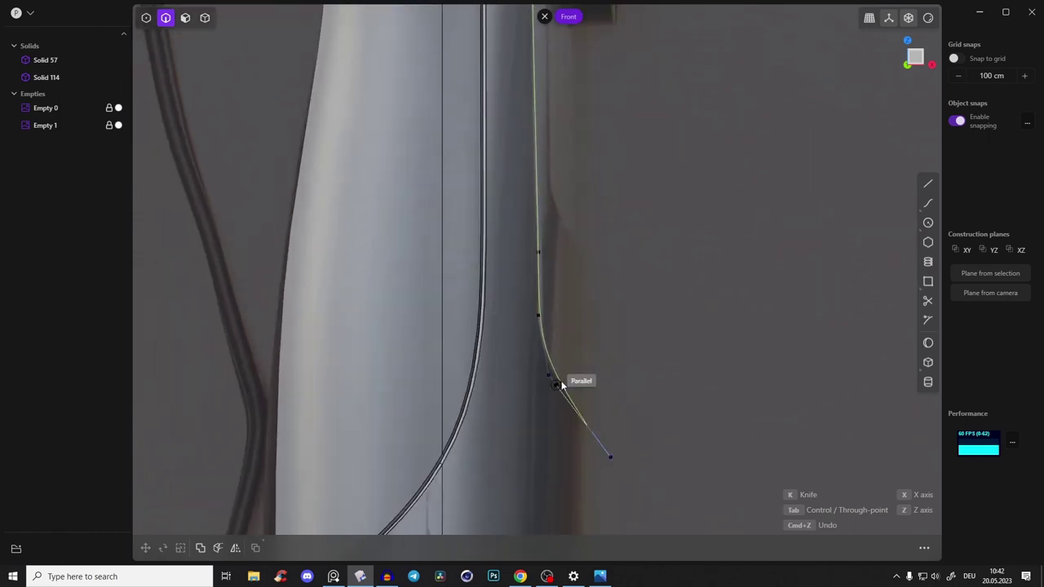
{"action": "key", "text": "Return"}
Step: Adjust the new curve's control points to follow the panel edge in the reference photo
{"action": "left_click", "coordinate": [584, 322]}
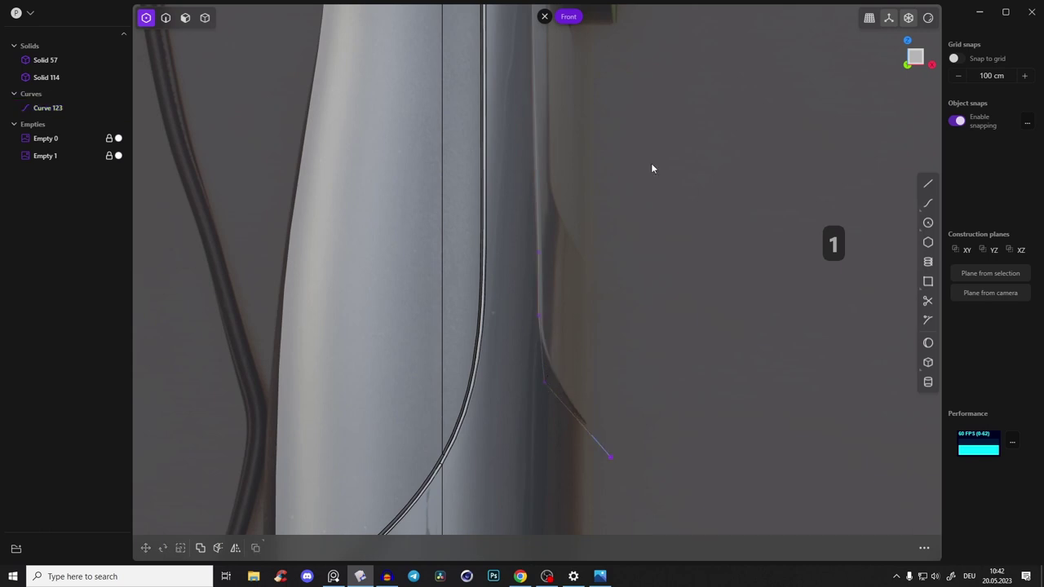
{"action": "middle_click_drag", "start_coordinate": [599, 188], "coordinate": [599, 381]}
{"action": "middle_click_drag", "start_coordinate": [644, 144], "coordinate": [630, 307]}
{"action": "scroll", "coordinate": [557, 90], "scroll_direction": "up", "scroll_amount": 3}
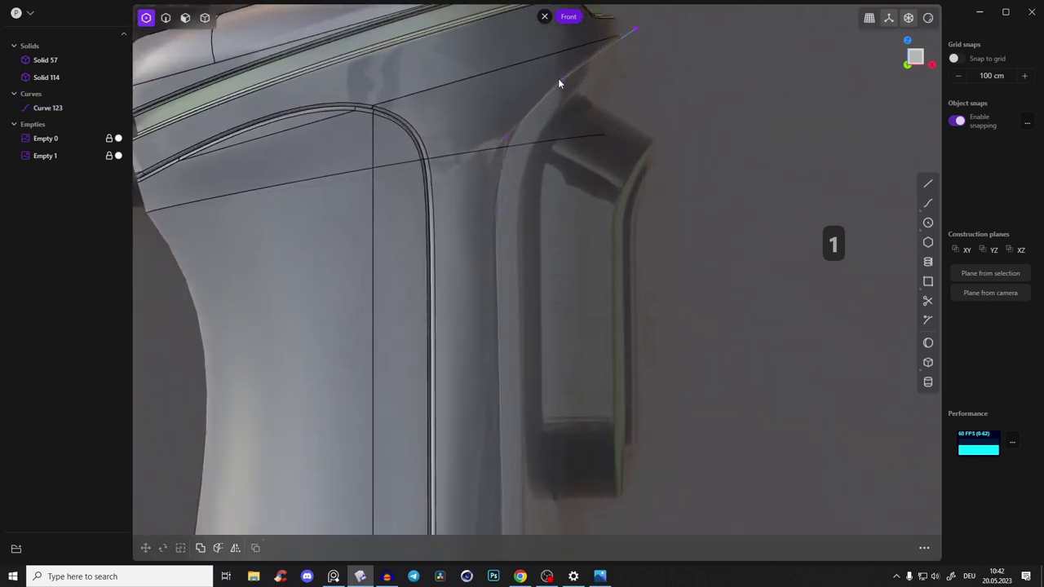
Step: Cut the handle body with the curve to separate the front panel, and delete the curve
{"action": "key", "text": "2"}
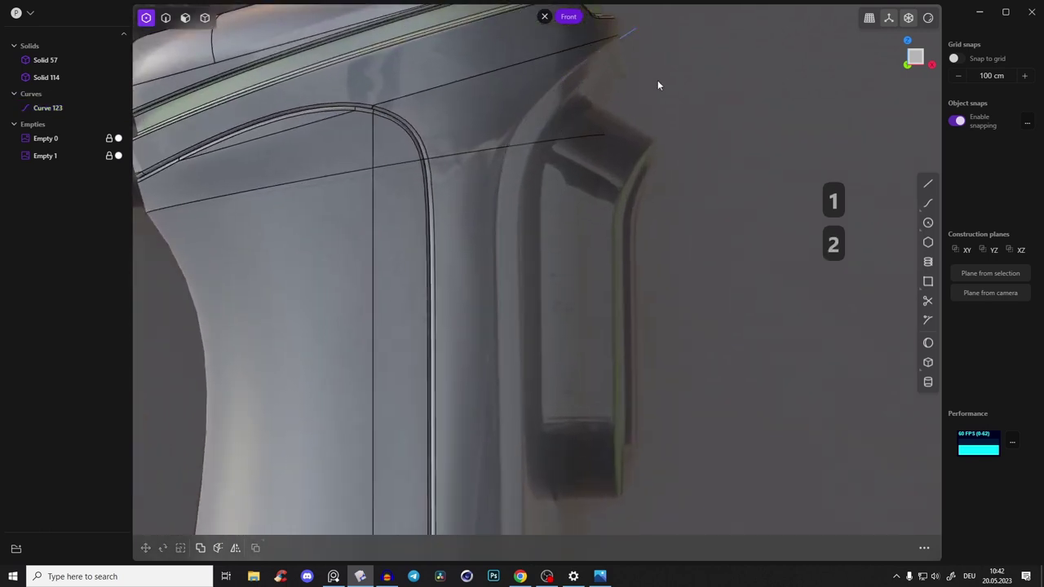
{"action": "middle_click_drag", "start_coordinate": [657, 84], "coordinate": [626, 64]}
{"action": "left_click", "coordinate": [628, 57]}
{"action": "key", "text": "c"}
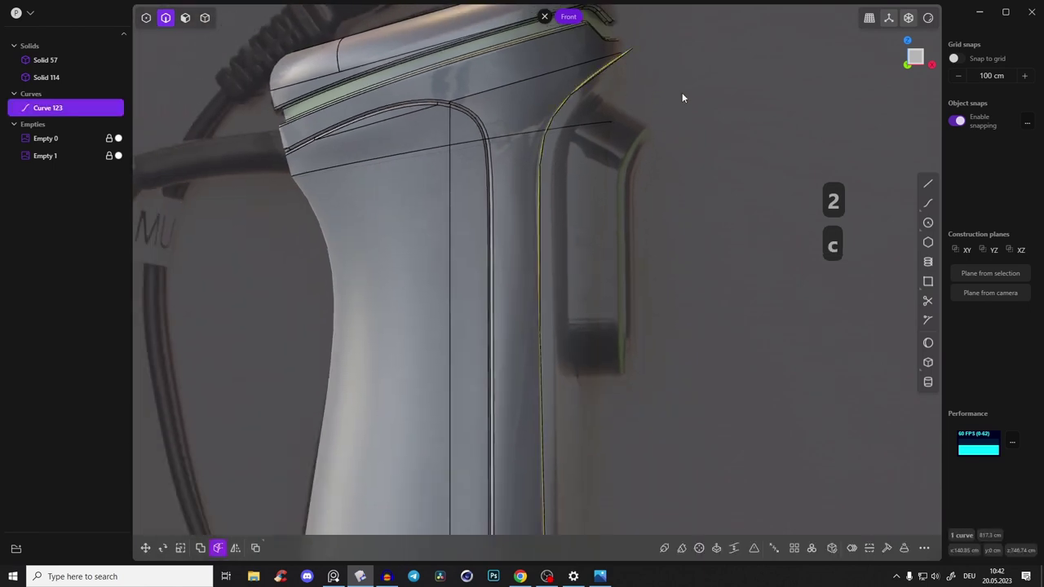
{"action": "key", "text": "Tab"}
{"action": "key", "text": "x"}
{"action": "middle_click_drag", "start_coordinate": [657, 91], "coordinate": [671, 190]}
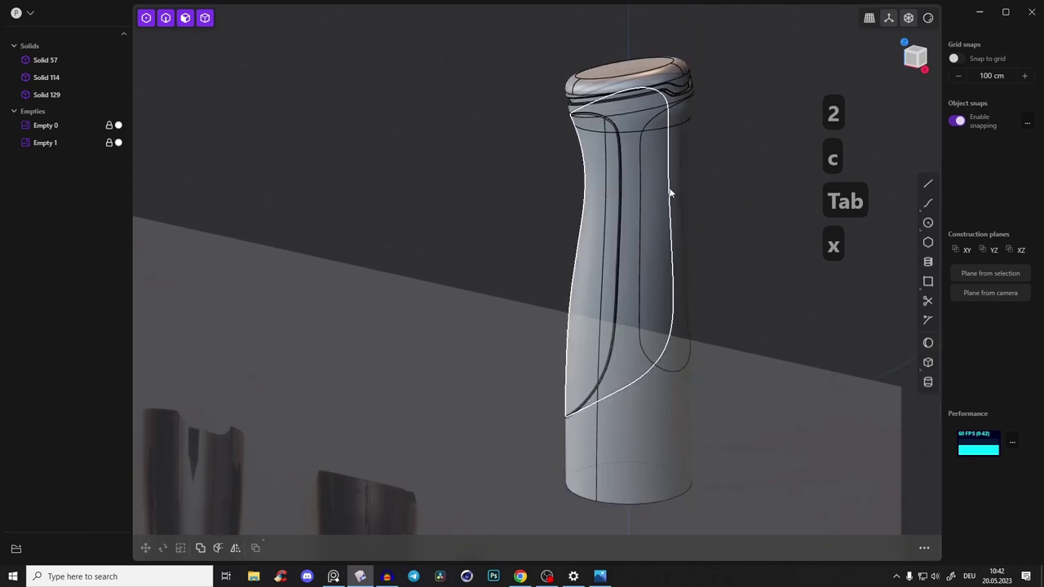
Step: Try moving the separated front panel away from the handle body
{"action": "left_click", "coordinate": [690, 194]}
{"action": "key", "text": "g"}
{"action": "key", "text": "g"}
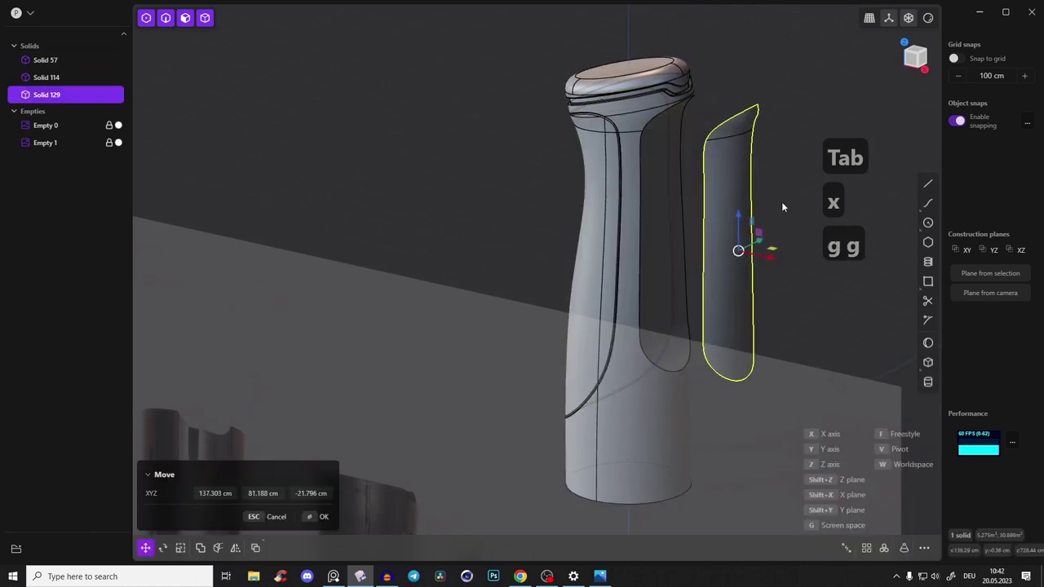
{"action": "key", "text": "Escape"}
Step: Fillet the two seam edges between the handle body and the front panel with a 0.577 cm distance
{"action": "middle_click_drag", "start_coordinate": [692, 167], "coordinate": [713, 162]}
{"action": "left_click", "coordinate": [915, 59]}
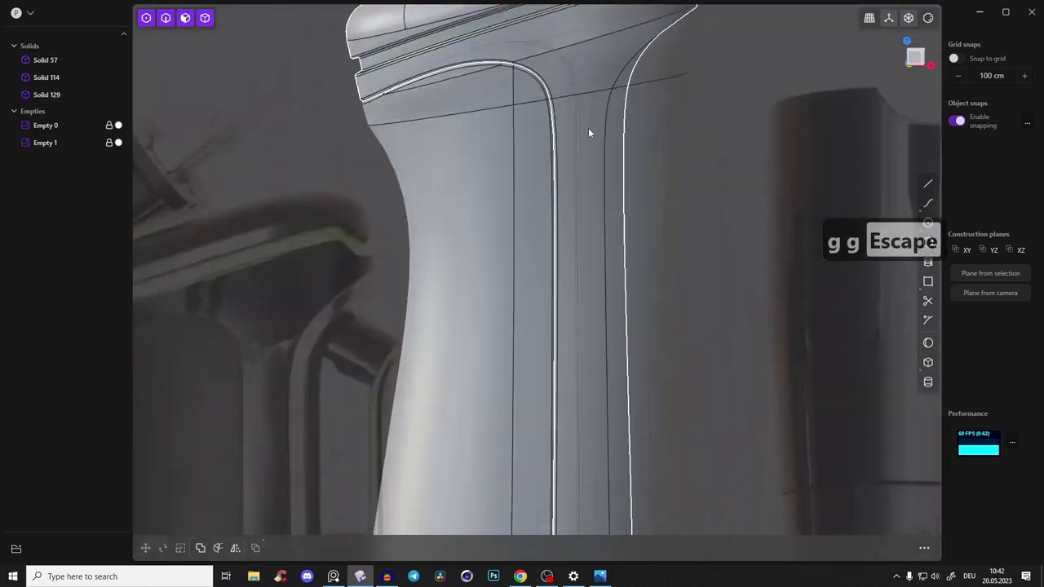
{"action": "middle_click_drag", "start_coordinate": [588, 127], "coordinate": [581, 229]}
{"action": "scroll", "coordinate": [543, 251], "scroll_direction": "up", "scroll_amount": 5}
{"action": "key", "text": "2"}
{"action": "left_click_drag", "start_coordinate": [551, 212], "coordinate": [549, 209]}
{"action": "key", "text": "b"}
{"action": "scroll", "coordinate": [559, 216], "scroll_direction": "up", "scroll_amount": 4}
{"action": "middle_click_drag", "start_coordinate": [644, 70], "coordinate": [429, 326], "text": "shift"}
{"action": "left_click_drag", "start_coordinate": [774, 96], "coordinate": [774, 89]}
{"action": "middle_click_drag", "start_coordinate": [774, 89], "coordinate": [746, 24]}
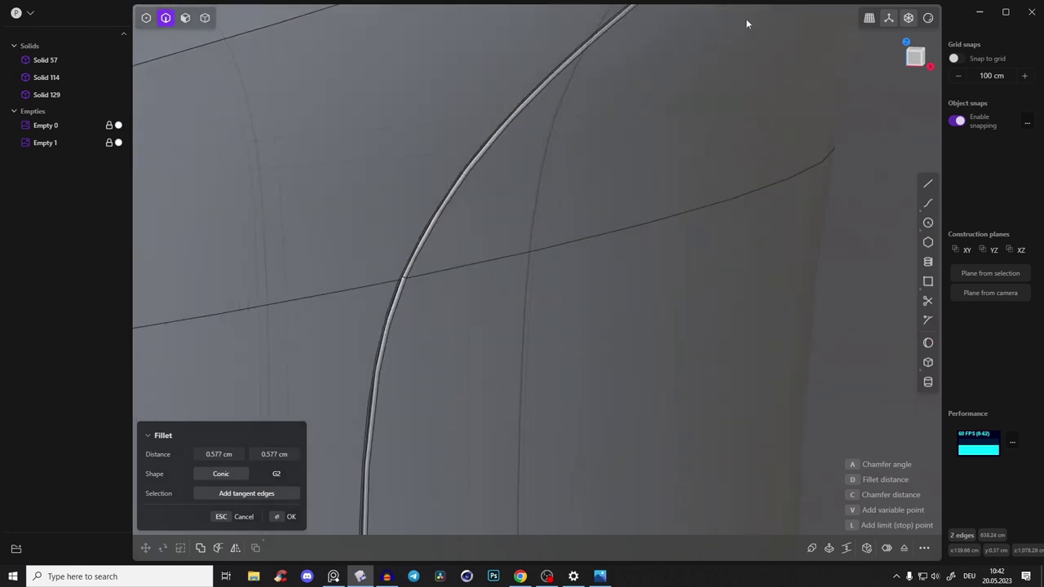
Step: Compare the panel seam with the blender photo in the reference image viewer and return to the model
{"action": "left_click", "coordinate": [336, 578]}
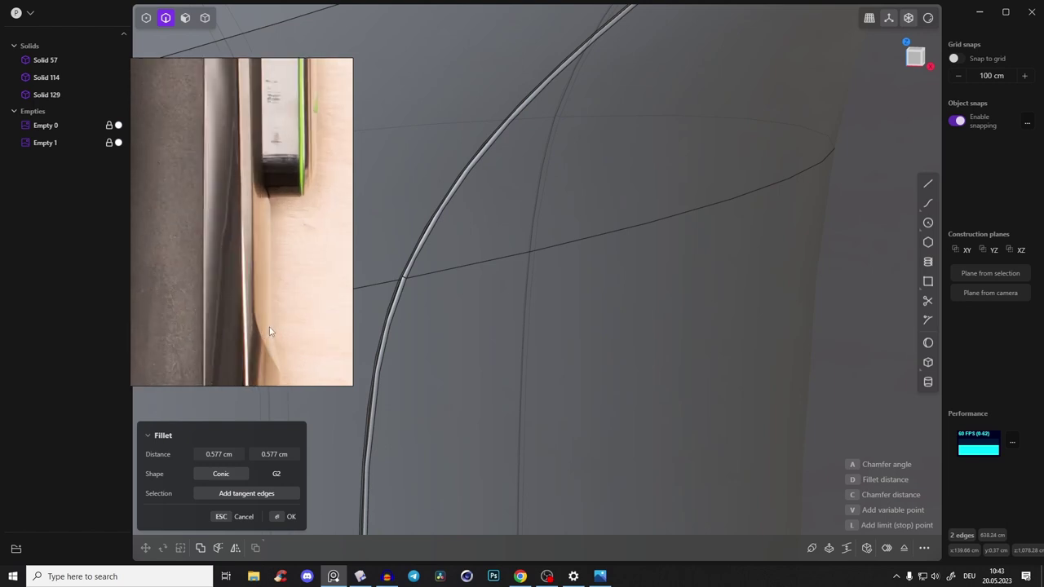
{"action": "middle_click_drag", "start_coordinate": [249, 218], "coordinate": [260, 300]}
{"action": "left_click", "coordinate": [333, 575]}
{"action": "scroll", "coordinate": [589, 292], "scroll_direction": "down", "scroll_amount": 5}
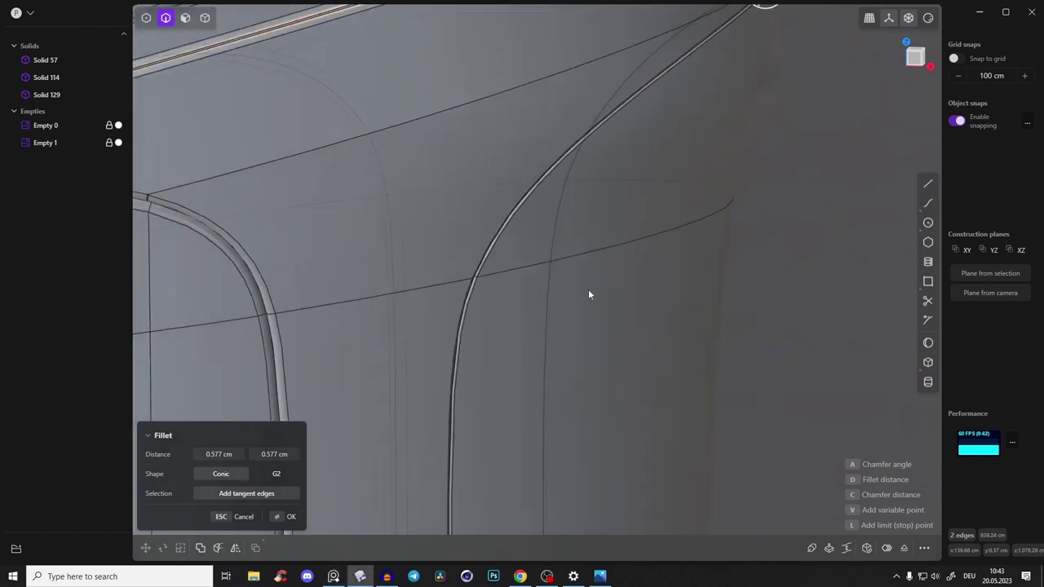
Step: Accept the seam fillet and return to the front view over the reference photo
{"action": "scroll", "coordinate": [589, 289], "scroll_direction": "down", "scroll_amount": 4}
{"action": "right_click", "coordinate": [746, 215]}
{"action": "middle_click_drag", "start_coordinate": [624, 357], "coordinate": [727, 218], "text": "shift"}
{"action": "scroll", "coordinate": [690, 179], "scroll_direction": "down", "scroll_amount": 4}
{"action": "scroll", "coordinate": [728, 217], "scroll_direction": "down", "scroll_amount": 4}
{"action": "left_click", "coordinate": [690, 128]}
{"action": "middle_click_drag", "start_coordinate": [621, 77], "coordinate": [582, 213], "text": "shift"}
{"action": "left_click", "coordinate": [916, 60]}
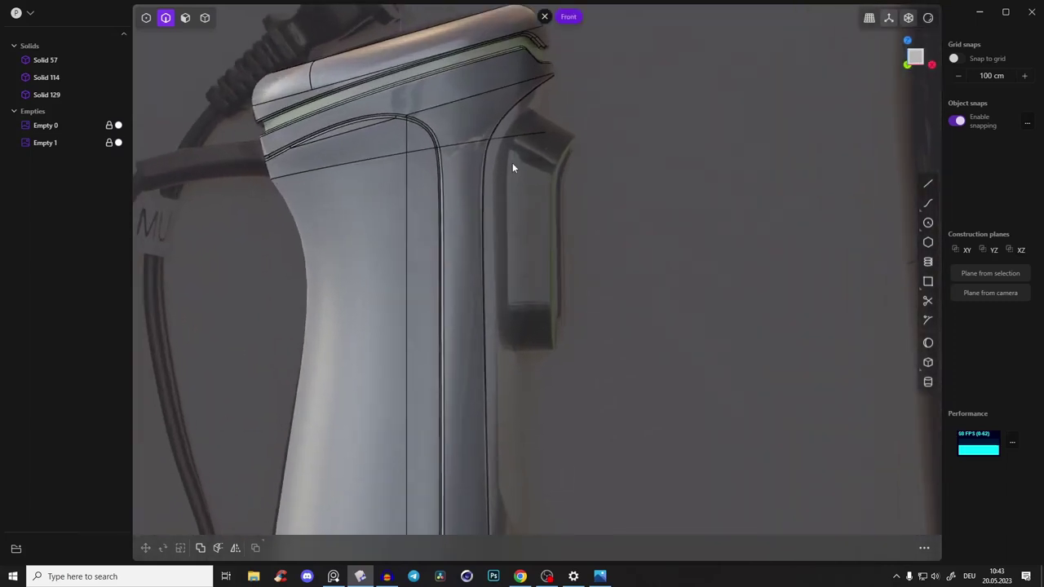
Step: Switch to Chrome, look through the community feed for the post with the hand blender image, and minimize the browser
{"action": "left_click", "coordinate": [520, 576]}
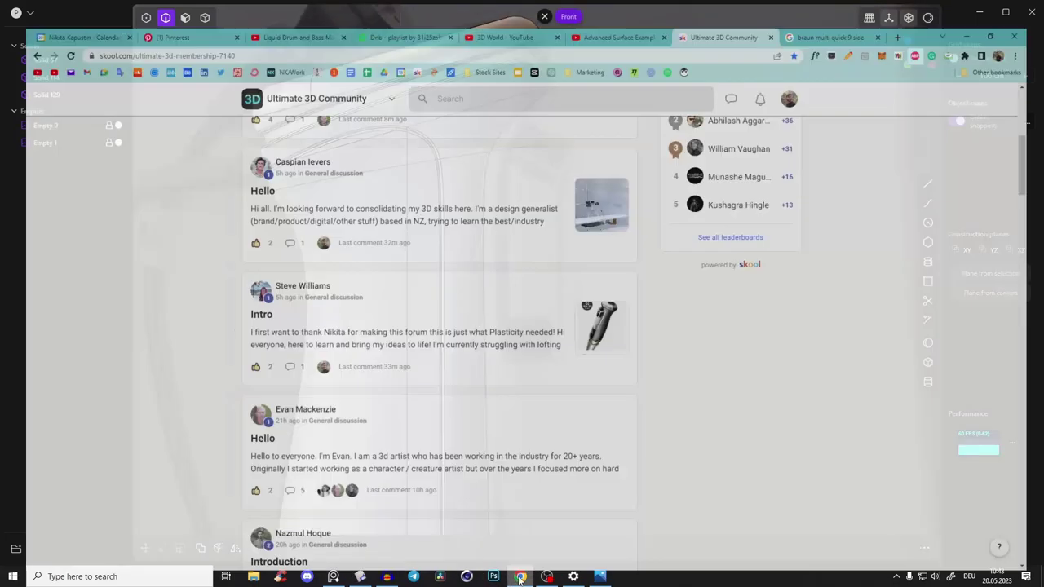
{"action": "scroll", "coordinate": [461, 285], "scroll_direction": "up", "scroll_amount": 8}
{"action": "scroll", "coordinate": [592, 357], "scroll_direction": "down", "scroll_amount": 5}
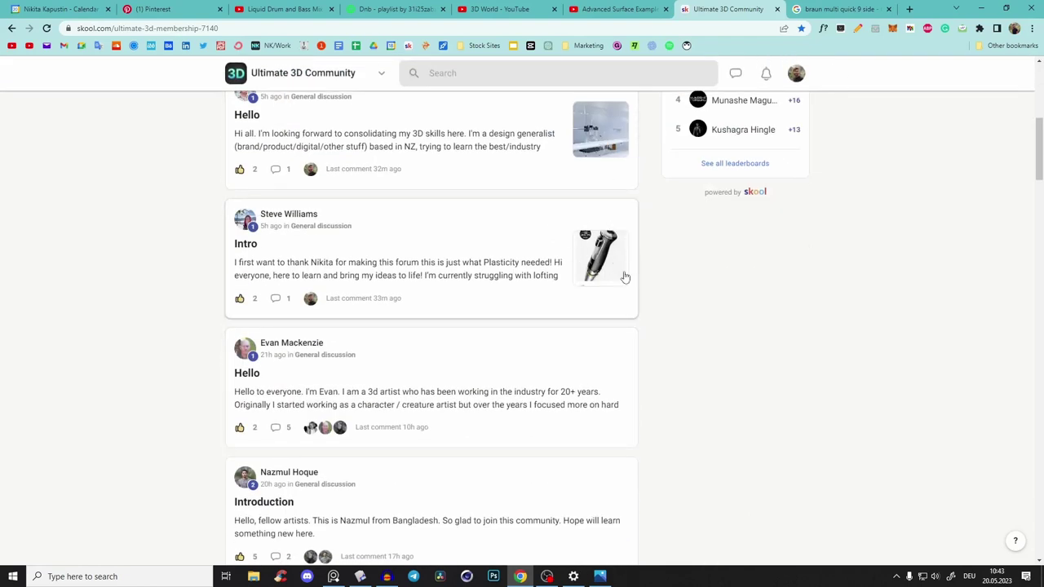
{"action": "left_click", "coordinate": [981, 9]}
Step: Examine the switch and the inner contour of the front panel against the reference photo in the front view
{"action": "scroll", "coordinate": [546, 233], "scroll_direction": "up", "scroll_amount": 3}
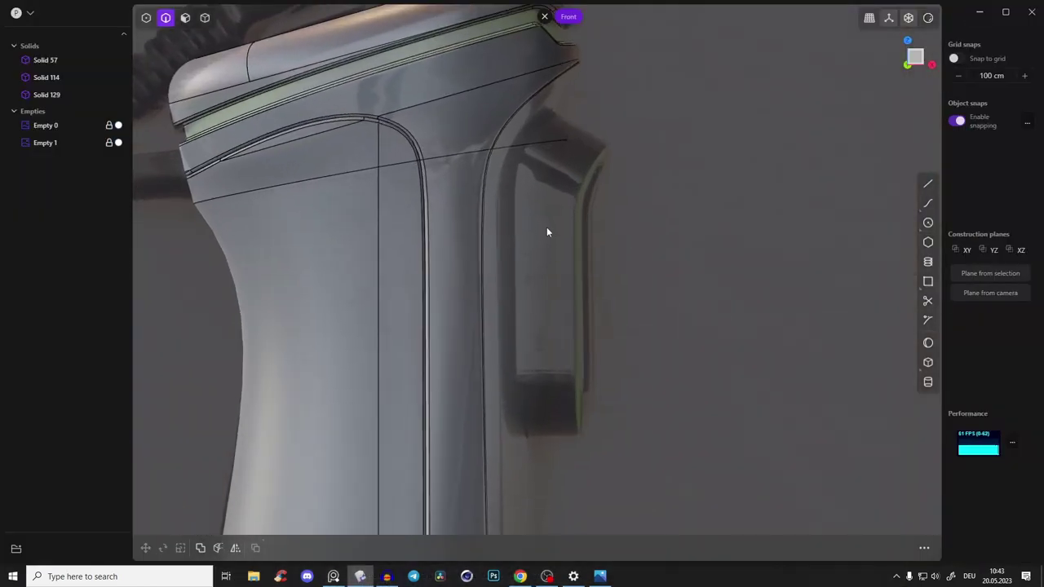
{"action": "scroll", "coordinate": [551, 256], "scroll_direction": "up", "scroll_amount": 5}
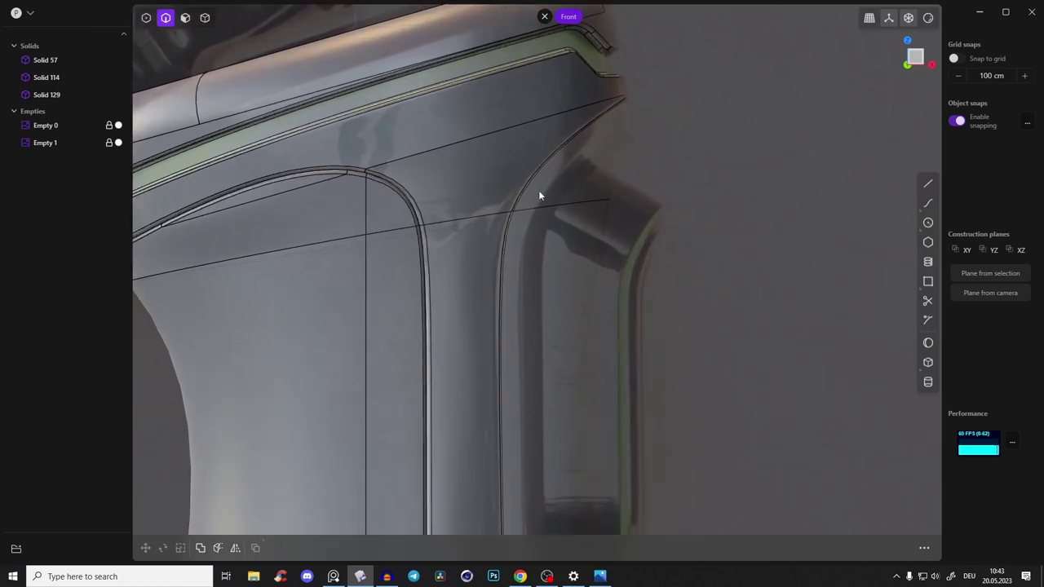
{"action": "scroll", "coordinate": [432, 310], "scroll_direction": "down", "scroll_amount": 3}
{"action": "scroll", "coordinate": [490, 355], "scroll_direction": "up", "scroll_amount": 4}
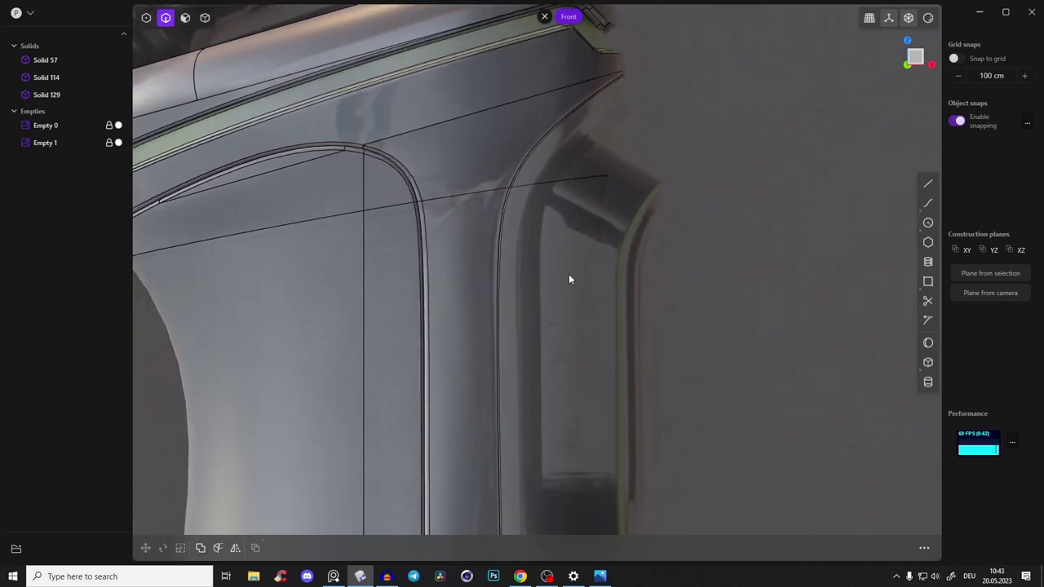
{"action": "scroll", "coordinate": [571, 293], "scroll_direction": "down", "scroll_amount": 3}
{"action": "scroll", "coordinate": [547, 163], "scroll_direction": "up", "scroll_amount": 5}
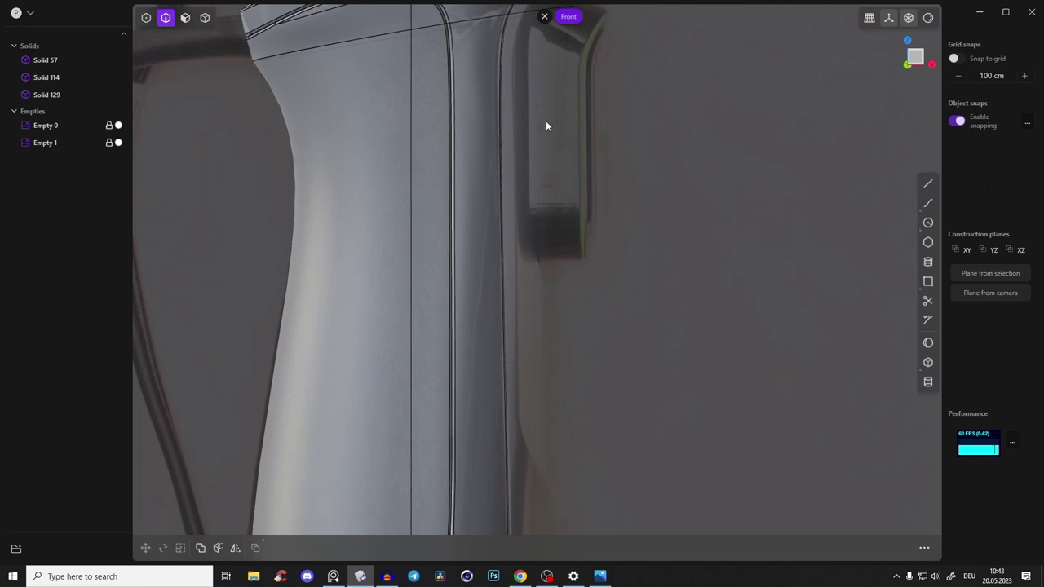
{"action": "scroll", "coordinate": [534, 86], "scroll_direction": "down", "scroll_amount": 3}
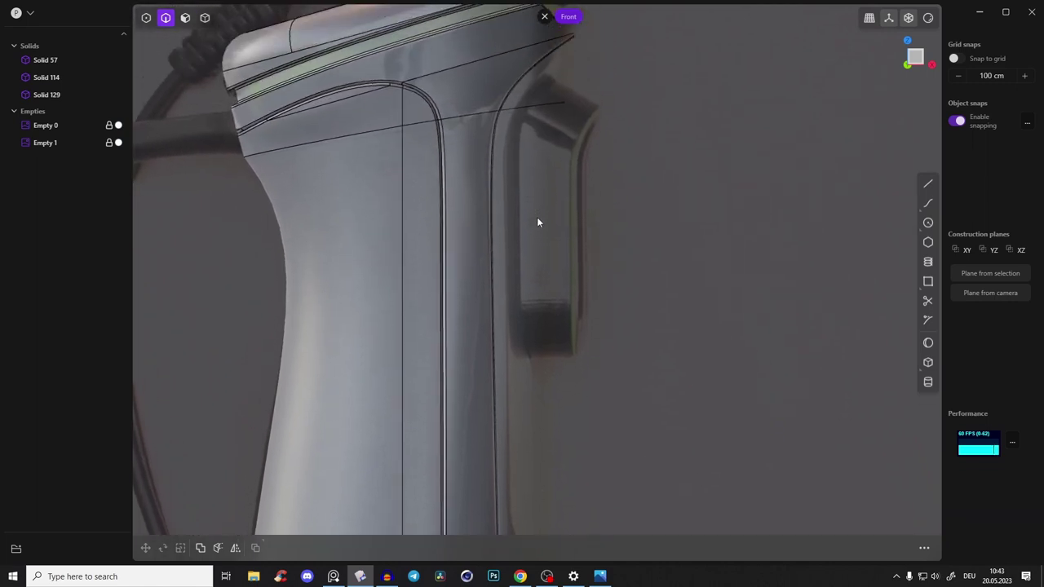
Step: Draw a second curve just behind the switch, following the inner panel contour from the upper corner to the lower one
{"action": "key", "text": "f"}
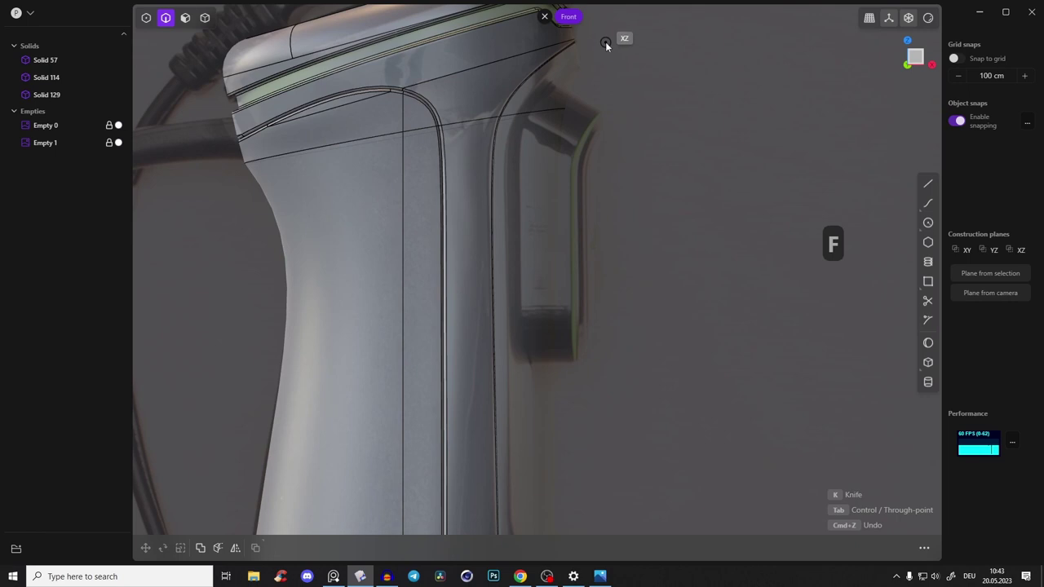
{"action": "left_click", "coordinate": [604, 42]}
{"action": "left_click", "coordinate": [531, 88]}
{"action": "left_click", "coordinate": [507, 139]}
{"action": "left_click", "coordinate": [507, 212]}
{"action": "middle_click_drag", "start_coordinate": [531, 424], "coordinate": [530, 310], "text": "shift"}
{"action": "left_click", "coordinate": [513, 327]}
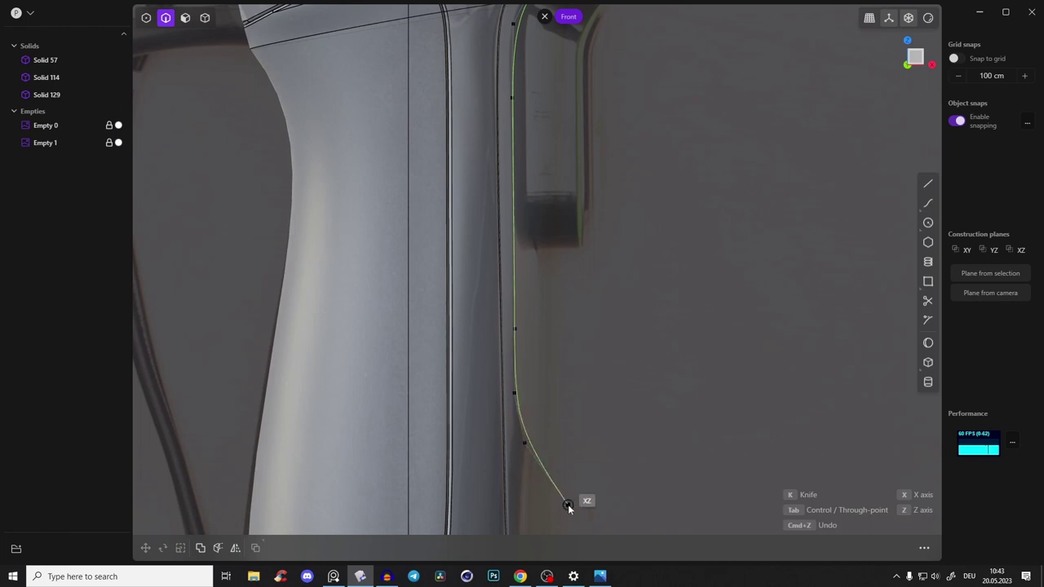
{"action": "right_click", "coordinate": [578, 483]}
Step: Adjust the second curve's control points at its lower bend and upper end to match the reference contour
{"action": "key", "text": "1"}
{"action": "left_click", "coordinate": [524, 443]}
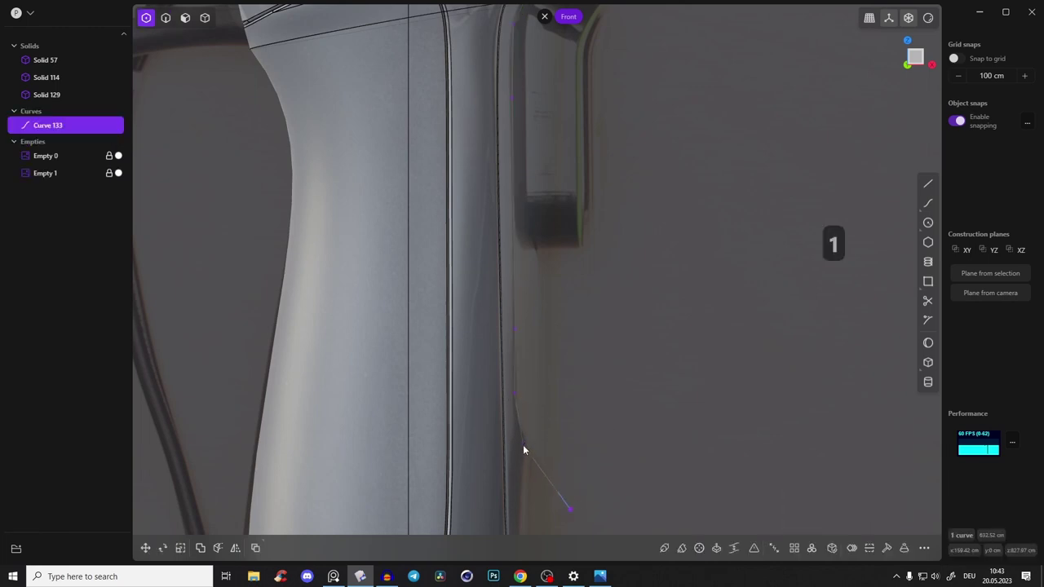
{"action": "left_click", "coordinate": [524, 444]}
{"action": "scroll", "coordinate": [524, 442], "scroll_direction": "down", "scroll_amount": 5}
{"action": "scroll", "coordinate": [567, 181], "scroll_direction": "up", "scroll_amount": 8}
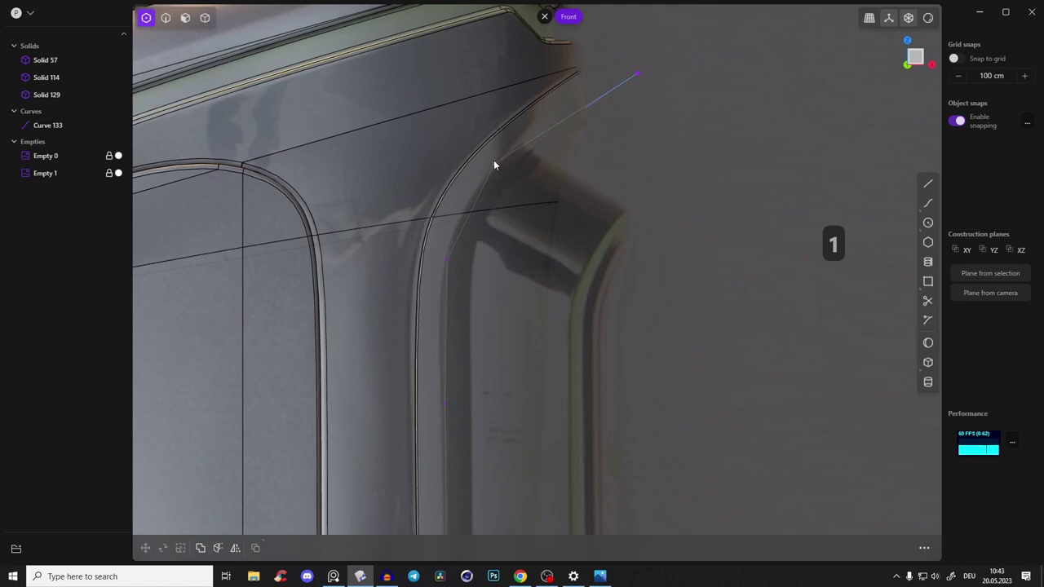
{"action": "left_click_drag", "start_coordinate": [637, 74], "coordinate": [631, 64]}
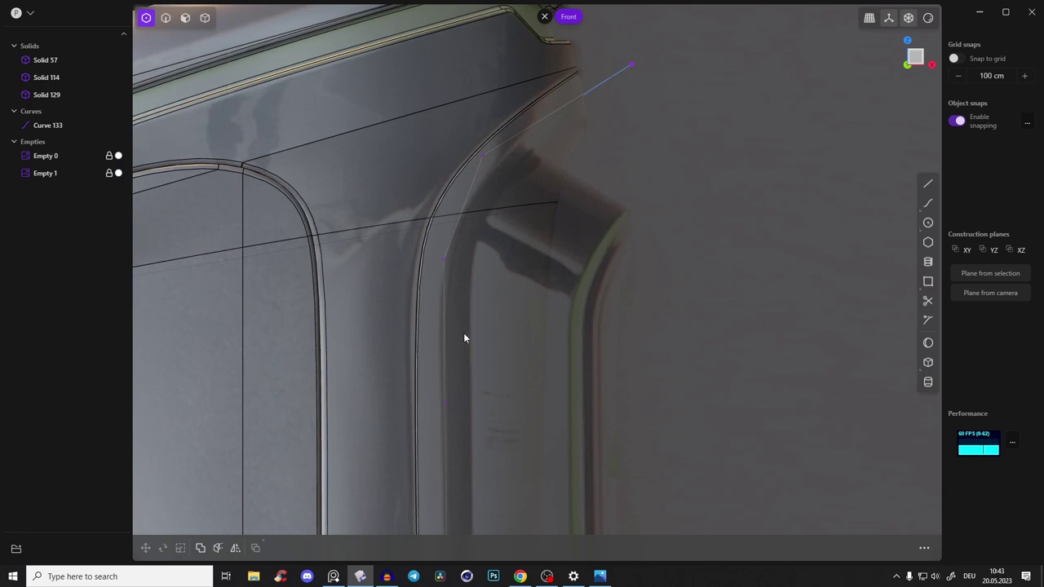
{"action": "left_click_drag", "start_coordinate": [443, 260], "coordinate": [442, 254]}
{"action": "middle_click_drag", "start_coordinate": [442, 255], "coordinate": [472, 212], "text": "shift"}
{"action": "scroll", "coordinate": [509, 221], "scroll_direction": "down", "scroll_amount": 3}
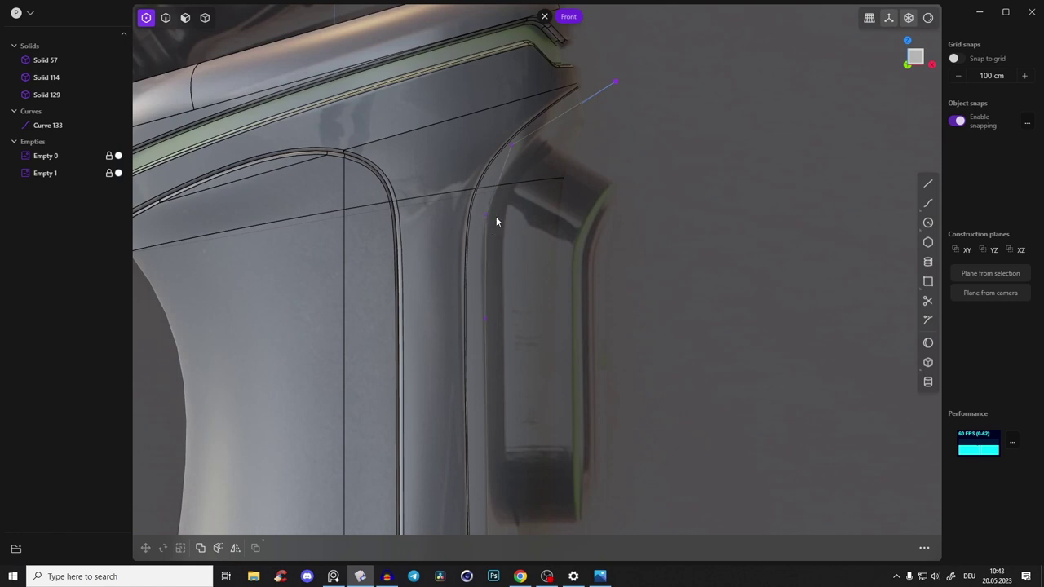
{"action": "middle_click_drag", "start_coordinate": [491, 232], "coordinate": [521, 131], "text": "shift"}
Step: Cut the front panel solid with the second curve to separate its inner part, and delete the curve
{"action": "key", "text": "2"}
{"action": "scroll", "coordinate": [589, 239], "scroll_direction": "down", "scroll_amount": 4}
{"action": "left_click", "coordinate": [606, 93]}
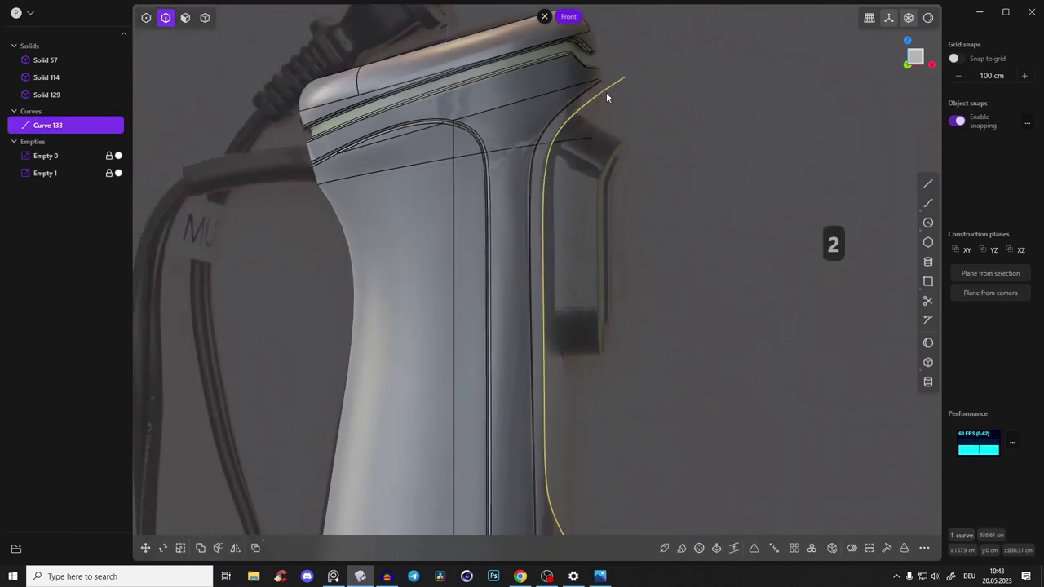
{"action": "key", "text": "c"}
{"action": "left_click", "coordinate": [577, 208]}
{"action": "middle_click_drag", "start_coordinate": [567, 230], "coordinate": [526, 172], "text": "shift"}
{"action": "right_click", "coordinate": [619, 189]}
{"action": "left_click", "coordinate": [619, 192]}
{"action": "middle_click_drag", "start_coordinate": [619, 192], "coordinate": [543, 311]}
{"action": "scroll", "coordinate": [543, 310], "scroll_direction": "down", "scroll_amount": 3}
{"action": "key", "text": "x"}
{"action": "middle_click_drag", "start_coordinate": [593, 229], "coordinate": [592, 266]}
{"action": "key", "text": "Tab"}
Step: Hide the main handle body and the grip solid to isolate the two front panel pieces
{"action": "left_click", "coordinate": [545, 165]}
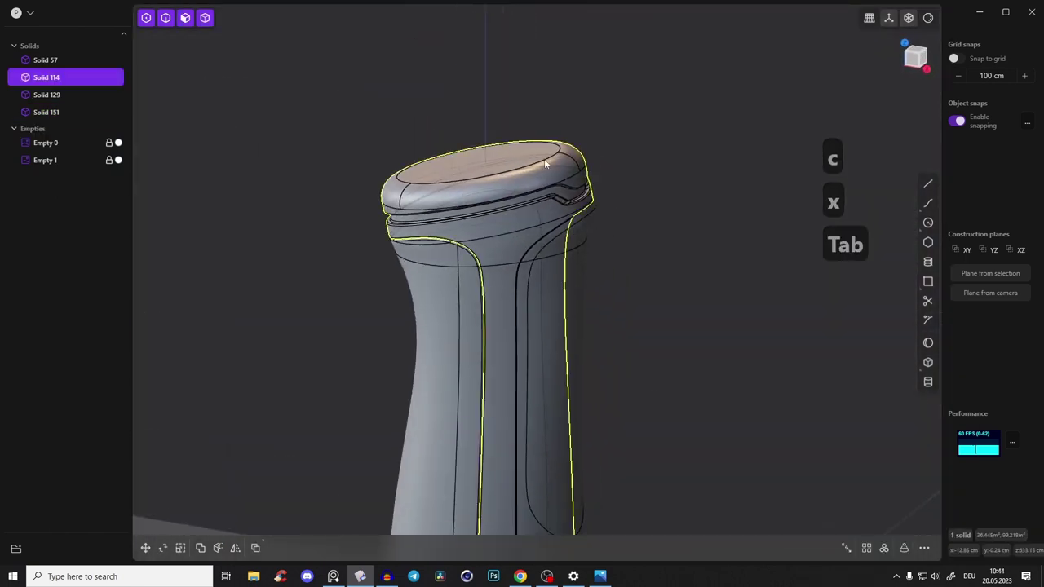
{"action": "key", "text": "h"}
{"action": "left_click", "coordinate": [466, 343]}
{"action": "key", "text": "h"}
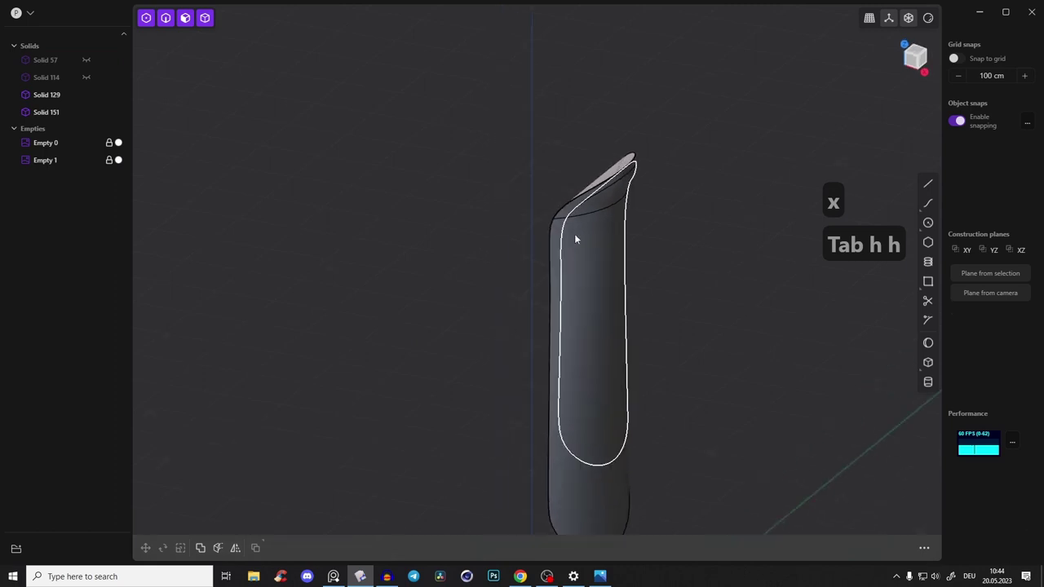
Step: Delete the inner front panel solid
{"action": "left_click", "coordinate": [600, 246]}
{"action": "middle_click_drag", "start_coordinate": [601, 247], "coordinate": [528, 261]}
{"action": "key", "text": "x"}
{"action": "key", "text": "ctrl+z"}
{"action": "key", "text": "x"}
Step: Delete the recess and back faces of the remaining panel solid to leave only its outer rim as a sheet
{"action": "key", "text": "3"}
{"action": "left_click", "coordinate": [641, 324]}
{"action": "middle_click_drag", "start_coordinate": [666, 377], "coordinate": [612, 268], "text": "shift"}
{"action": "key", "text": "x"}
Step: Hide both reference images, Empty 0 and Empty 1
{"action": "left_click", "coordinate": [87, 139]}
{"action": "left_click", "coordinate": [87, 156]}
{"action": "scroll", "coordinate": [465, 448], "scroll_direction": "down", "scroll_amount": 3}
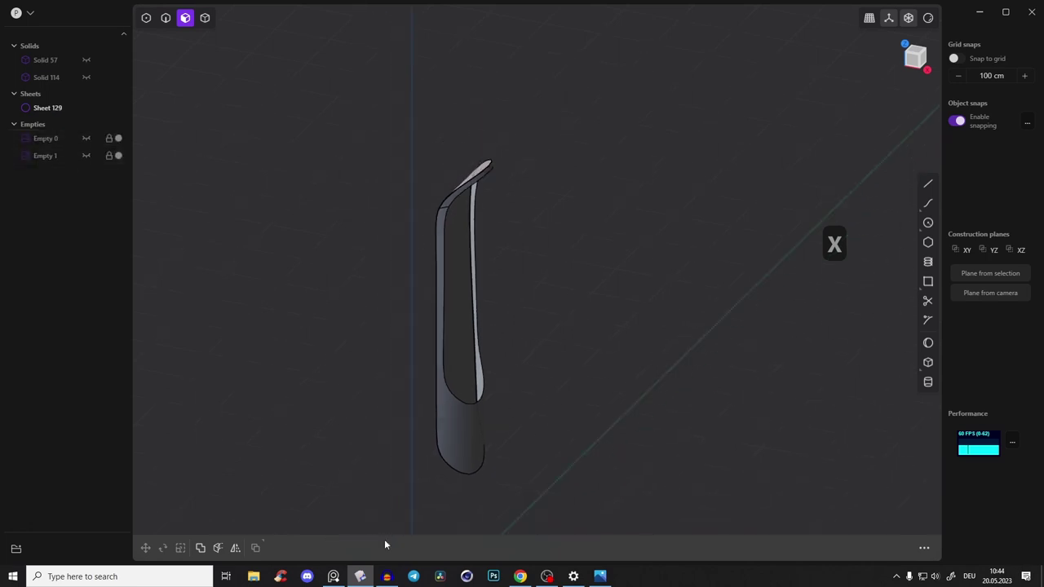
Step: Switch to the reference image board and examine the front view of the handle's switch panel
{"action": "left_click", "coordinate": [332, 577]}
{"action": "scroll", "coordinate": [298, 256], "scroll_direction": "down", "scroll_amount": 5}
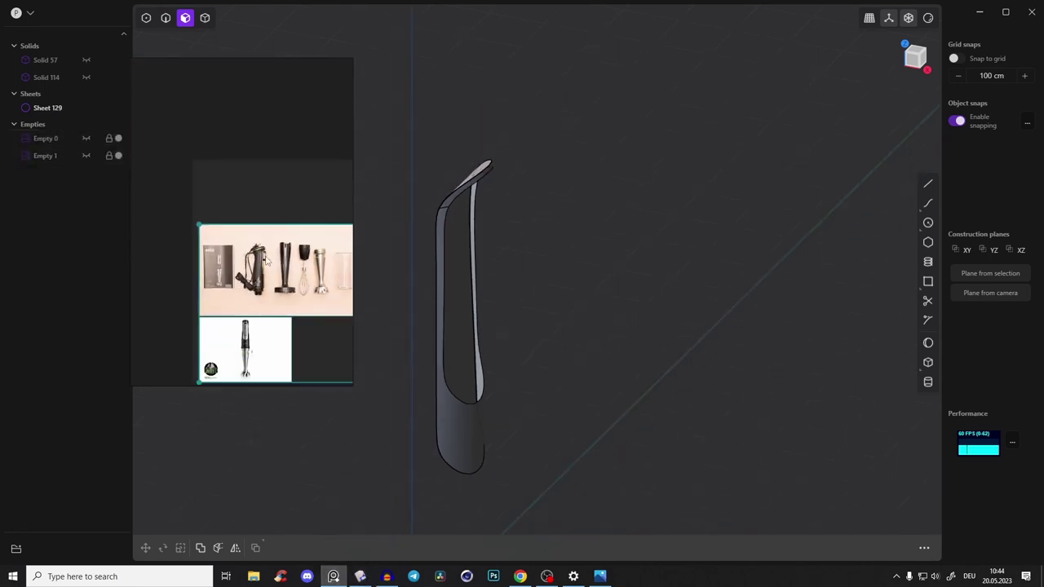
{"action": "scroll", "coordinate": [261, 359], "scroll_direction": "up", "scroll_amount": 8}
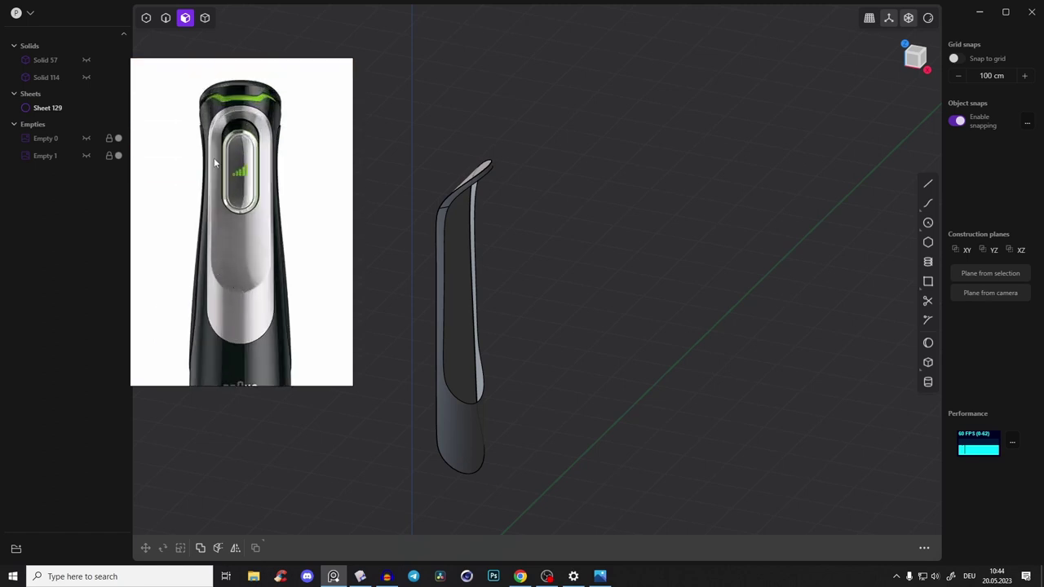
{"action": "left_click", "coordinate": [333, 576]}
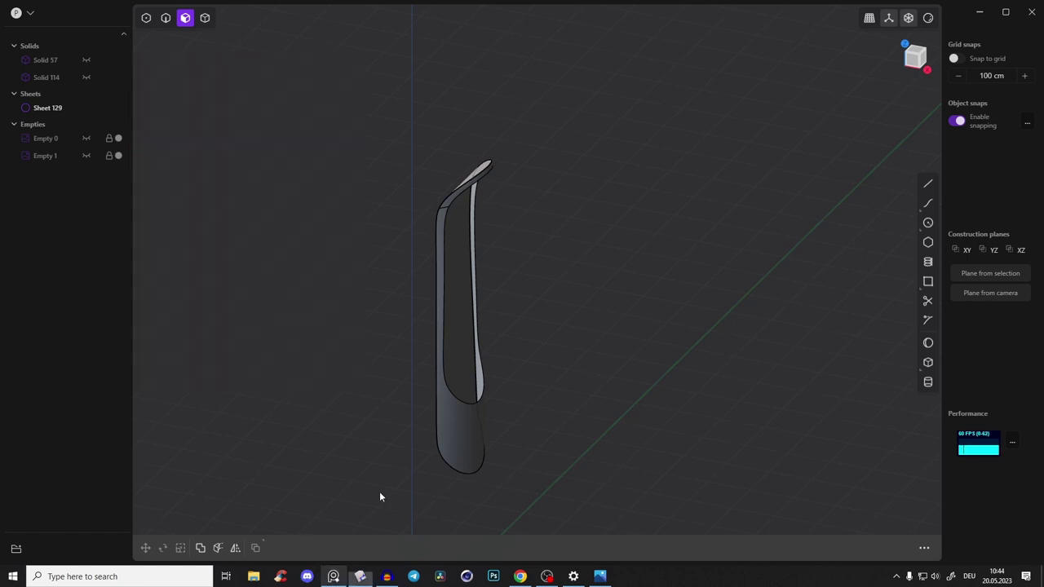
Step: Draw a straight line about 171 cm long across the panel opening between the rim's two long inner edges
{"action": "middle_click_drag", "start_coordinate": [359, 300], "coordinate": [424, 292]}
{"action": "scroll", "coordinate": [490, 277], "scroll_direction": "up", "scroll_amount": 2}
{"action": "right_click_drag", "start_coordinate": [520, 250], "coordinate": [516, 271]}
{"action": "scroll", "coordinate": [509, 266], "scroll_direction": "up", "scroll_amount": 3}
{"action": "key", "text": "2"}
{"action": "middle_click_drag", "start_coordinate": [510, 264], "coordinate": [493, 225]}
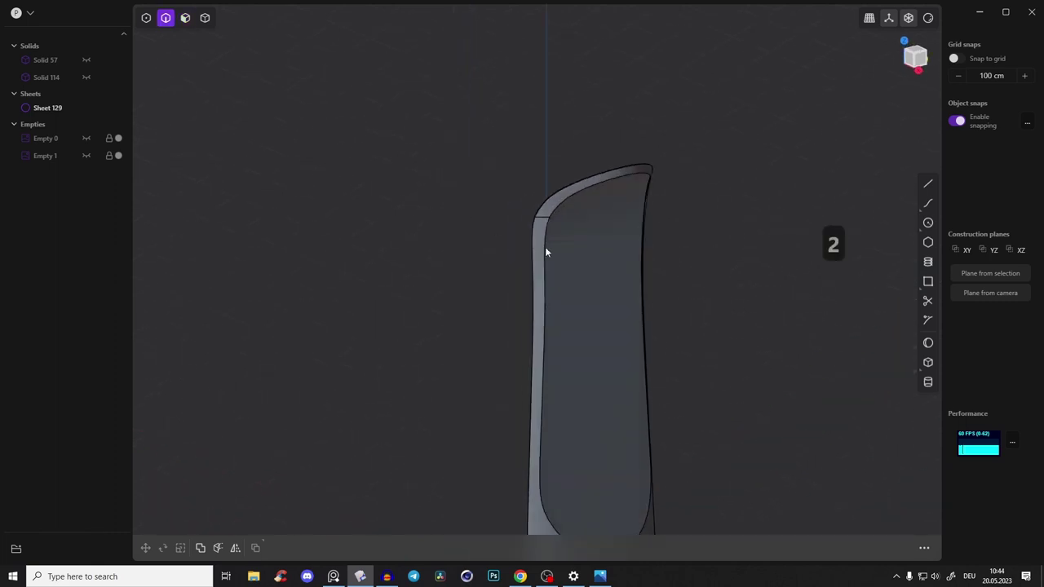
{"action": "right_click_drag", "start_coordinate": [493, 225], "coordinate": [447, 193]}
{"action": "middle_click_drag", "start_coordinate": [566, 266], "coordinate": [577, 282]}
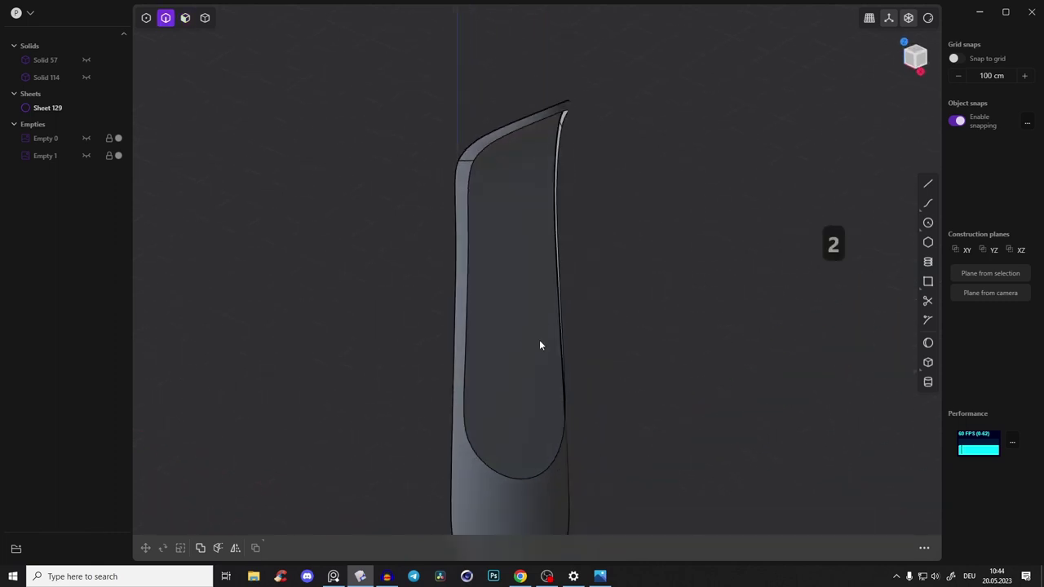
{"action": "left_click", "coordinate": [928, 184]}
{"action": "middle_click_drag", "start_coordinate": [584, 308], "coordinate": [630, 278]}
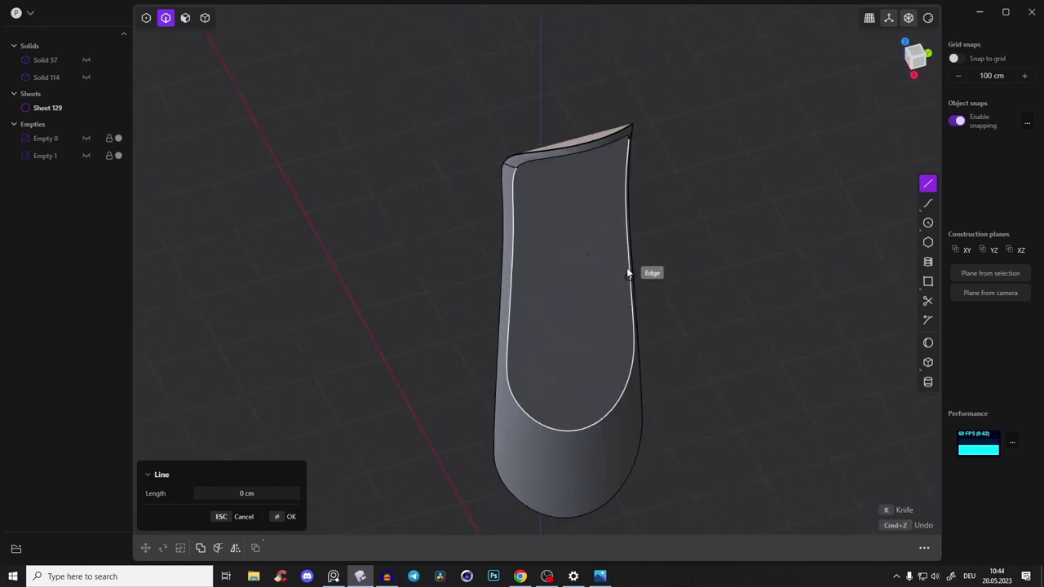
{"action": "left_click", "coordinate": [629, 263]}
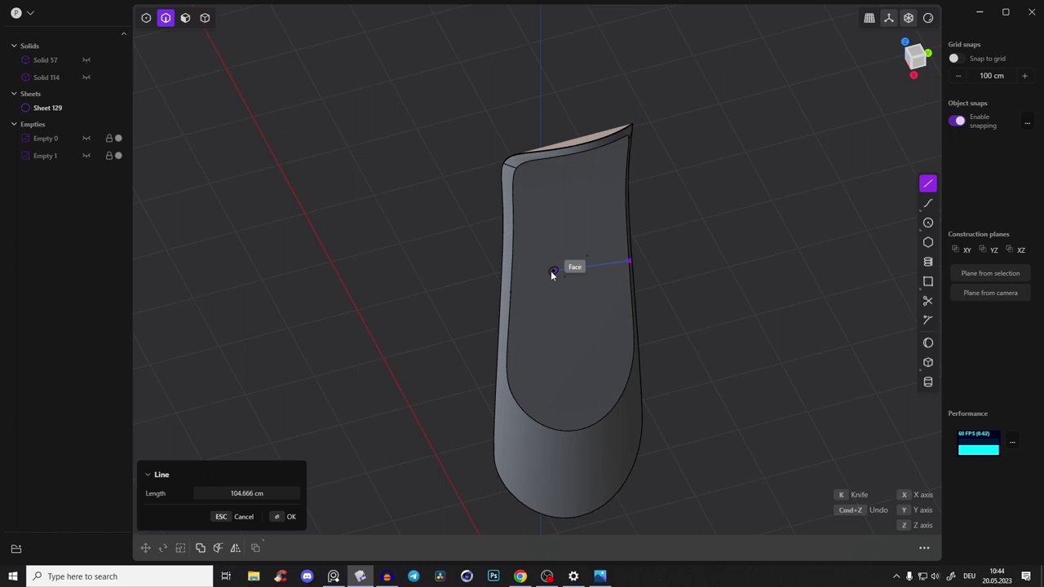
{"action": "left_click", "coordinate": [509, 292]}
Step: Bow the line across the opening into an arc by moving its middle control point outward
{"action": "middle_click_drag", "start_coordinate": [573, 279], "coordinate": [606, 284]}
{"action": "key", "text": "alt+1"}
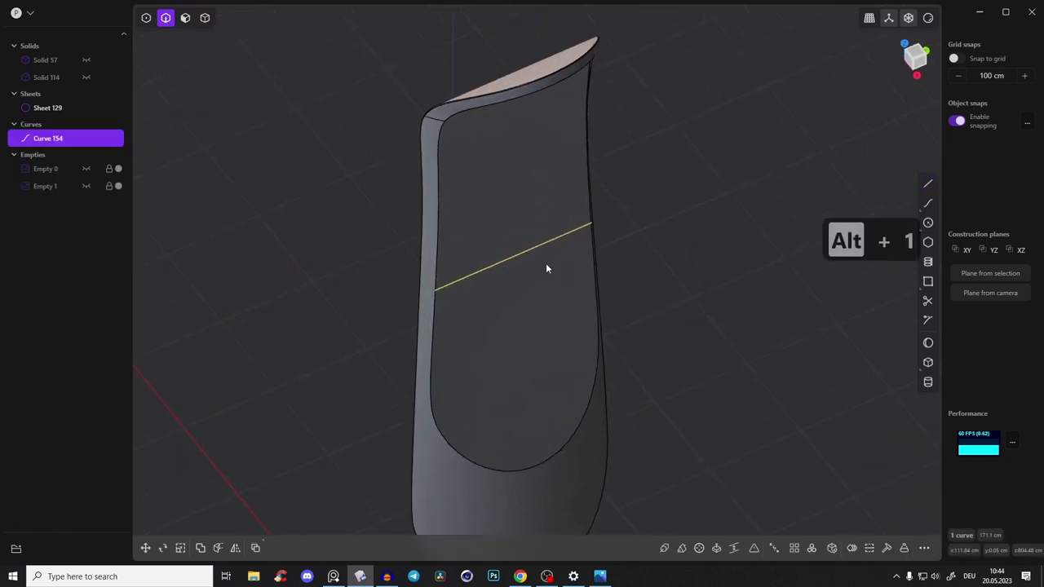
{"action": "key", "text": "1"}
{"action": "middle_click_drag", "start_coordinate": [558, 274], "coordinate": [533, 315]}
{"action": "key", "text": "g"}
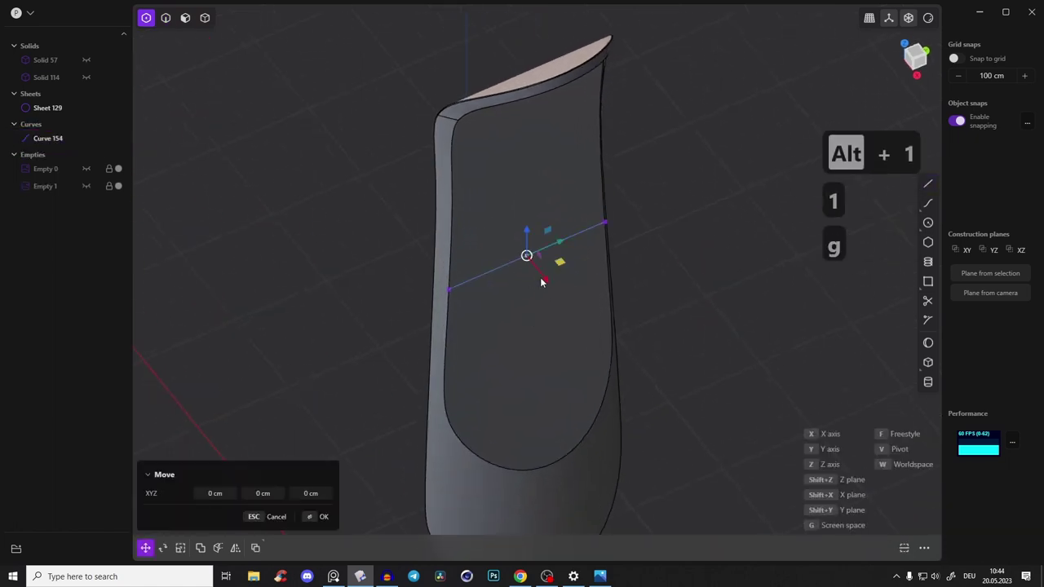
{"action": "left_click", "coordinate": [648, 249]}
Step: Select the closed inner edge loop of the rim around the opening and duplicate it as a separate curve
{"action": "key", "text": "2"}
{"action": "middle_click_drag", "start_coordinate": [486, 258], "coordinate": [552, 246]}
{"action": "middle_click_drag", "start_coordinate": [376, 358], "coordinate": [552, 168], "text": "shift"}
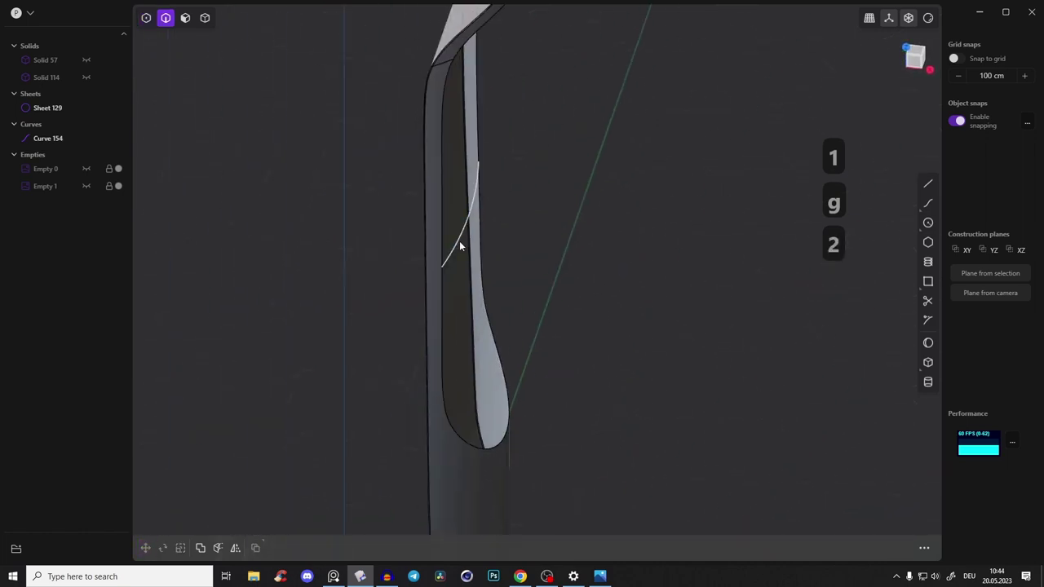
{"action": "middle_click_drag", "start_coordinate": [499, 234], "coordinate": [479, 217]}
{"action": "double_click", "coordinate": [507, 224]}
{"action": "middle_click_drag", "start_coordinate": [592, 172], "coordinate": [527, 210], "text": "shift"}
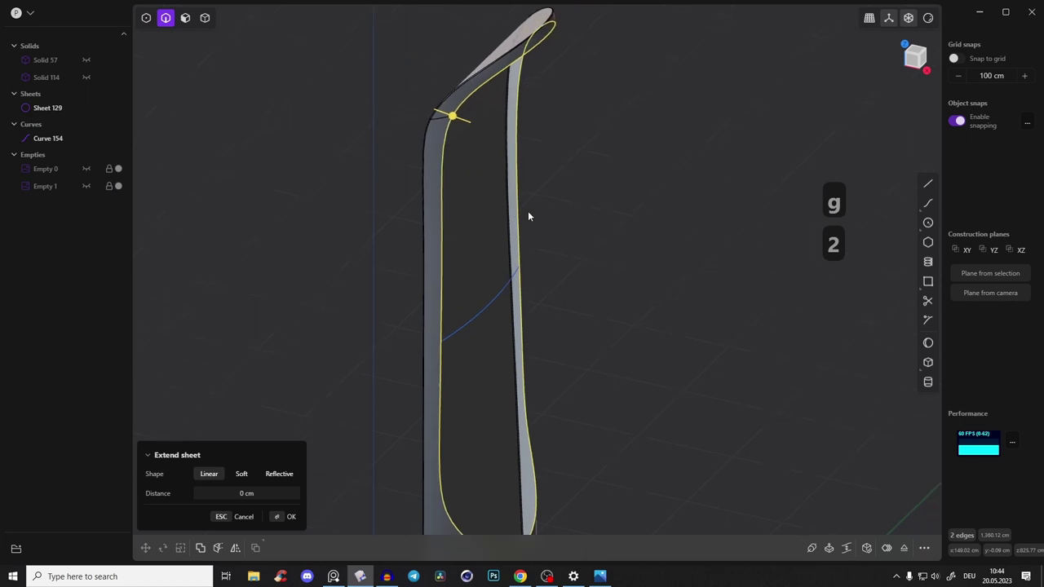
{"action": "left_click", "coordinate": [396, 258]}
{"action": "double_click", "coordinate": [445, 239]}
{"action": "middle_click_drag", "start_coordinate": [456, 162], "coordinate": [532, 138]}
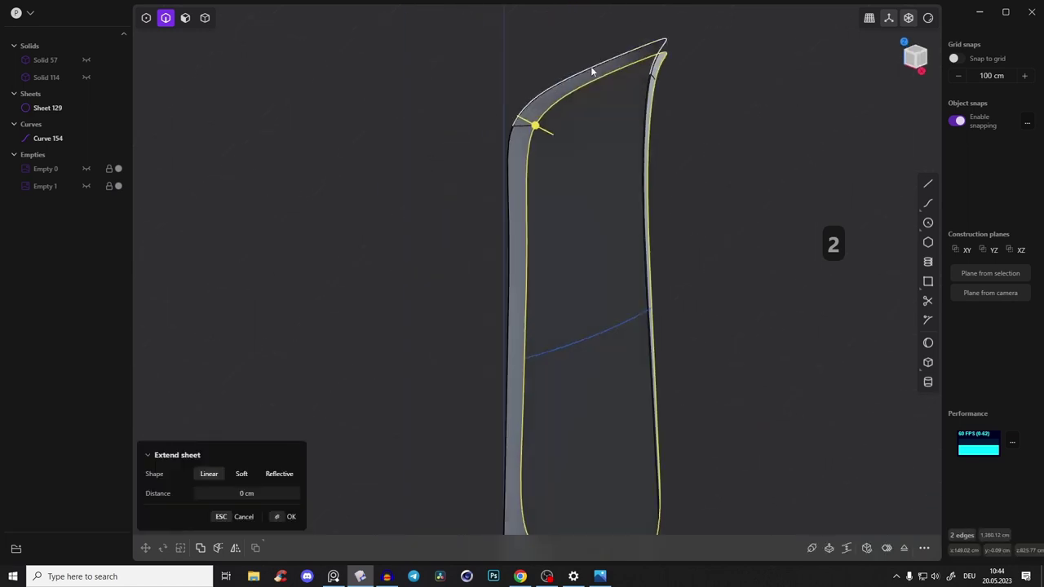
{"action": "middle_click_drag", "start_coordinate": [591, 72], "coordinate": [489, 67]}
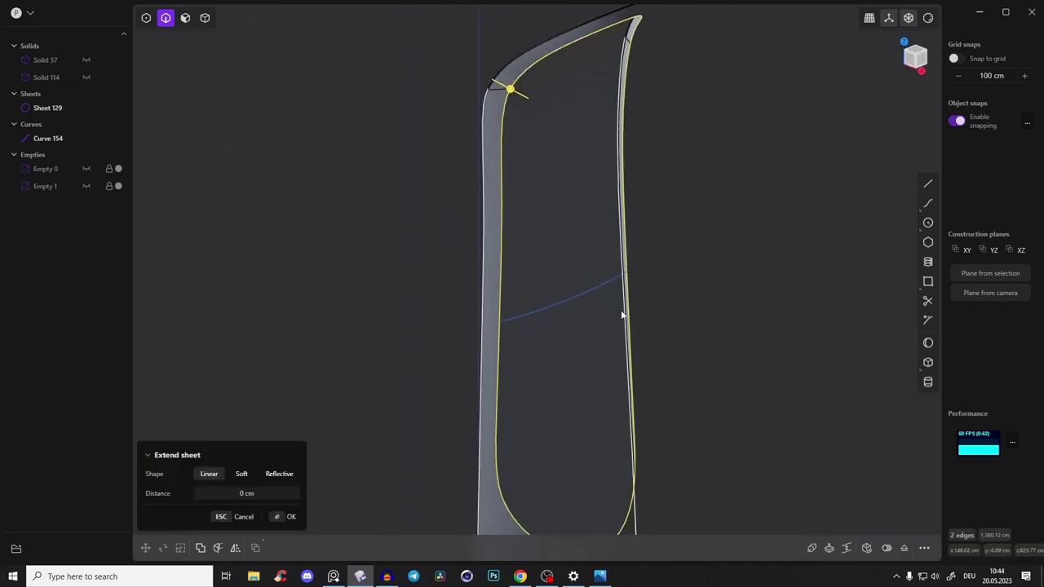
{"action": "key", "text": "d"}
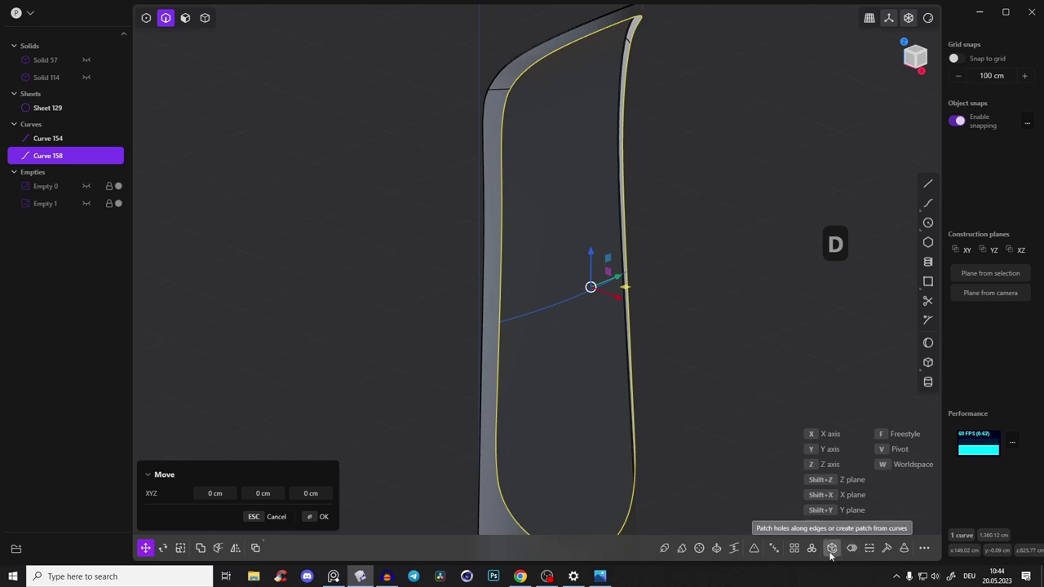
Step: Try to fill the duplicated rim curve with a Smooth patch and inspect its shape against the arc
{"action": "left_click", "coordinate": [832, 548]}
{"action": "middle_click_drag", "start_coordinate": [703, 438], "coordinate": [556, 311]}
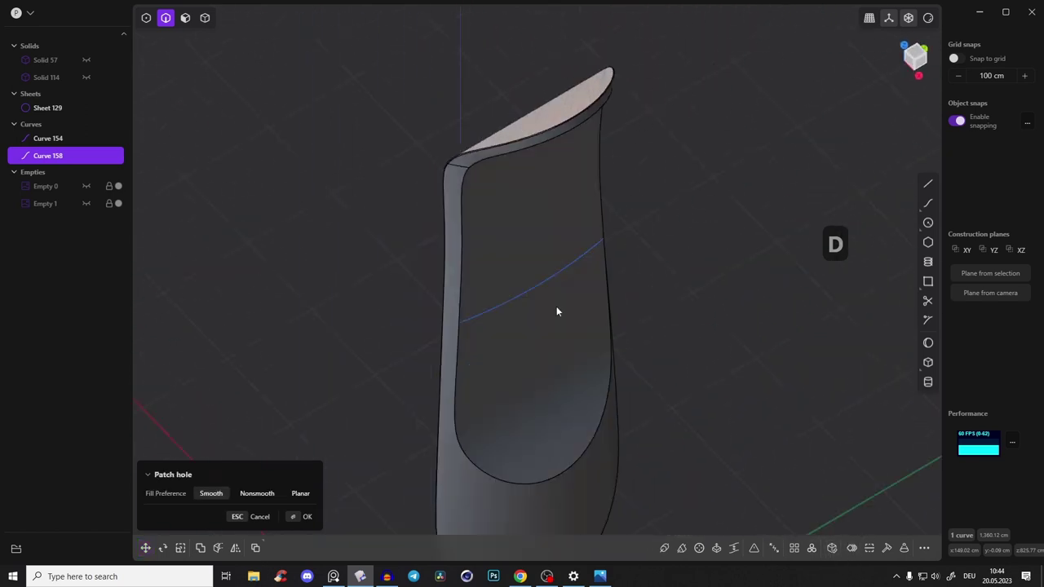
{"action": "middle_click_drag", "start_coordinate": [547, 275], "coordinate": [569, 202], "text": "shift"}
{"action": "scroll", "coordinate": [633, 237], "scroll_direction": "up", "scroll_amount": 4}
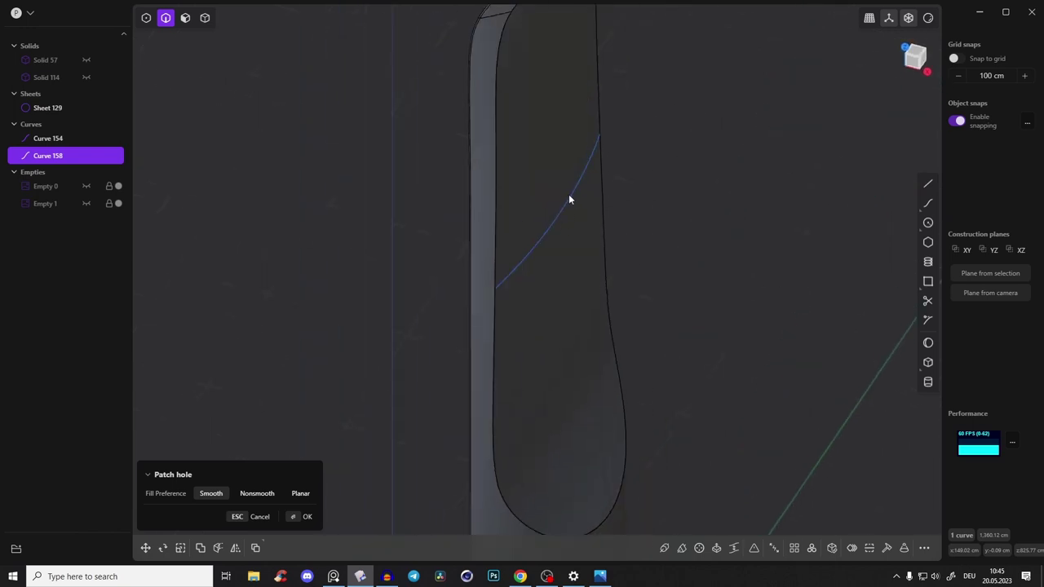
{"action": "middle_click_drag", "start_coordinate": [564, 203], "coordinate": [557, 188]}
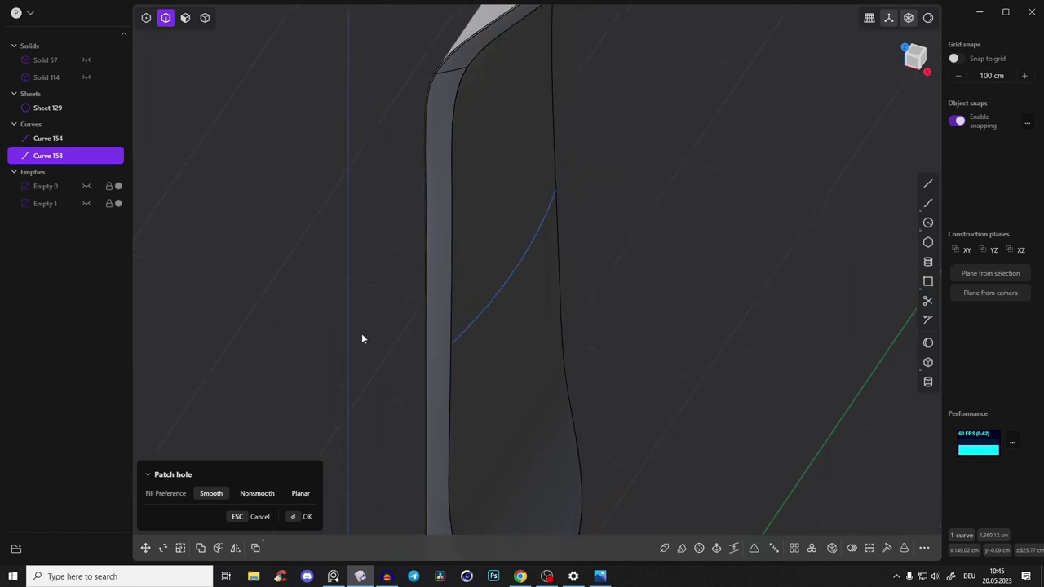
Step: Undo the patch attempt and remove the duplicated rim curve and the arc across the opening
{"action": "middle_click_drag", "start_coordinate": [522, 156], "coordinate": [625, 268]}
{"action": "key", "text": "ctrl+z"}
{"action": "key", "text": "ctrl+z"}
{"action": "key", "text": "ctrl+z"}
{"action": "key", "text": "x"}
{"action": "mouse_move", "coordinate": [613, 224]}
{"action": "middle_mouse_down"}
{"action": "mouse_move", "coordinate": [562, 179]}
{"action": "mouse_move", "coordinate": [576, 172]}
{"action": "mouse_move", "coordinate": [597, 219]}
{"action": "middle_mouse_up"}
{"action": "middle_click_drag", "start_coordinate": [668, 282], "coordinate": [543, 140]}
{"action": "left_click", "coordinate": [570, 242]}
{"action": "key", "text": "x"}
Step: Select the large curved face of the remaining panel sheet
{"action": "key", "text": "Tab"}
{"action": "key", "text": "3"}
{"action": "left_click", "coordinate": [606, 214]}
{"action": "mouse_move", "coordinate": [601, 174]}
{"action": "middle_mouse_down"}
{"action": "mouse_move", "coordinate": [502, 165]}
{"action": "mouse_move", "coordinate": [599, 183]}
{"action": "middle_mouse_up"}
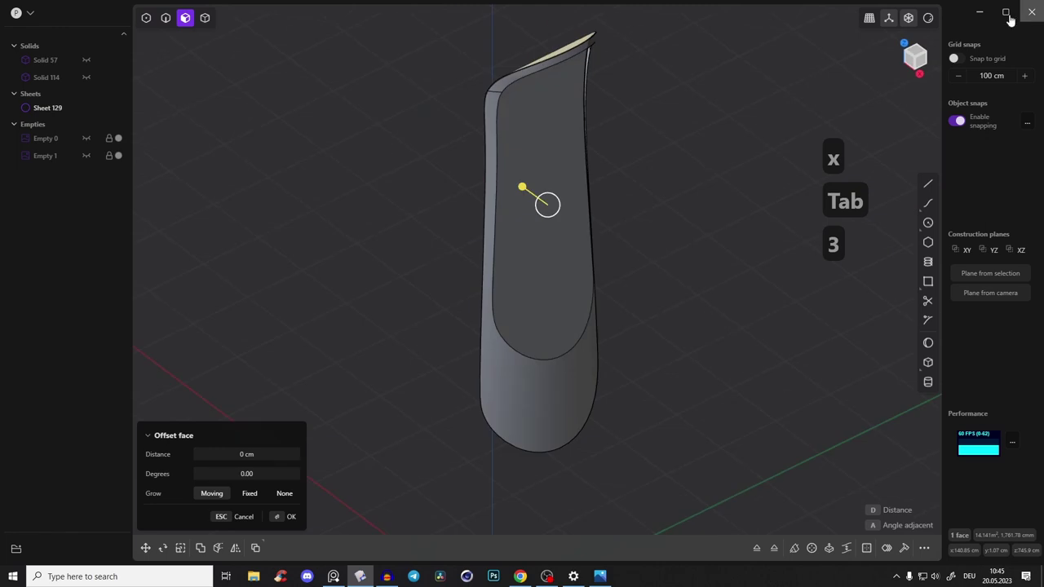
Step: In the right view, draw a horizontal line about 321 cm long across the body, above the opening's rounded lower end
{"action": "left_click", "coordinate": [917, 58]}
{"action": "scroll", "coordinate": [652, 310], "scroll_direction": "up", "scroll_amount": 2}
{"action": "middle_click_drag", "start_coordinate": [703, 339], "coordinate": [699, 285], "text": "shift"}
{"action": "left_click", "coordinate": [699, 286]}
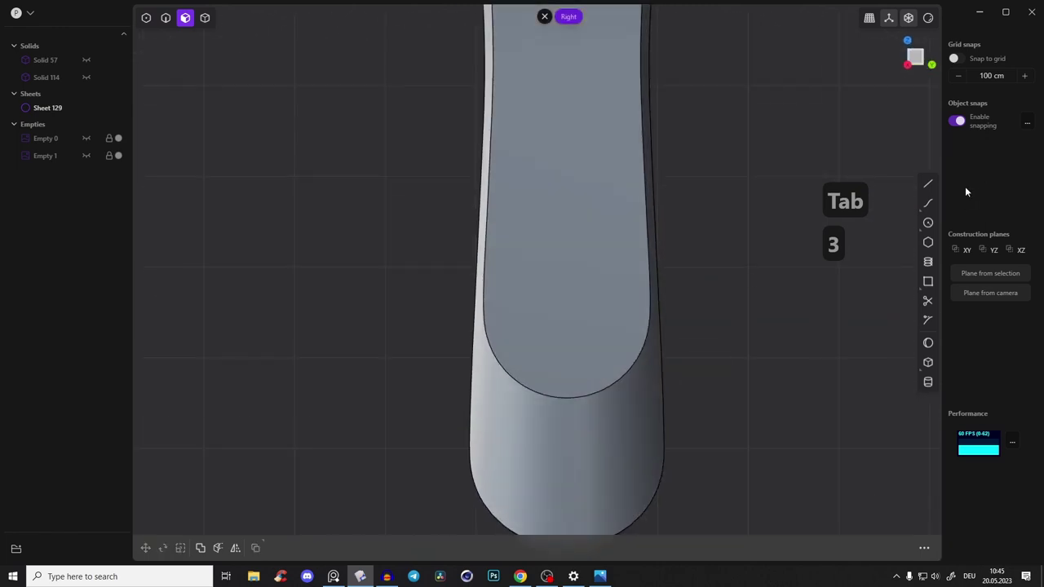
{"action": "left_click", "coordinate": [927, 183]}
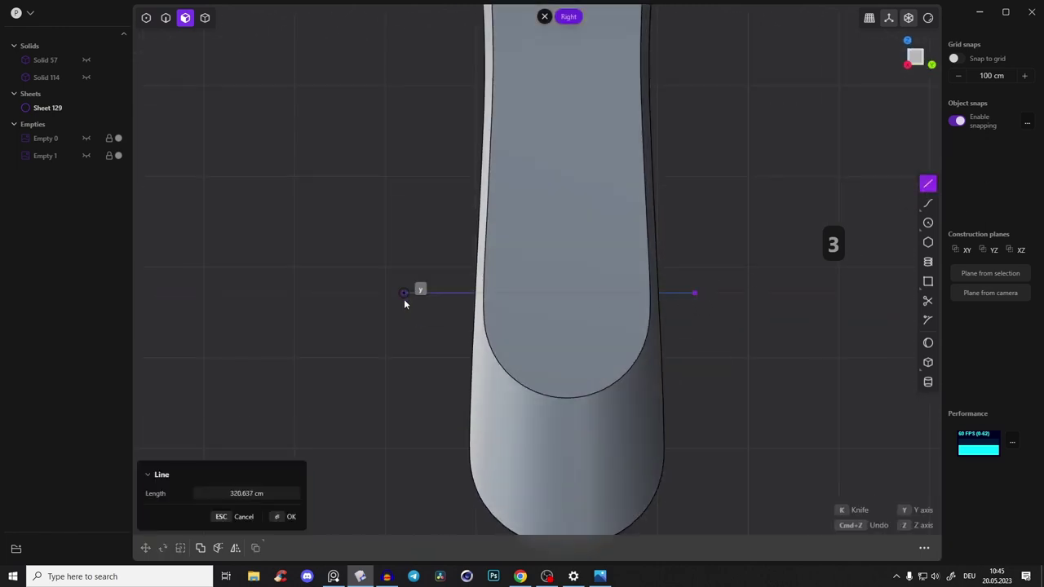
{"action": "left_click", "coordinate": [406, 291]}
Step: Cut the body sheet with the horizontal line, and delete that line
{"action": "key", "text": "c"}
{"action": "left_click", "coordinate": [585, 246]}
{"action": "middle_click_drag", "start_coordinate": [686, 227], "coordinate": [745, 271]}
{"action": "key", "text": "2"}
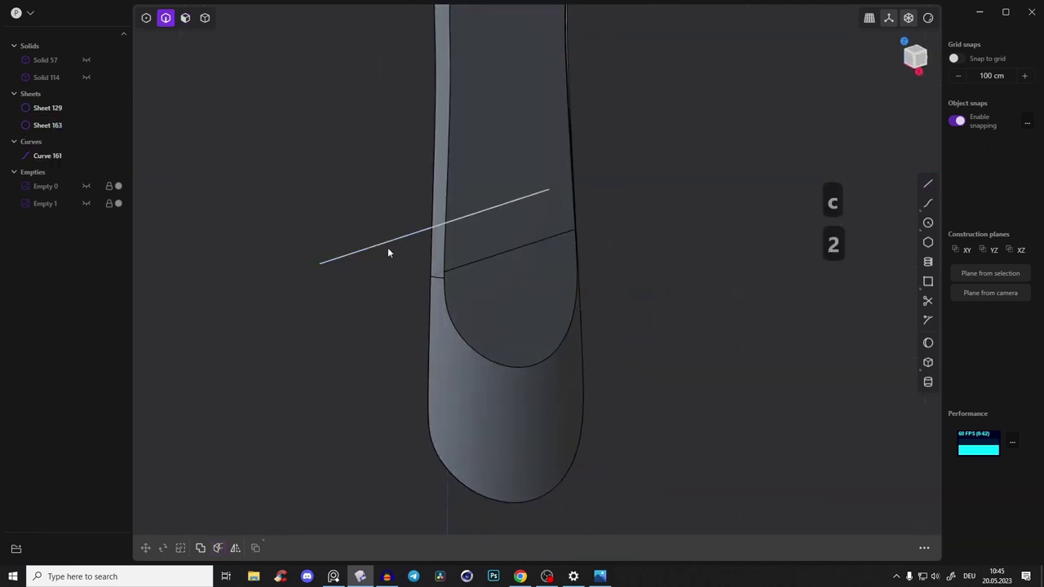
{"action": "left_click", "coordinate": [389, 248]}
{"action": "key", "text": "x"}
Step: Duplicate all edges around the front opening in place as a separate outline curve
{"action": "middle_click_drag", "start_coordinate": [499, 233], "coordinate": [432, 217]}
{"action": "left_click", "coordinate": [432, 213]}
{"action": "left_click", "coordinate": [472, 72], "text": "shift"}
{"action": "middle_click_drag", "start_coordinate": [567, 343], "coordinate": [568, 334]}
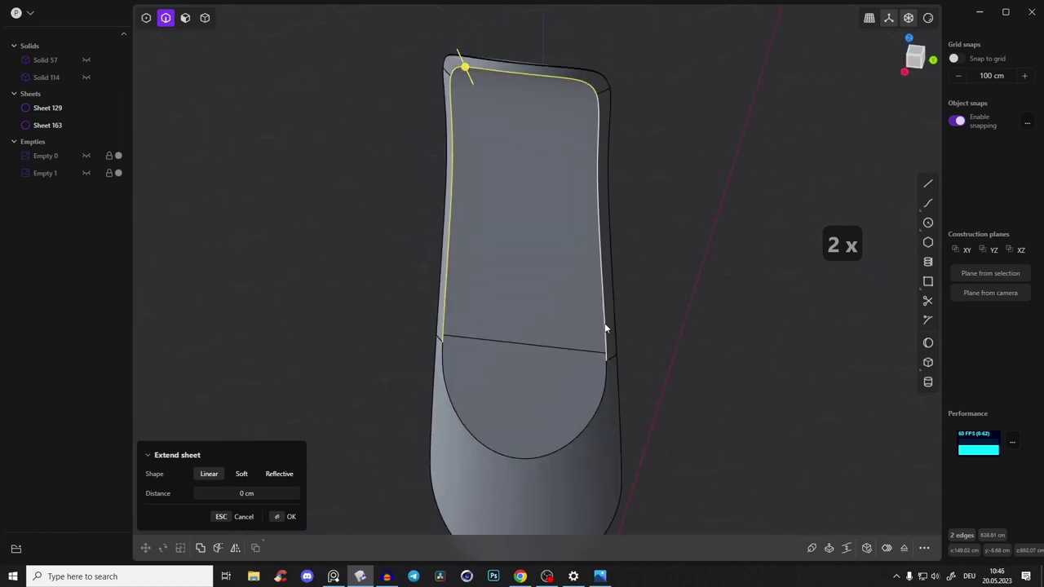
{"action": "left_click", "coordinate": [606, 326]}
{"action": "left_click", "coordinate": [601, 394]}
{"action": "key", "text": "d"}
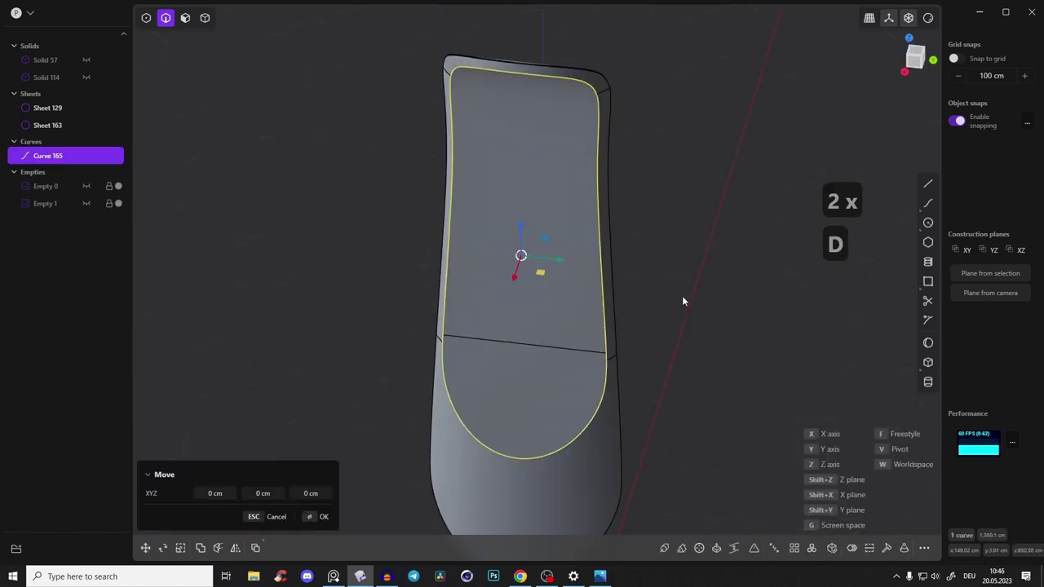
{"action": "middle_click_drag", "start_coordinate": [591, 273], "coordinate": [556, 164]}
{"action": "left_click", "coordinate": [572, 168]}
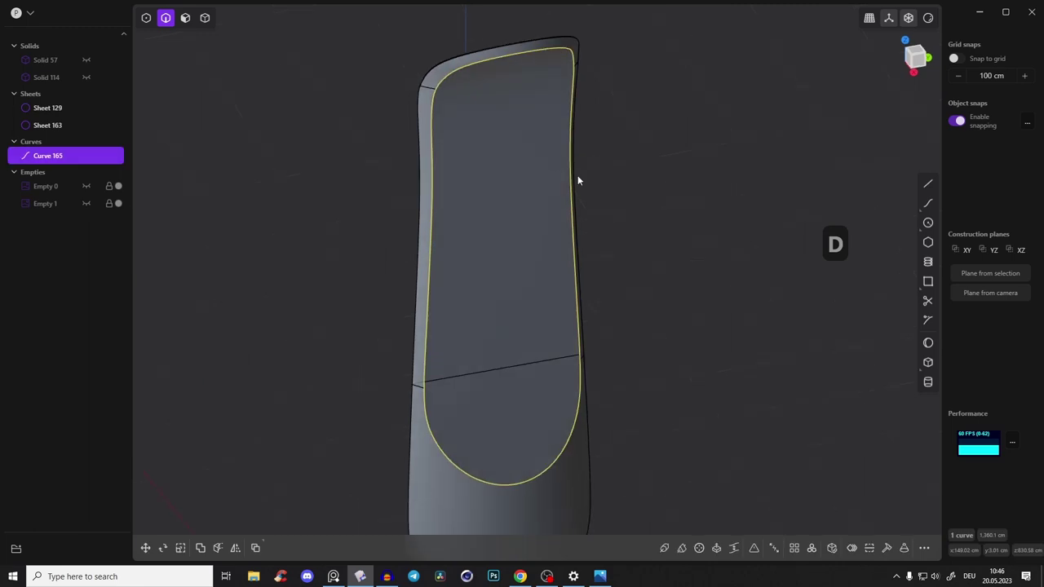
Step: Unjoin the duplicated outline into separate upper, lower and side curves
{"action": "key", "text": "alt+j"}
{"action": "left_click", "coordinate": [475, 64]}
{"action": "left_click", "coordinate": [429, 135]}
{"action": "middle_click_drag", "start_coordinate": [463, 203], "coordinate": [505, 210]}
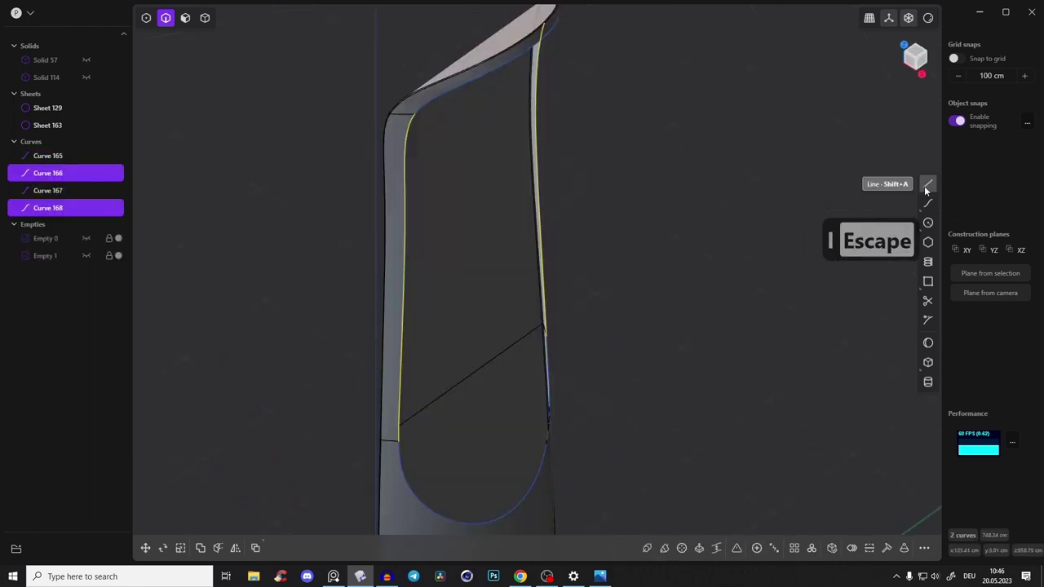
Step: Draw a straight line connecting the lower endpoints of the two long side curves
{"action": "left_click", "coordinate": [926, 186]}
{"action": "middle_click_drag", "start_coordinate": [543, 334], "coordinate": [490, 332], "text": "shift"}
{"action": "scroll", "coordinate": [441, 354], "scroll_direction": "up", "scroll_amount": 3}
{"action": "left_click", "coordinate": [439, 347]}
{"action": "middle_click_drag", "start_coordinate": [613, 310], "coordinate": [757, 373]}
{"action": "left_click", "coordinate": [761, 406]}
Step: Draw a second straight line connecting the upper endpoints of the two side curves
{"action": "middle_click_drag", "start_coordinate": [751, 330], "coordinate": [815, 245]}
{"action": "left_click", "coordinate": [927, 184]}
{"action": "middle_click_drag", "start_coordinate": [693, 163], "coordinate": [442, 86]}
{"action": "left_click", "coordinate": [423, 88]}
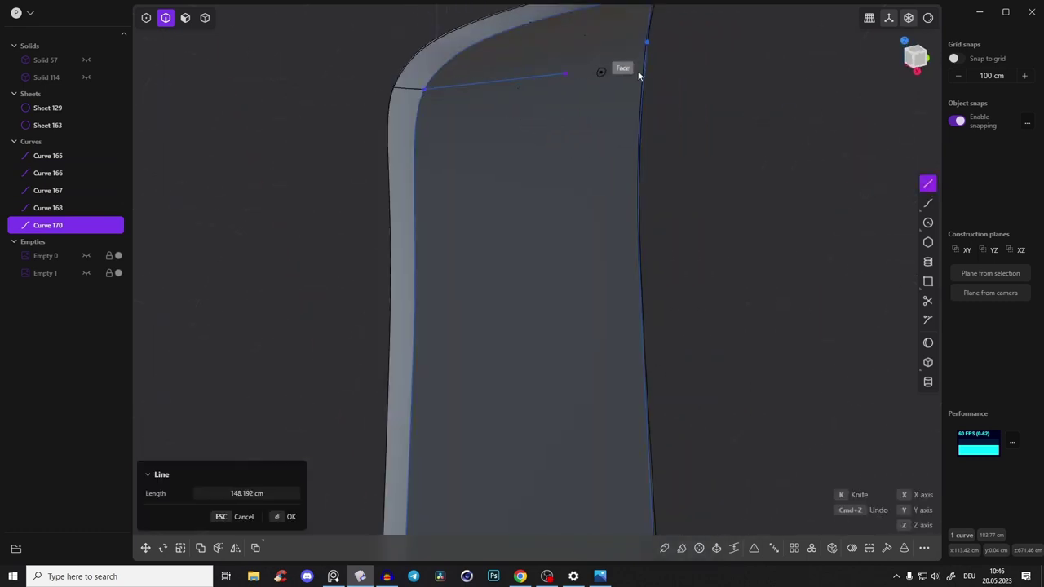
{"action": "middle_click_drag", "start_coordinate": [638, 75], "coordinate": [531, 107]}
{"action": "left_click", "coordinate": [534, 87]}
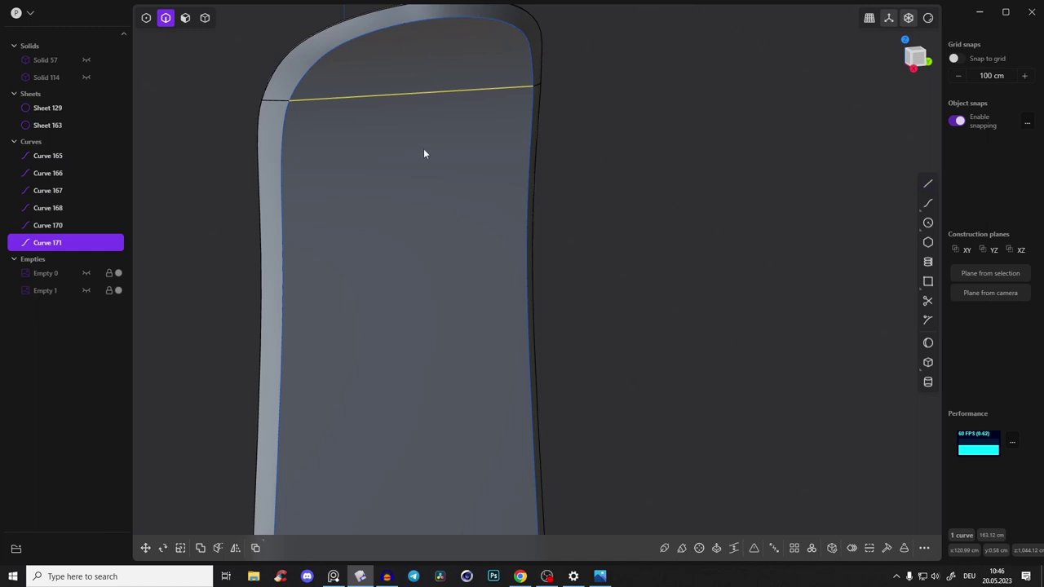
Step: Give both straight connecting lines across the opening a middle control point
{"action": "middle_click_drag", "start_coordinate": [491, 274], "coordinate": [559, 212], "text": "shift"}
{"action": "scroll", "coordinate": [559, 212], "scroll_direction": "down", "scroll_amount": 3}
{"action": "left_click", "coordinate": [543, 469], "text": "shift"}
{"action": "key", "text": "e"}
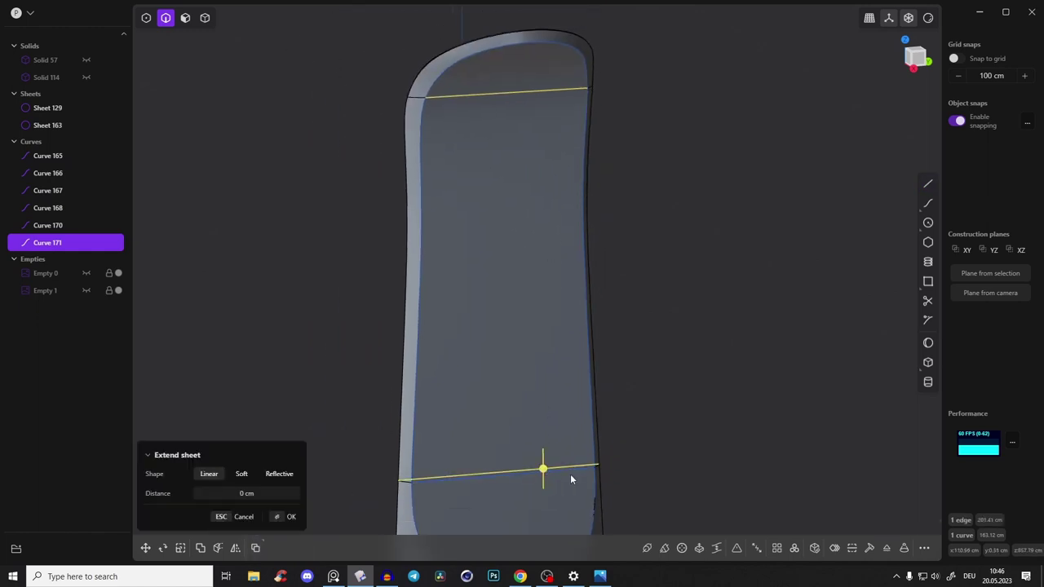
{"action": "key", "text": "Escape"}
{"action": "left_click", "coordinate": [571, 470]}
{"action": "left_click", "coordinate": [545, 91]}
{"action": "middle_click_drag", "start_coordinate": [545, 92], "coordinate": [616, 164]}
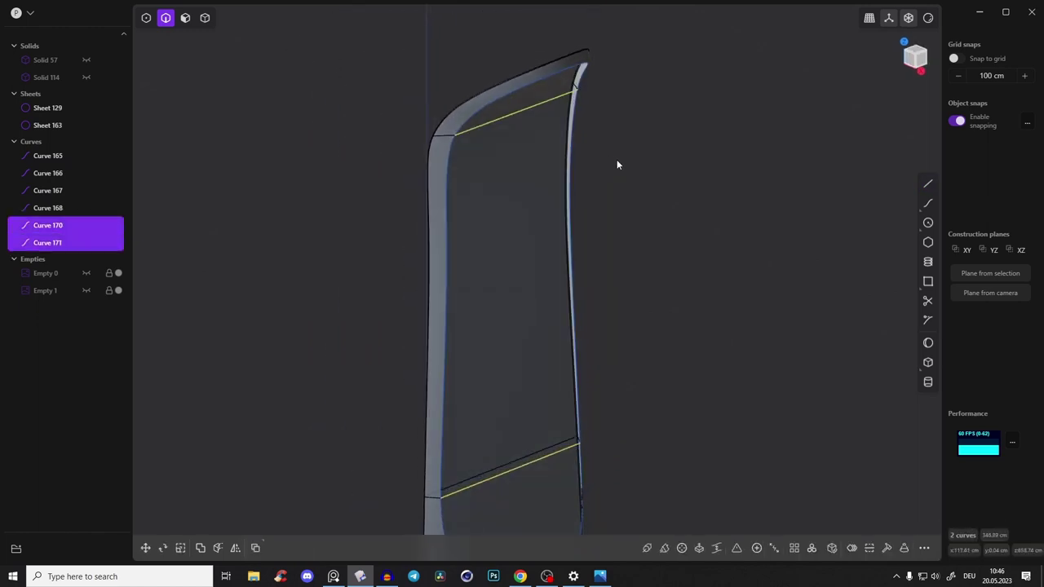
{"action": "key", "text": "alt+1"}
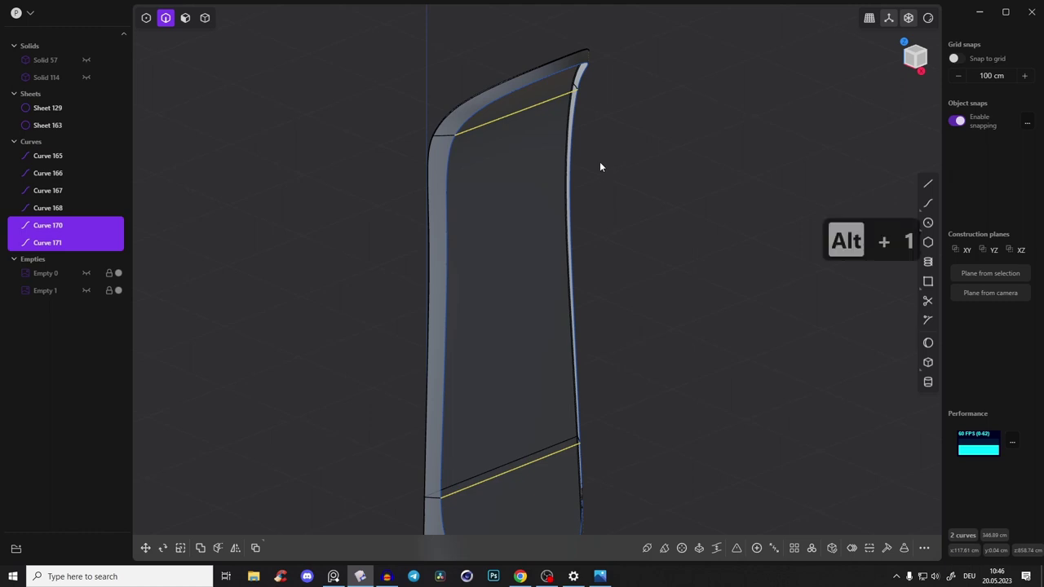
Step: Move the middle control points of both connecting lines about 10 cm outward along X
{"action": "key", "text": "1"}
{"action": "left_click", "coordinate": [515, 114]}
{"action": "left_click", "coordinate": [507, 469], "text": "shift"}
{"action": "middle_click_drag", "start_coordinate": [507, 469], "coordinate": [537, 404]}
{"action": "key", "text": "g"}
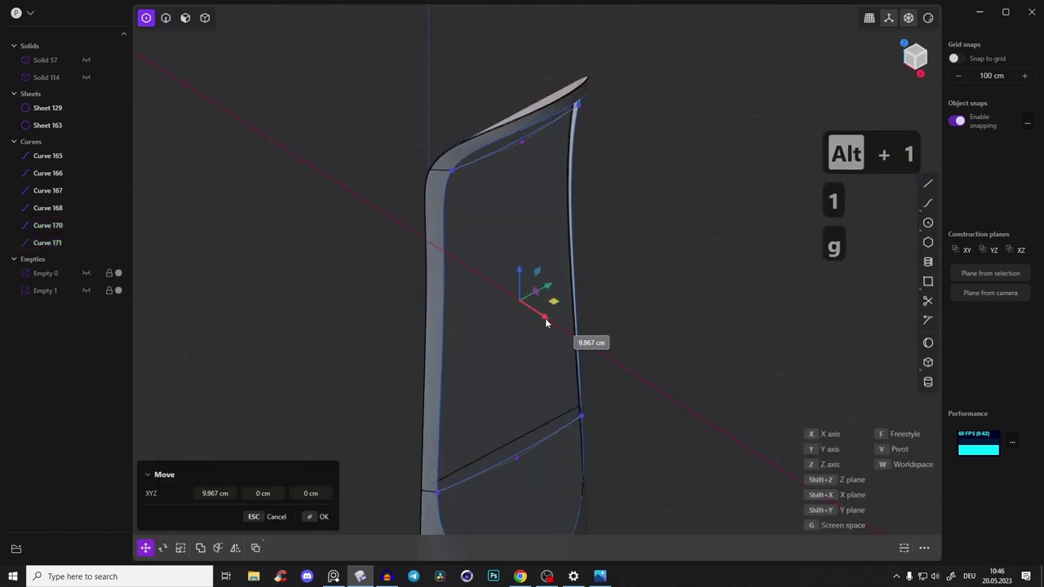
{"action": "left_click", "coordinate": [602, 288]}
Step: Try to loft between the two side curves, using the upper and lower cross curves as guides
{"action": "key", "text": "2"}
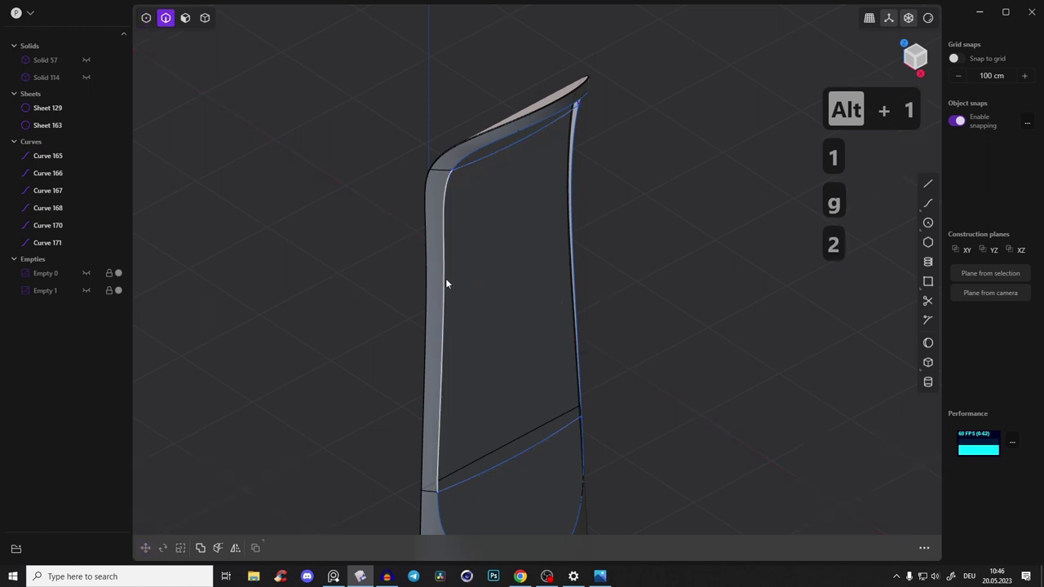
{"action": "left_click", "coordinate": [445, 278]}
{"action": "middle_click_drag", "start_coordinate": [531, 266], "coordinate": [593, 233]}
{"action": "left_click", "coordinate": [591, 239], "text": "shift"}
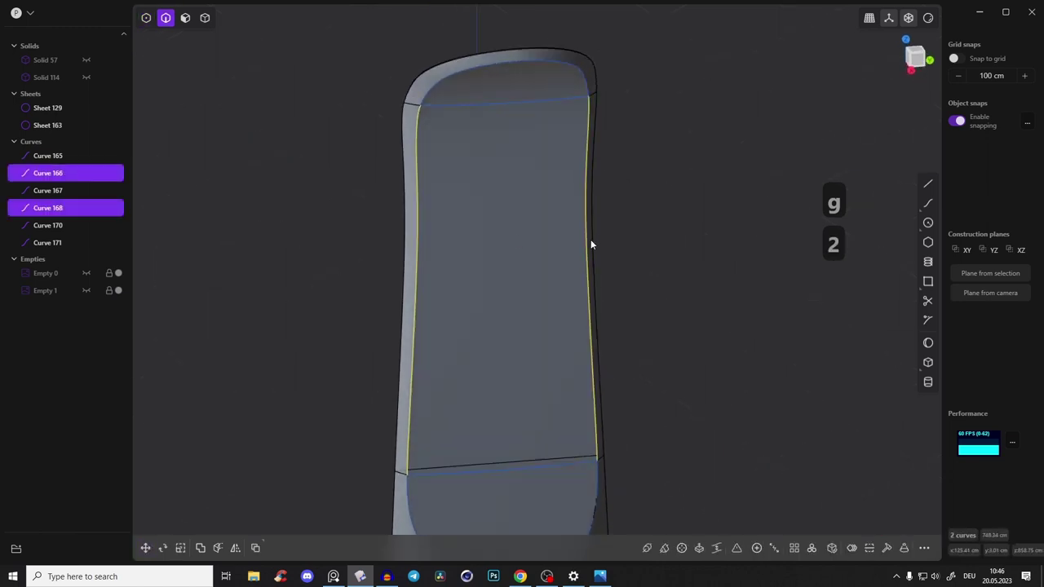
{"action": "key", "text": "l"}
{"action": "middle_click_drag", "start_coordinate": [531, 217], "coordinate": [630, 201]}
{"action": "left_click", "coordinate": [539, 98]}
{"action": "left_click", "coordinate": [534, 478]}
{"action": "middle_click_drag", "start_coordinate": [536, 477], "coordinate": [601, 343]}
{"action": "key", "text": "ctrl+z"}
Step: Move the middle control points of both cross curves a further 27.4 cm or so outward along X
{"action": "middle_click_drag", "start_coordinate": [578, 226], "coordinate": [532, 134]}
{"action": "left_click", "coordinate": [501, 96]}
{"action": "key", "text": "1"}
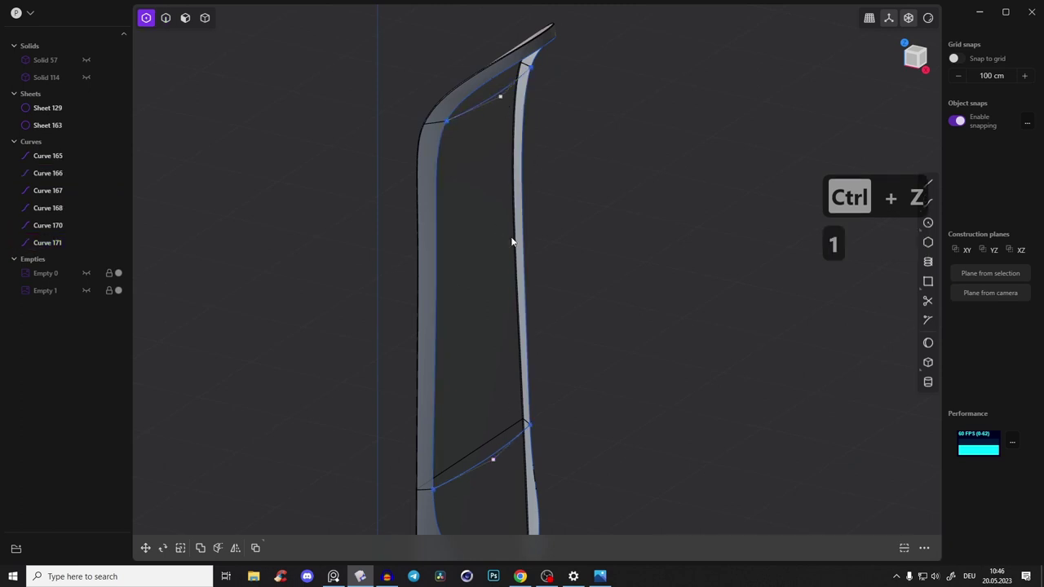
{"action": "key", "text": "g"}
{"action": "left_click_drag", "start_coordinate": [540, 292], "coordinate": [552, 297]}
{"action": "middle_click_drag", "start_coordinate": [514, 174], "coordinate": [583, 276]}
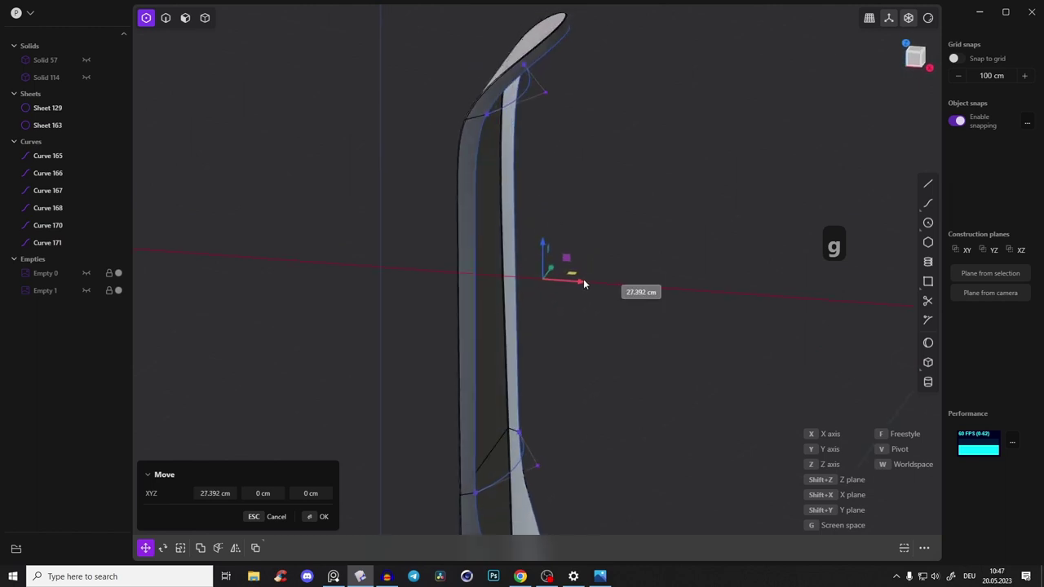
{"action": "left_click", "coordinate": [592, 151]}
Step: Loft a surface between the two side curves, guided by the more strongly bowed upper and lower cross curves
{"action": "middle_click_drag", "start_coordinate": [583, 152], "coordinate": [441, 157]}
{"action": "key", "text": "2"}
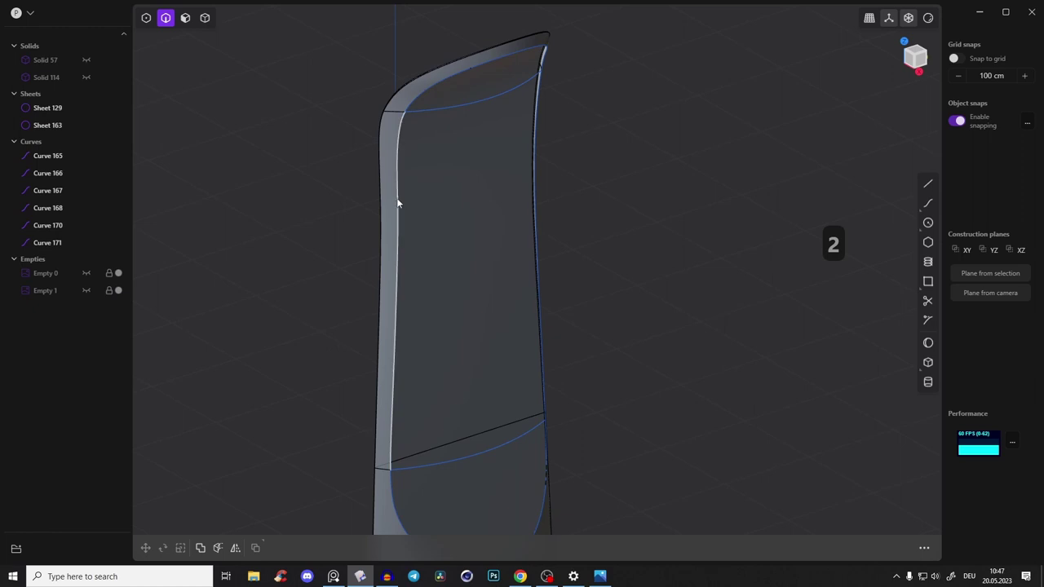
{"action": "left_click", "coordinate": [396, 198]}
{"action": "middle_click_drag", "start_coordinate": [531, 191], "coordinate": [527, 86]}
{"action": "left_click", "coordinate": [568, 122], "text": "shift"}
{"action": "key", "text": "l"}
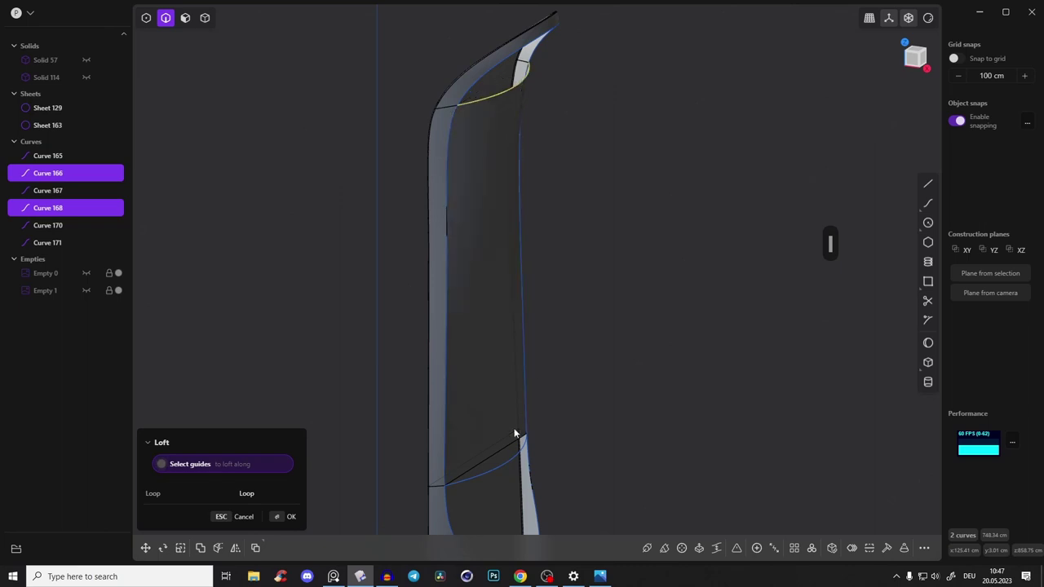
{"action": "middle_click_drag", "start_coordinate": [517, 459], "coordinate": [605, 257]}
{"action": "key", "text": "Return"}
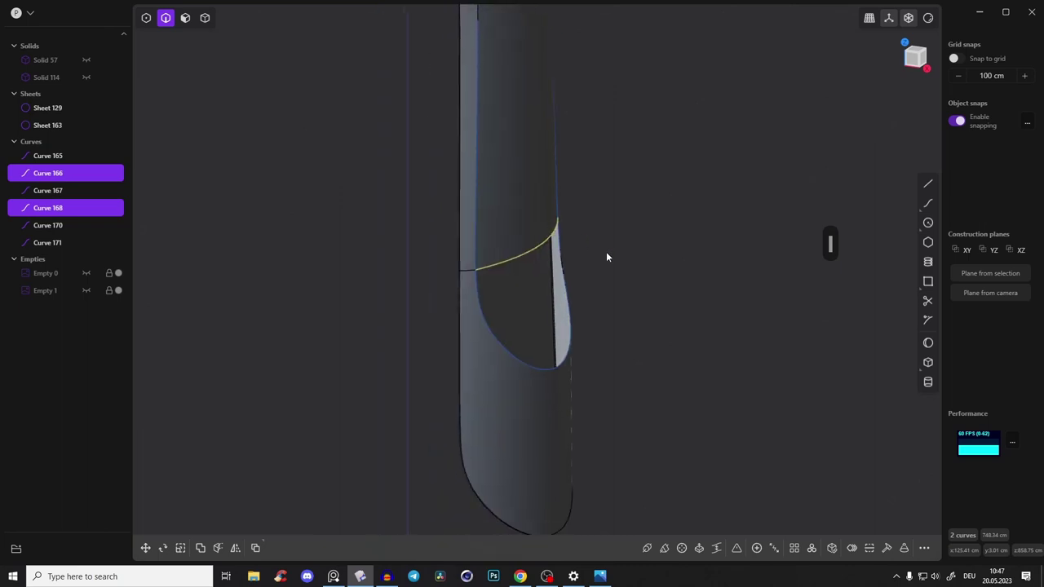
{"action": "left_click", "coordinate": [594, 222]}
Step: Join the lower cross curve with the rounded lower outline, and fill the loop with Patch hole
{"action": "middle_click_drag", "start_coordinate": [594, 217], "coordinate": [555, 250]}
{"action": "left_click", "coordinate": [556, 250]}
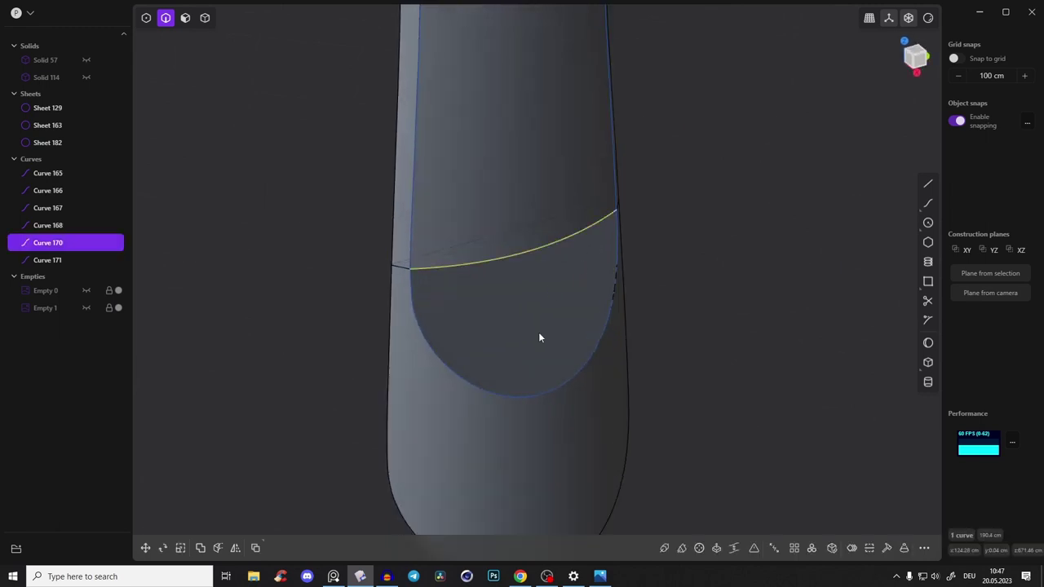
{"action": "left_click", "coordinate": [514, 399], "text": "shift"}
{"action": "middle_click_drag", "start_coordinate": [538, 396], "coordinate": [674, 387]}
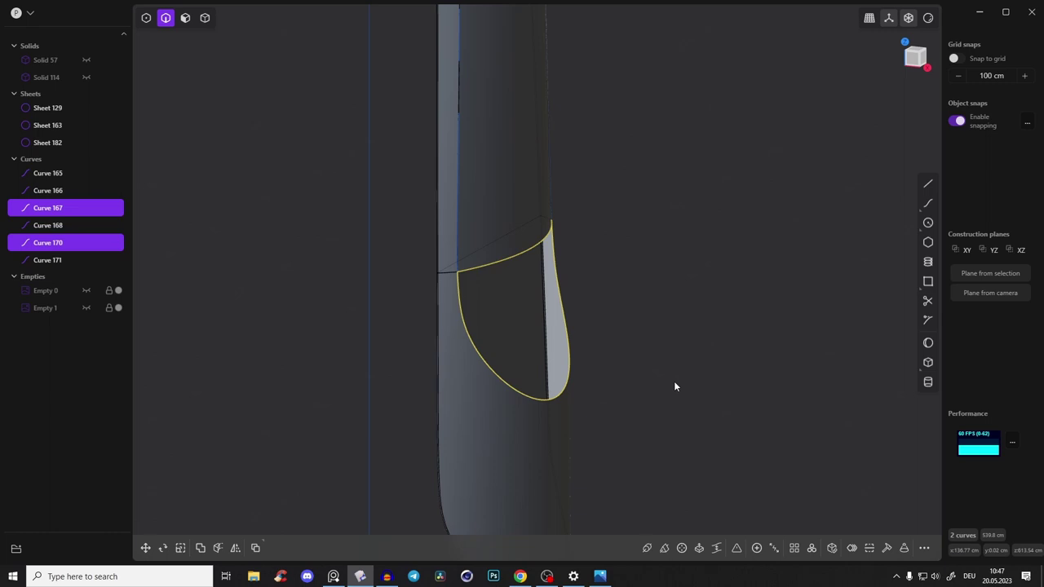
{"action": "key", "text": "j"}
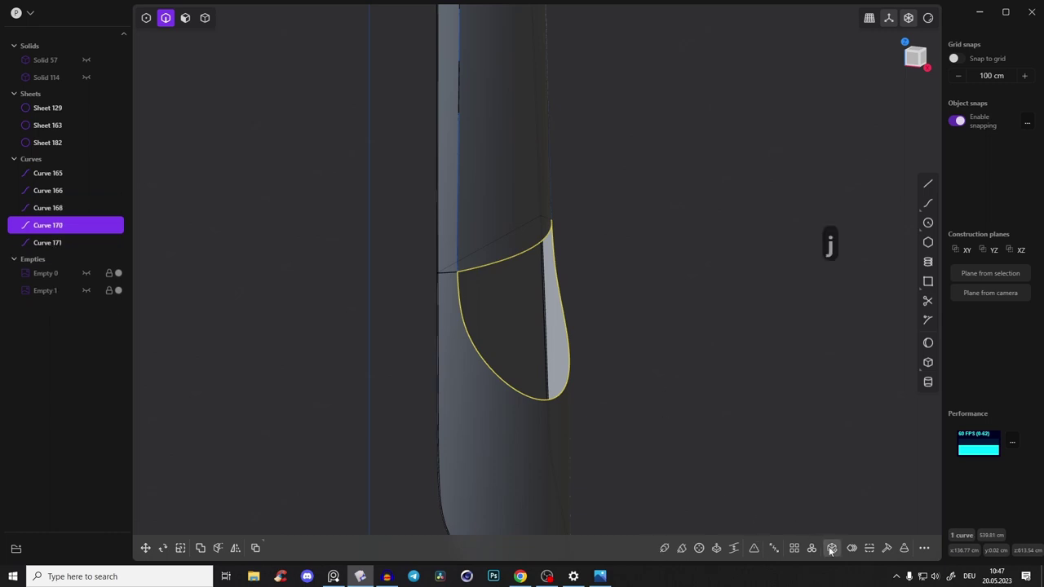
{"action": "left_click", "coordinate": [831, 550]}
{"action": "middle_click_drag", "start_coordinate": [521, 200], "coordinate": [638, 123]}
{"action": "key", "text": "Return"}
Step: Join the upper cross curve with the upper outline curve, and fill the loop with a Smooth Patch hole surface
{"action": "middle_click_drag", "start_coordinate": [612, 156], "coordinate": [482, 198]}
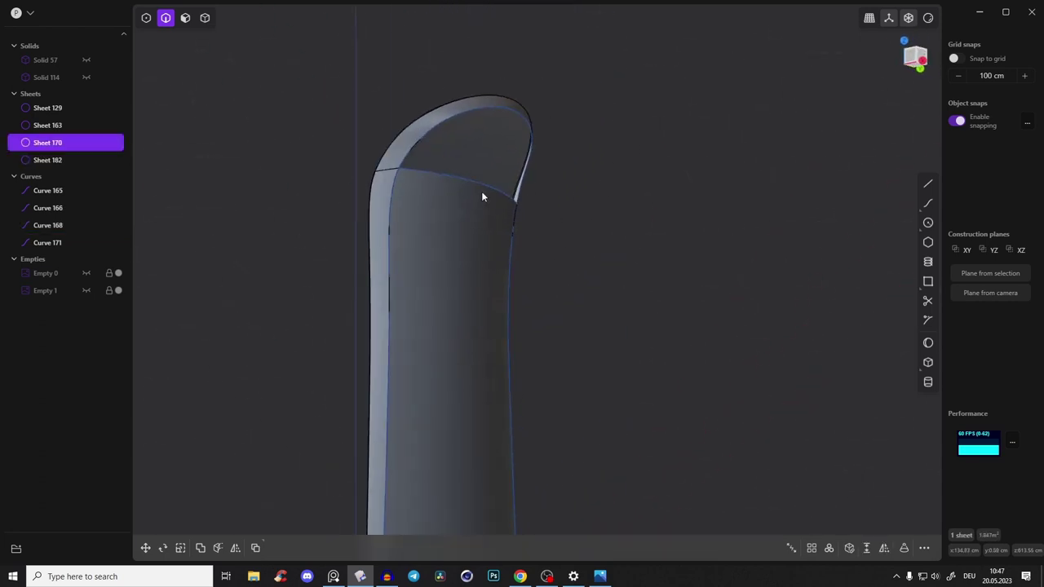
{"action": "left_click", "coordinate": [484, 183]}
{"action": "left_click", "coordinate": [505, 106], "text": "shift"}
{"action": "middle_click_drag", "start_coordinate": [504, 106], "coordinate": [524, 172]}
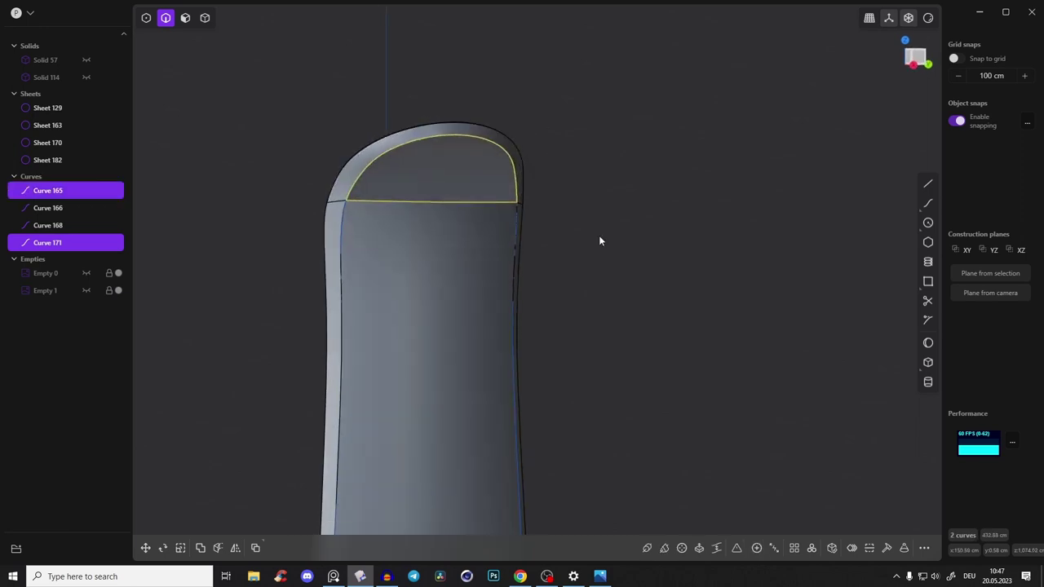
{"action": "key", "text": "j"}
{"action": "left_click", "coordinate": [831, 548]}
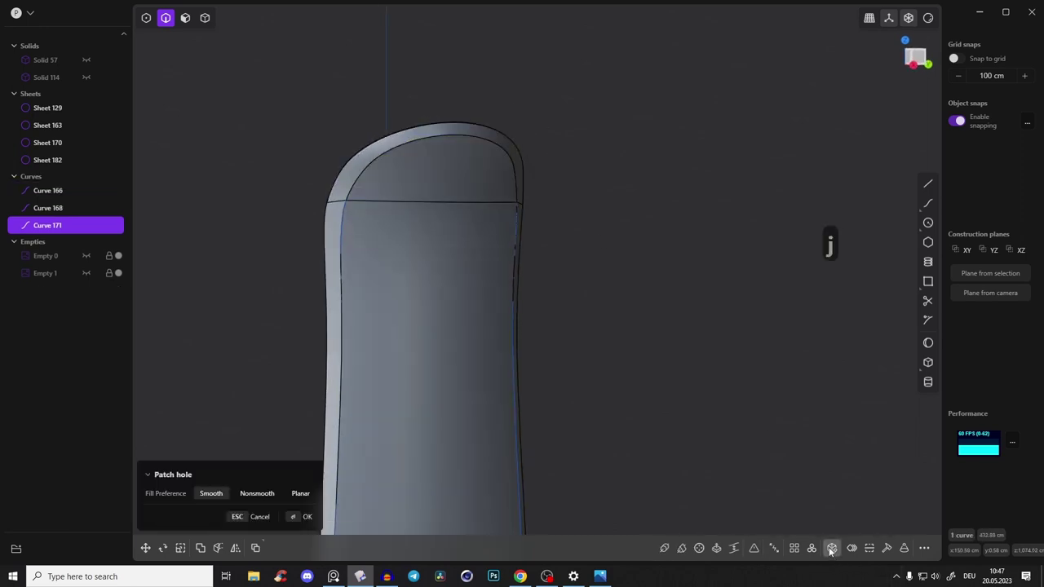
{"action": "middle_click_drag", "start_coordinate": [633, 308], "coordinate": [636, 284]}
{"action": "key", "text": "Return"}
{"action": "left_click", "coordinate": [383, 119]}
Step: Delete the two leftover side curves along the long edges of the lofted surface
{"action": "left_click_drag", "start_coordinate": [377, 107], "coordinate": [685, 447]}
{"action": "key", "text": "2"}
{"action": "left_click_drag", "start_coordinate": [403, 80], "coordinate": [700, 486]}
{"action": "middle_click_drag", "start_coordinate": [661, 396], "coordinate": [676, 371]}
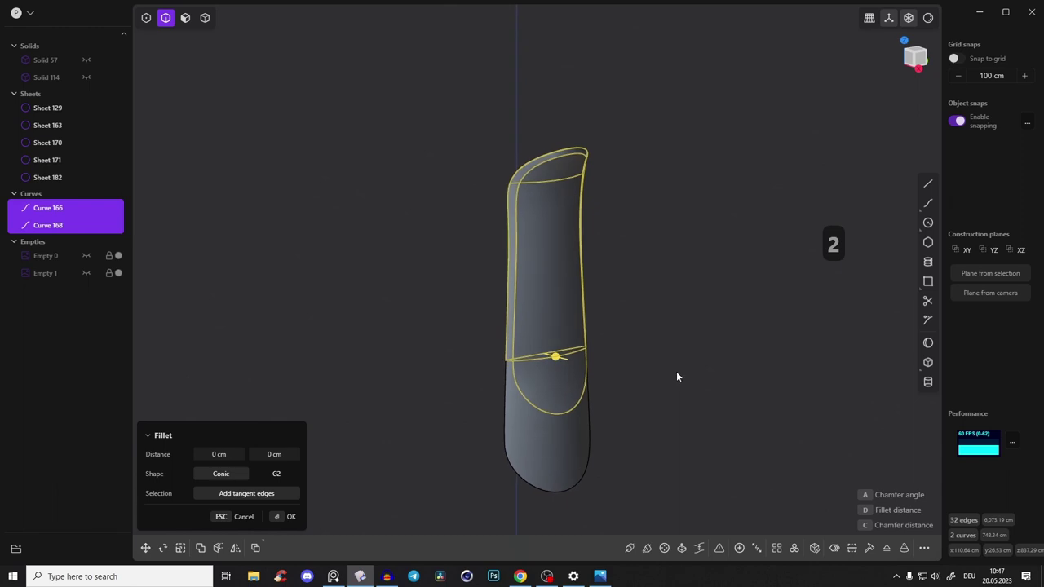
{"action": "key", "text": "x"}
{"action": "left_click", "coordinate": [585, 267]}
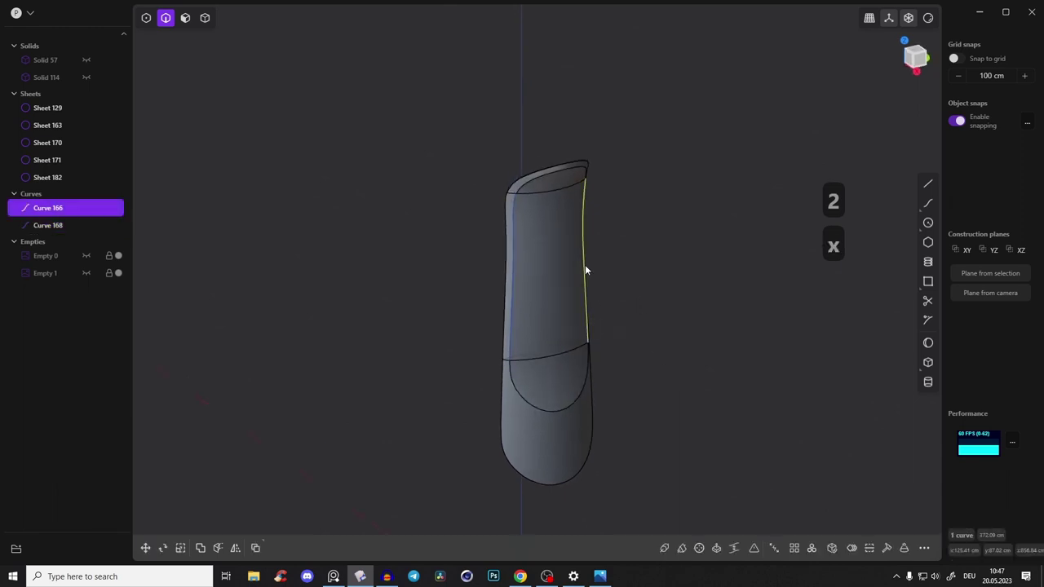
{"action": "key", "text": "x"}
{"action": "left_click", "coordinate": [523, 270]}
{"action": "key", "text": "x"}
Step: Join the shell sheets, the lofted front surface and both patches into one solid
{"action": "key", "text": "Tab"}
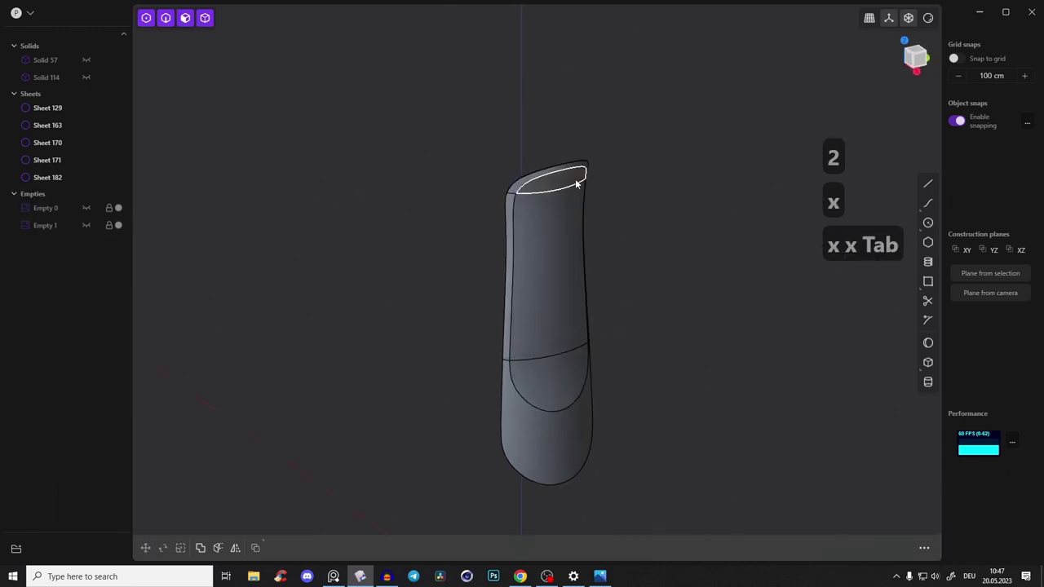
{"action": "left_click", "coordinate": [578, 186]}
{"action": "left_click", "coordinate": [577, 313]}
{"action": "left_click", "coordinate": [561, 371]}
{"action": "left_click", "coordinate": [559, 454]}
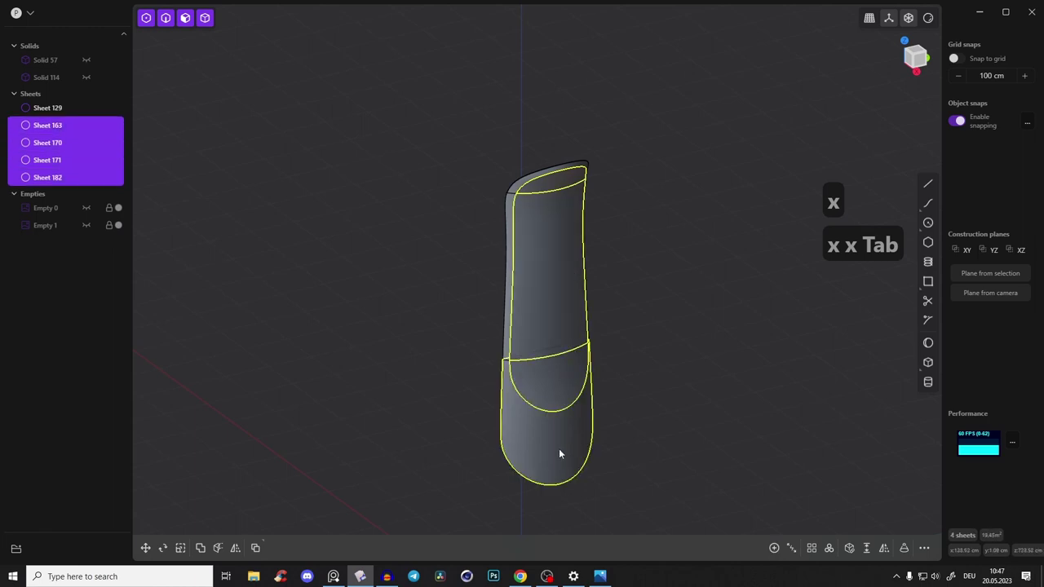
{"action": "left_click", "coordinate": [502, 289]}
{"action": "middle_click_drag", "start_coordinate": [501, 287], "coordinate": [517, 236]}
{"action": "key", "text": "j"}
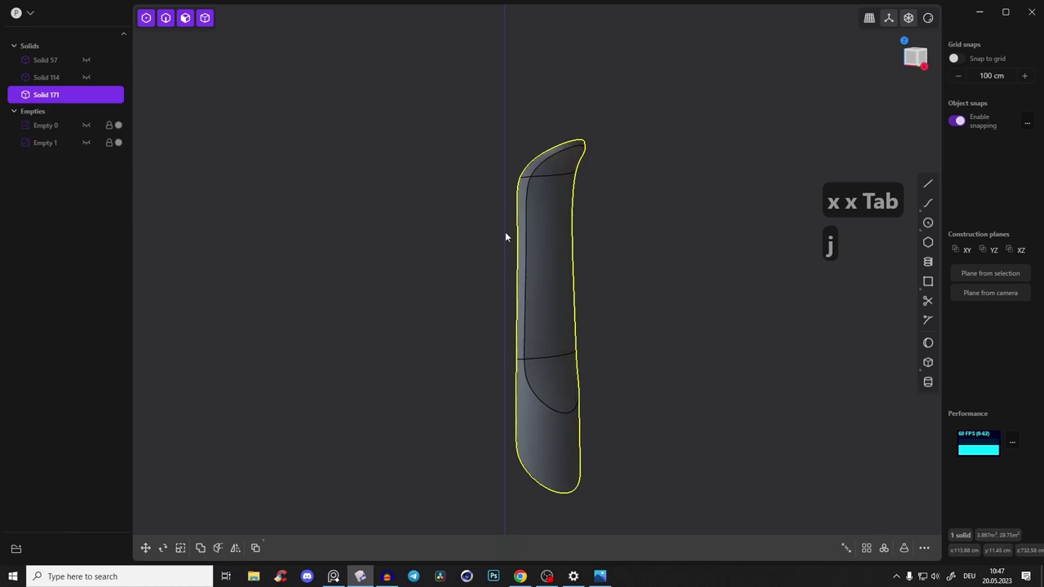
{"action": "middle_click_drag", "start_coordinate": [468, 212], "coordinate": [643, 238]}
{"action": "left_click", "coordinate": [643, 237]}
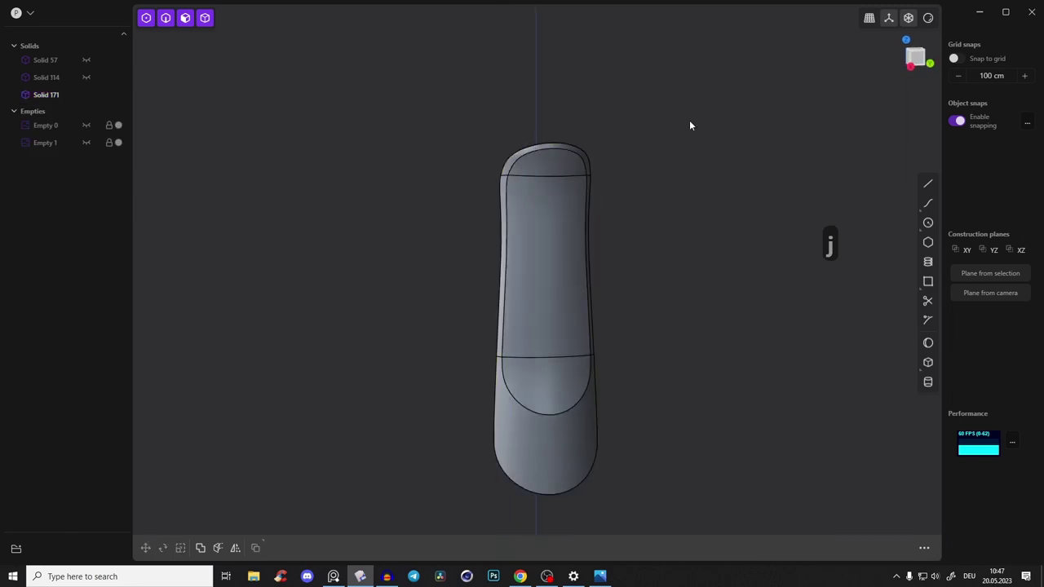
Step: Display the solid in glossy red shading without edges, and examine the transitions between the front surfaces
{"action": "left_click", "coordinate": [929, 20]}
{"action": "left_click", "coordinate": [904, 66]}
{"action": "left_click", "coordinate": [887, 140]}
{"action": "middle_click_drag", "start_coordinate": [733, 210], "coordinate": [583, 324]}
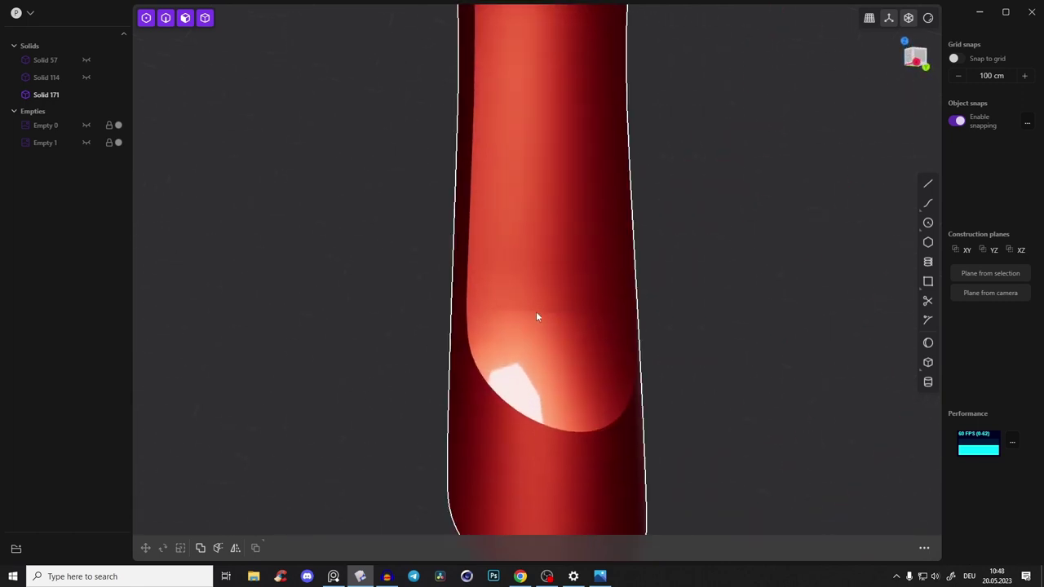
{"action": "middle_click_drag", "start_coordinate": [526, 279], "coordinate": [570, 240]}
{"action": "scroll", "coordinate": [548, 313], "scroll_direction": "down", "scroll_amount": 3}
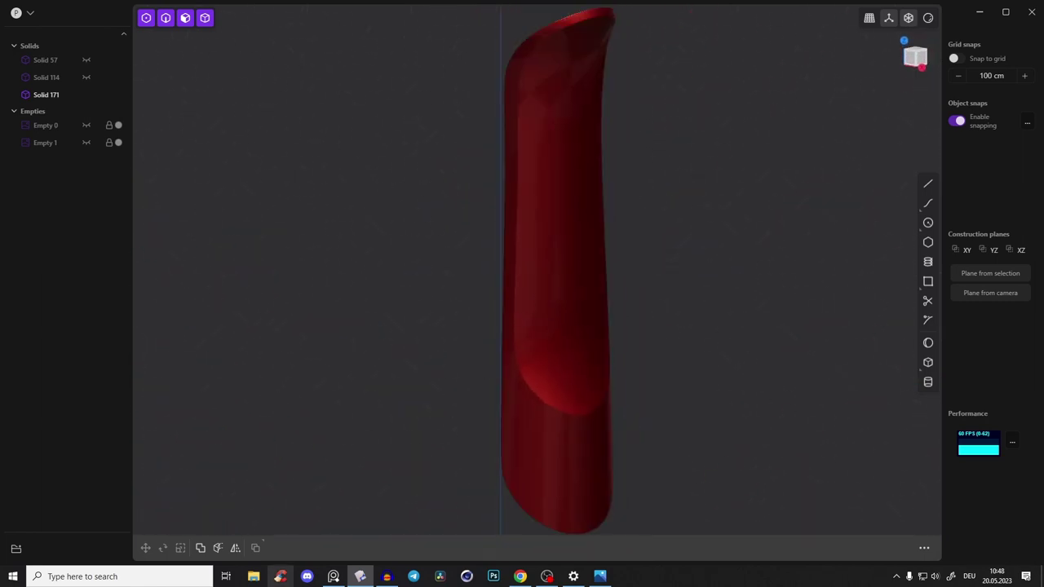
Step: Switch to the reference image viewer to bring up the blender handle picture
{"action": "left_click", "coordinate": [333, 577]}
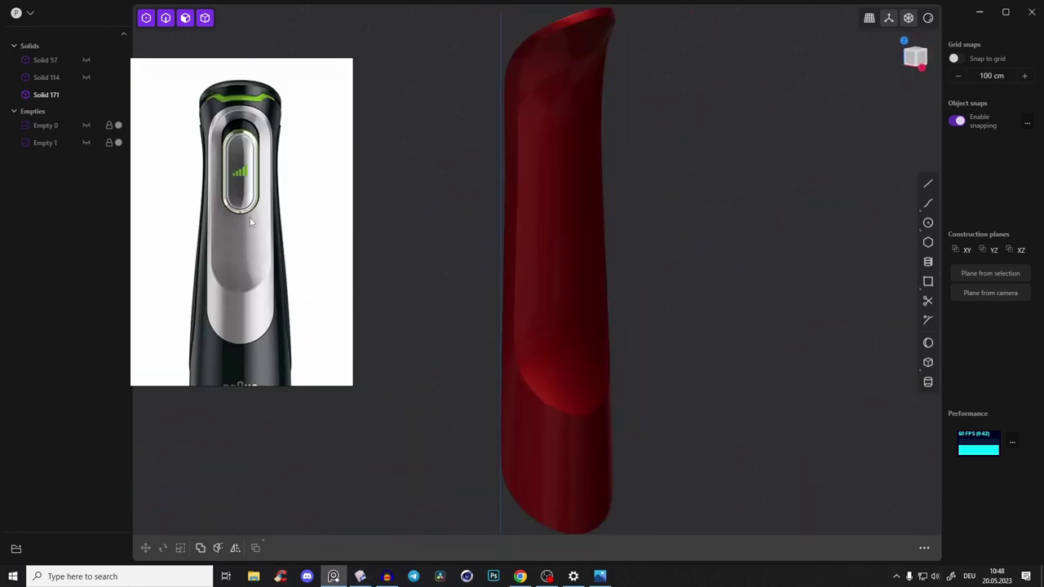
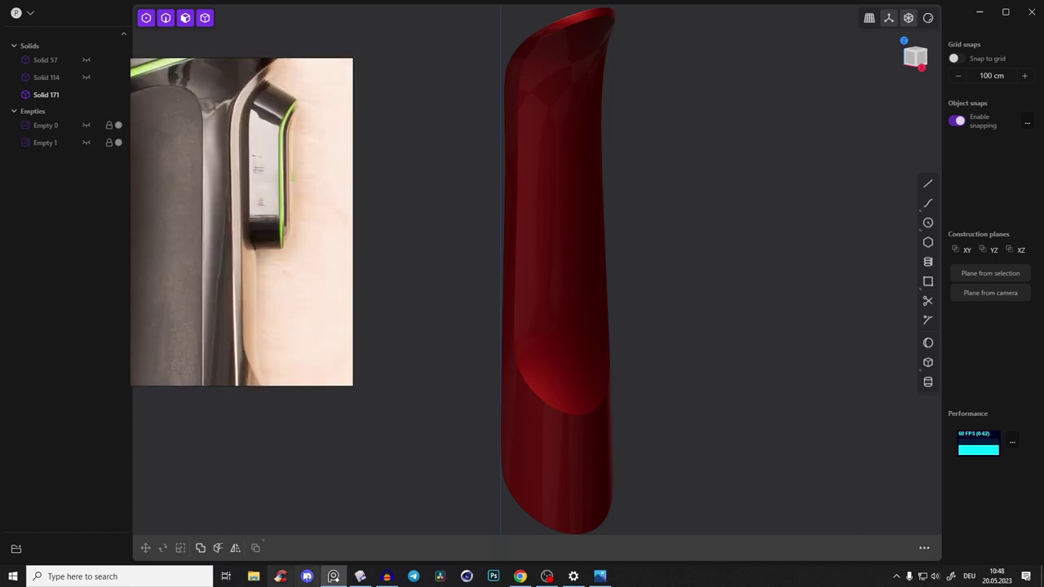
Step: Unhide all solids and reference images, and display the model in grey shading with edges visible
{"action": "left_click", "coordinate": [335, 578]}
{"action": "middle_click_drag", "start_coordinate": [562, 237], "coordinate": [529, 251]}
{"action": "key", "text": "alt+h"}
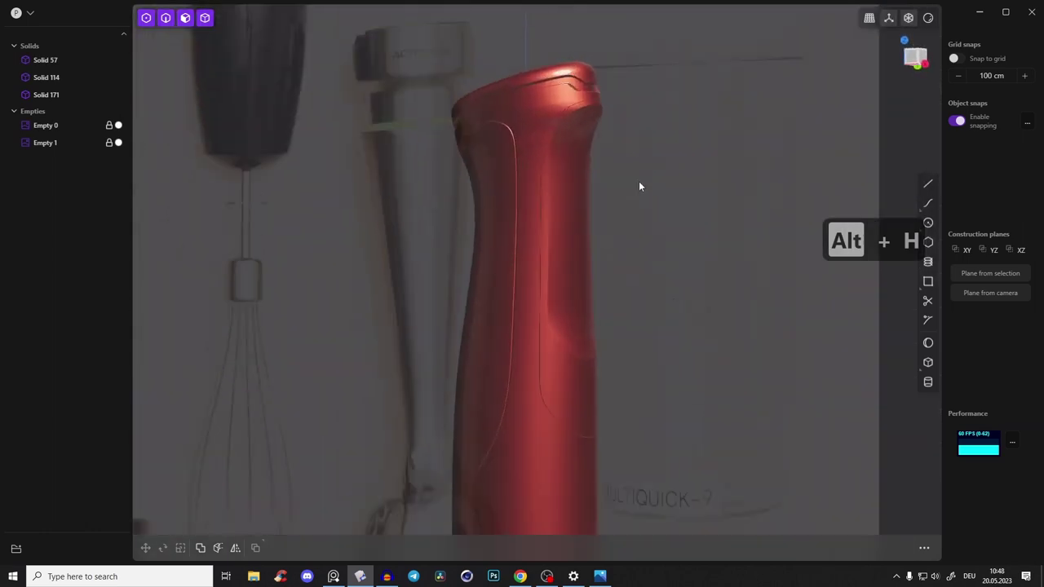
{"action": "middle_click_drag", "start_coordinate": [639, 186], "coordinate": [988, 5]}
{"action": "left_click", "coordinate": [928, 18]}
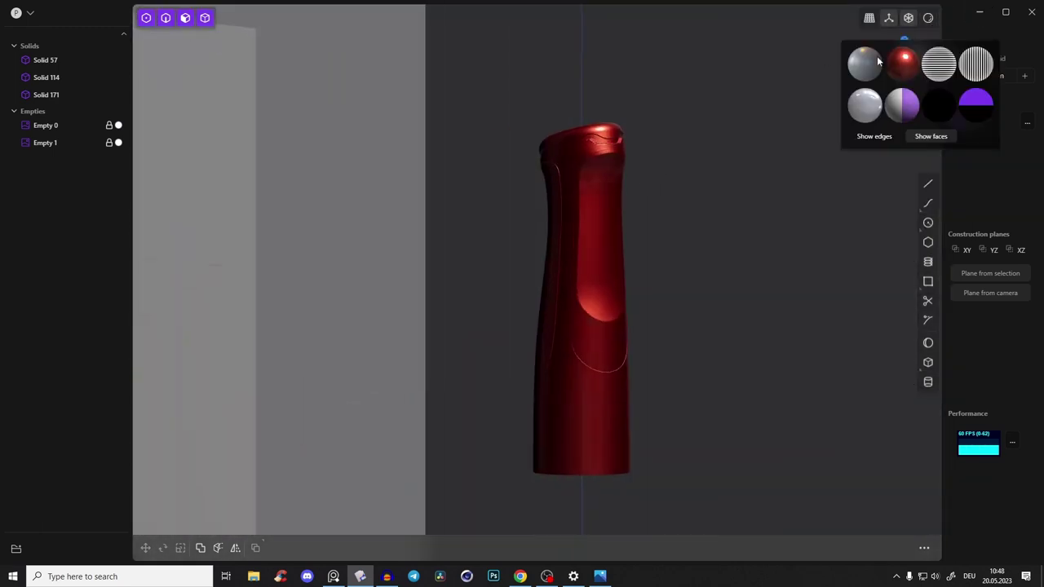
{"action": "left_click", "coordinate": [861, 62]}
{"action": "left_click", "coordinate": [877, 139]}
Step: View the handle straight from the right and examine how the button area lines up with the reference image
{"action": "middle_click_drag", "start_coordinate": [583, 152], "coordinate": [564, 165], "text": "shift"}
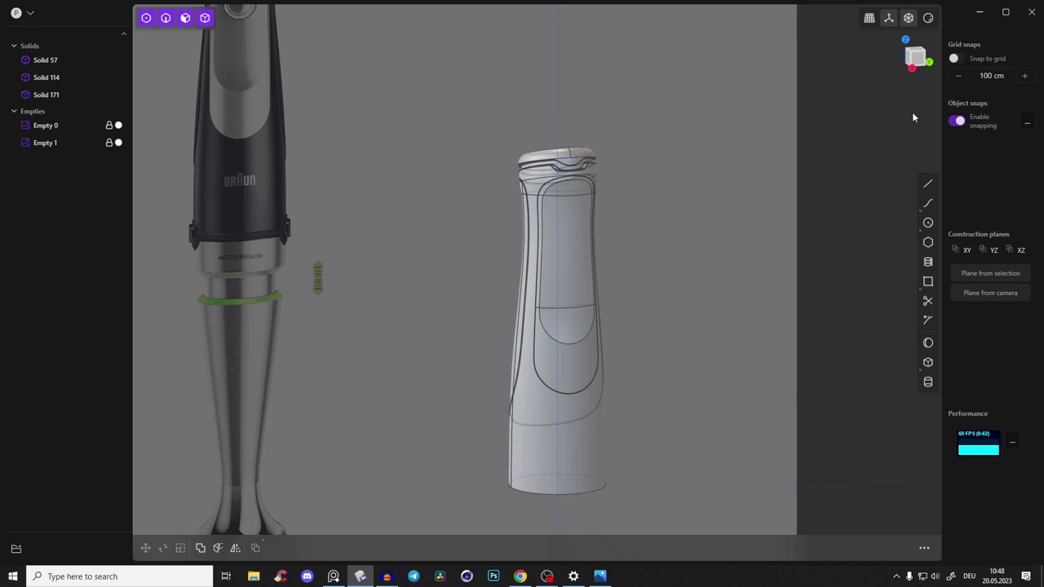
{"action": "left_click", "coordinate": [922, 63]}
{"action": "scroll", "coordinate": [570, 185], "scroll_direction": "up", "scroll_amount": 5}
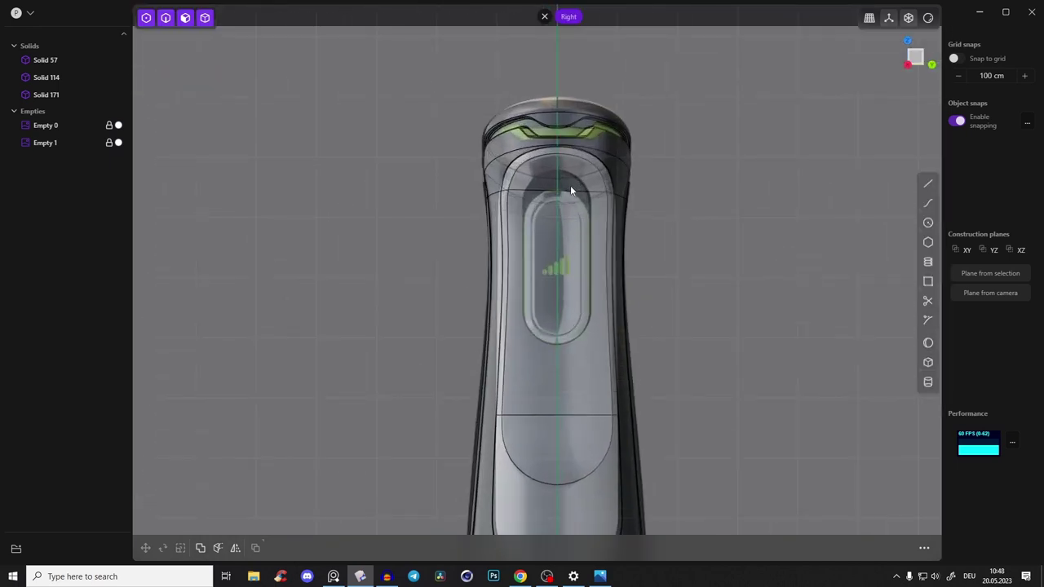
{"action": "scroll", "coordinate": [570, 196], "scroll_direction": "up", "scroll_amount": 5}
{"action": "middle_click_drag", "start_coordinate": [578, 175], "coordinate": [615, 176], "text": "shift"}
{"action": "scroll", "coordinate": [586, 184], "scroll_direction": "up", "scroll_amount": 5}
{"action": "scroll", "coordinate": [615, 176], "scroll_direction": "down", "scroll_amount": 6}
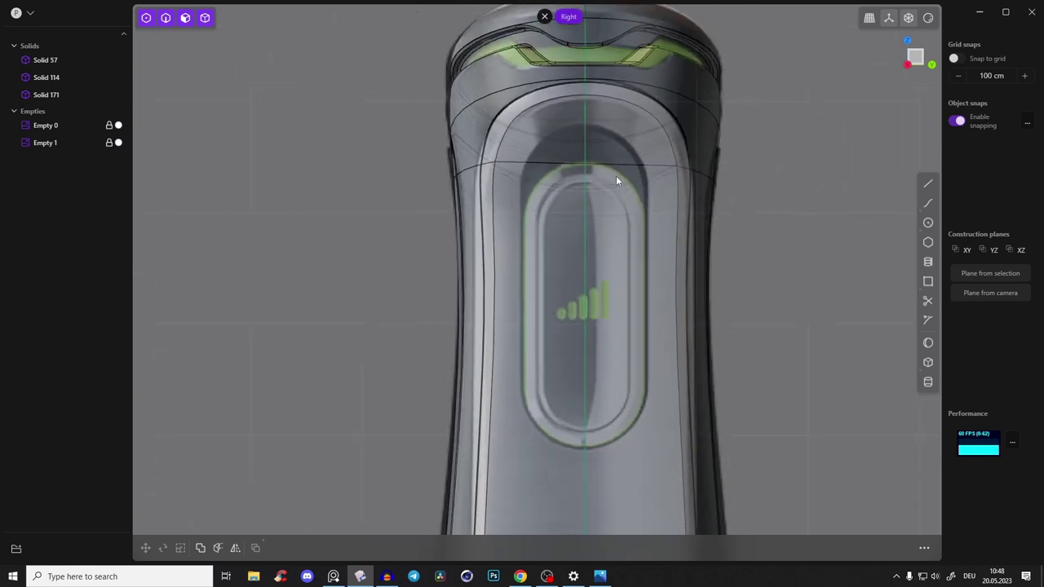
{"action": "key", "text": "alt+z"}
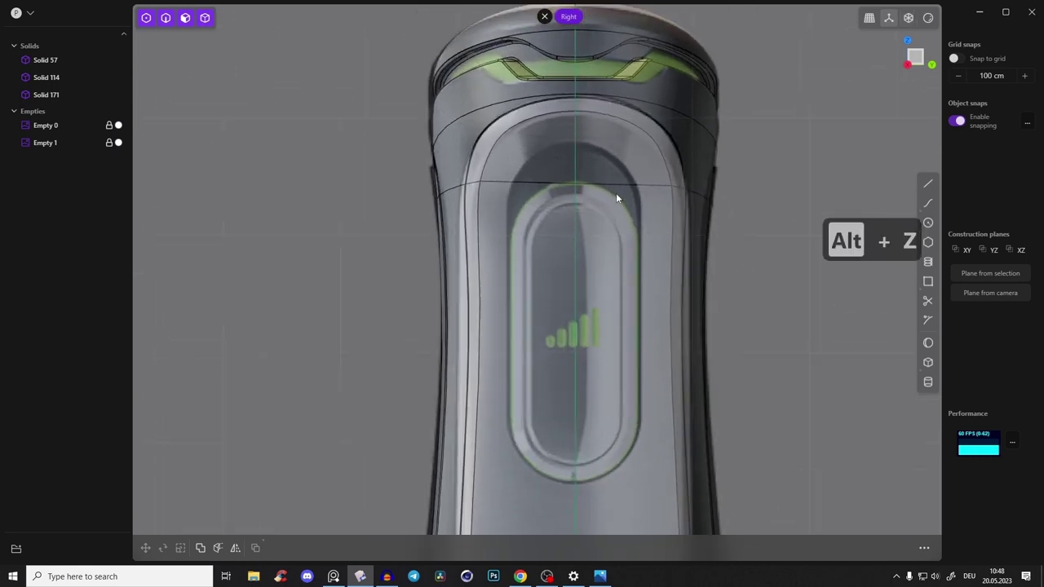
{"action": "scroll", "coordinate": [617, 188], "scroll_direction": "down", "scroll_amount": 2}
{"action": "scroll", "coordinate": [618, 180], "scroll_direction": "down", "scroll_amount": 3}
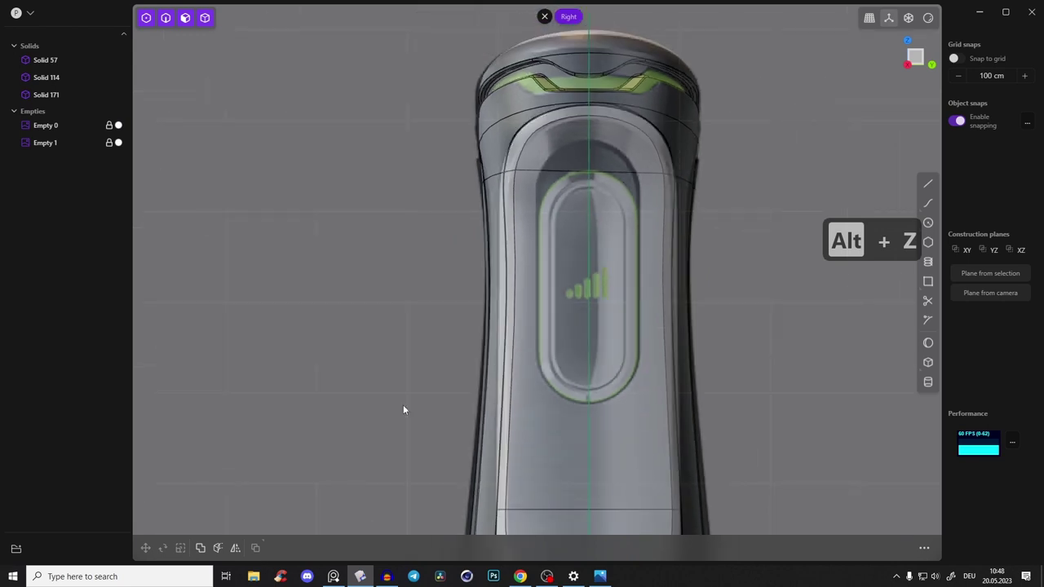
{"action": "middle_click_drag", "start_coordinate": [534, 274], "coordinate": [501, 285]}
{"action": "left_click", "coordinate": [913, 57]}
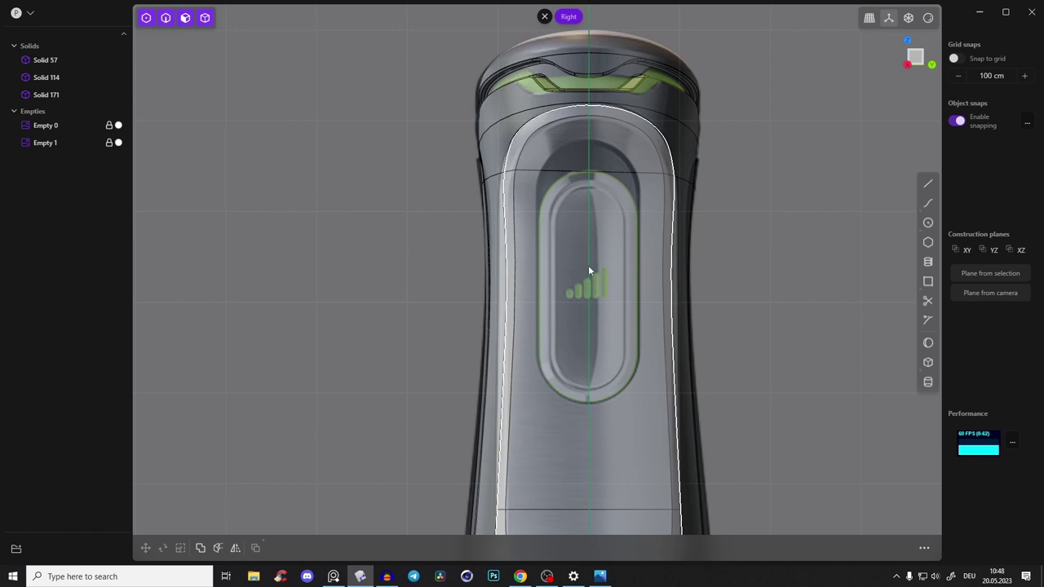
Step: Switch to the reference image viewer, examine the side close-up of the protruding button, and return to the model's right view
{"action": "left_click", "coordinate": [333, 577]}
{"action": "scroll", "coordinate": [203, 217], "scroll_direction": "up", "scroll_amount": 1}
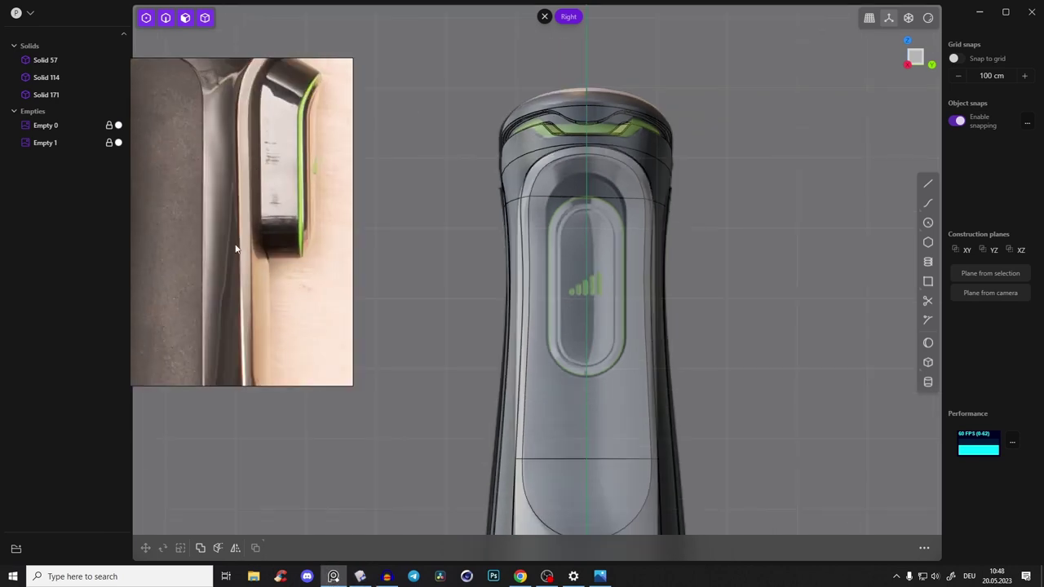
{"action": "middle_click_drag", "start_coordinate": [242, 234], "coordinate": [230, 297]}
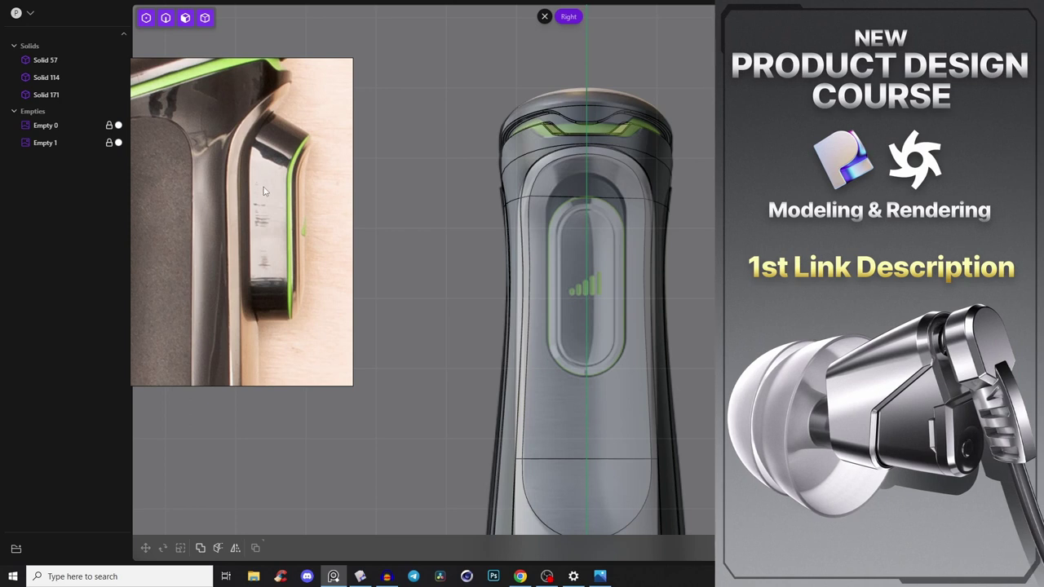
{"action": "middle_click_drag", "start_coordinate": [238, 207], "coordinate": [261, 211]}
{"action": "middle_click_drag", "start_coordinate": [528, 194], "coordinate": [567, 184]}
{"action": "key", "text": "KP_3"}
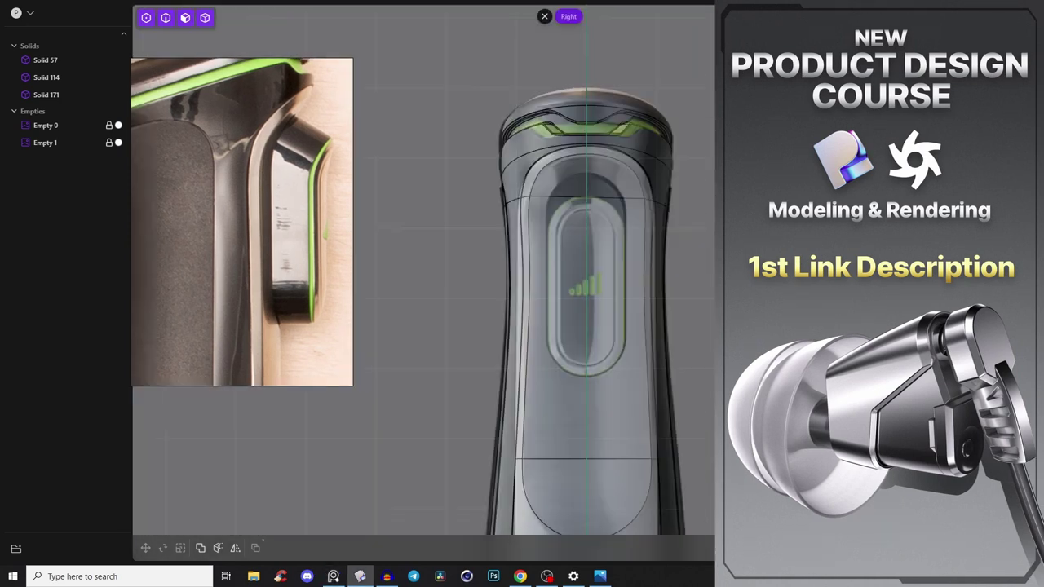
Step: Draw a circle about 57 cm in radius, centred on the handle's centre line at the button's upper end
{"action": "scroll", "coordinate": [615, 186], "scroll_direction": "up", "scroll_amount": 5}
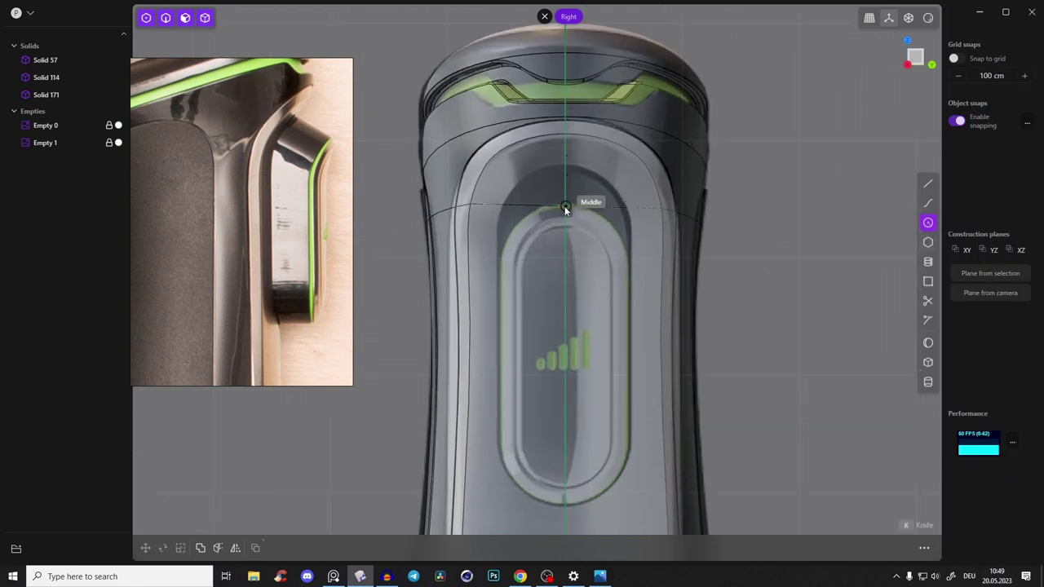
{"action": "scroll", "coordinate": [565, 208], "scroll_direction": "up", "scroll_amount": 10}
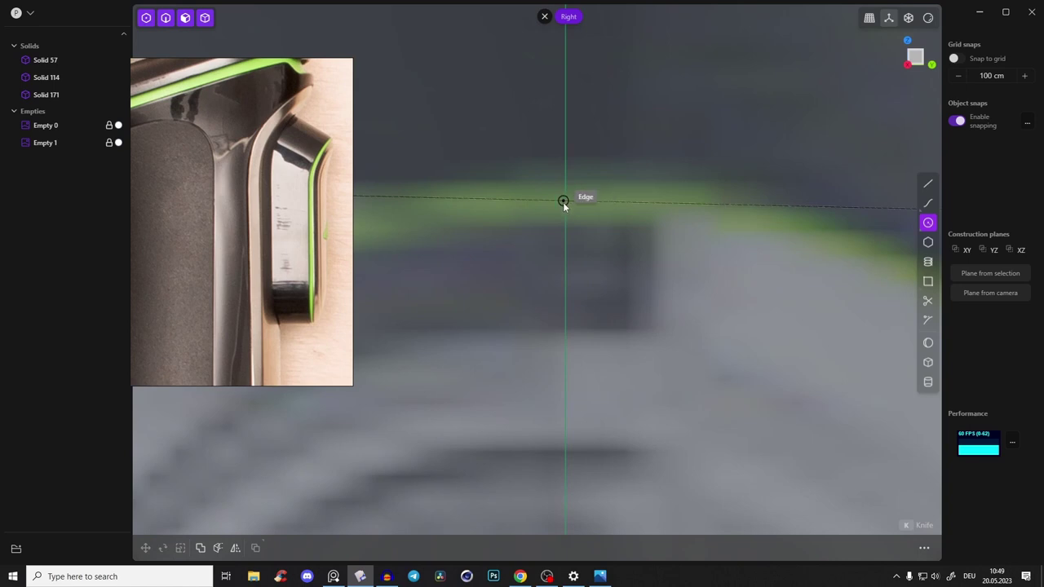
{"action": "scroll", "coordinate": [564, 204], "scroll_direction": "down", "scroll_amount": 5}
{"action": "left_click", "coordinate": [568, 207]}
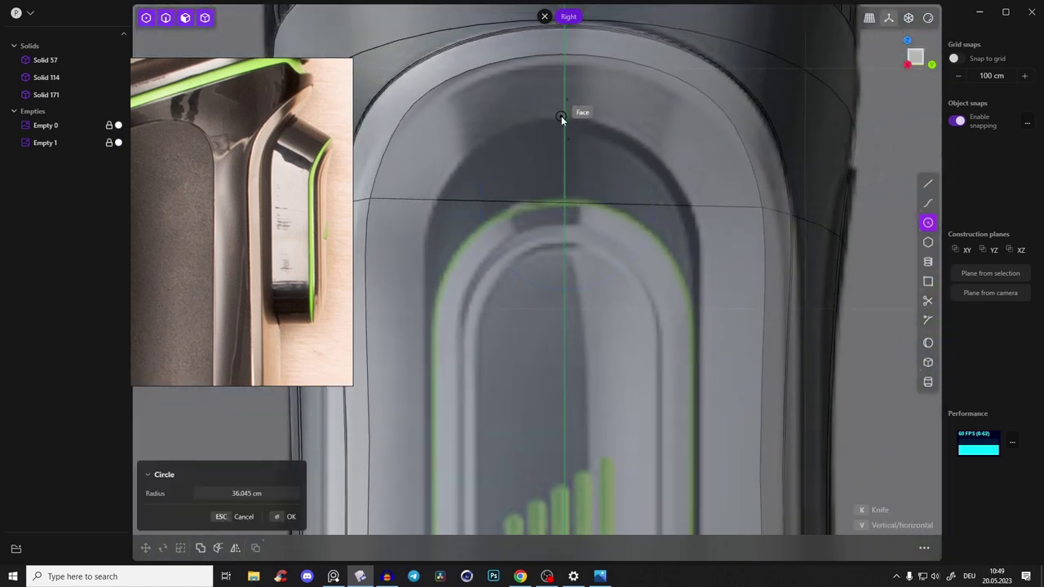
{"action": "scroll", "coordinate": [569, 343], "scroll_direction": "down", "scroll_amount": 4}
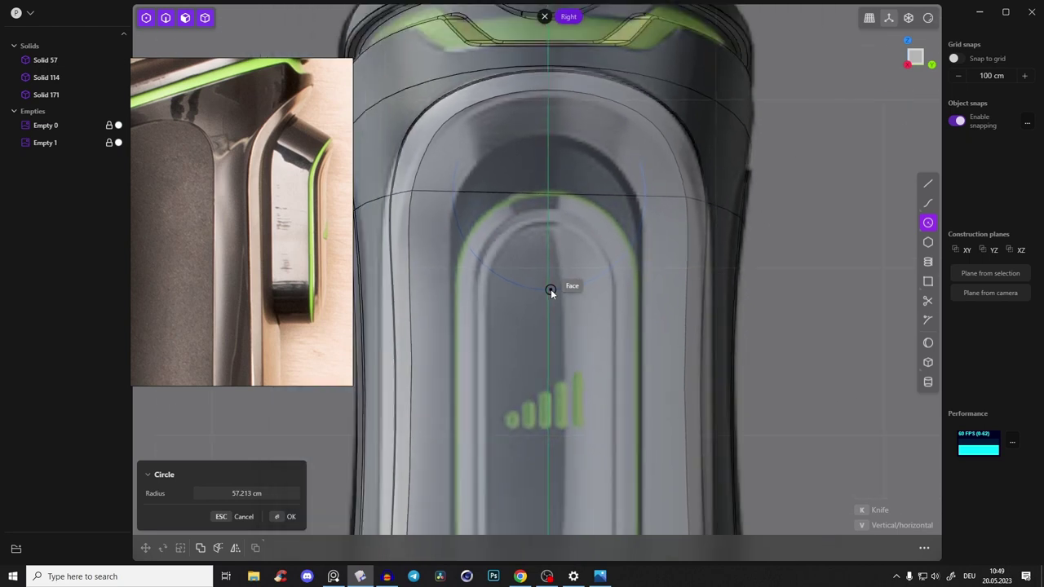
{"action": "key", "text": "alt+z"}
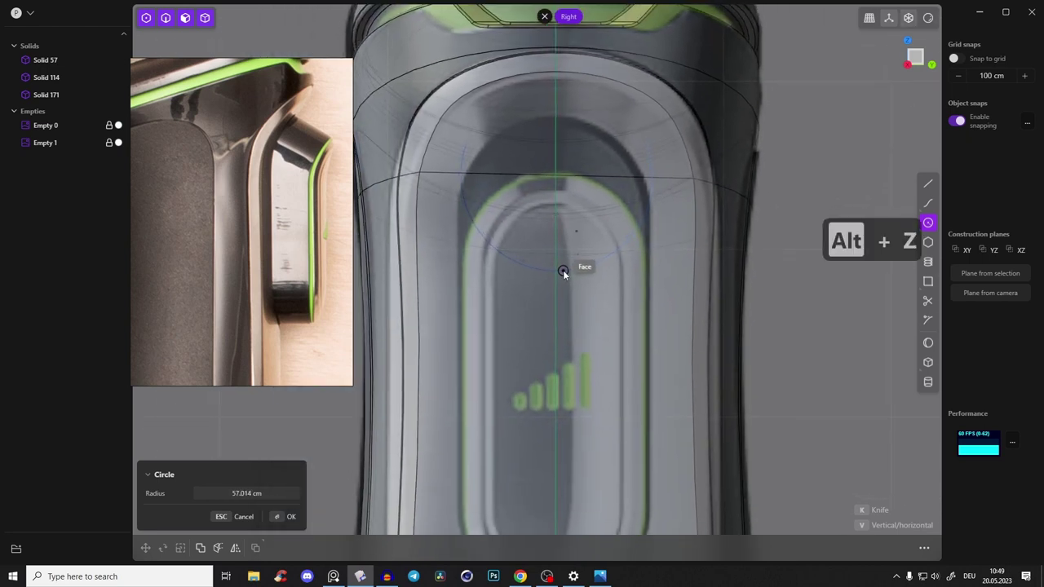
{"action": "left_click", "coordinate": [610, 209]}
Step: Move the circle down about 22.3 cm along Z to match the upper end of the dark button recess
{"action": "middle_click_drag", "start_coordinate": [611, 208], "coordinate": [605, 229]}
{"action": "key", "text": "g"}
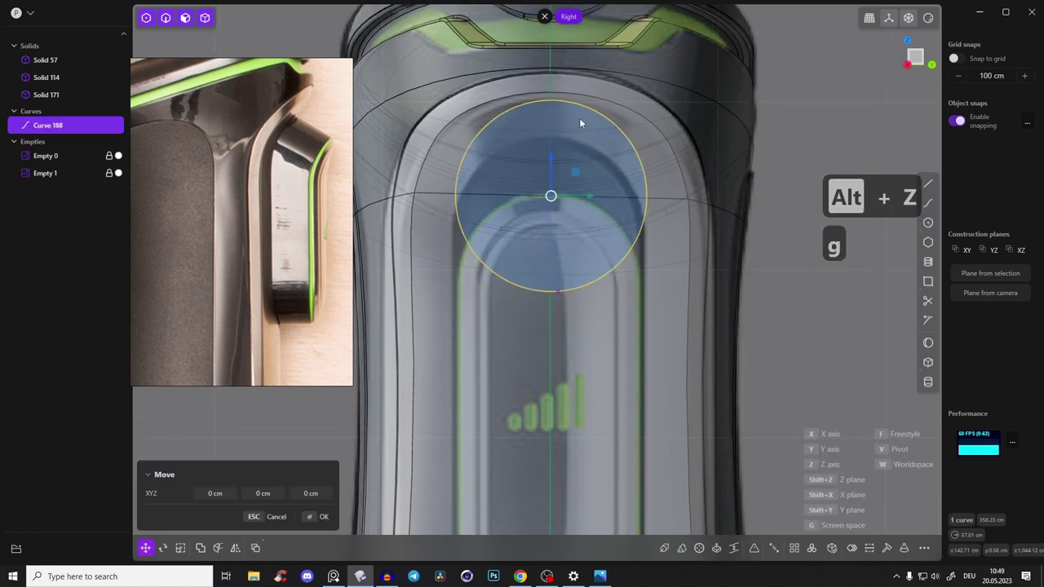
{"action": "left_click_drag", "start_coordinate": [550, 155], "coordinate": [503, 187]}
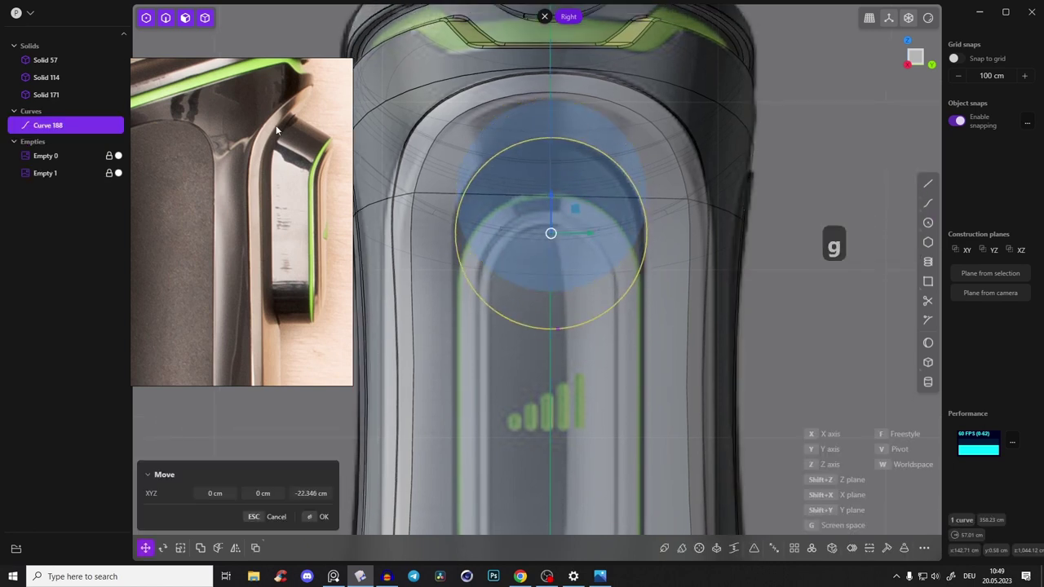
{"action": "key", "text": "Return"}
Step: Duplicate the circle straight down along Z onto the rounded lower end of the button
{"action": "middle_click_drag", "start_coordinate": [570, 171], "coordinate": [602, 191]}
{"action": "key", "text": "shift+d"}
{"action": "left_click_drag", "start_coordinate": [570, 71], "coordinate": [557, 364]}
{"action": "key", "text": "Return"}
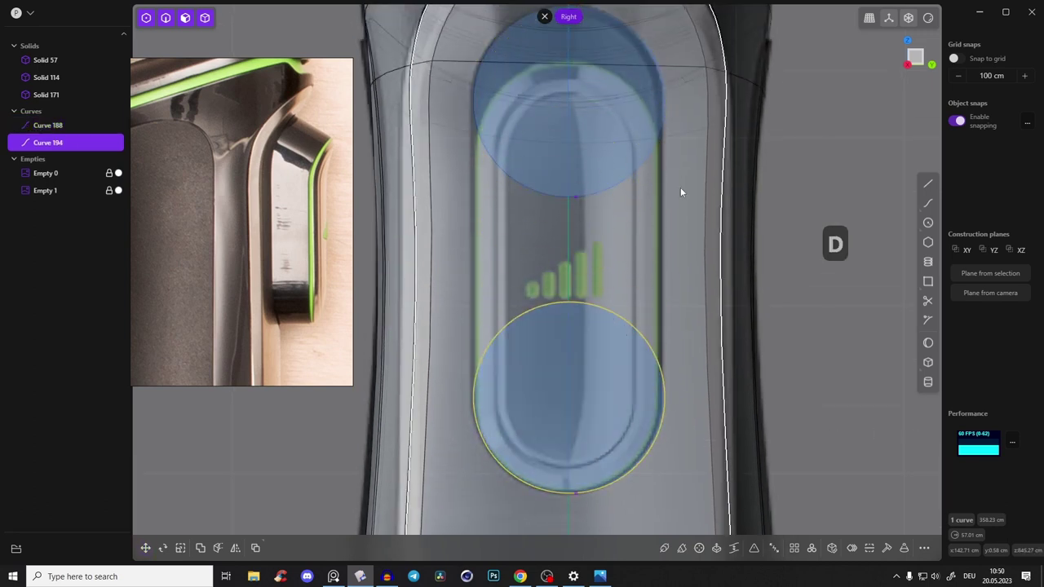
Step: Draw two vertical lines connecting the outer sides of the upper and lower circles
{"action": "key", "text": "a"}
{"action": "left_click", "coordinate": [664, 94]}
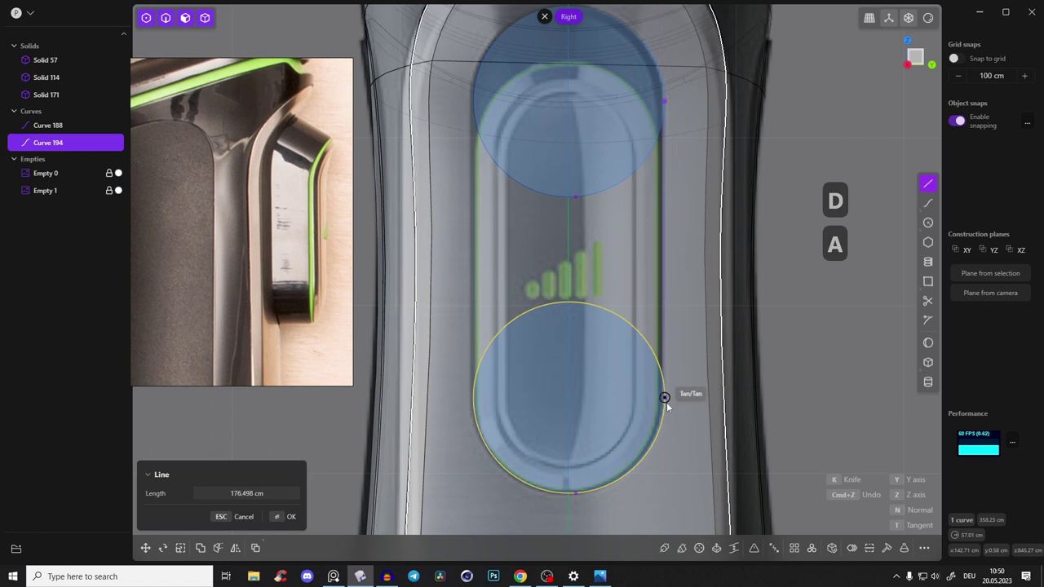
{"action": "left_click", "coordinate": [665, 397]}
{"action": "key", "text": "a"}
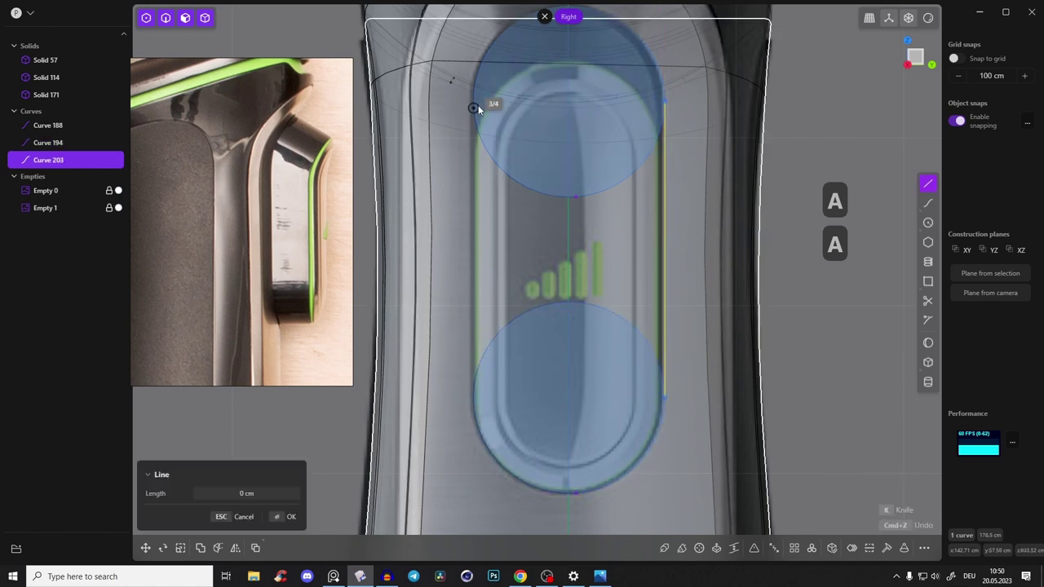
{"action": "left_click", "coordinate": [472, 107]}
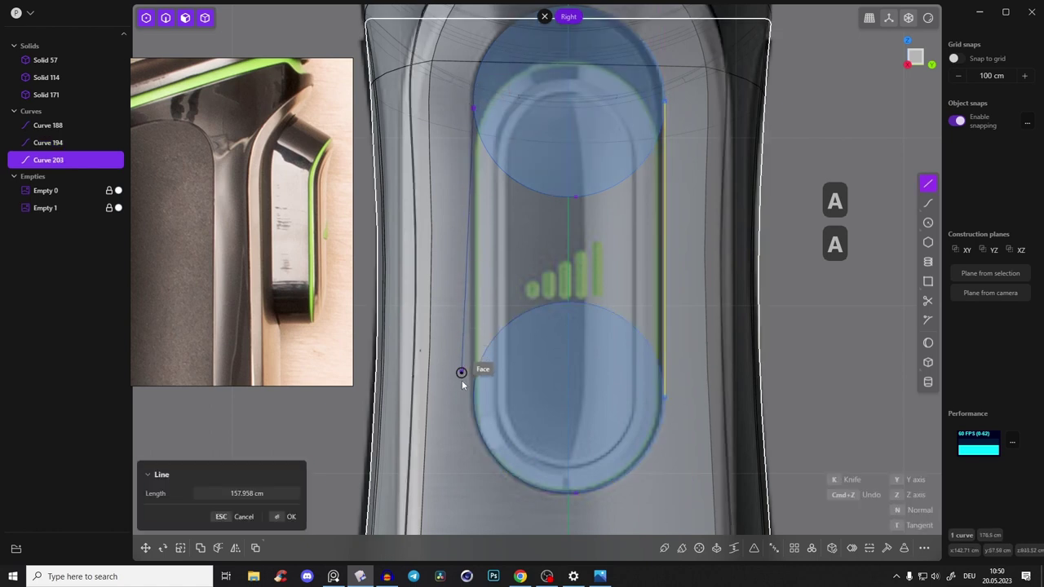
{"action": "left_click", "coordinate": [473, 403]}
{"action": "middle_click_drag", "start_coordinate": [705, 322], "coordinate": [702, 351]}
{"action": "left_click", "coordinate": [818, 262]}
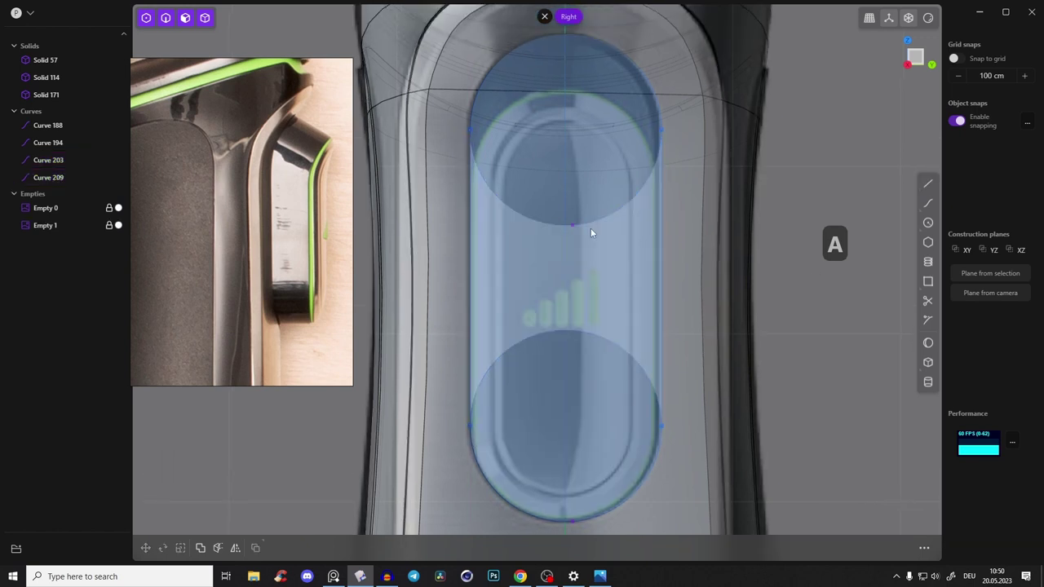
Step: Trim away the inner arcs of both circles to leave a slot-shaped outline
{"action": "key", "text": "t"}
{"action": "left_click", "coordinate": [584, 337]}
{"action": "key", "text": "t"}
{"action": "key", "text": "t"}
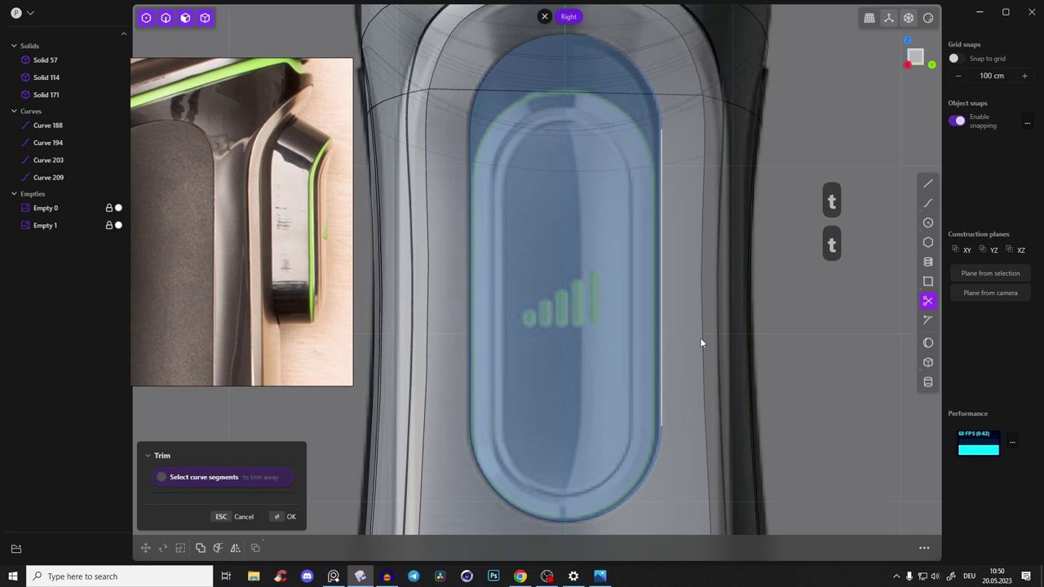
Step: Join the two arcs and two side lines into one closed slot curve
{"action": "left_click_drag", "start_coordinate": [409, 10], "coordinate": [684, 476]}
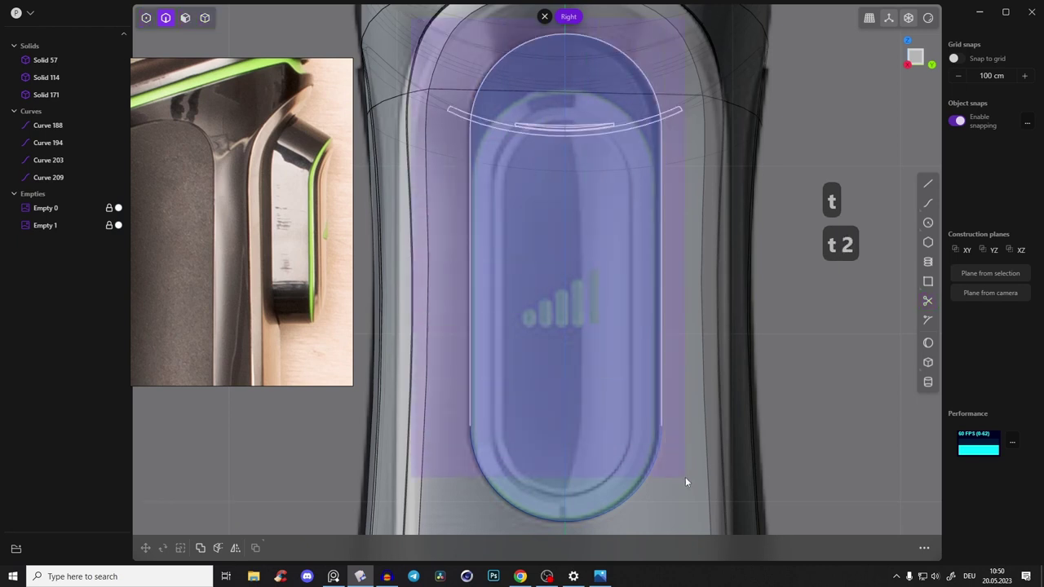
{"action": "key", "text": "2"}
{"action": "left_click", "coordinate": [662, 268], "text": "ctrl"}
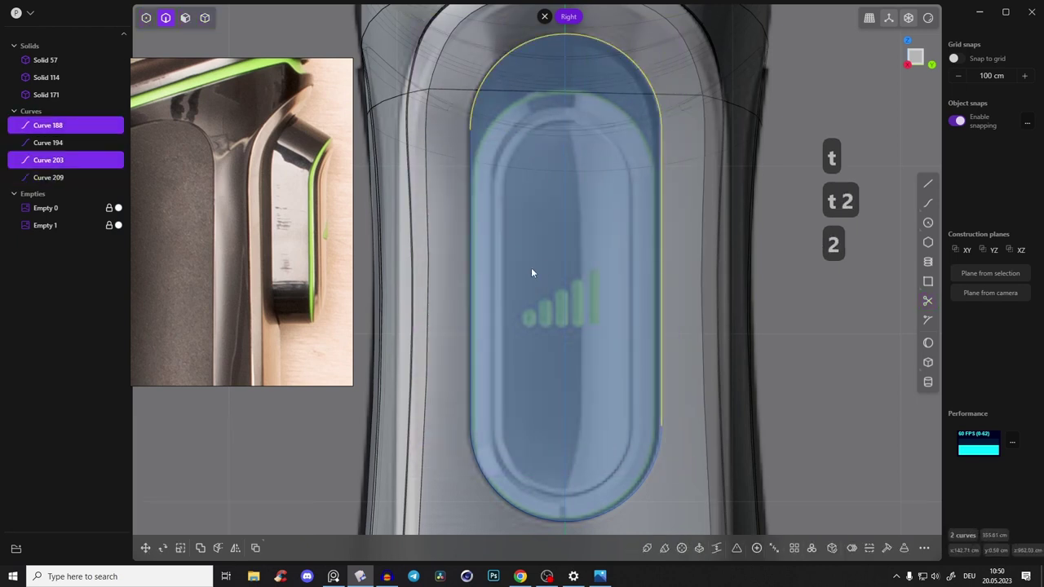
{"action": "left_click", "coordinate": [478, 222]}
{"action": "left_click", "coordinate": [502, 503]}
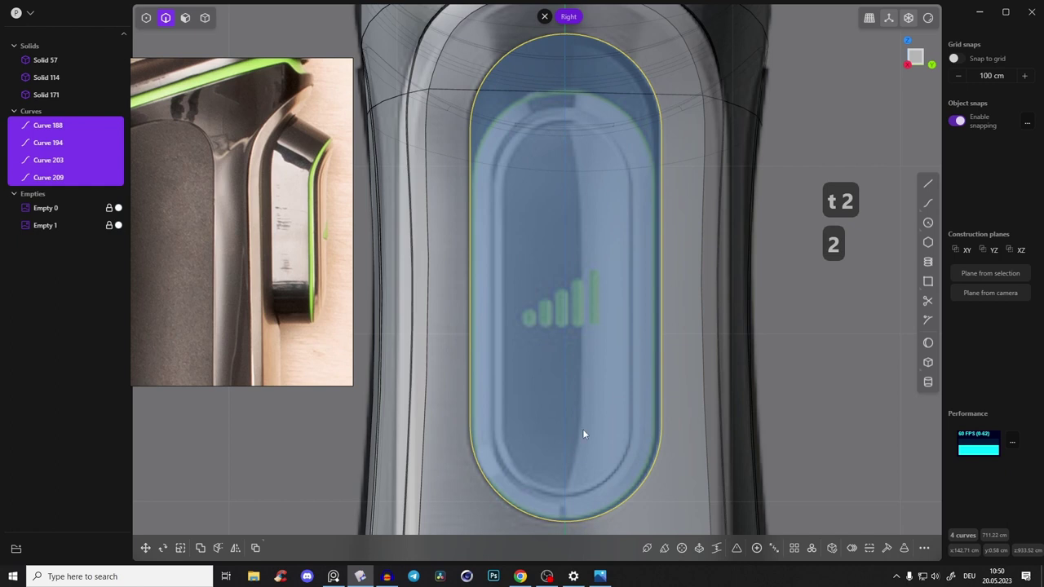
{"action": "key", "text": "j"}
Step: Move the slot curve outward along the X axis so it sits in front of the handle
{"action": "scroll", "coordinate": [589, 359], "scroll_direction": "down", "scroll_amount": 3}
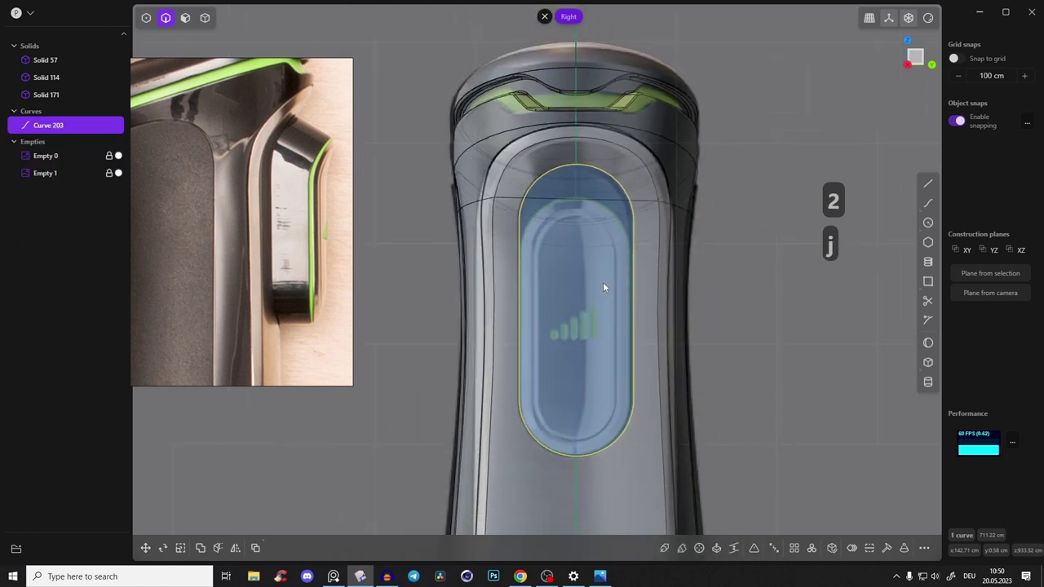
{"action": "middle_click_drag", "start_coordinate": [602, 263], "coordinate": [680, 270]}
{"action": "key", "text": "g"}
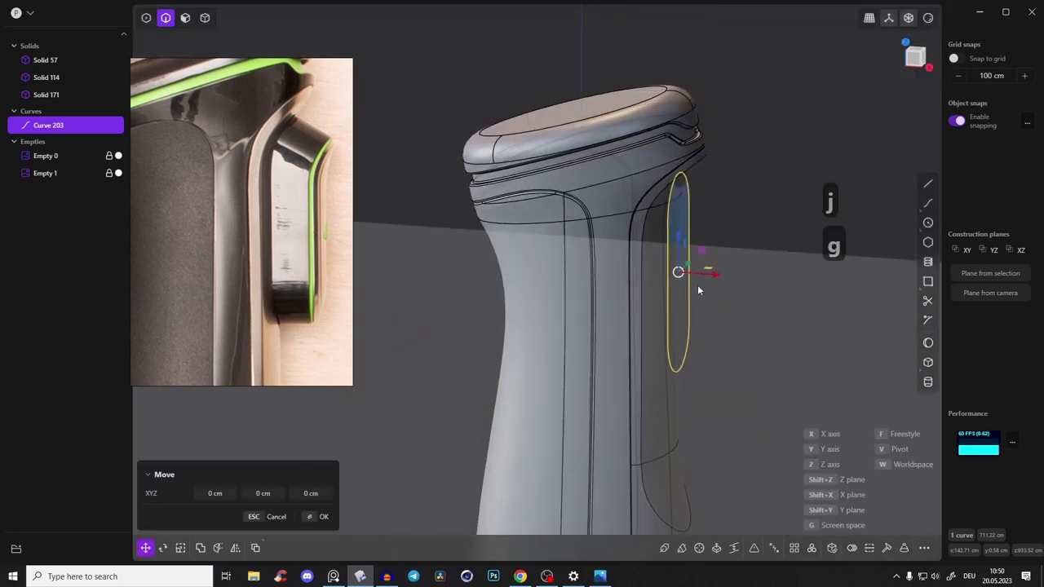
{"action": "left_click", "coordinate": [745, 275]}
{"action": "middle_click_drag", "start_coordinate": [745, 275], "coordinate": [616, 223]}
Step: Cut the recessed front body with the slot curve to separate a button-shaped piece
{"action": "key", "text": "c"}
{"action": "left_click", "coordinate": [574, 279]}
{"action": "left_click", "coordinate": [637, 232]}
{"action": "left_click", "coordinate": [652, 204]}
{"action": "mouse_move", "coordinate": [652, 204]}
{"action": "middle_mouse_down"}
{"action": "mouse_move", "coordinate": [610, 221]}
{"action": "mouse_move", "coordinate": [605, 198]}
{"action": "mouse_move", "coordinate": [646, 223]}
{"action": "middle_mouse_up"}
Step: Offset the two front faces of the separated slot-shaped piece inward by about 13.3 cm
{"action": "scroll", "coordinate": [647, 222], "scroll_direction": "up", "scroll_amount": 3}
{"action": "scroll", "coordinate": [647, 223], "scroll_direction": "up", "scroll_amount": 3}
{"action": "middle_click_drag", "start_coordinate": [571, 260], "coordinate": [578, 227]}
{"action": "key", "text": "3"}
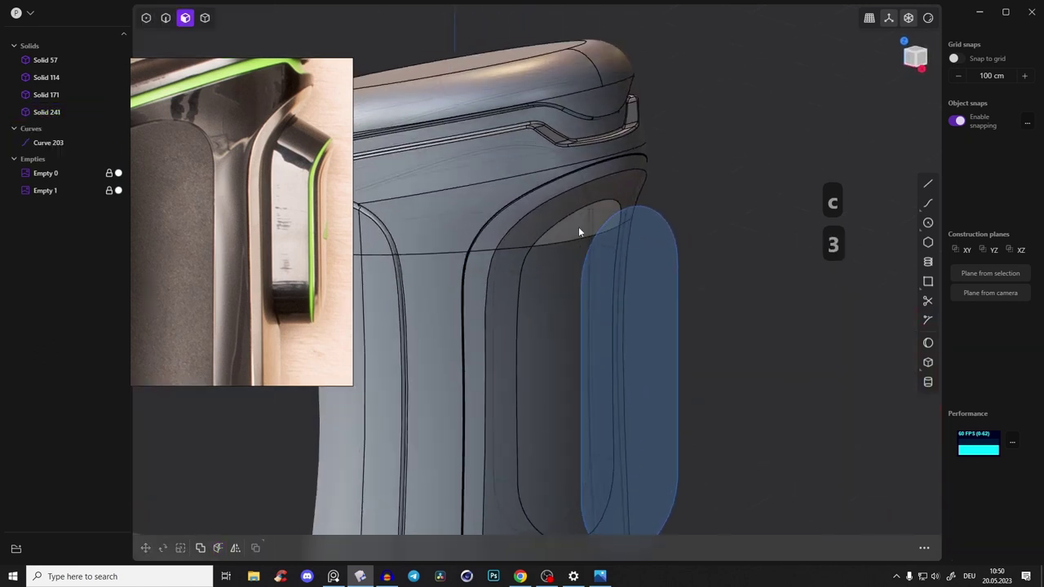
{"action": "left_click", "coordinate": [578, 228]}
{"action": "middle_click_drag", "start_coordinate": [586, 302], "coordinate": [589, 275]}
{"action": "left_click", "coordinate": [575, 365]}
{"action": "left_click_drag", "start_coordinate": [578, 349], "coordinate": [568, 351]}
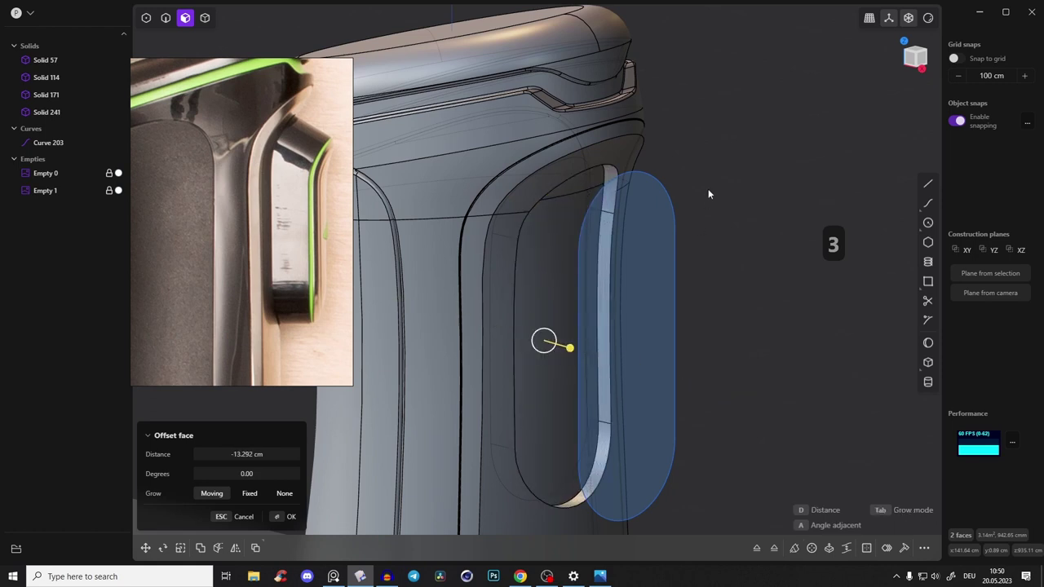
{"action": "key", "text": "2"}
{"action": "scroll", "coordinate": [640, 175], "scroll_direction": "up", "scroll_amount": 3}
{"action": "middle_click_drag", "start_coordinate": [601, 164], "coordinate": [602, 161]}
{"action": "left_click", "coordinate": [602, 161]}
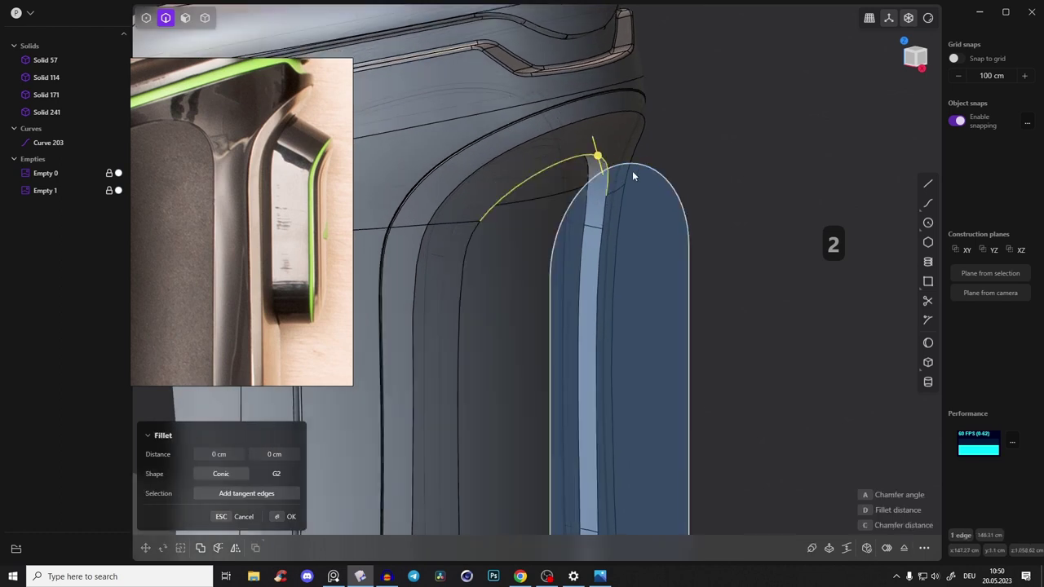
{"action": "key", "text": "Escape"}
{"action": "left_click", "coordinate": [685, 152]}
Step: Union the slot-shaped piece with the surrounding front body
{"action": "key", "text": "Tab"}
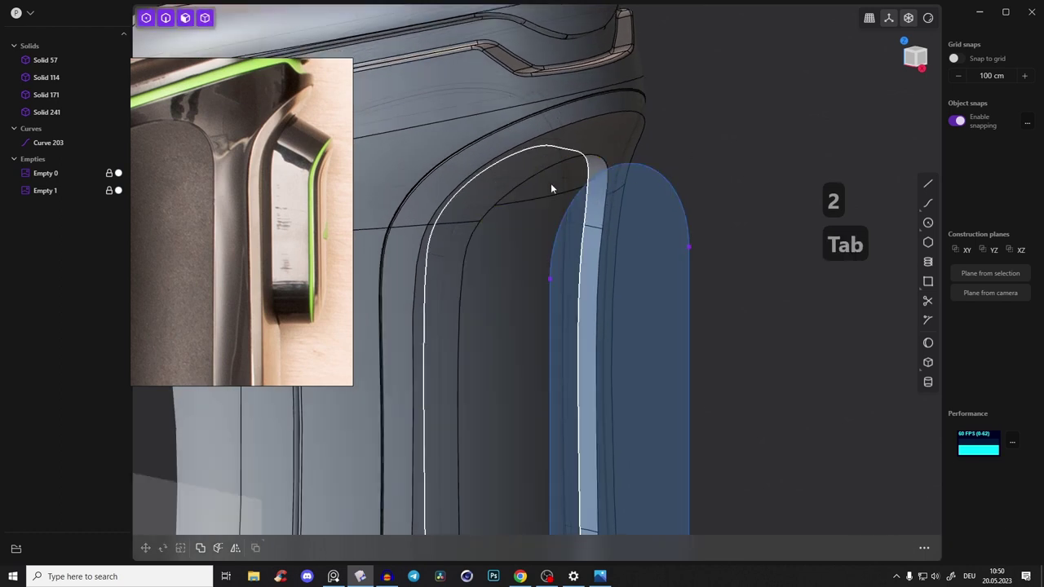
{"action": "left_click", "coordinate": [552, 185]}
{"action": "left_click", "coordinate": [615, 133], "text": "shift"}
{"action": "key", "text": "q"}
{"action": "key", "text": "q"}
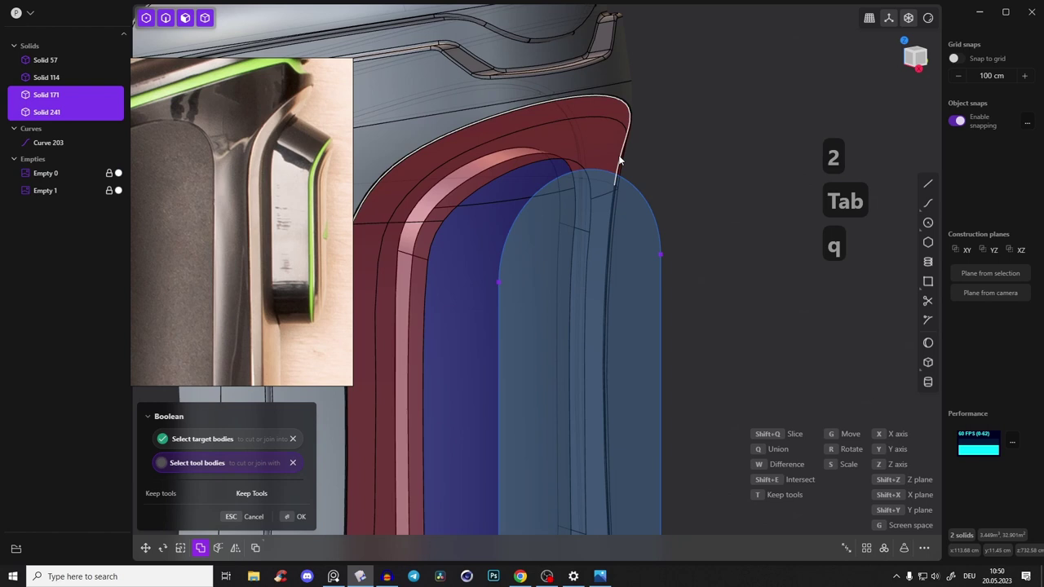
{"action": "right_click", "coordinate": [735, 147]}
Step: Try to fillet the rim edges of the slot recess by about 1.9 cm
{"action": "middle_click_drag", "start_coordinate": [634, 159], "coordinate": [648, 166]}
{"action": "key", "text": "2"}
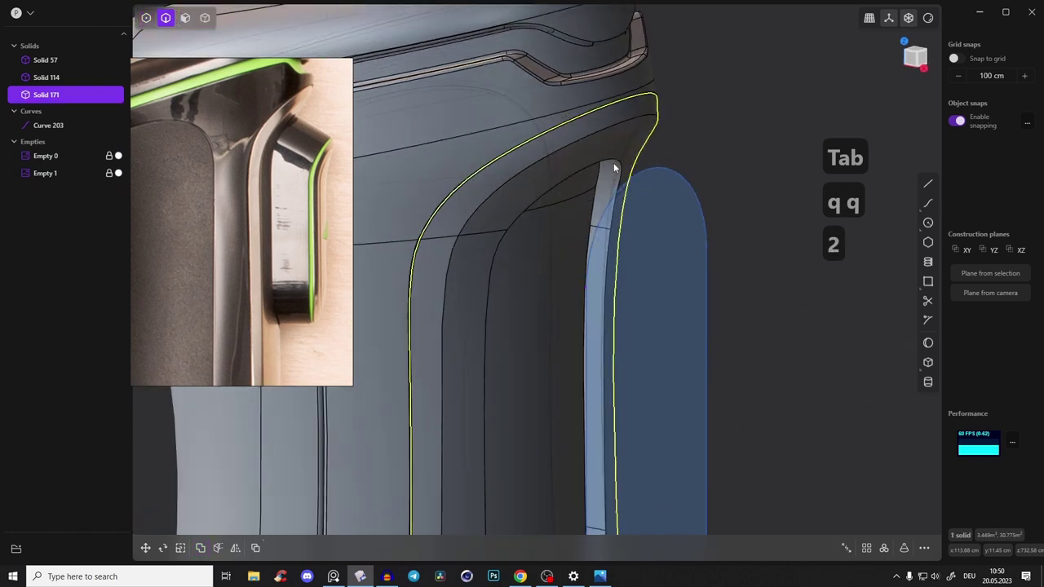
{"action": "left_click", "coordinate": [614, 165]}
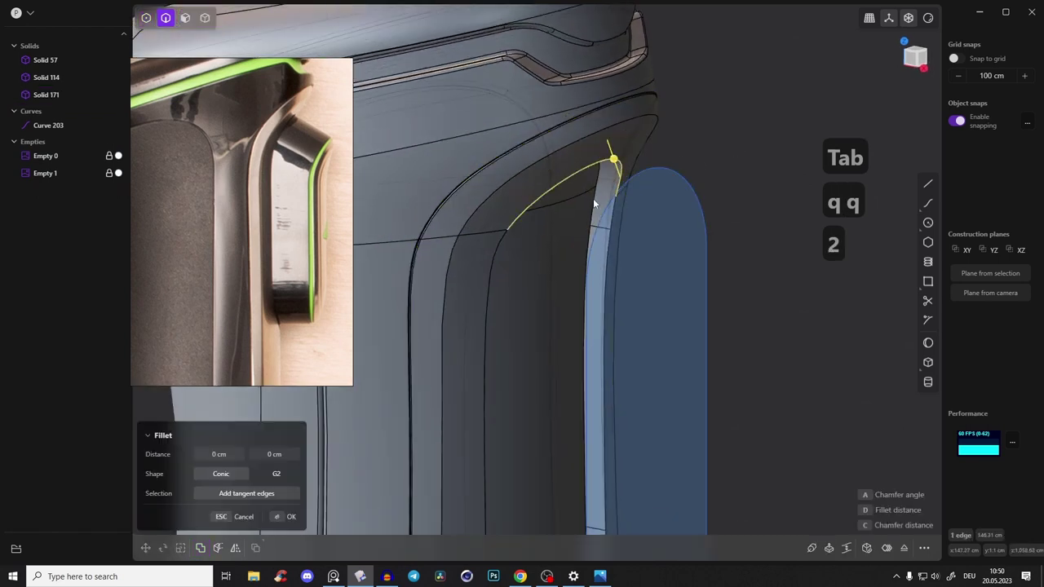
{"action": "left_click", "coordinate": [593, 197], "text": "shift"}
{"action": "left_click_drag", "start_coordinate": [592, 196], "coordinate": [594, 202]}
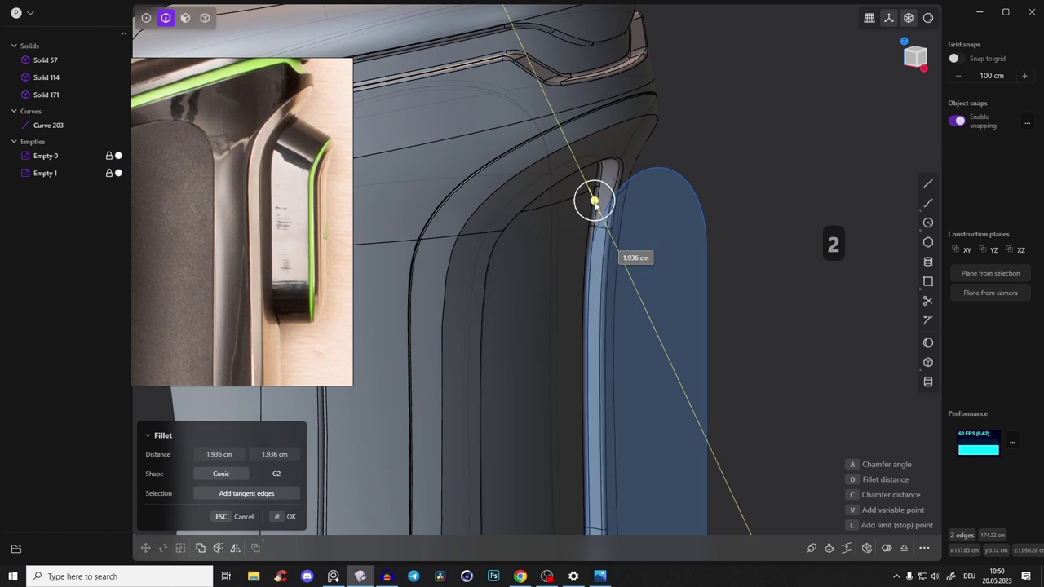
{"action": "right_click", "coordinate": [685, 172]}
{"action": "left_click", "coordinate": [710, 165]}
Step: Undo the fillet on the slot recess rim
{"action": "scroll", "coordinate": [709, 166], "scroll_direction": "down", "scroll_amount": 3}
{"action": "middle_click_drag", "start_coordinate": [709, 165], "coordinate": [693, 170]}
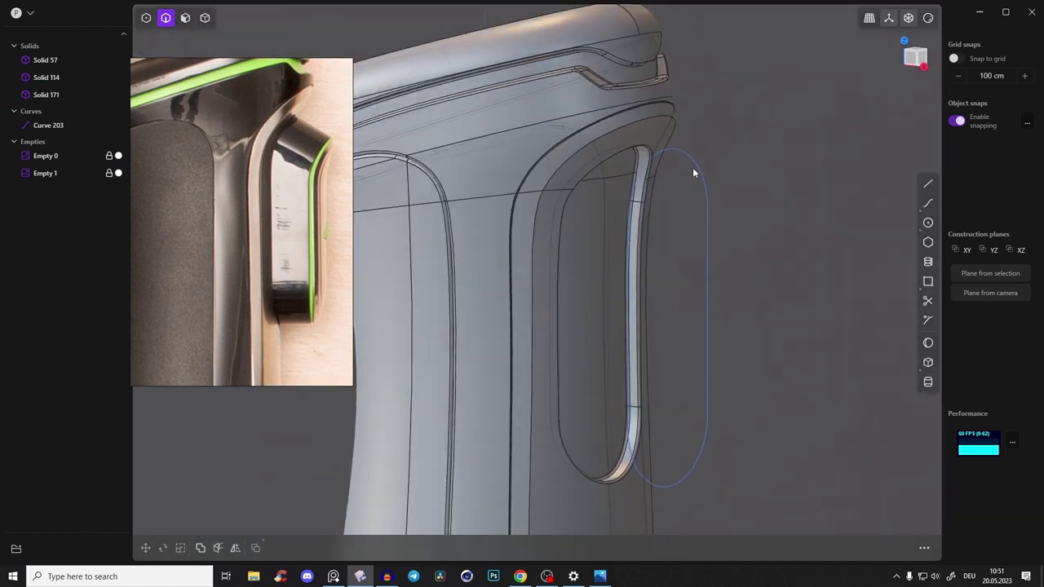
{"action": "key", "text": "ctrl+z"}
{"action": "key", "text": "ctrl+z"}
{"action": "left_click", "coordinate": [708, 169]}
{"action": "middle_click_drag", "start_coordinate": [709, 169], "coordinate": [756, 128]}
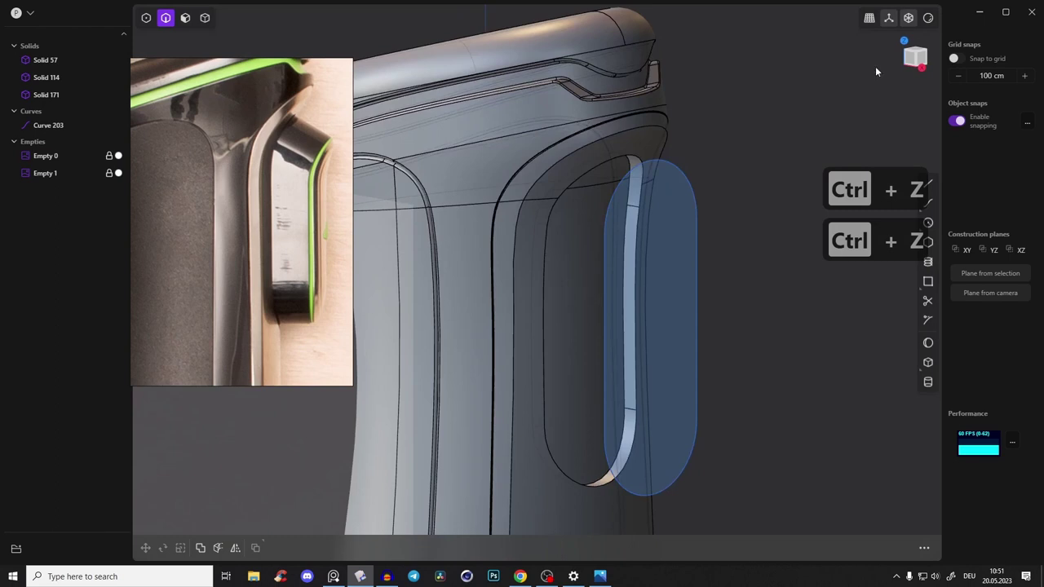
Step: Compare the slot recess with the reference in the front view, and hide the original slot curve
{"action": "left_click", "coordinate": [920, 63]}
{"action": "middle_click_drag", "start_coordinate": [576, 195], "coordinate": [523, 183], "text": "shift"}
{"action": "scroll", "coordinate": [642, 179], "scroll_direction": "down", "scroll_amount": 2}
{"action": "scroll", "coordinate": [641, 181], "scroll_direction": "up", "scroll_amount": 2}
{"action": "scroll", "coordinate": [644, 188], "scroll_direction": "up", "scroll_amount": 2}
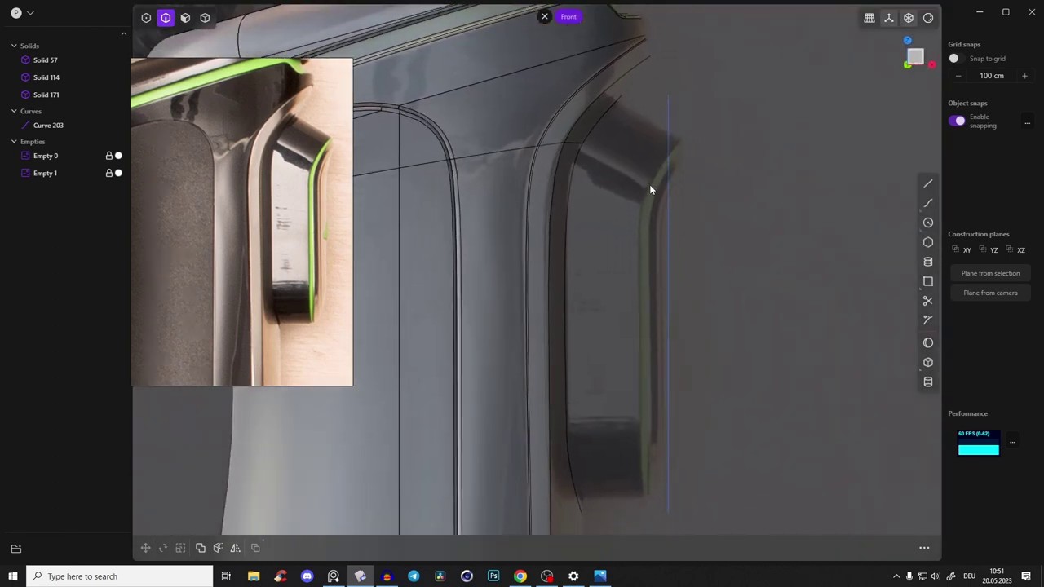
{"action": "middle_click_drag", "start_coordinate": [622, 144], "coordinate": [567, 148]}
{"action": "left_click", "coordinate": [628, 161]}
{"action": "key", "text": "h"}
Step: Duplicate all outer rim edges of the slot recess as curves and join them into one closed curve
{"action": "key", "text": "2"}
{"action": "left_click", "coordinate": [580, 117]}
{"action": "key", "text": "f"}
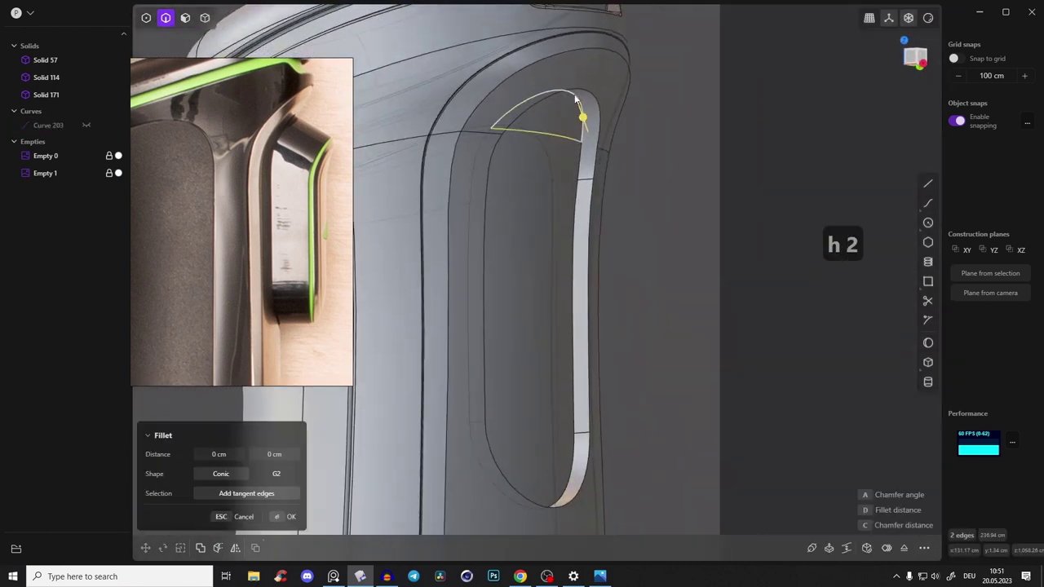
{"action": "left_click", "coordinate": [575, 203], "text": "shift"}
{"action": "left_click", "coordinate": [569, 480], "text": "shift"}
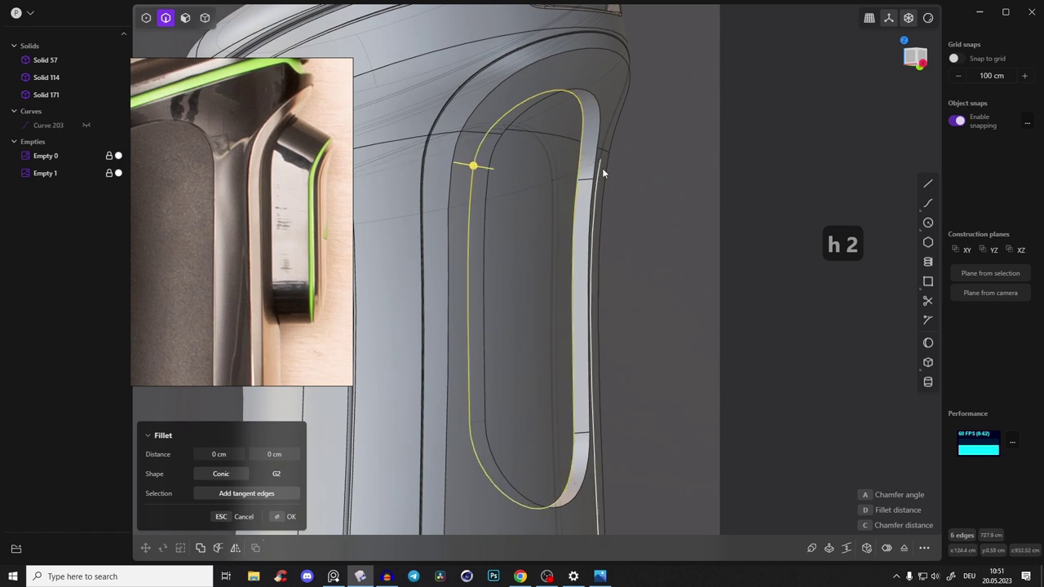
{"action": "key", "text": "shift+d"}
{"action": "middle_click_drag", "start_coordinate": [580, 225], "coordinate": [591, 229]}
{"action": "key", "text": "j"}
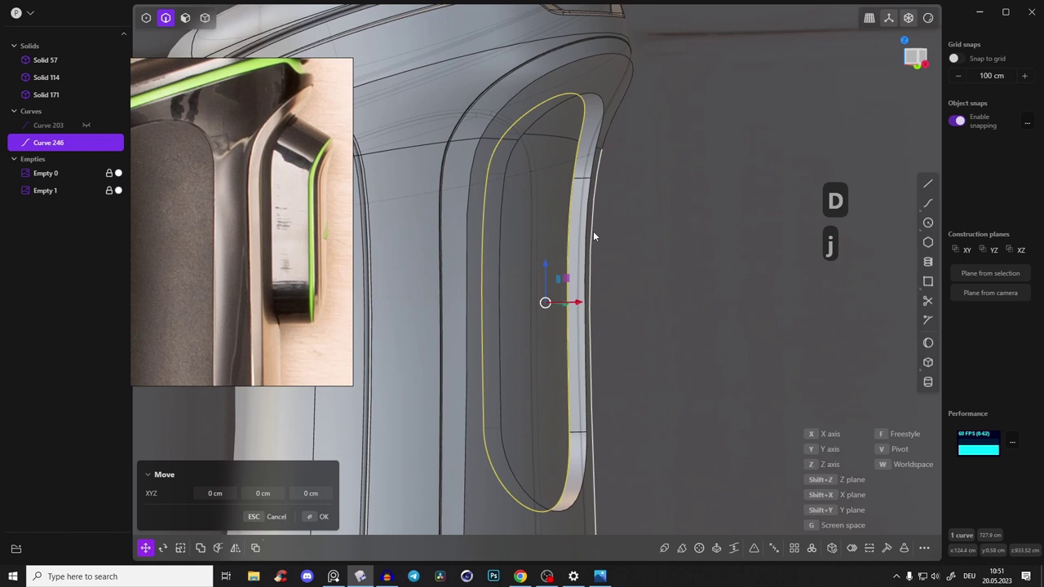
{"action": "right_click", "coordinate": [593, 232]}
Step: Examine the button's side profile in the front view and in the separate reference picture
{"action": "left_click", "coordinate": [914, 61]}
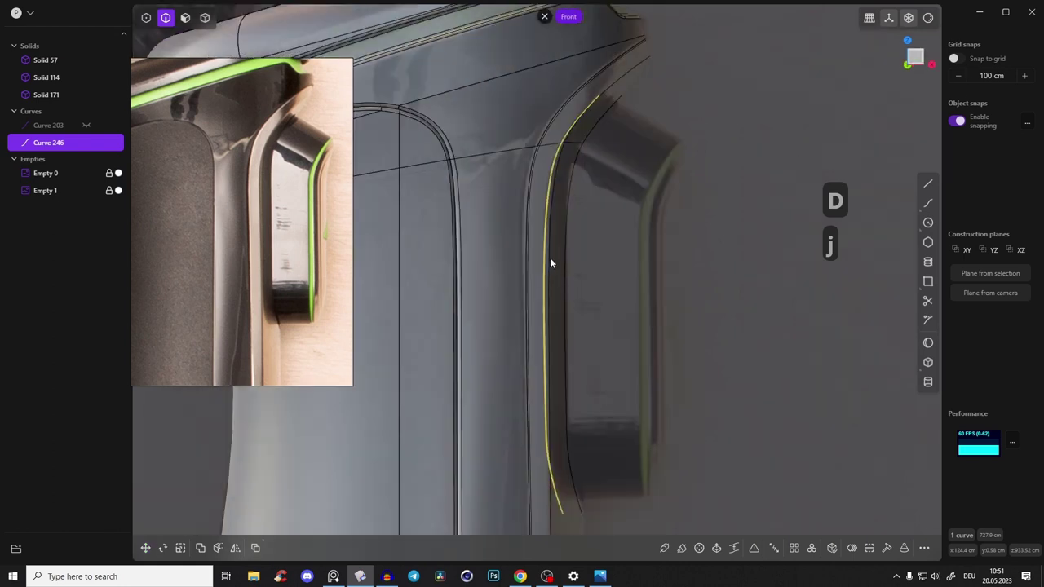
{"action": "mouse_move", "coordinate": [619, 265]}
{"action": "middle_mouse_down", "text": "shift"}
{"action": "mouse_move", "coordinate": [562, 271]}
{"action": "mouse_move", "coordinate": [610, 256]}
{"action": "middle_mouse_up", "text": "shift"}
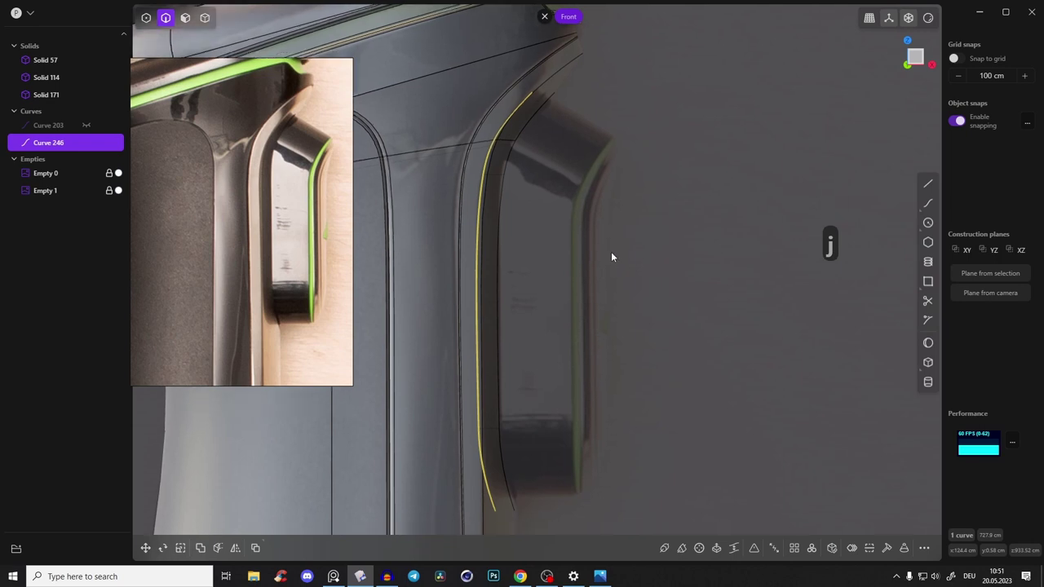
{"action": "scroll", "coordinate": [312, 238], "scroll_direction": "down", "scroll_amount": 10}
{"action": "middle_click_drag", "start_coordinate": [321, 191], "coordinate": [315, 245]}
{"action": "scroll", "coordinate": [277, 372], "scroll_direction": "up", "scroll_amount": 4}
{"action": "scroll", "coordinate": [214, 347], "scroll_direction": "up", "scroll_amount": 1}
{"action": "middle_click_drag", "start_coordinate": [213, 383], "coordinate": [261, 275]}
{"action": "scroll", "coordinate": [267, 223], "scroll_direction": "down", "scroll_amount": 5}
{"action": "middle_click_drag", "start_coordinate": [272, 155], "coordinate": [236, 302]}
{"action": "scroll", "coordinate": [278, 176], "scroll_direction": "up", "scroll_amount": 4}
{"action": "scroll", "coordinate": [277, 176], "scroll_direction": "up", "scroll_amount": 4}
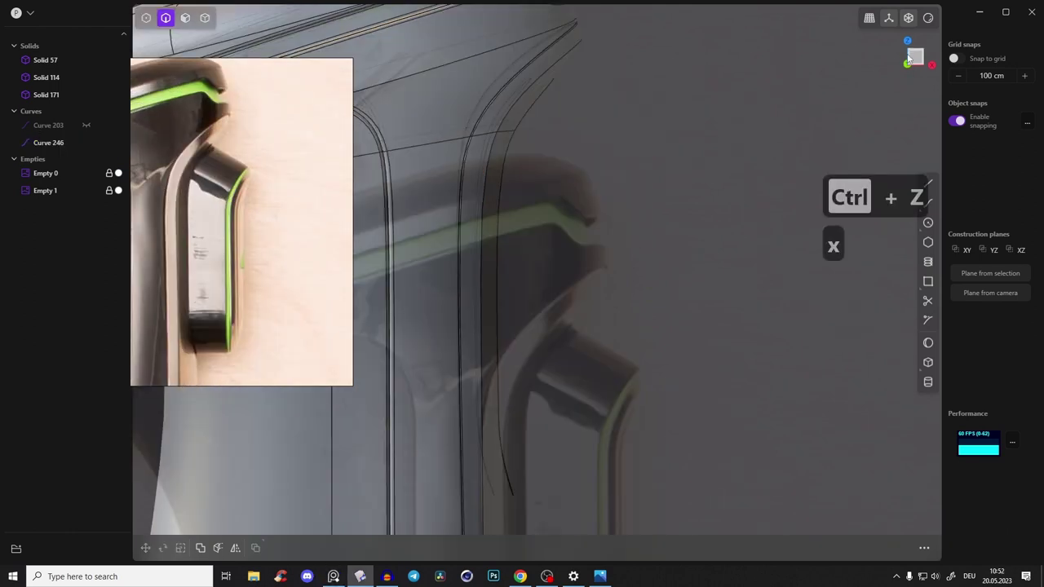
{"action": "left_click", "coordinate": [915, 56]}
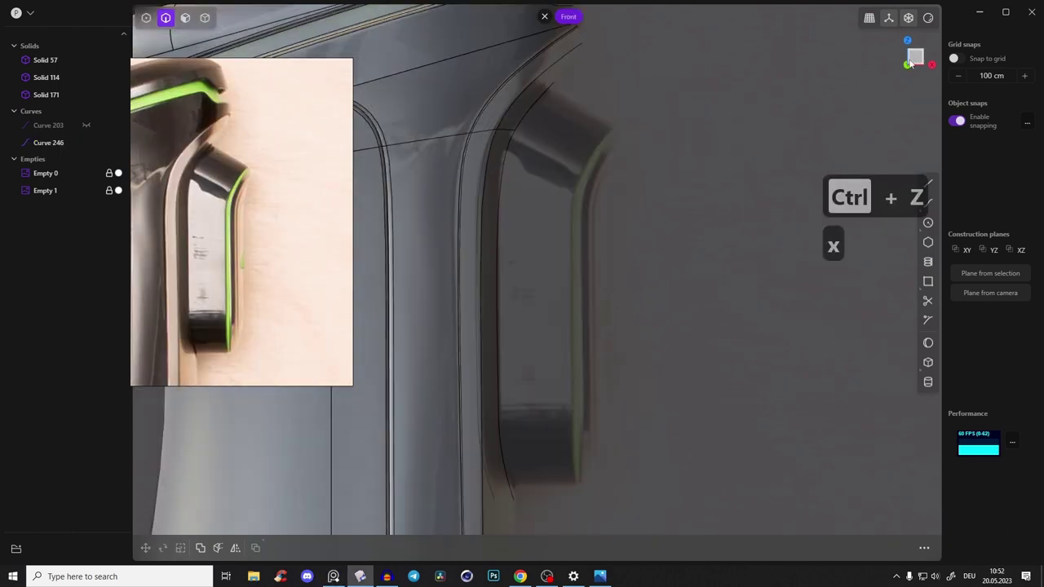
{"action": "middle_click_drag", "start_coordinate": [613, 229], "coordinate": [587, 232], "text": "shift"}
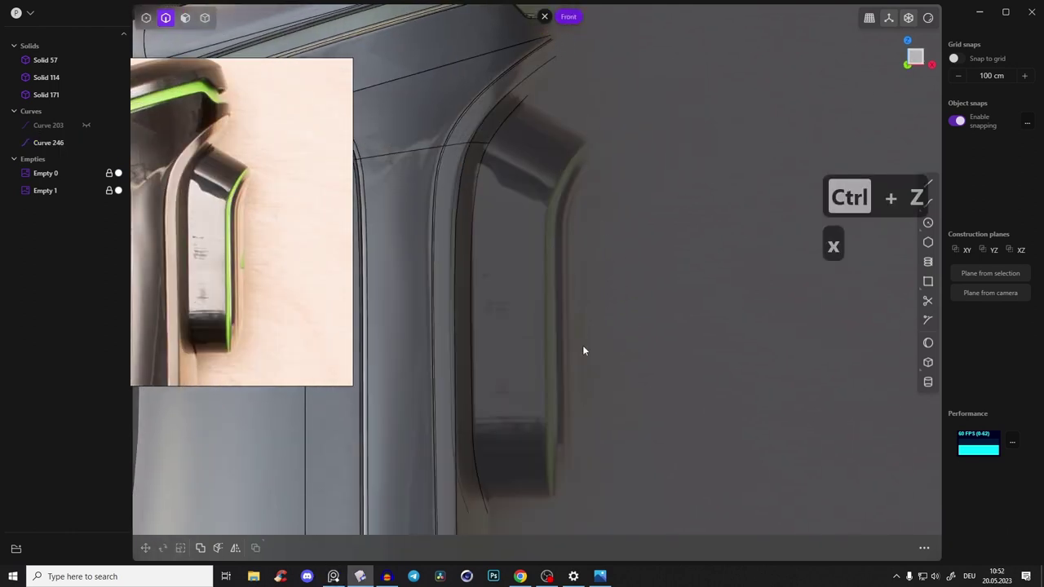
Step: Try to place a copy of the slot rim curve about 93 cm outward along the X axis
{"action": "middle_click_drag", "start_coordinate": [535, 103], "coordinate": [482, 73]}
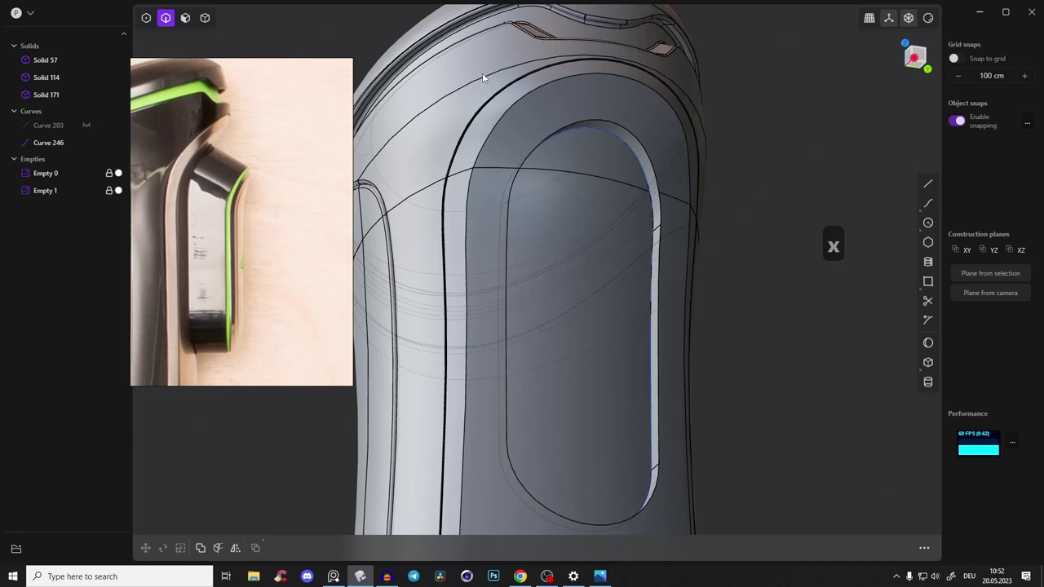
{"action": "left_click", "coordinate": [618, 134]}
{"action": "middle_click_drag", "start_coordinate": [614, 181], "coordinate": [660, 209]}
{"action": "key", "text": "d"}
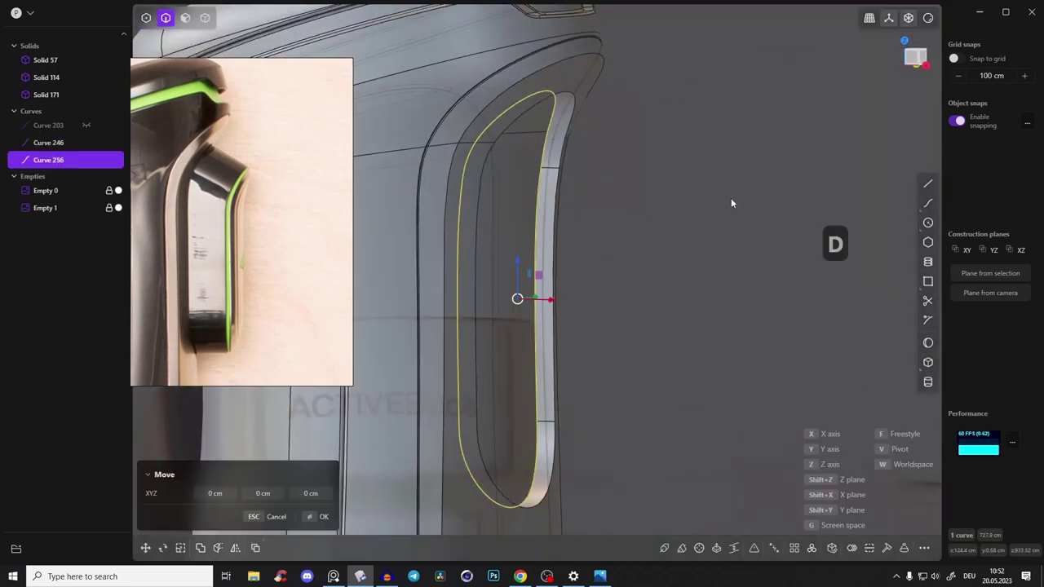
{"action": "left_click", "coordinate": [900, 65]}
{"action": "key", "text": "g"}
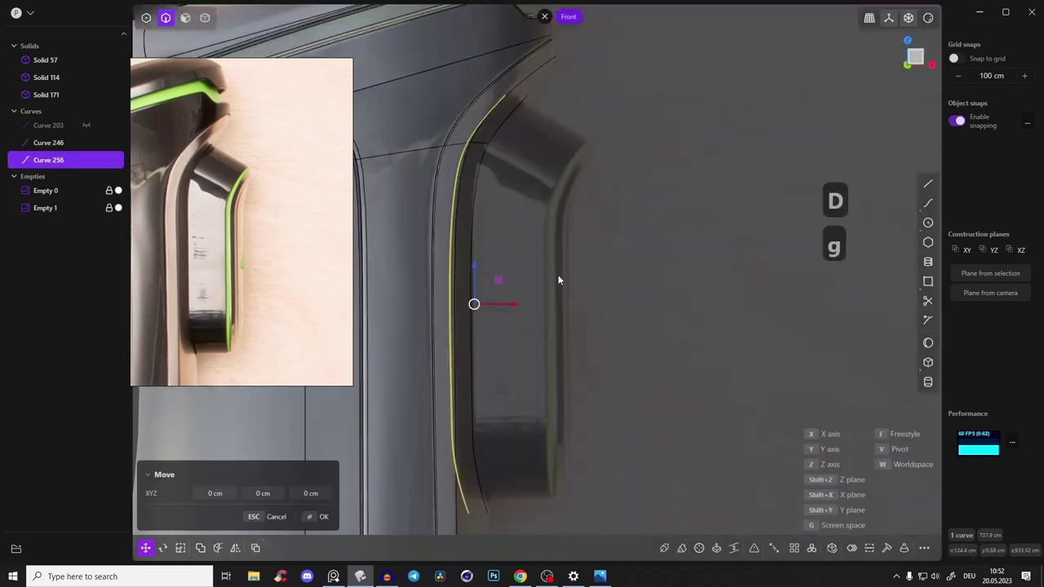
{"action": "left_click_drag", "start_coordinate": [515, 303], "coordinate": [648, 314]}
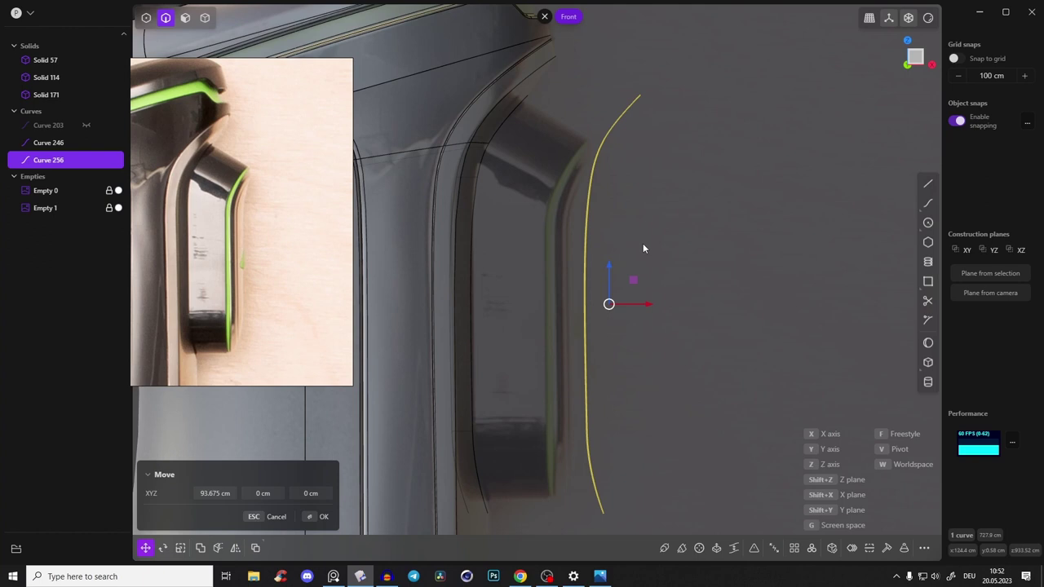
{"action": "key", "text": "x"}
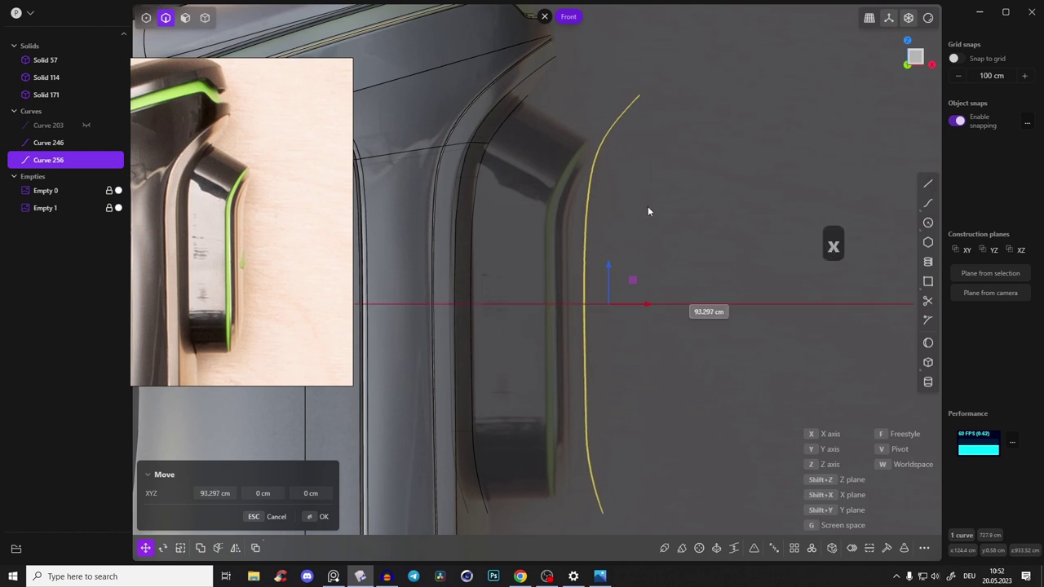
{"action": "key", "text": "Escape"}
{"action": "key", "text": "x"}
Step: In the right view, sketch a circle of about 54 cm radius on the centre line and lower it about 30 cm to the button's upper end
{"action": "middle_click_drag", "start_coordinate": [645, 216], "coordinate": [609, 121]}
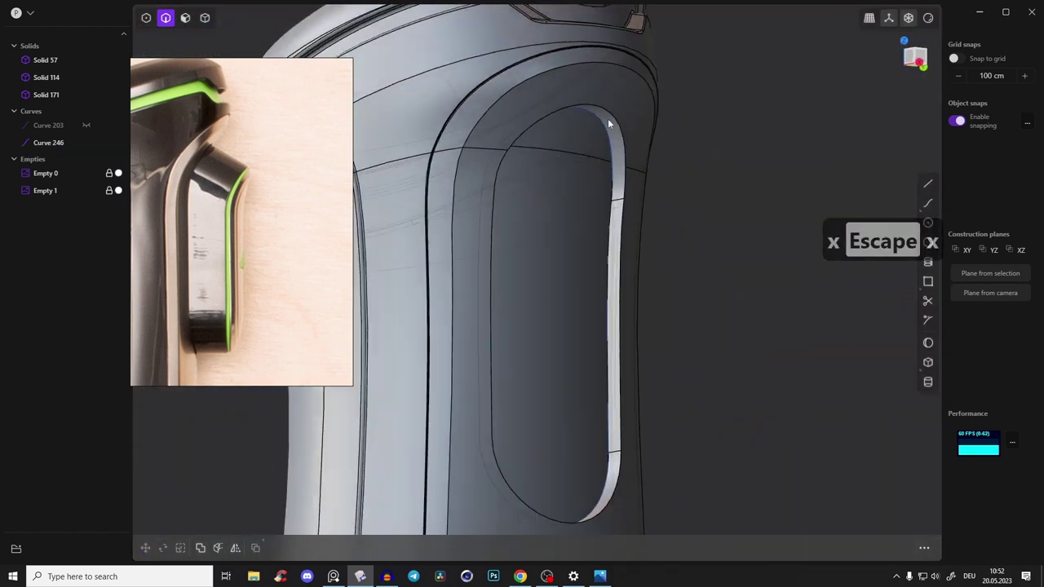
{"action": "left_click", "coordinate": [926, 56]}
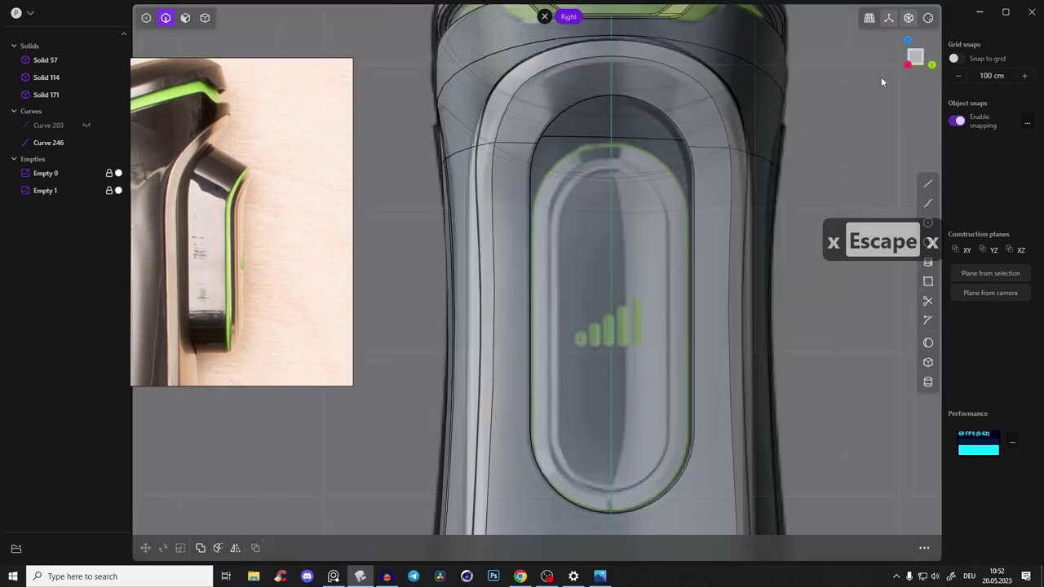
{"action": "scroll", "coordinate": [612, 203], "scroll_direction": "up", "scroll_amount": 5}
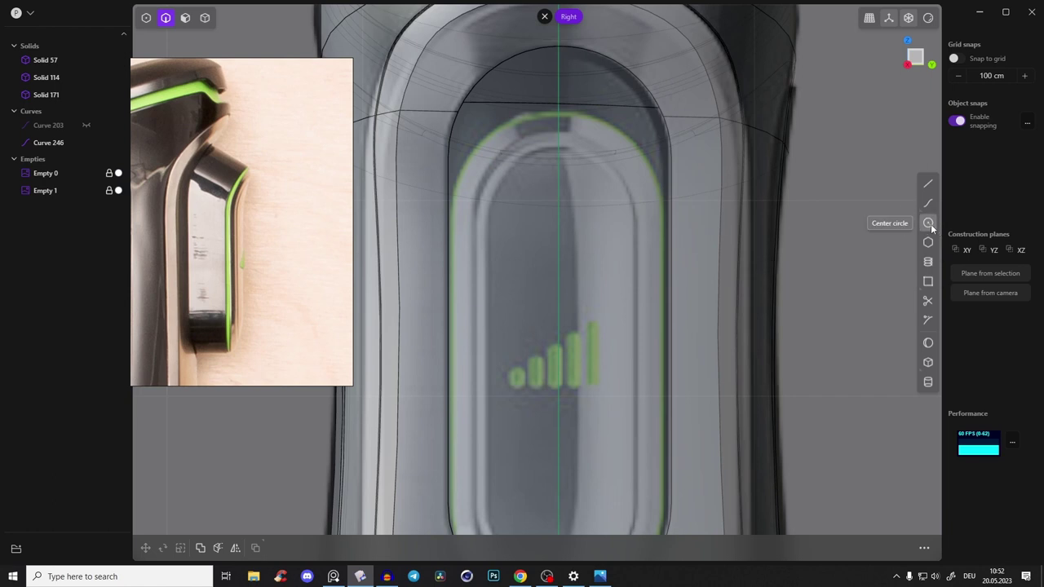
{"action": "left_click", "coordinate": [561, 158]}
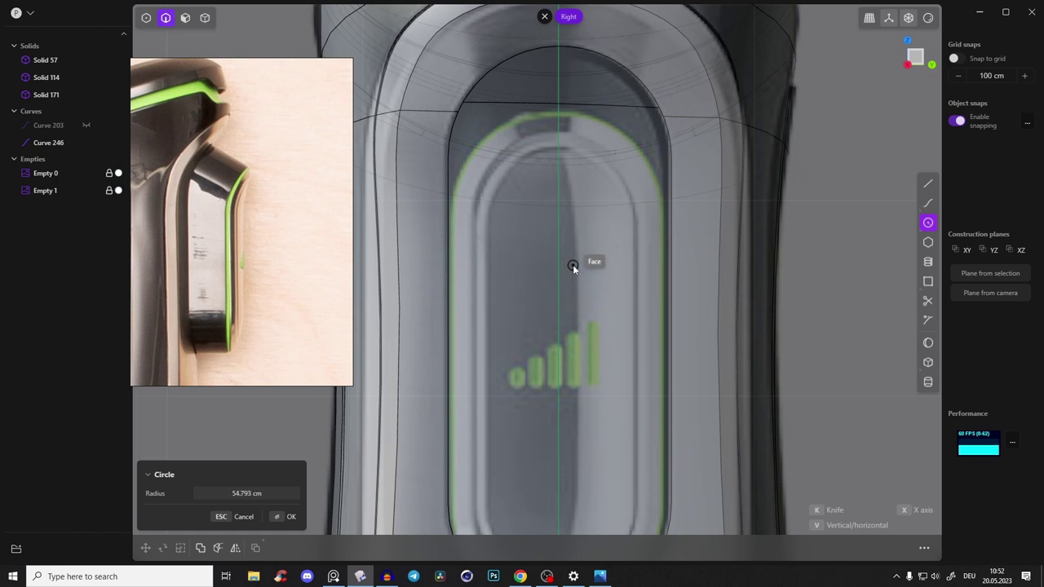
{"action": "left_click", "coordinate": [584, 194]}
{"action": "key", "text": "g"}
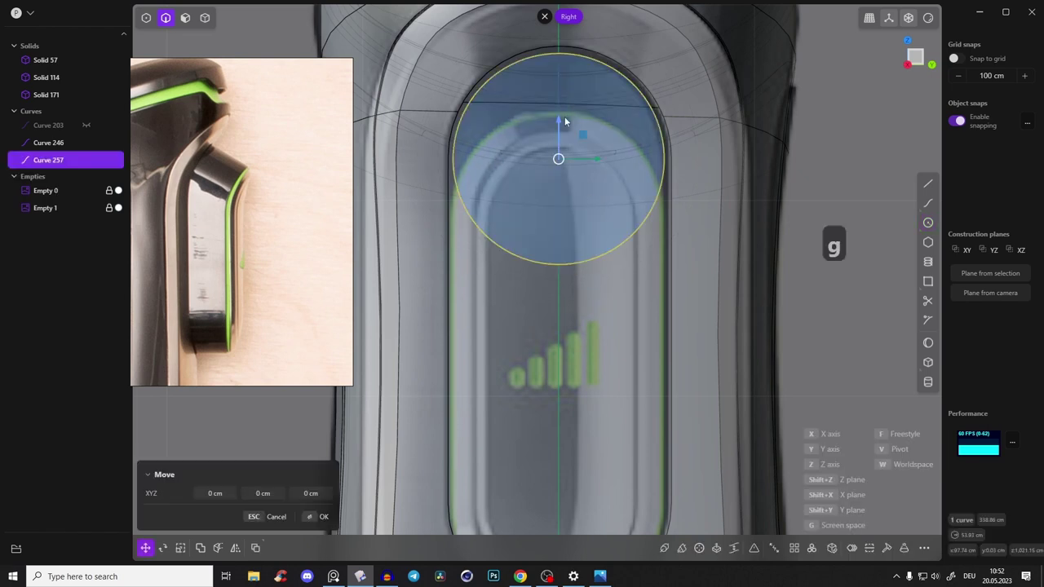
{"action": "left_click_drag", "start_coordinate": [573, 192], "coordinate": [574, 178]}
{"action": "middle_click_drag", "start_coordinate": [599, 315], "coordinate": [587, 220]}
{"action": "scroll", "coordinate": [587, 210], "scroll_direction": "down", "scroll_amount": 2}
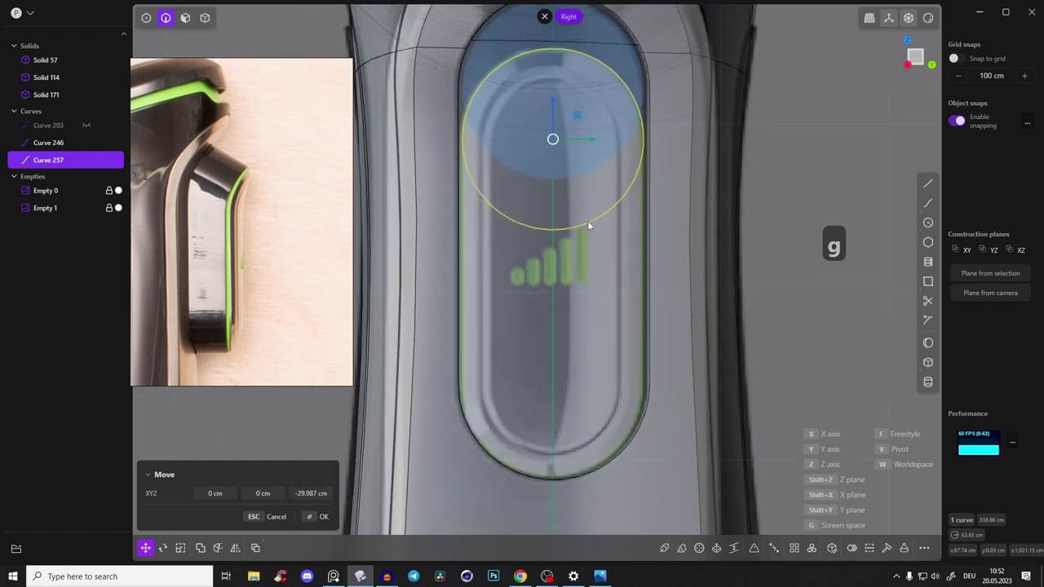
Step: Duplicate the circle about 147.7 cm downward along the Z axis to match the button's lower end
{"action": "key", "text": "shift+d"}
{"action": "left_click_drag", "start_coordinate": [551, 98], "coordinate": [584, 346]}
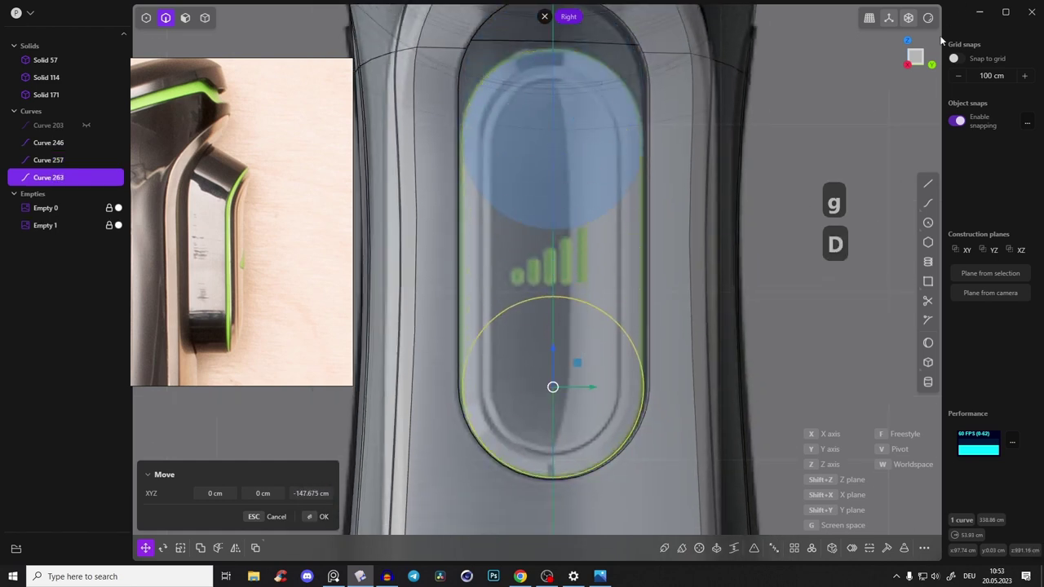
{"action": "right_click", "coordinate": [570, 214]}
Step: Connect the two circles with a straight vertical line on each side to complete the button's slot outline
{"action": "key", "text": "shift+a"}
{"action": "left_click", "coordinate": [463, 135]}
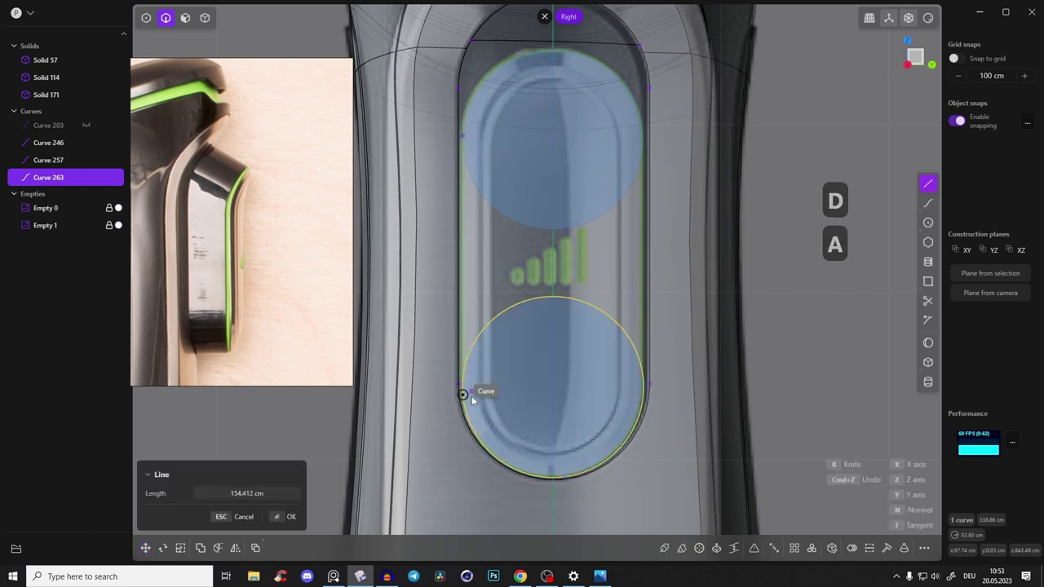
{"action": "left_click", "coordinate": [463, 392]}
{"action": "key", "text": "a"}
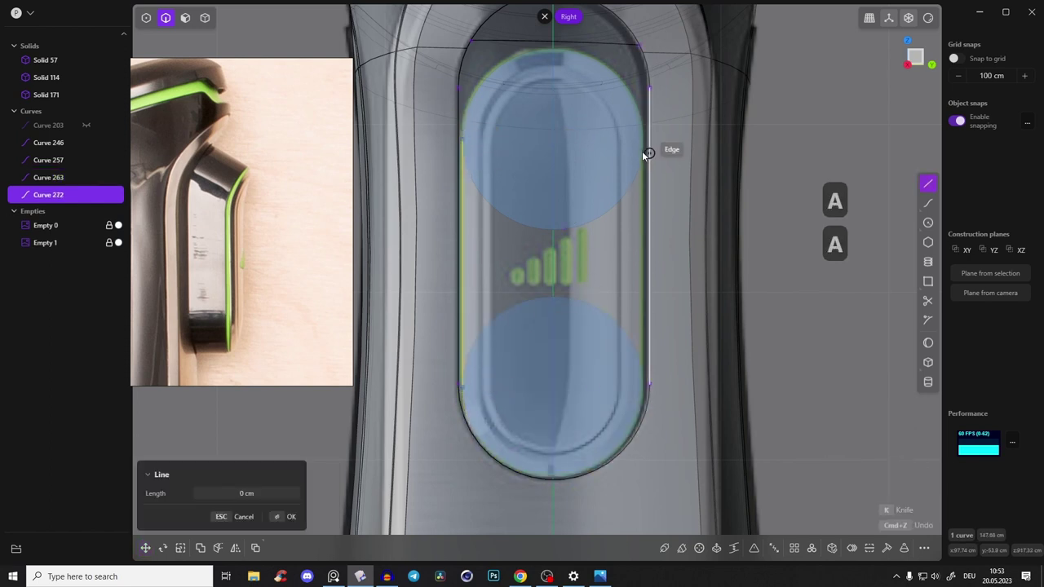
{"action": "left_click", "coordinate": [641, 136]}
{"action": "scroll", "coordinate": [642, 135], "scroll_direction": "up", "scroll_amount": 3}
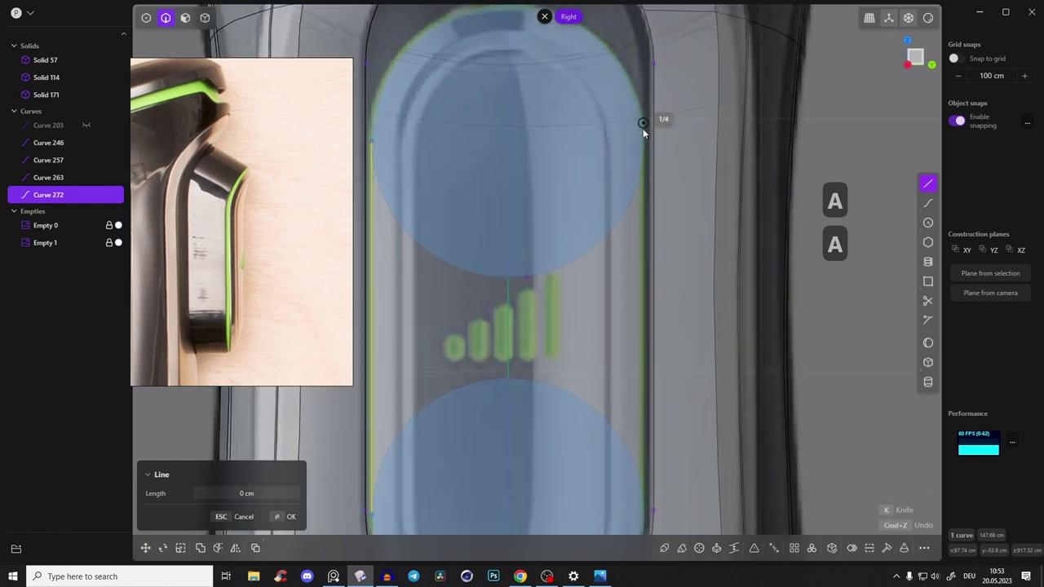
{"action": "right_click_drag", "start_coordinate": [651, 476], "coordinate": [636, 373]}
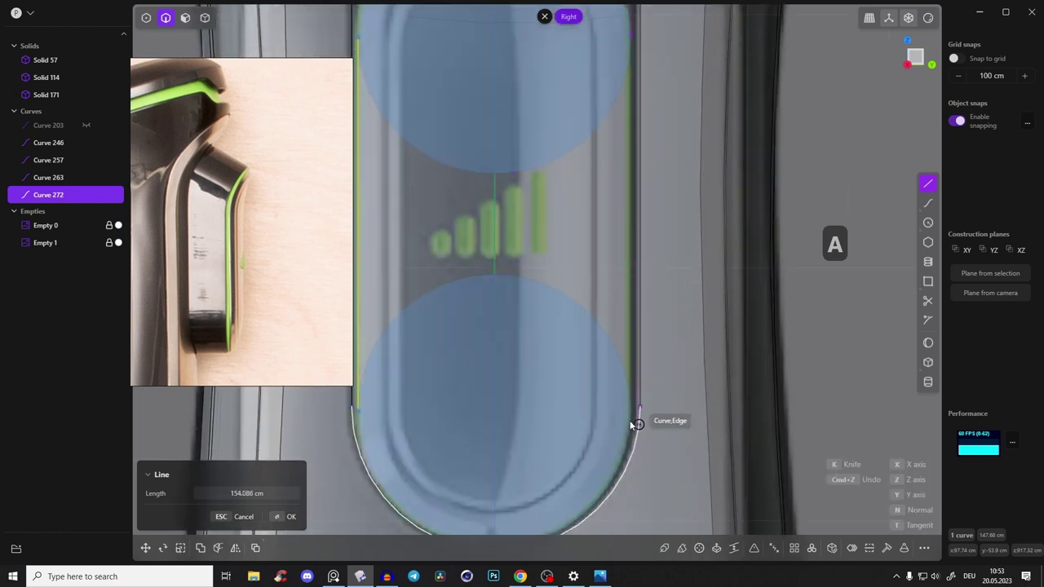
{"action": "left_click", "coordinate": [628, 414]}
{"action": "scroll", "coordinate": [714, 421], "scroll_direction": "down", "scroll_amount": 5}
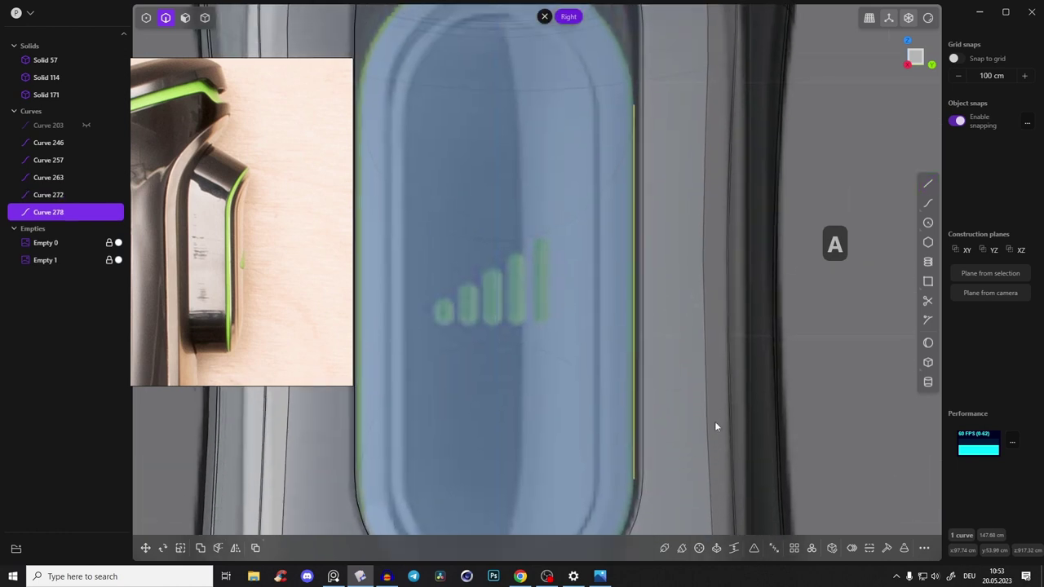
{"action": "scroll", "coordinate": [718, 396], "scroll_direction": "down", "scroll_amount": 3}
{"action": "left_click", "coordinate": [767, 314]}
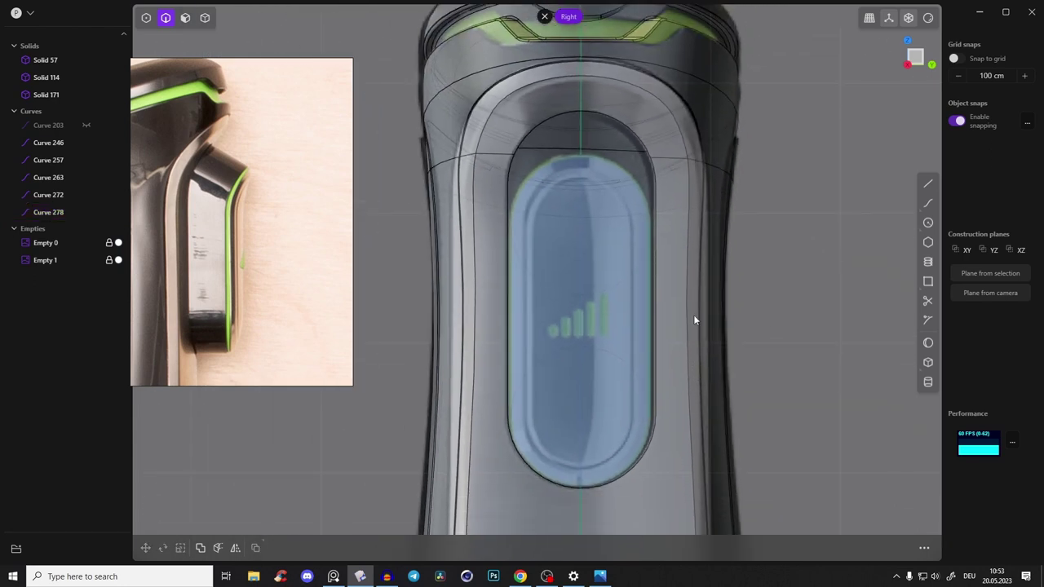
Step: Trim the circles' inner arcs and join the two end arcs and side lines into one closed slot outline
{"action": "key", "text": "t"}
{"action": "left_click", "coordinate": [602, 290]}
{"action": "key", "text": "t"}
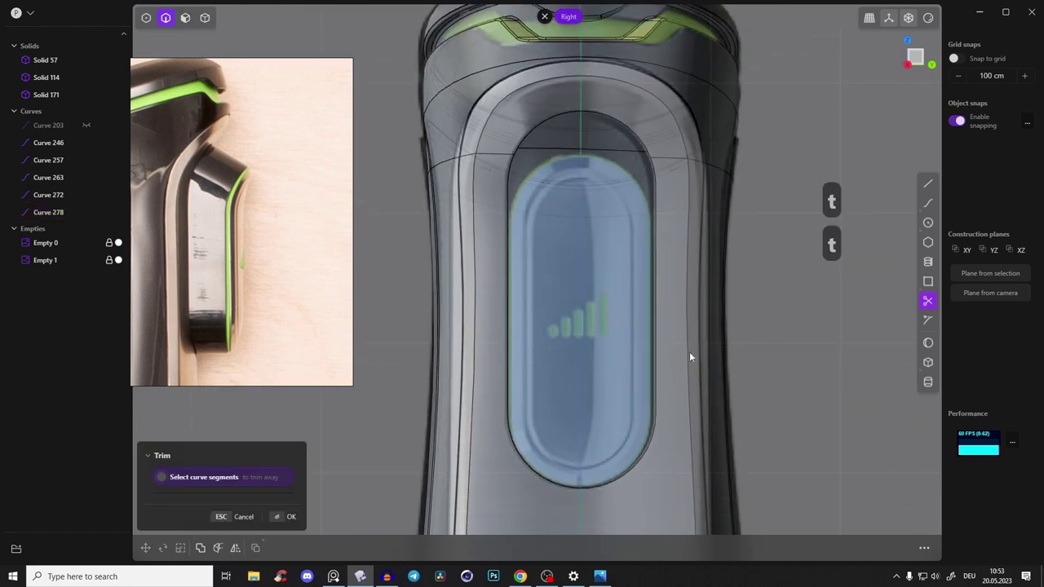
{"action": "left_click", "coordinate": [525, 175]}
{"action": "left_click", "coordinate": [512, 266]}
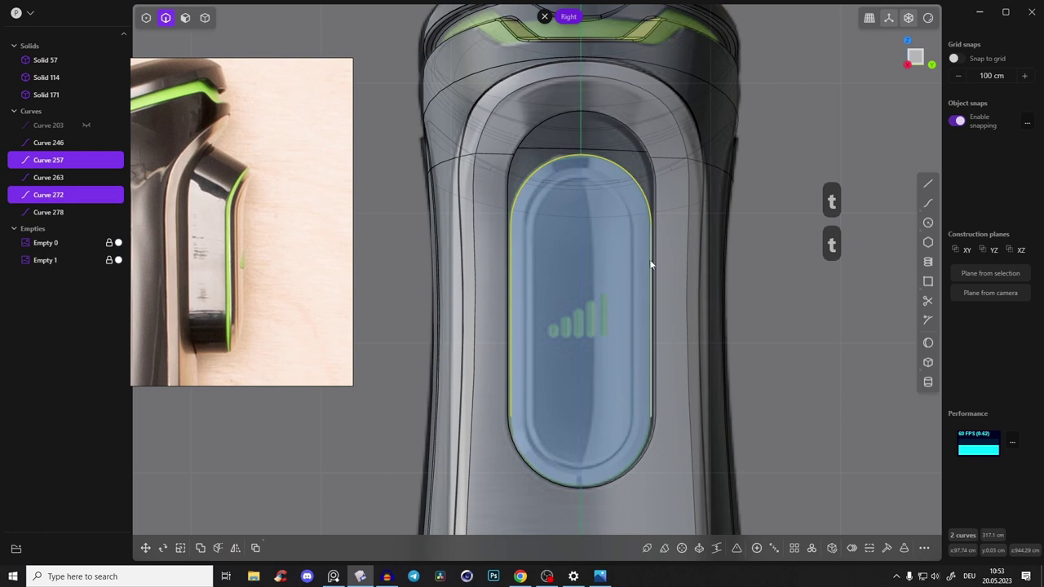
{"action": "left_click", "coordinate": [651, 359]}
{"action": "left_click", "coordinate": [639, 442]}
{"action": "key", "text": "j"}
Step: In the front view, move the joined slot outline about 116.7 cm outward along the X axis, beyond the button's outer face
{"action": "middle_click_drag", "start_coordinate": [636, 294], "coordinate": [737, 305]}
{"action": "left_click", "coordinate": [915, 58]}
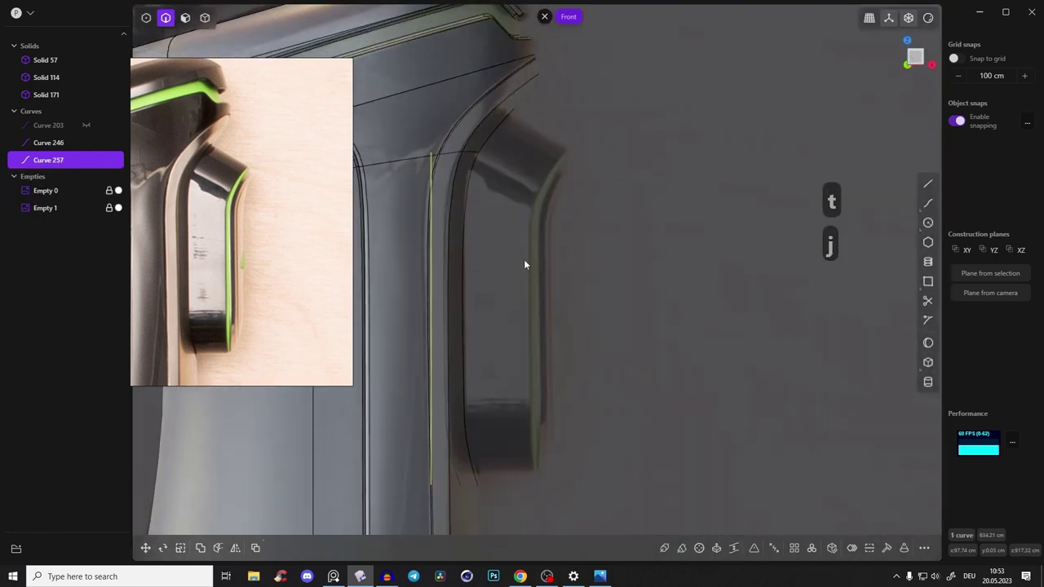
{"action": "middle_click_drag", "start_coordinate": [524, 265], "coordinate": [500, 267]}
{"action": "key", "text": "g"}
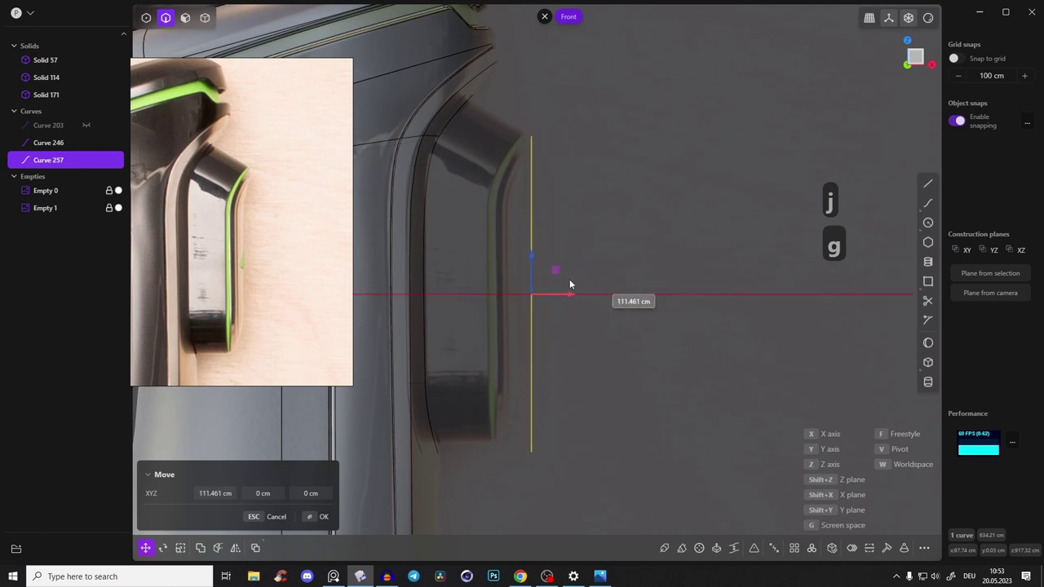
{"action": "left_click", "coordinate": [576, 279]}
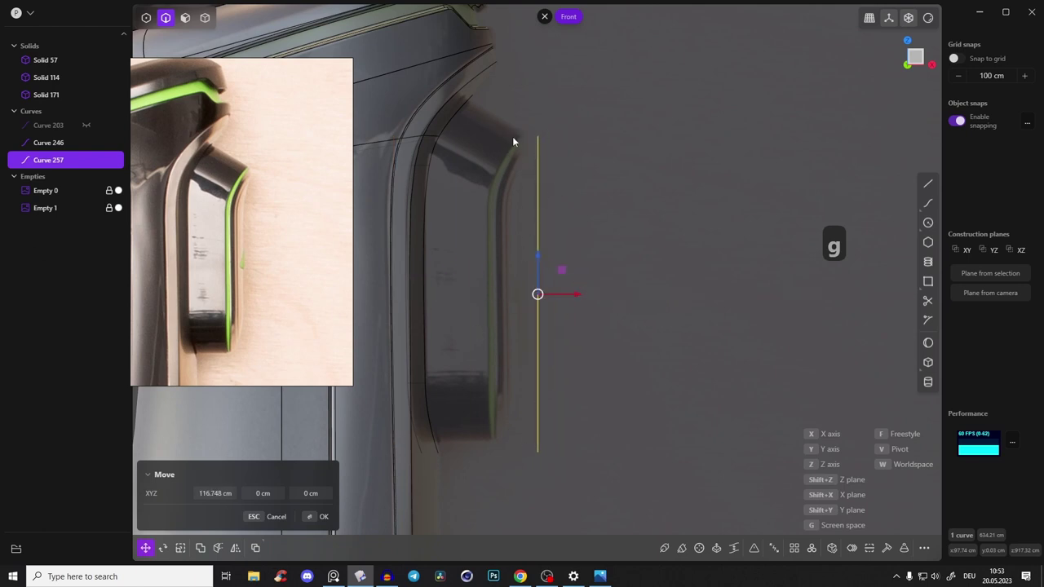
{"action": "middle_click_drag", "start_coordinate": [533, 210], "coordinate": [482, 189]}
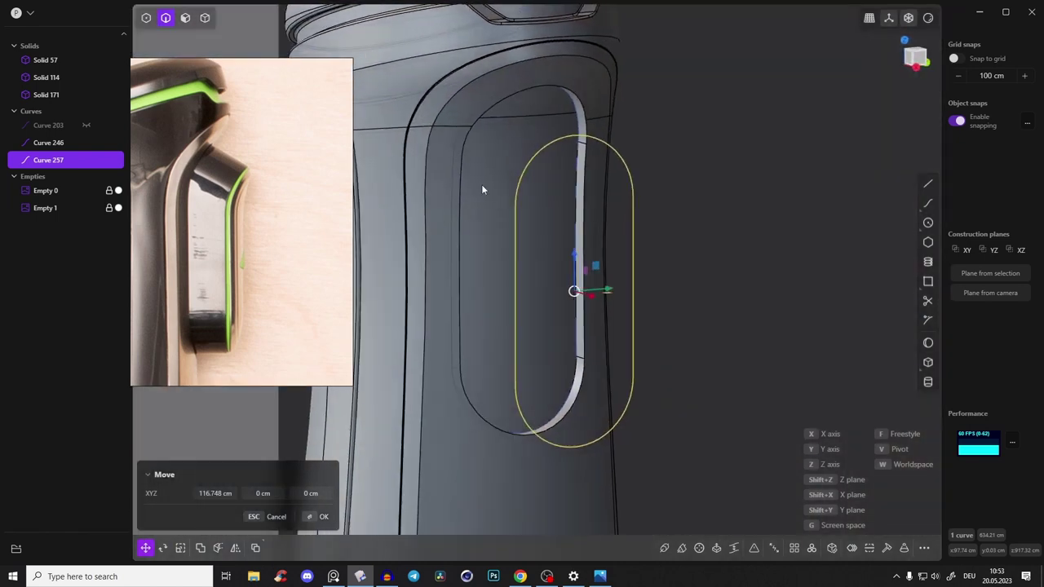
Step: Try to loft between the recess rim curve and the outer slot outline
{"action": "left_click", "coordinate": [572, 106]}
{"action": "key", "text": "l"}
{"action": "middle_click_drag", "start_coordinate": [650, 115], "coordinate": [506, 67]}
{"action": "key", "text": "ctrl+z"}
{"action": "key", "text": "Escape"}
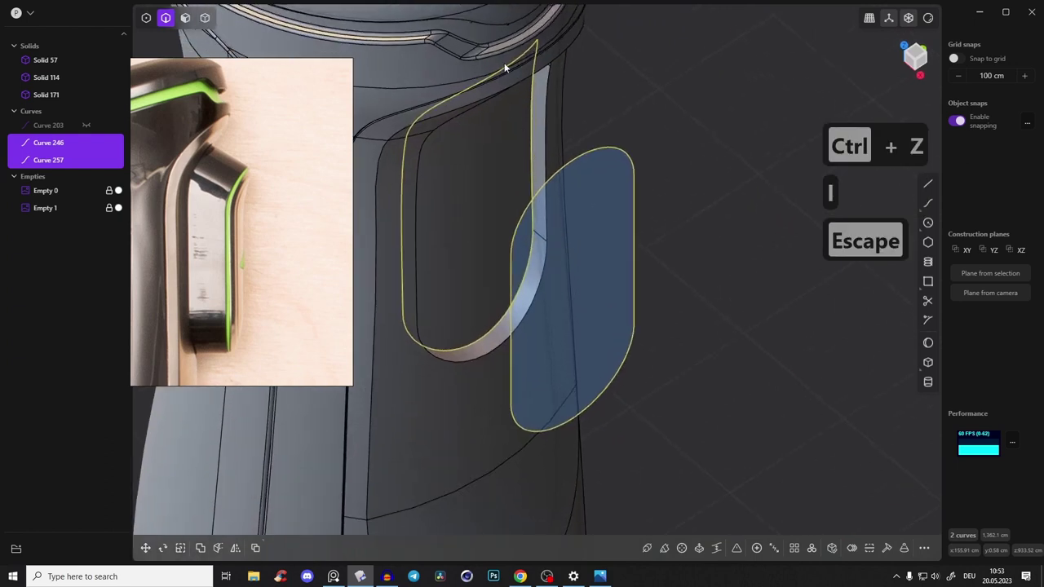
Step: Try to rebuild the rim curve and the slot outline together with 200 points
{"action": "left_click", "coordinate": [887, 547]}
{"action": "left_click", "coordinate": [270, 473]}
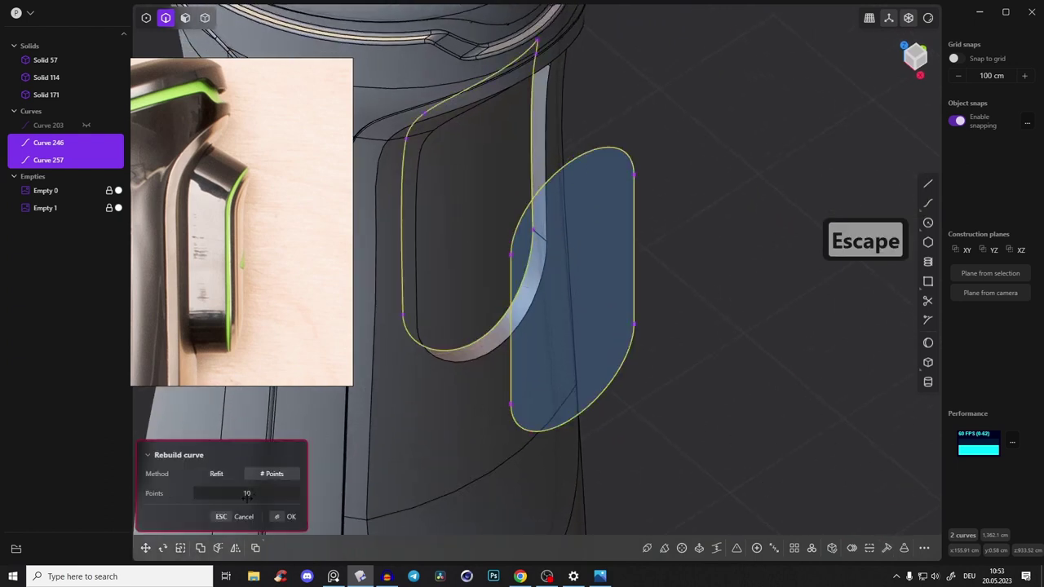
{"action": "left_click", "coordinate": [237, 493]}
{"action": "type", "text": "200"}
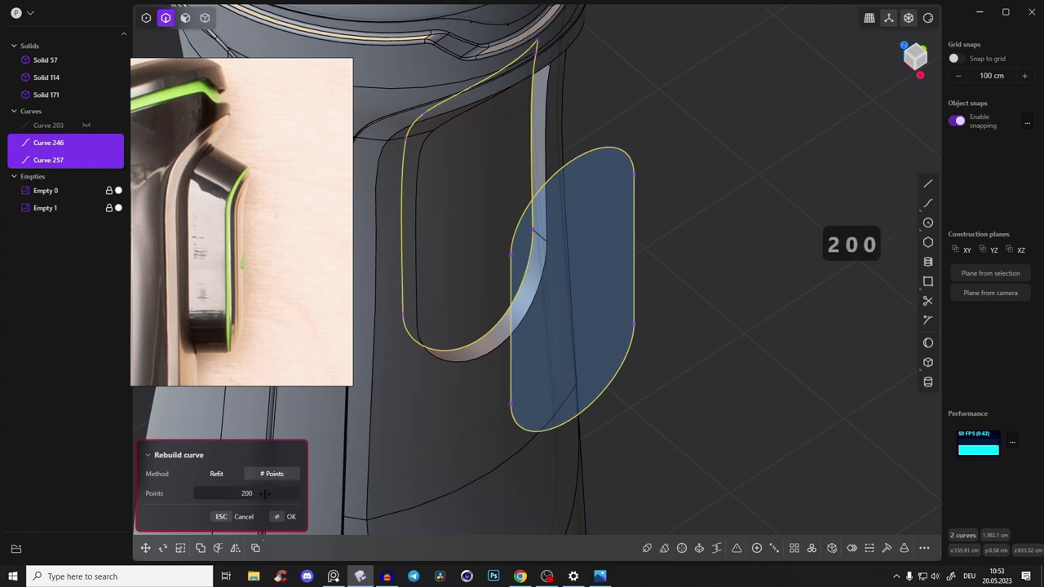
{"action": "key", "text": "Escape"}
Step: Rebuild only the outer slot outline by number of points, using 150 points
{"action": "left_click", "coordinate": [573, 163]}
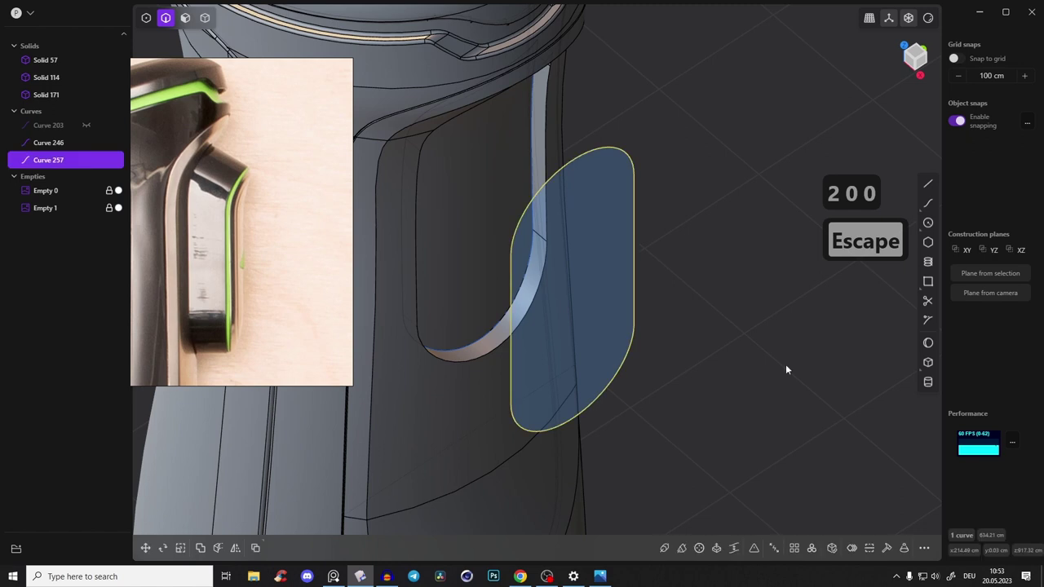
{"action": "left_click", "coordinate": [887, 547]}
{"action": "left_click", "coordinate": [279, 475]}
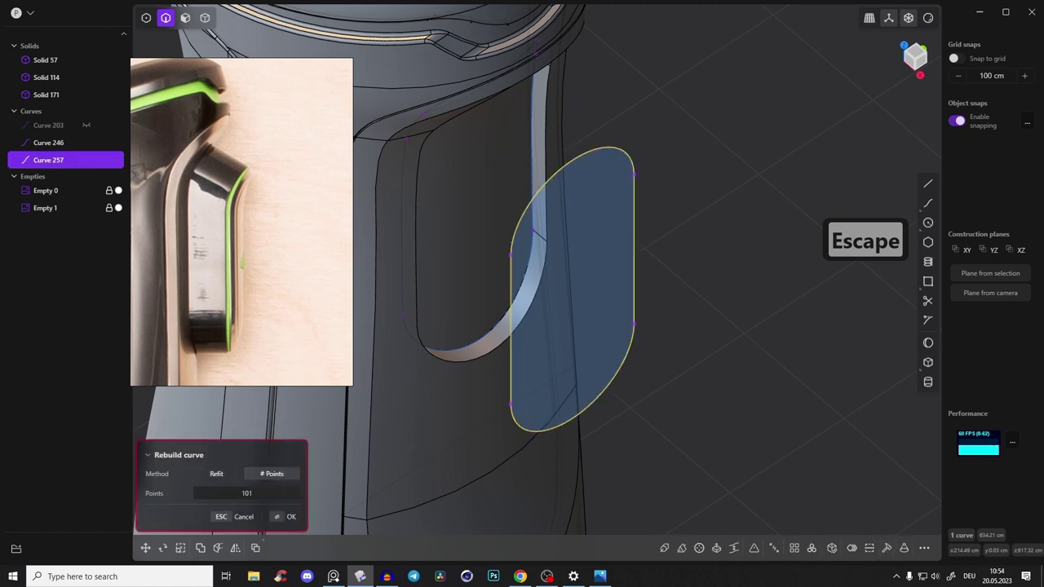
{"action": "left_click", "coordinate": [254, 492]}
{"action": "type", "text": "1"}
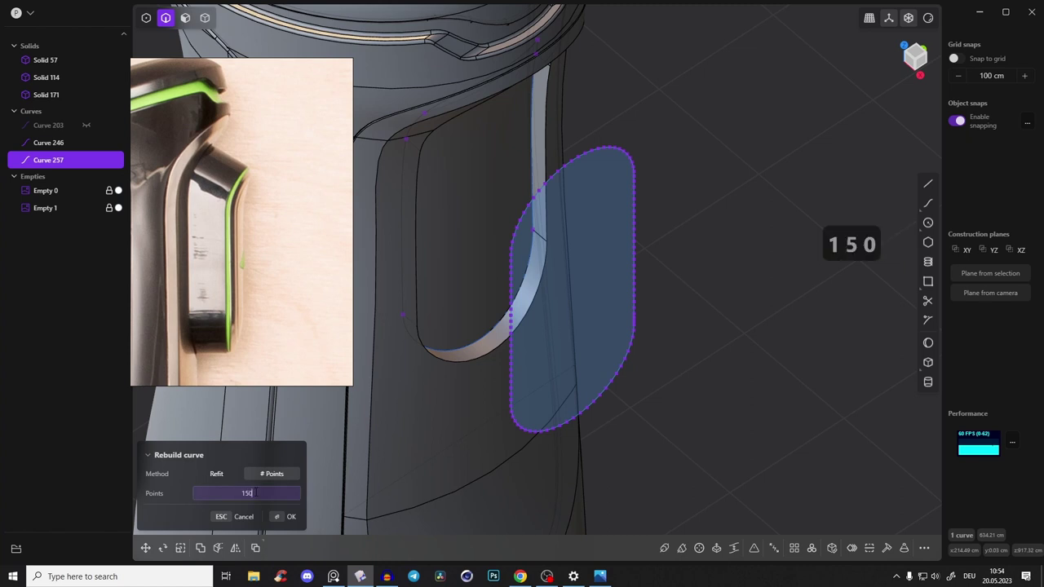
{"action": "left_click", "coordinate": [291, 518]}
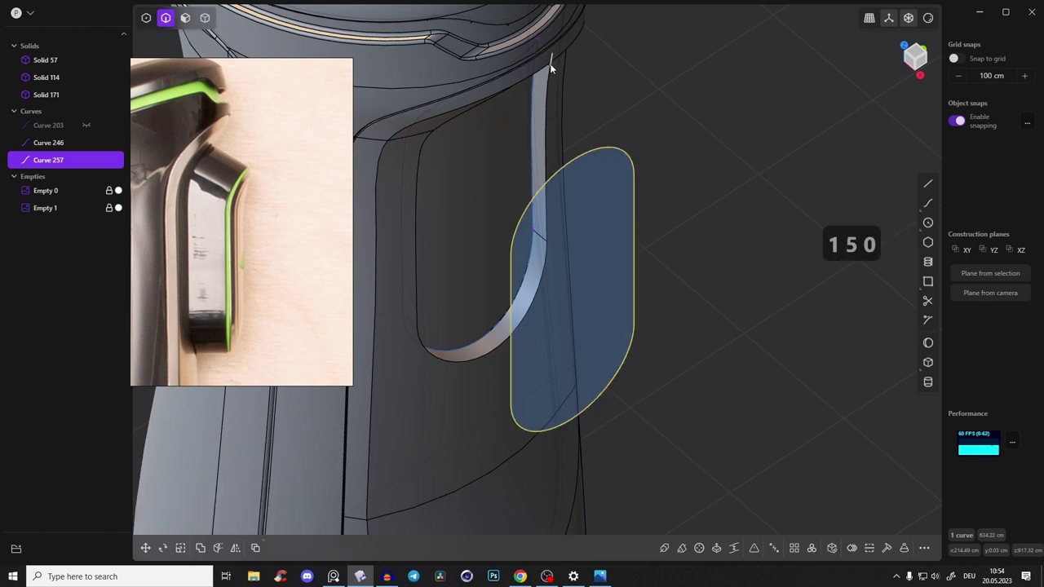
Step: Rebuild the recess rim curve with 150 points as well
{"action": "left_click", "coordinate": [535, 102]}
{"action": "middle_click_drag", "start_coordinate": [535, 102], "coordinate": [519, 92]}
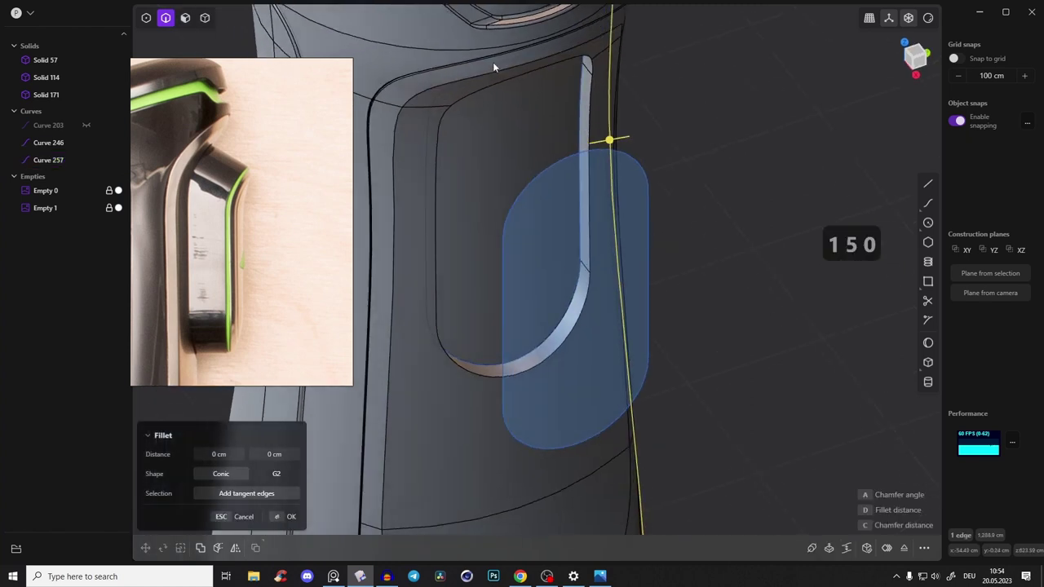
{"action": "left_click", "coordinate": [498, 65]}
{"action": "left_click", "coordinate": [871, 549]}
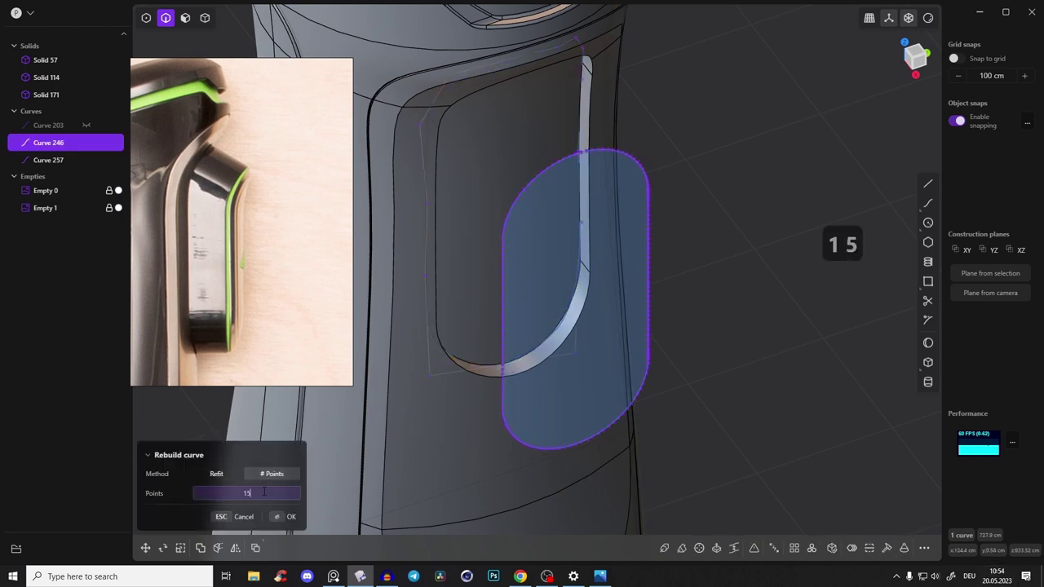
{"action": "left_click", "coordinate": [289, 516]}
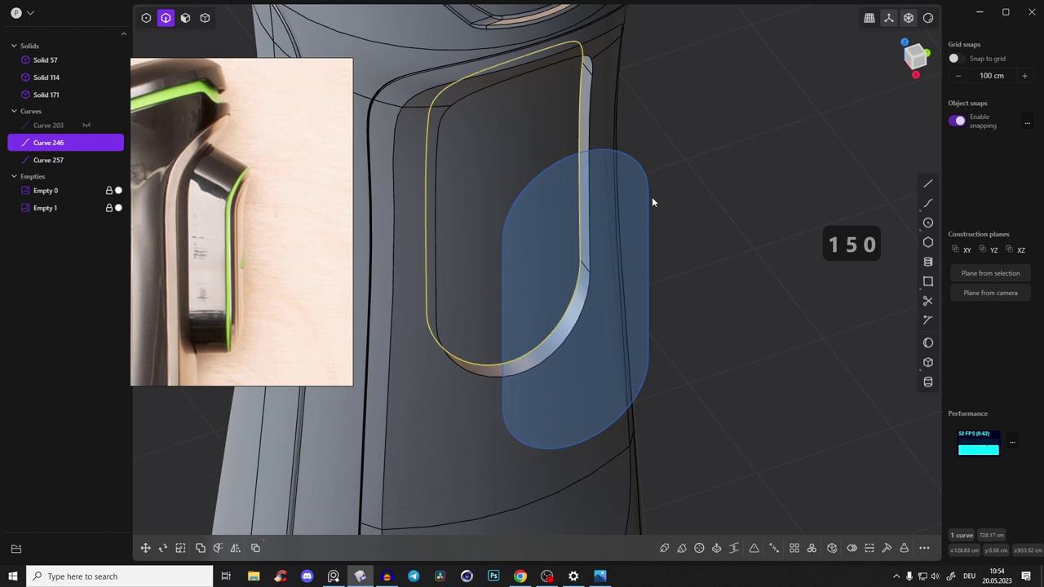
Step: Try lofting the rebuilt rim curve to the rebuilt outer slot outline
{"action": "left_click", "coordinate": [620, 154], "text": "shift"}
{"action": "key", "text": "l"}
{"action": "middle_click_drag", "start_coordinate": [620, 154], "coordinate": [501, 91]}
{"action": "key", "text": "ctrl+z"}
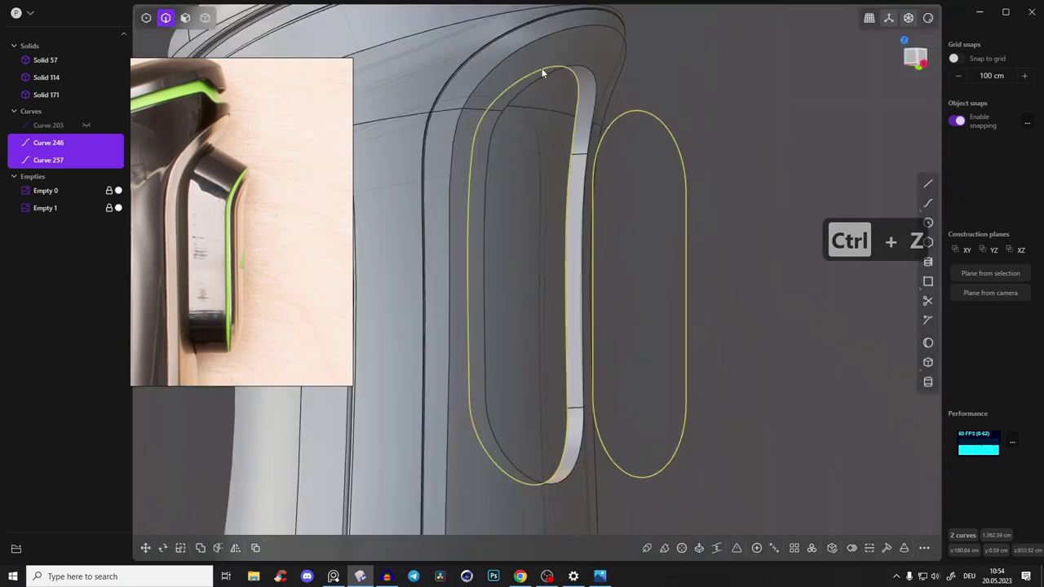
Step: Loft the two rebuilt curves once more, inspect the button's side wall from several angles, and undo the loft
{"action": "middle_click_drag", "start_coordinate": [591, 131], "coordinate": [564, 146]}
{"action": "middle_click_drag", "start_coordinate": [683, 183], "coordinate": [731, 166]}
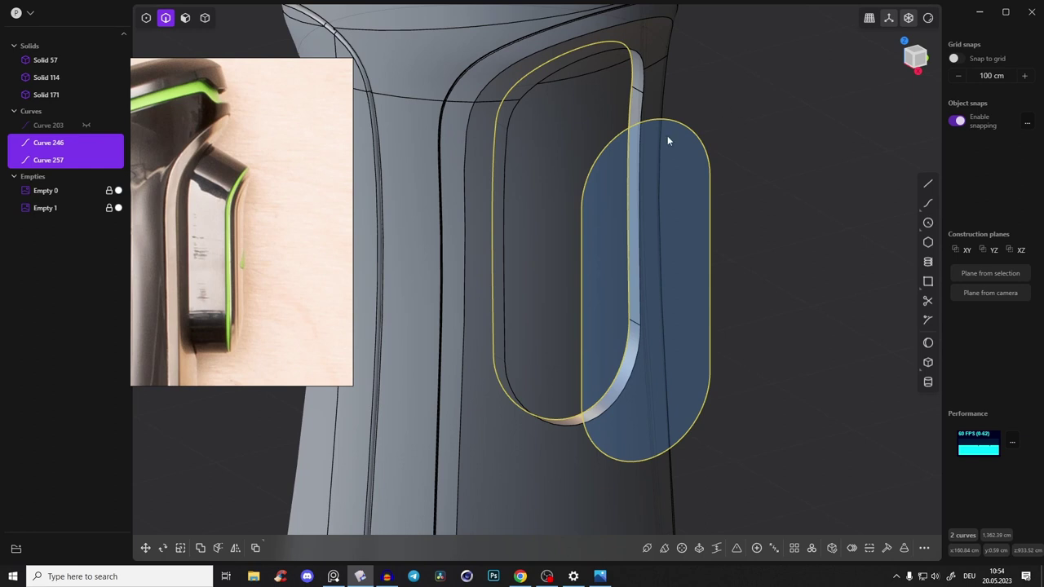
{"action": "key", "text": "l"}
{"action": "middle_click_drag", "start_coordinate": [667, 132], "coordinate": [615, 253]}
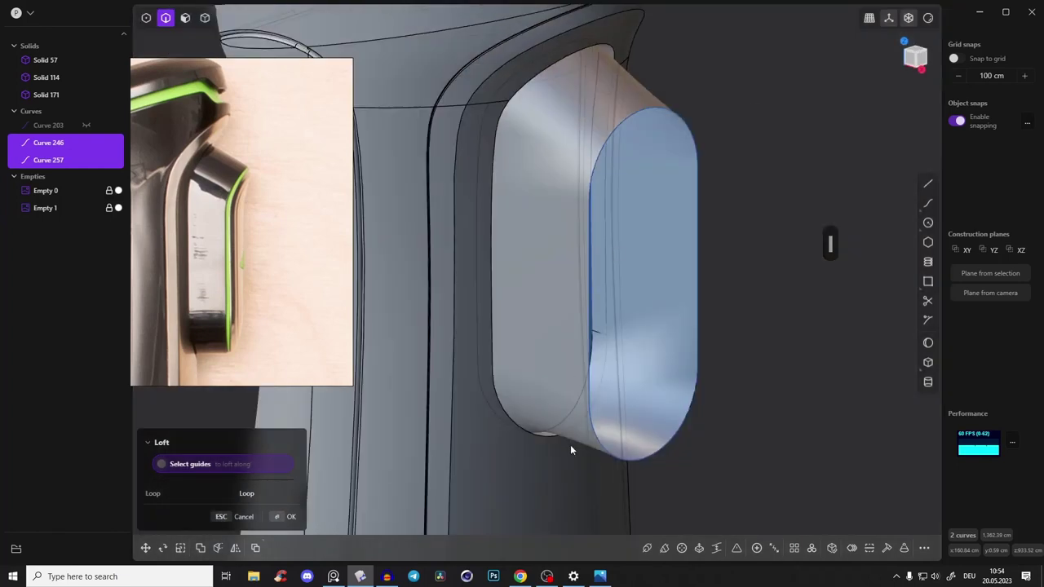
{"action": "middle_click_drag", "start_coordinate": [571, 447], "coordinate": [650, 415]}
{"action": "middle_click_drag", "start_coordinate": [500, 479], "coordinate": [565, 348]}
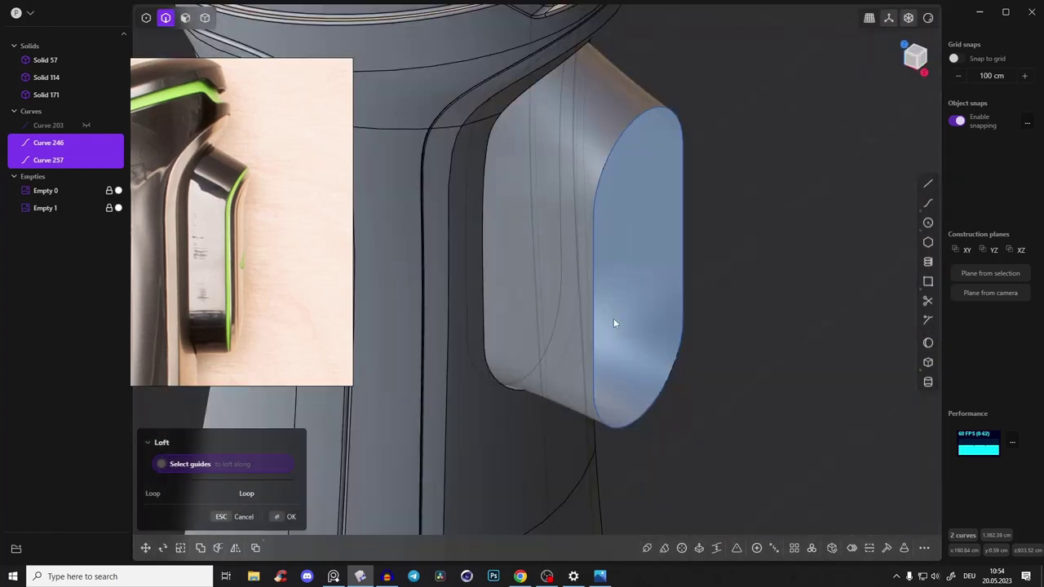
{"action": "middle_click_drag", "start_coordinate": [634, 280], "coordinate": [674, 245]}
{"action": "key", "text": "ctrl+z"}
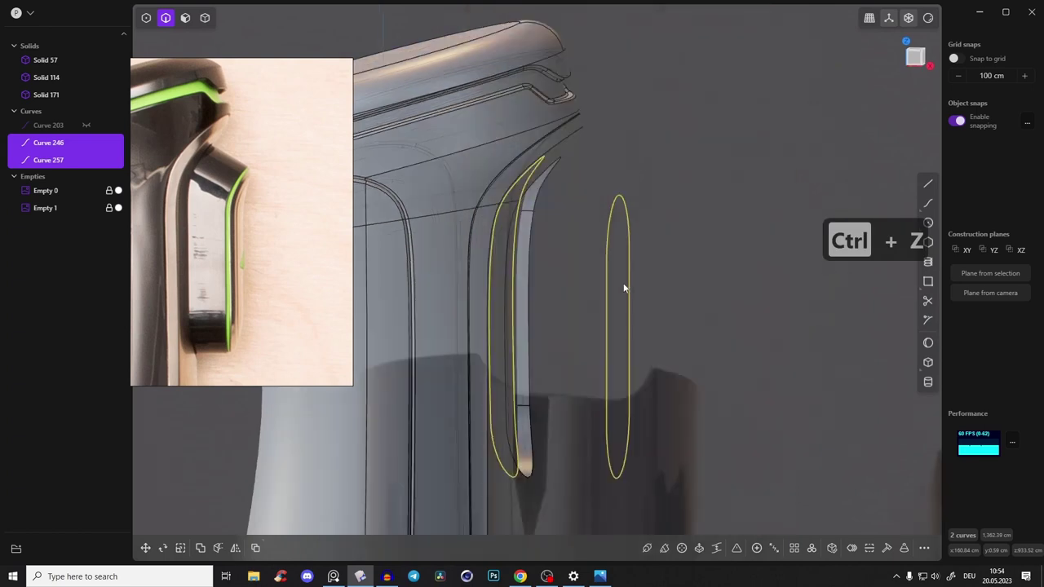
Step: Preview the loft against the button's side profile in the front reference image and undo it
{"action": "left_click", "coordinate": [911, 67]}
{"action": "scroll", "coordinate": [657, 261], "scroll_direction": "up", "scroll_amount": 6}
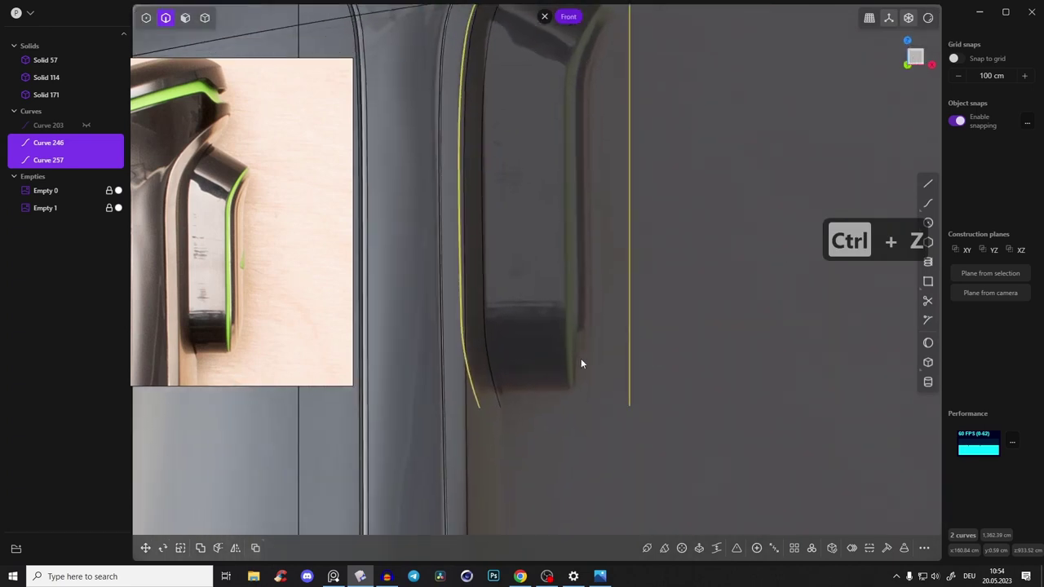
{"action": "key", "text": "x"}
{"action": "key", "text": "x"}
{"action": "middle_click_drag", "start_coordinate": [611, 392], "coordinate": [611, 231]}
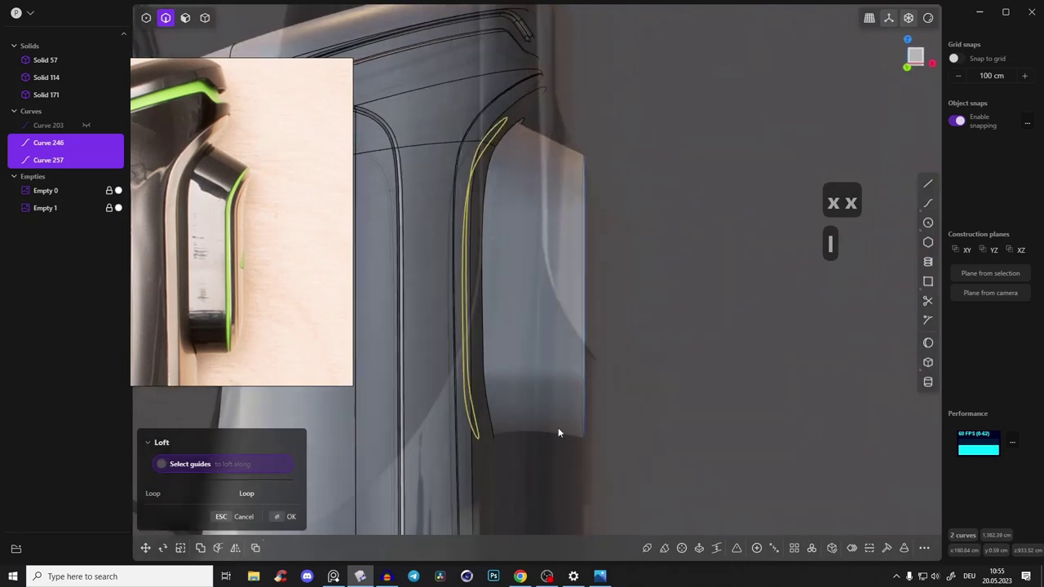
{"action": "middle_click_drag", "start_coordinate": [559, 312], "coordinate": [601, 247]}
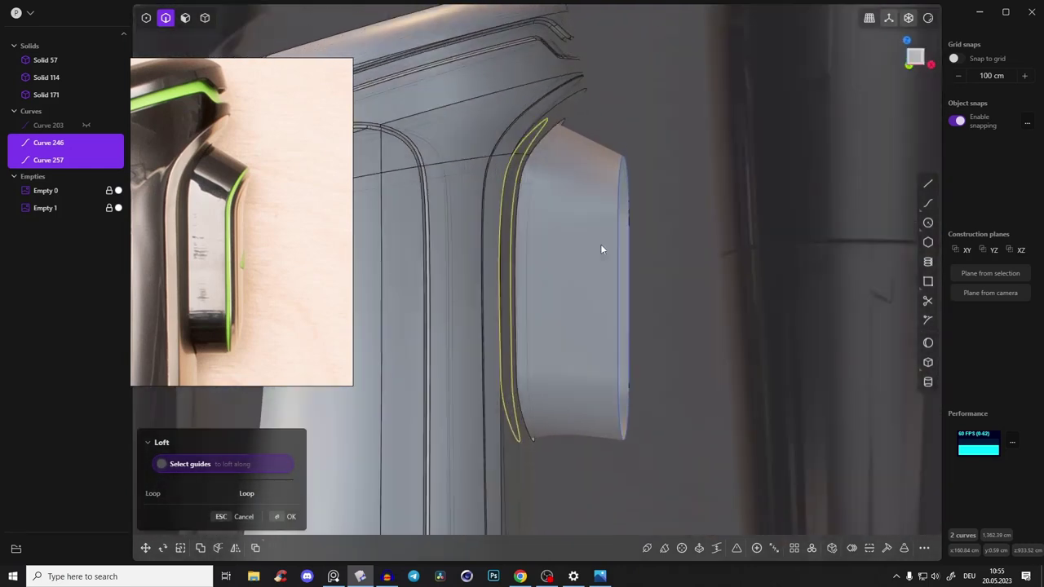
{"action": "key", "text": "ctrl+z"}
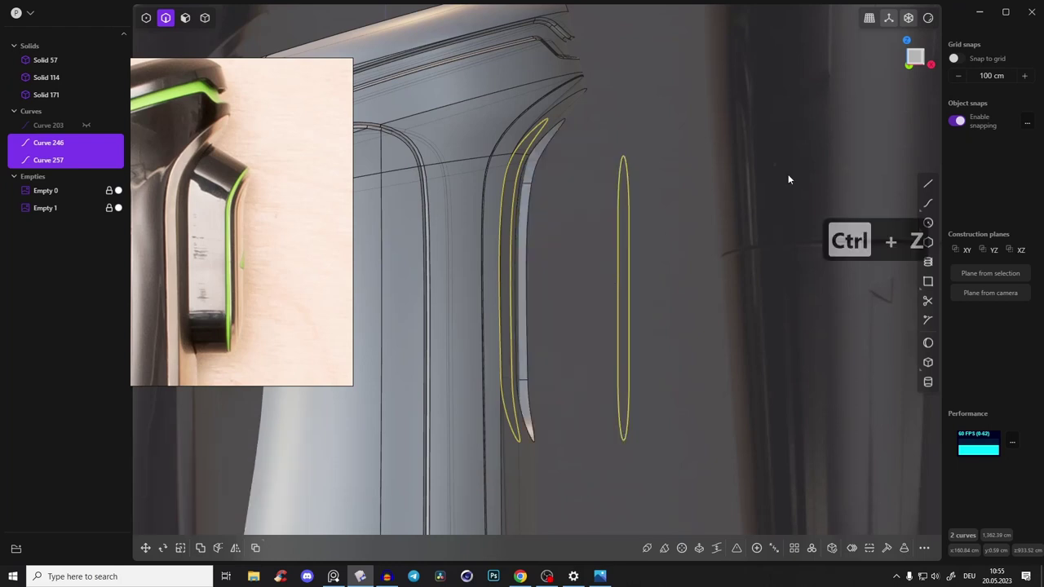
Step: In the front view, flatten the recess rim curve by scaling it to 0 along the X axis
{"action": "left_click", "coordinate": [915, 59]}
{"action": "left_click", "coordinate": [517, 196]}
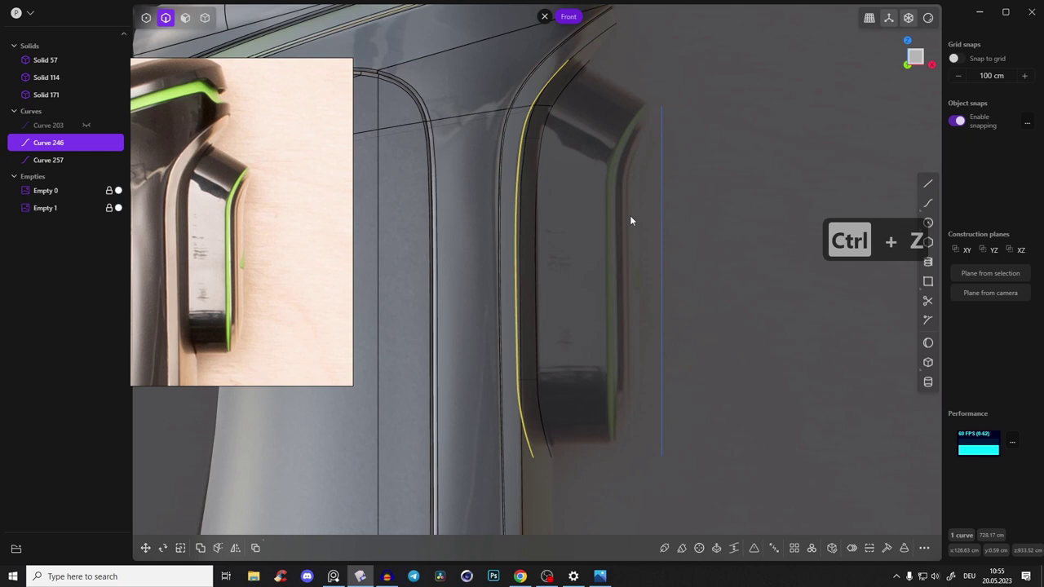
{"action": "key", "text": "s"}
{"action": "left_click_drag", "start_coordinate": [580, 261], "coordinate": [541, 259]}
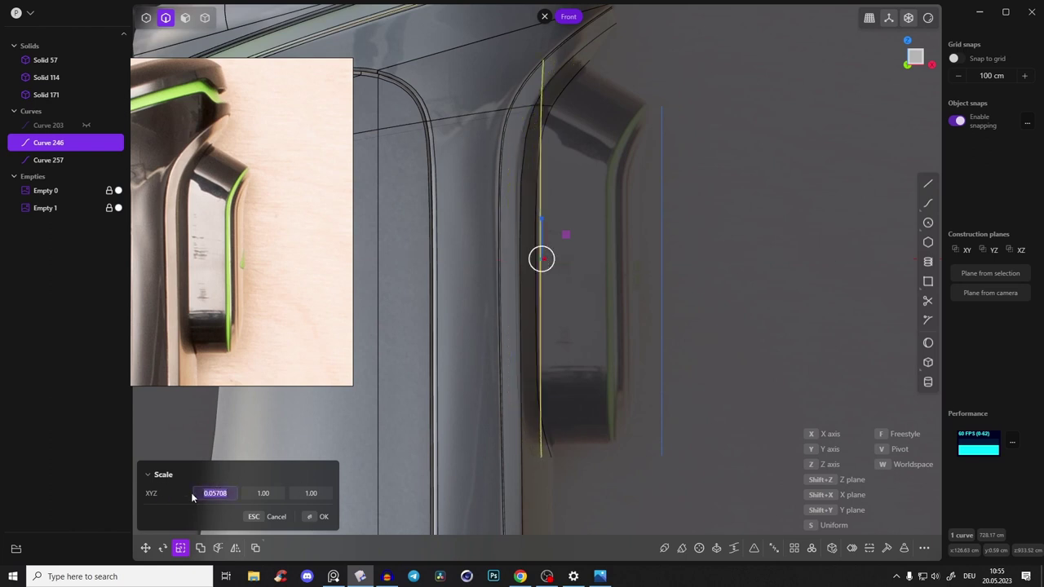
{"action": "type", "text": "0"}
{"action": "left_click", "coordinate": [320, 515]}
Step: Move the flattened rim curve inward along the X axis, behind the recess surface
{"action": "middle_click_drag", "start_coordinate": [606, 178], "coordinate": [511, 307]}
{"action": "key", "text": "g"}
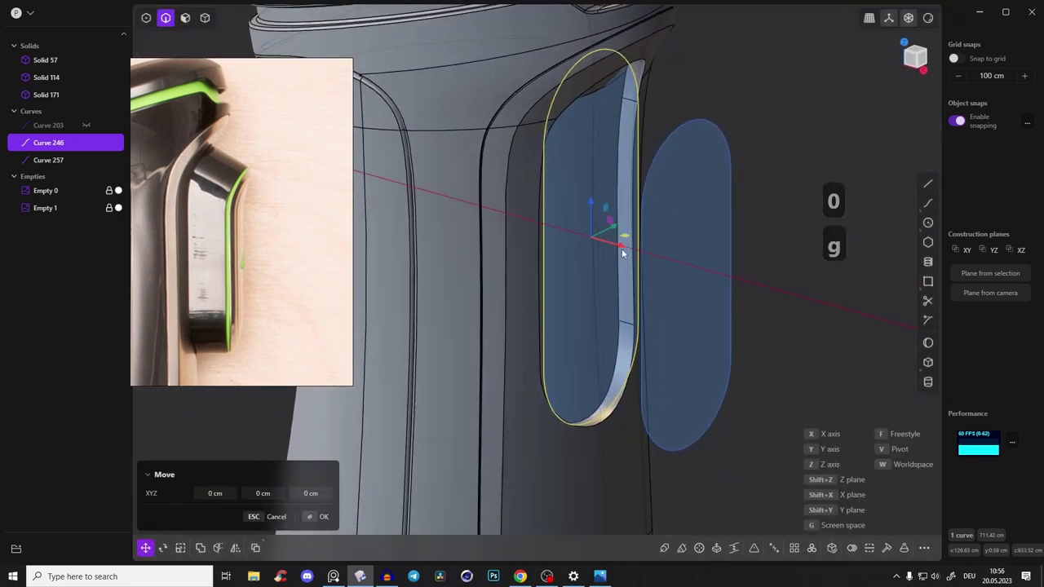
{"action": "middle_click_drag", "start_coordinate": [604, 243], "coordinate": [645, 188]}
{"action": "right_click", "coordinate": [634, 235]}
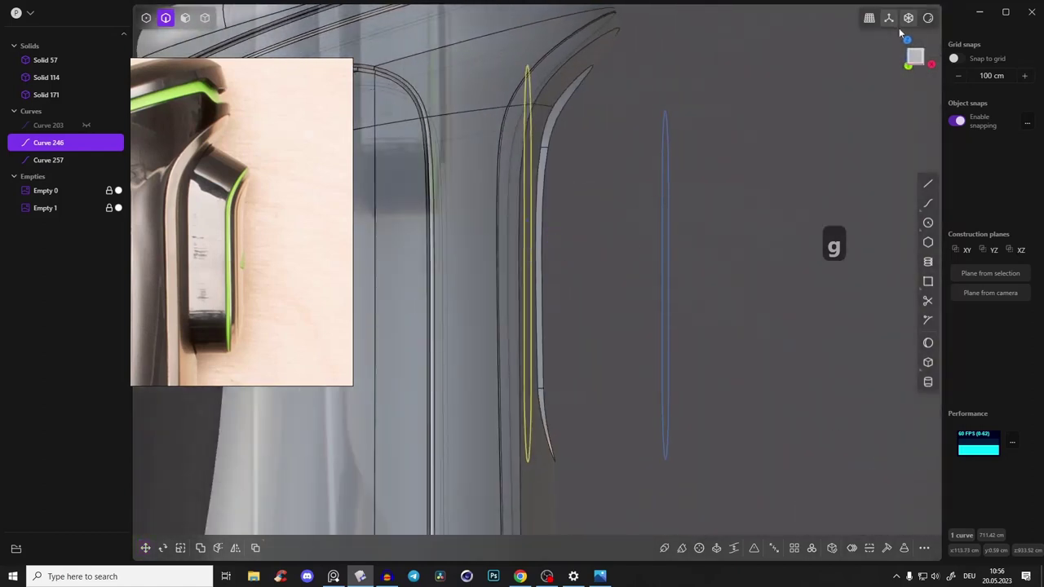
Step: Try lofting the flattened rim curve to the outer slot outline
{"action": "left_click", "coordinate": [665, 188], "text": "shift"}
{"action": "key", "text": "l"}
{"action": "mouse_move", "coordinate": [653, 208]}
{"action": "middle_mouse_down"}
{"action": "mouse_move", "coordinate": [559, 224]}
{"action": "mouse_move", "coordinate": [513, 217]}
{"action": "mouse_move", "coordinate": [508, 204]}
{"action": "mouse_move", "coordinate": [529, 215]}
{"action": "mouse_move", "coordinate": [664, 207]}
{"action": "middle_mouse_up"}
{"action": "key", "text": "ctrl+z"}
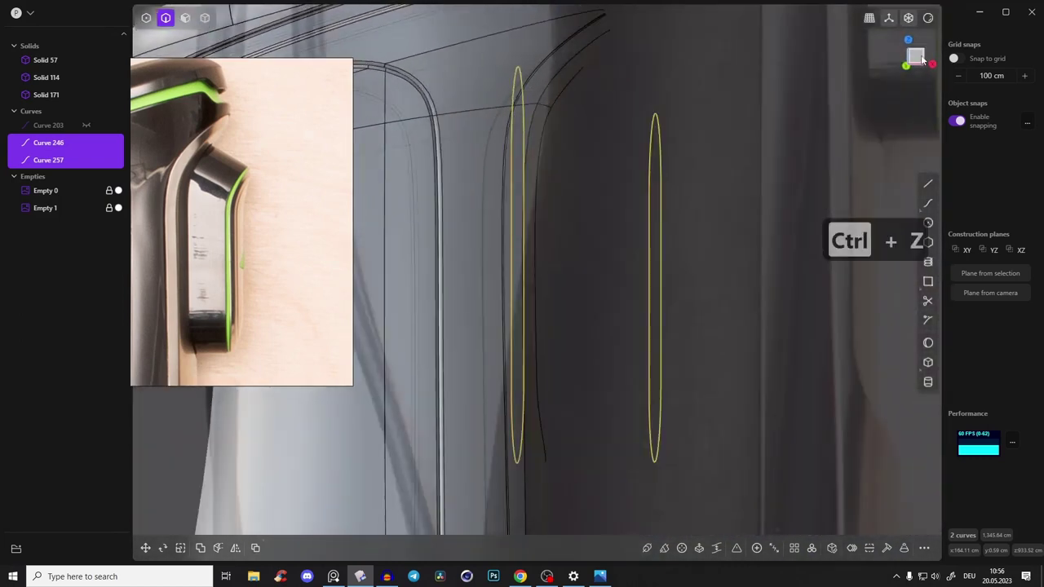
Step: In the front view, move the flattened rim curve about 5.96 cm outward along the X axis
{"action": "left_click", "coordinate": [916, 57]}
{"action": "left_click", "coordinate": [526, 167]}
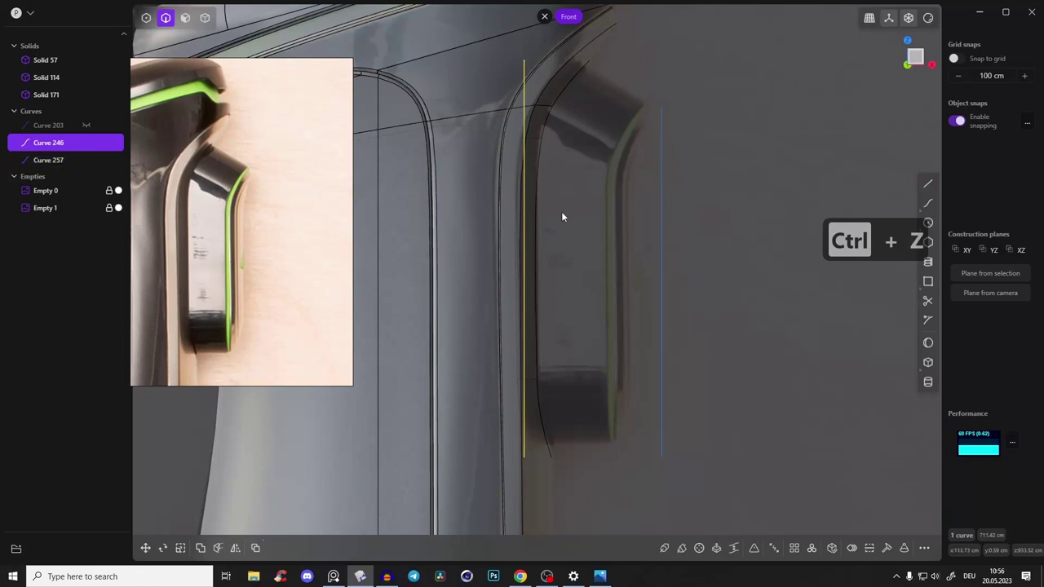
{"action": "key", "text": "g"}
{"action": "left_click_drag", "start_coordinate": [561, 258], "coordinate": [565, 259]}
{"action": "middle_click_drag", "start_coordinate": [601, 131], "coordinate": [643, 132]}
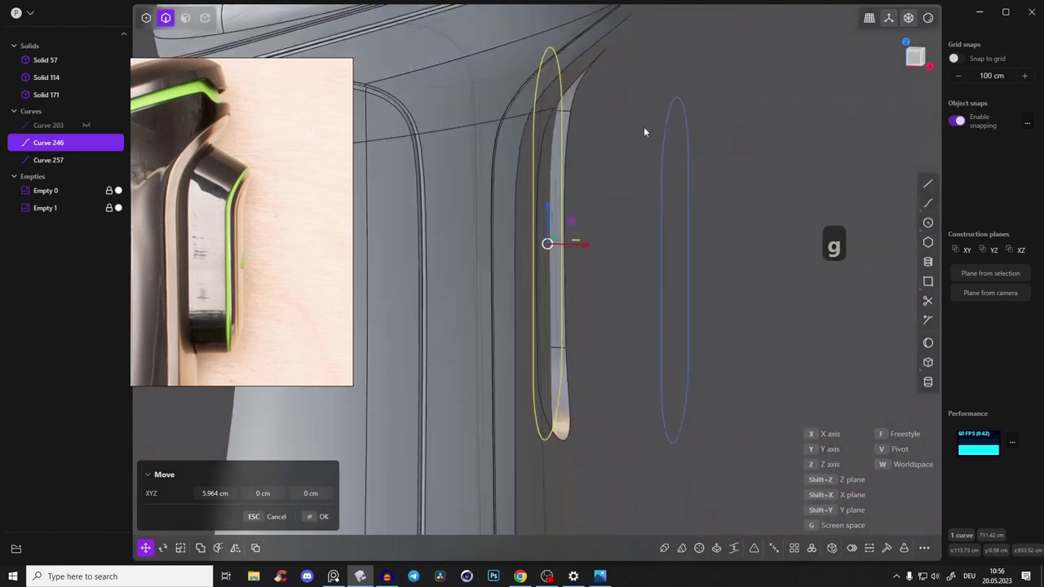
{"action": "right_click", "coordinate": [666, 131]}
Step: Loft the repositioned rim curve to the outer outline, compare it with the right-view reference, and undo the loft
{"action": "key", "text": "2"}
{"action": "left_click", "coordinate": [664, 137], "text": "shift"}
{"action": "mouse_move", "coordinate": [663, 137]}
{"action": "middle_mouse_down"}
{"action": "mouse_move", "coordinate": [582, 70]}
{"action": "mouse_move", "coordinate": [671, 88]}
{"action": "mouse_move", "coordinate": [627, 66]}
{"action": "mouse_move", "coordinate": [604, 99]}
{"action": "mouse_move", "coordinate": [504, 99]}
{"action": "mouse_move", "coordinate": [795, 76]}
{"action": "middle_mouse_up"}
{"action": "key", "text": "l"}
{"action": "left_click", "coordinate": [913, 58]}
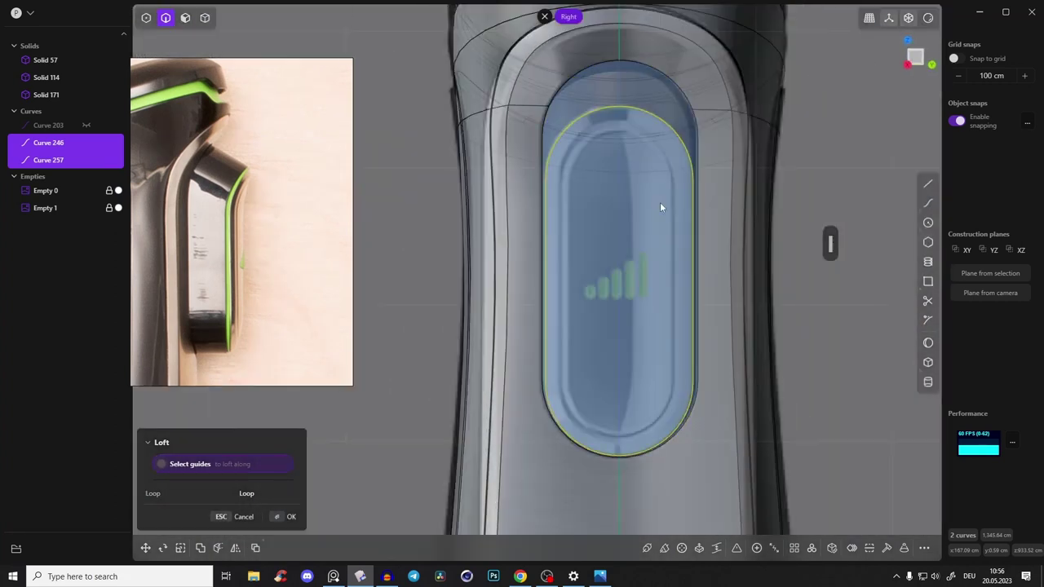
{"action": "middle_click_drag", "start_coordinate": [636, 210], "coordinate": [708, 214]}
{"action": "key", "text": "ctrl+z"}
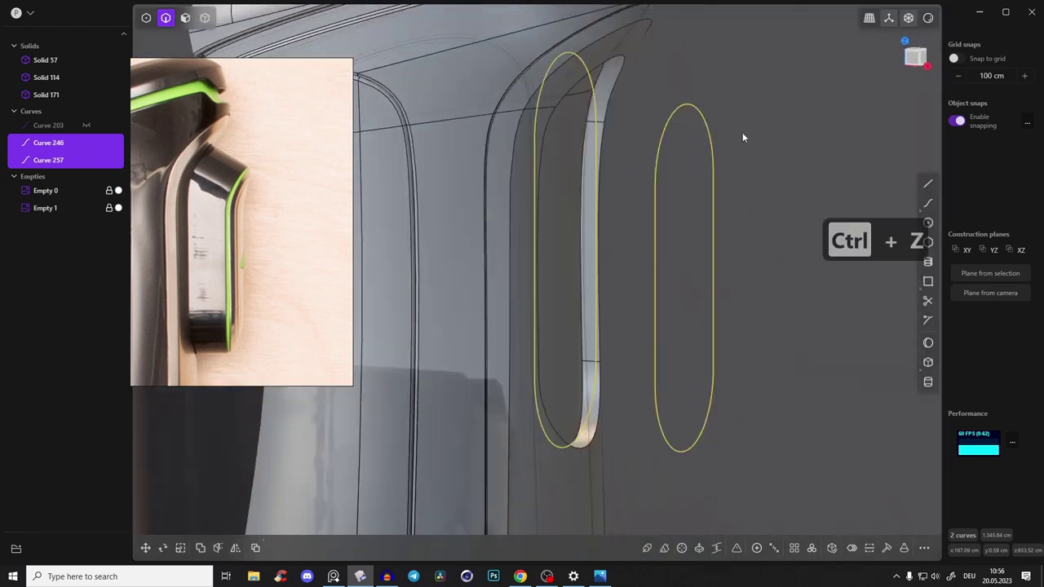
{"action": "key", "text": "ctrl+z"}
Step: Uniformly scale the outer slot outline to about 0.987 and loft the rim curve to it
{"action": "left_click", "coordinate": [708, 135]}
{"action": "key", "text": "s"}
{"action": "key", "text": "s"}
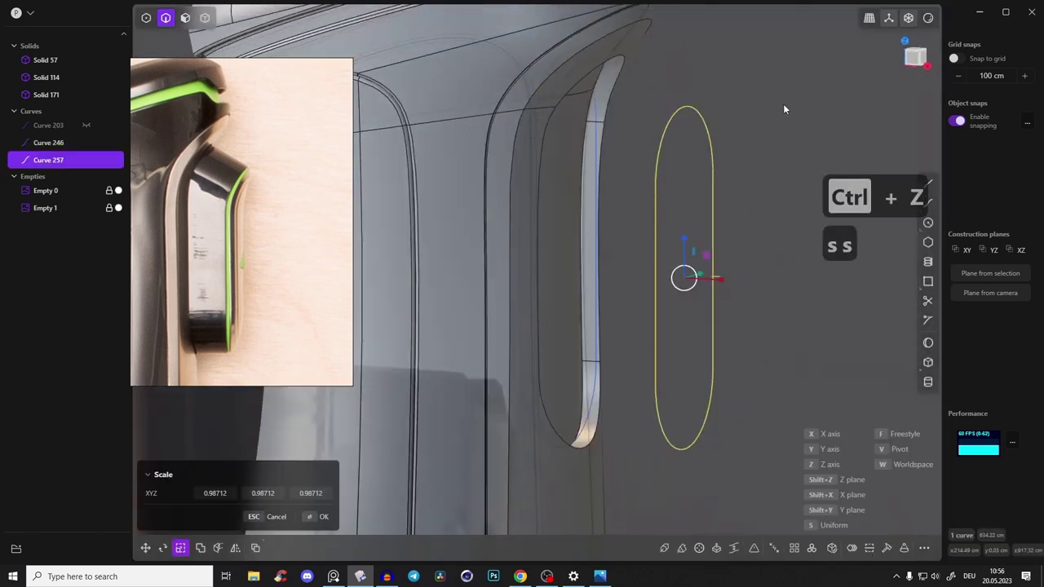
{"action": "left_click", "coordinate": [603, 120]}
{"action": "key", "text": "l"}
Step: In the front view, delete the outer slot outline curve at the end of the lofted button
{"action": "middle_click_drag", "start_coordinate": [612, 117], "coordinate": [740, 146]}
{"action": "right_click", "coordinate": [740, 155]}
{"action": "scroll", "coordinate": [734, 179], "scroll_direction": "down", "scroll_amount": 4}
{"action": "left_click", "coordinate": [914, 57]}
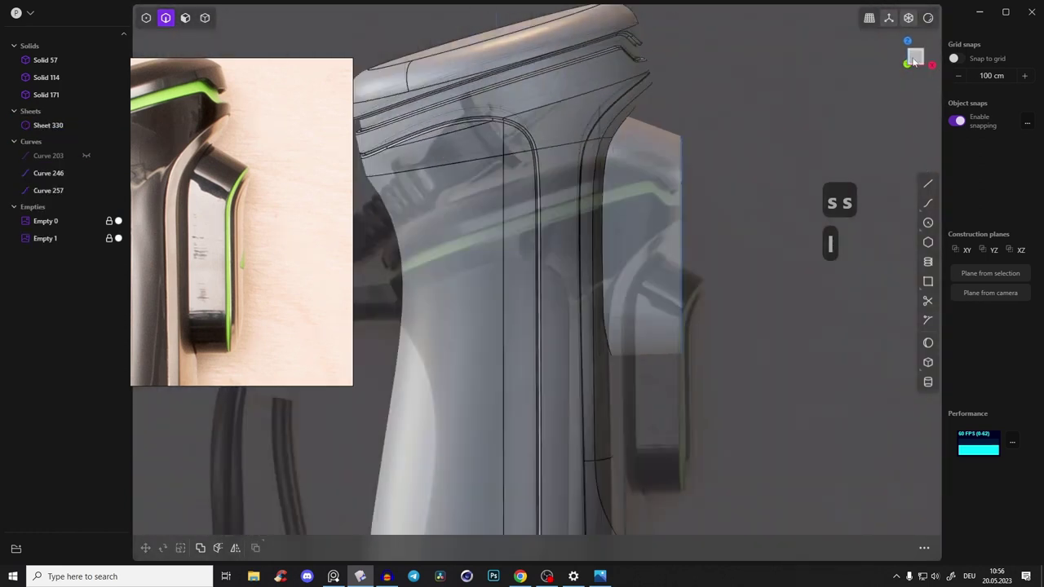
{"action": "scroll", "coordinate": [677, 185], "scroll_direction": "up", "scroll_amount": 4}
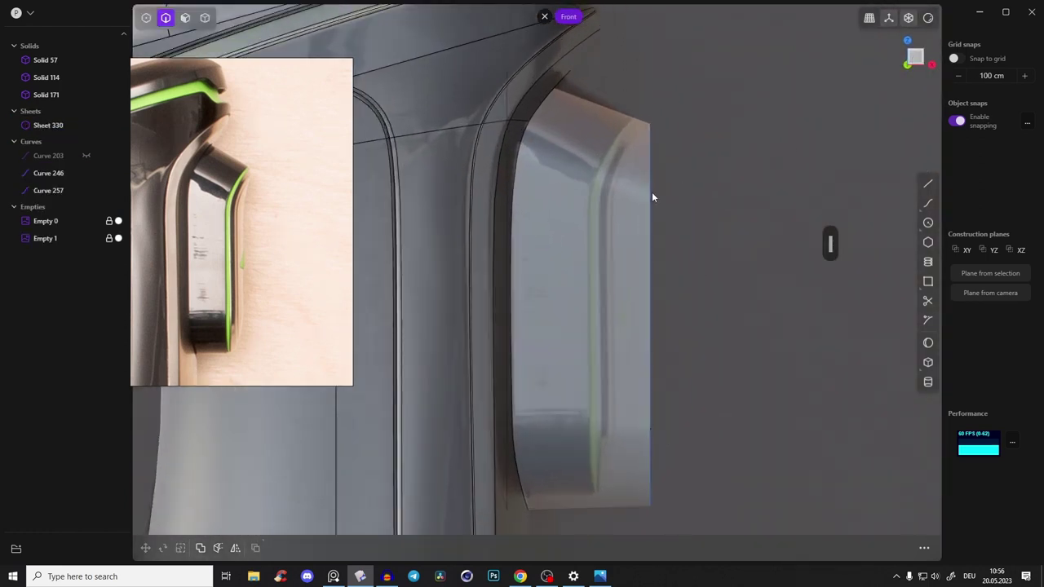
{"action": "key", "text": "x"}
{"action": "middle_click_drag", "start_coordinate": [655, 236], "coordinate": [705, 172], "text": "shift"}
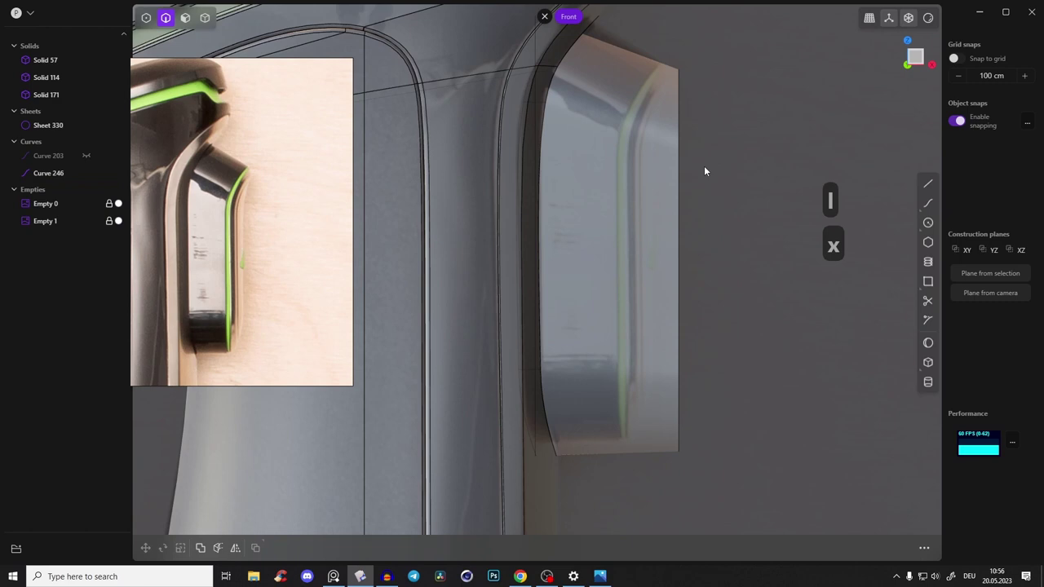
Step: Draw a bent profile line along the button's outer edge, with a vertical segment of about 232.5 cm, and round its corner
{"action": "left_click", "coordinate": [927, 185]}
{"action": "left_click", "coordinate": [684, 59]}
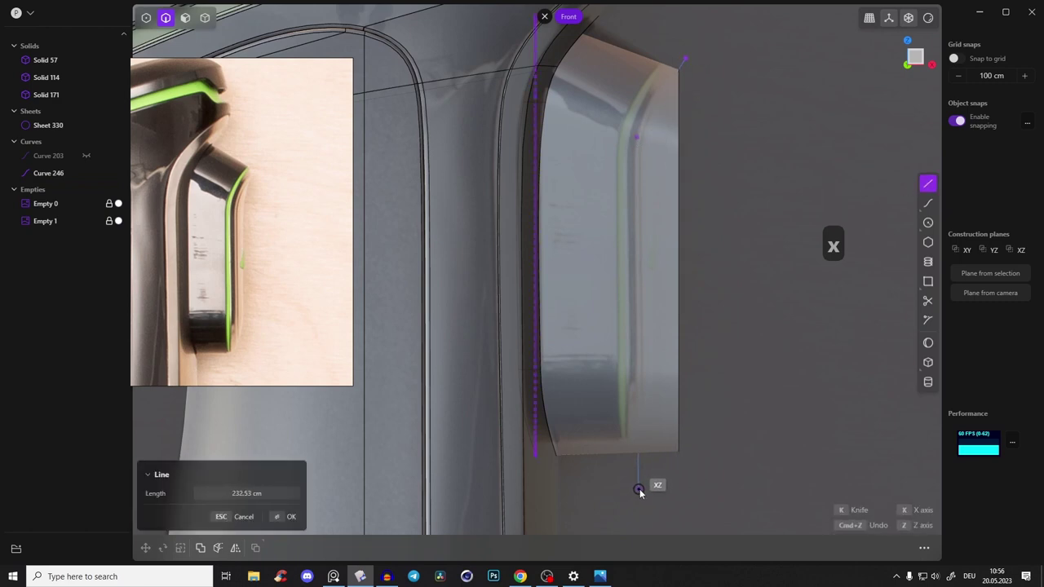
{"action": "left_click", "coordinate": [637, 489]}
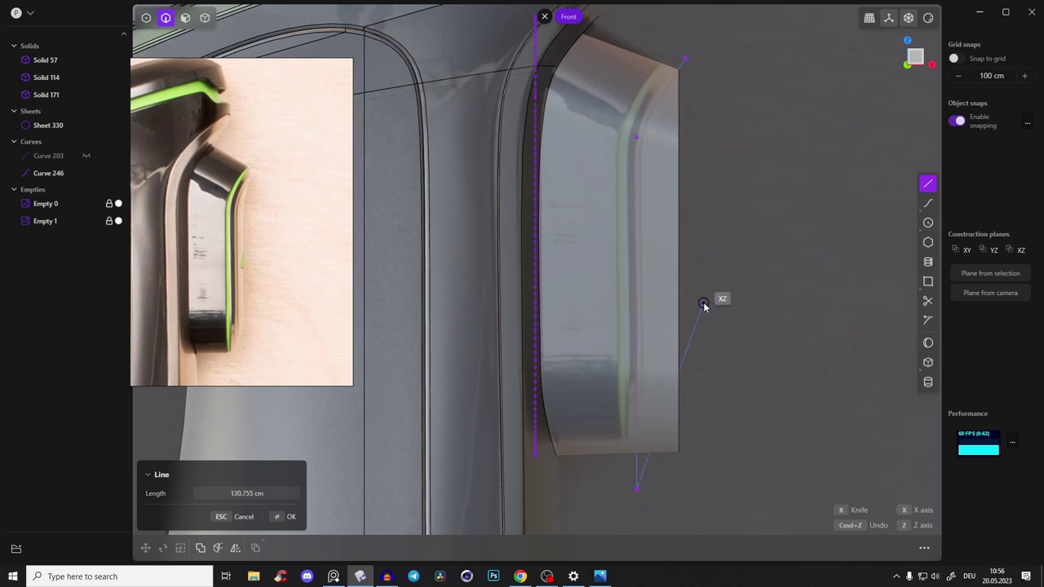
{"action": "key", "text": "b"}
{"action": "left_click", "coordinate": [816, 151]}
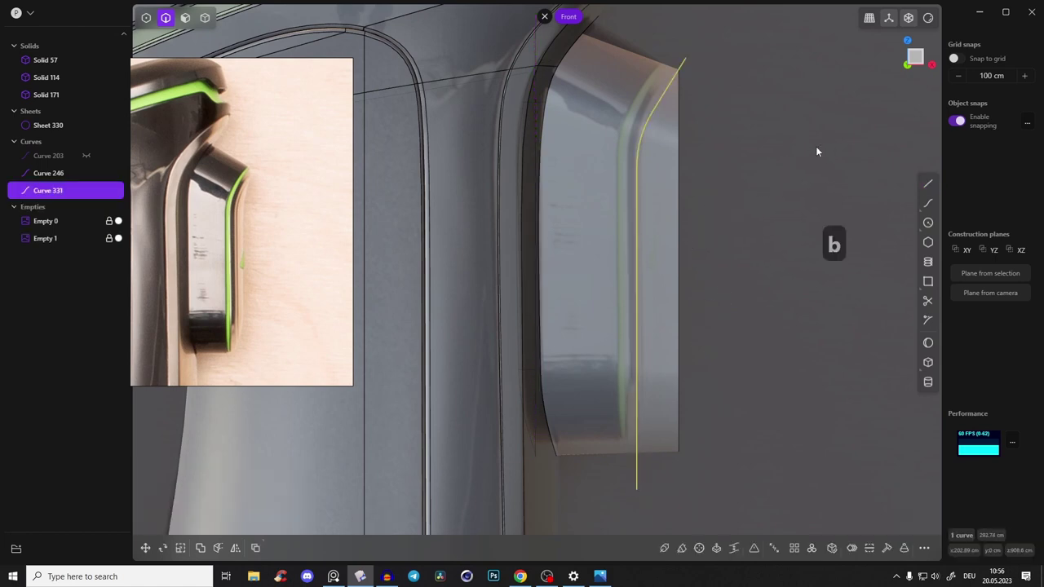
{"action": "key", "text": "ctrl+z"}
{"action": "key", "text": "b"}
{"action": "left_click", "coordinate": [797, 104]}
Step: Try cutting the lofted button sheet with the profile line, deleting the outer piece and the line
{"action": "key", "text": "c"}
{"action": "left_click", "coordinate": [679, 197]}
{"action": "right_click", "coordinate": [735, 161]}
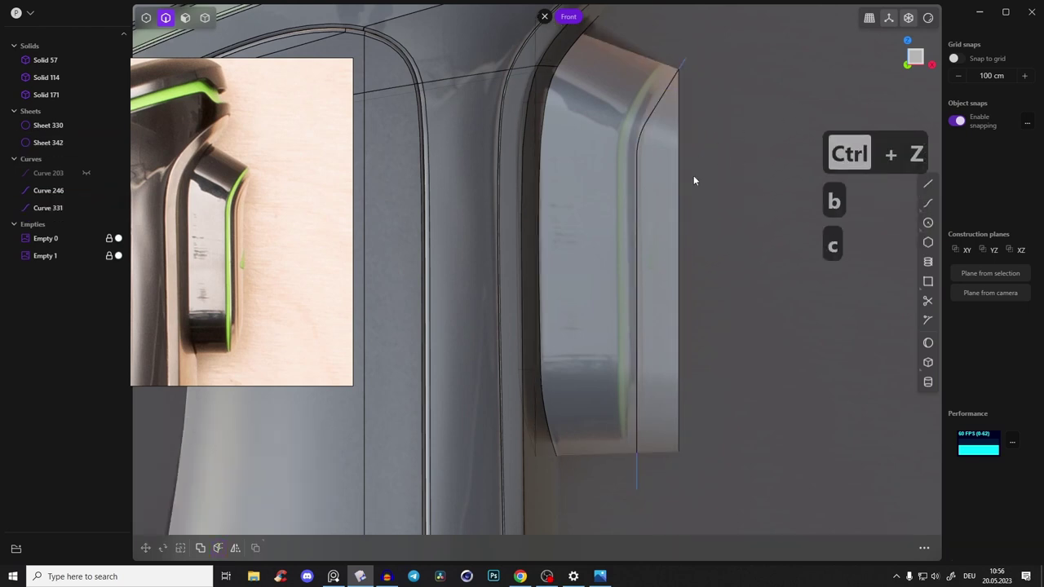
{"action": "key", "text": "x"}
{"action": "key", "text": "Tab"}
{"action": "key", "text": "x"}
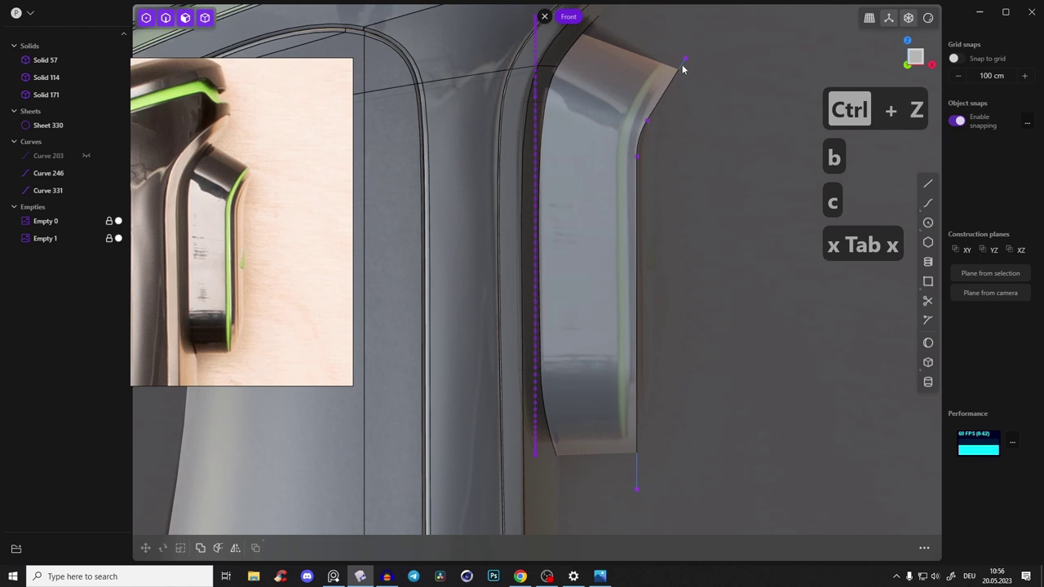
{"action": "key", "text": "x"}
{"action": "middle_click_drag", "start_coordinate": [649, 119], "coordinate": [711, 78]}
{"action": "key", "text": "Tab"}
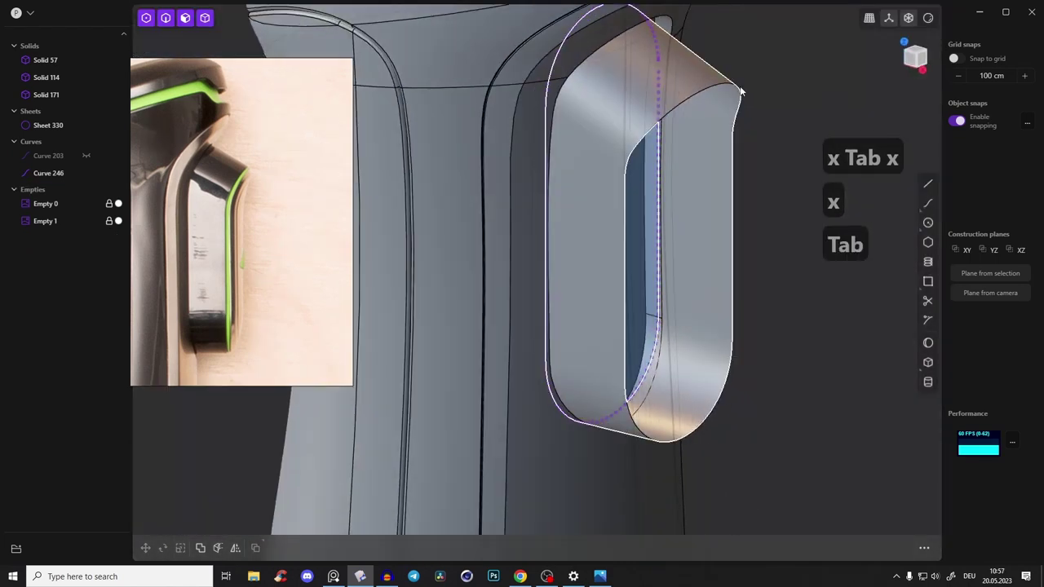
Step: Undo the sheet cut and its deletions, restoring the uncut button sheet and the profile line
{"action": "key", "text": "alt+z"}
{"action": "left_click", "coordinate": [701, 70]}
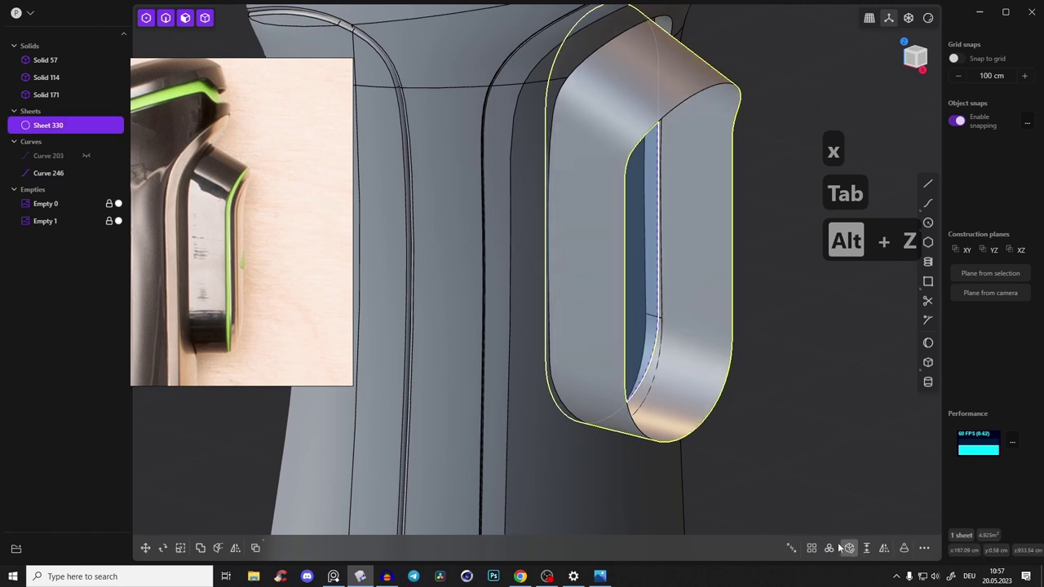
{"action": "key", "text": "ctrl+z"}
{"action": "key", "text": "ctrl+z"}
{"action": "key", "text": "ctrl+z"}
{"action": "key", "text": "ctrl+z"}
{"action": "key", "text": "ctrl+z"}
{"action": "key", "text": "ctrl+z"}
{"action": "key", "text": "ctrl+z"}
{"action": "key", "text": "ctrl+z"}
{"action": "right_click_drag", "start_coordinate": [653, 249], "coordinate": [717, 192]}
Step: Patch the openings of the lofted button sheet to turn it into a closed solid
{"action": "key", "text": "Tab"}
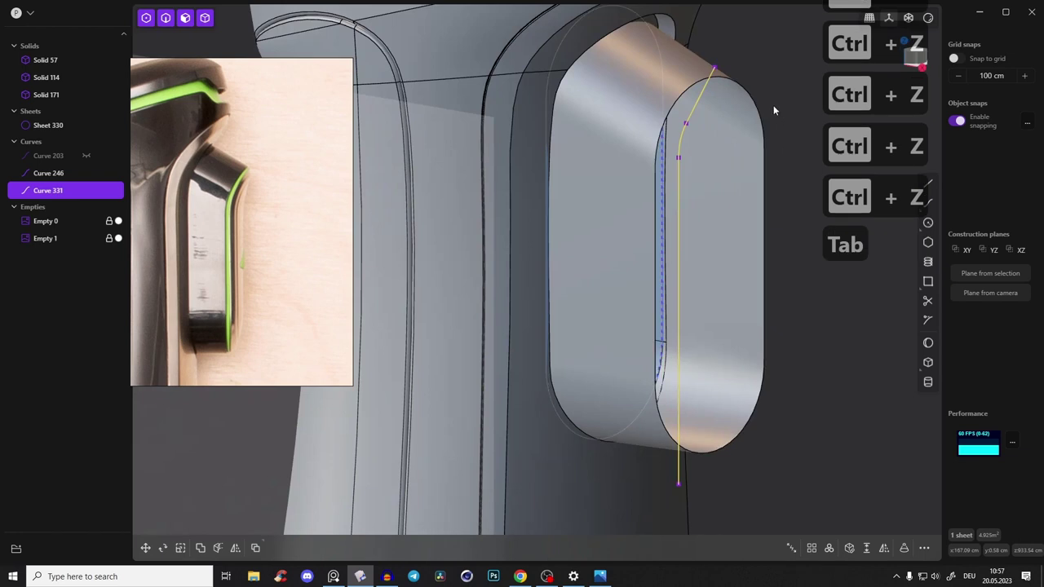
{"action": "left_click", "coordinate": [773, 106]}
{"action": "left_click", "coordinate": [747, 147]}
{"action": "left_click", "coordinate": [848, 552]}
{"action": "middle_click_drag", "start_coordinate": [662, 184], "coordinate": [749, 79]}
{"action": "left_click", "coordinate": [750, 79]}
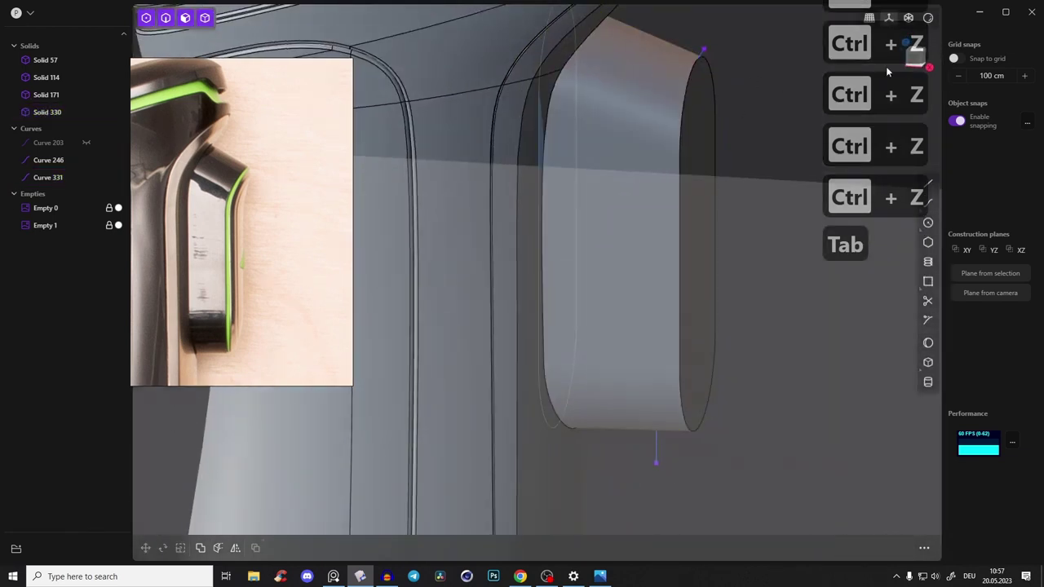
Step: In the front view, cut the button solid with the profile line and delete the outer piece
{"action": "left_click", "coordinate": [913, 53]}
{"action": "key", "text": "2"}
{"action": "left_click", "coordinate": [679, 69]}
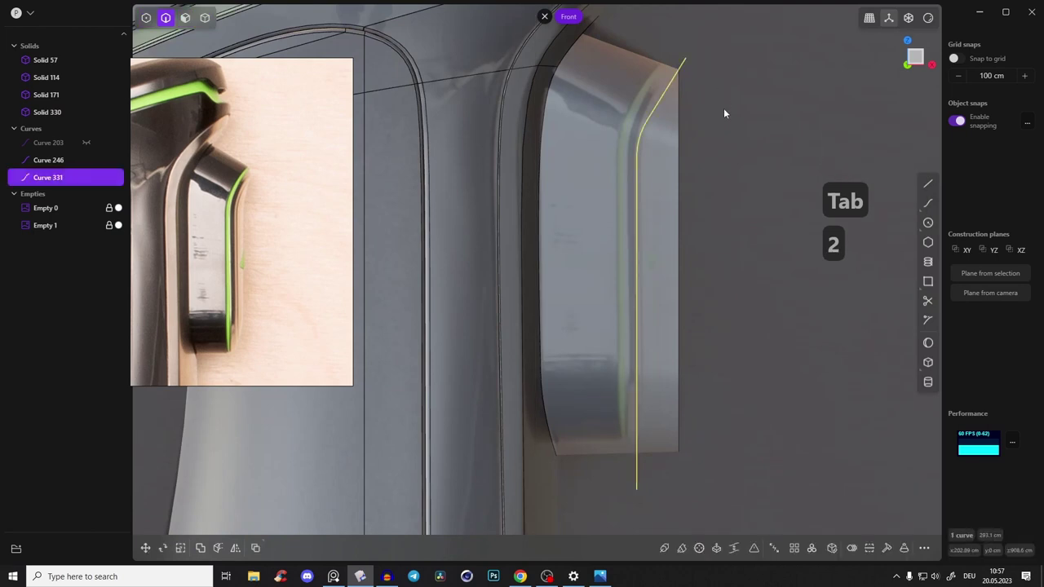
{"action": "key", "text": "c"}
{"action": "left_click", "coordinate": [662, 190]}
{"action": "key", "text": "Tab"}
{"action": "key", "text": "x"}
{"action": "right_click_drag", "start_coordinate": [669, 210], "coordinate": [605, 154]}
Step: Delete the profile line used for cutting the button
{"action": "key", "text": "2"}
{"action": "left_click", "coordinate": [693, 115]}
{"action": "key", "text": "x"}
{"action": "right_click_drag", "start_coordinate": [693, 116], "coordinate": [655, 116]}
Step: Fillet the perimeter edge of the button's outer face
{"action": "key", "text": "2"}
{"action": "left_click", "coordinate": [639, 90]}
{"action": "mouse_move", "coordinate": [638, 91]}
{"action": "left_mouse_down"}
{"action": "mouse_move", "coordinate": [641, 99]}
{"action": "mouse_move", "coordinate": [637, 92]}
{"action": "left_mouse_up"}
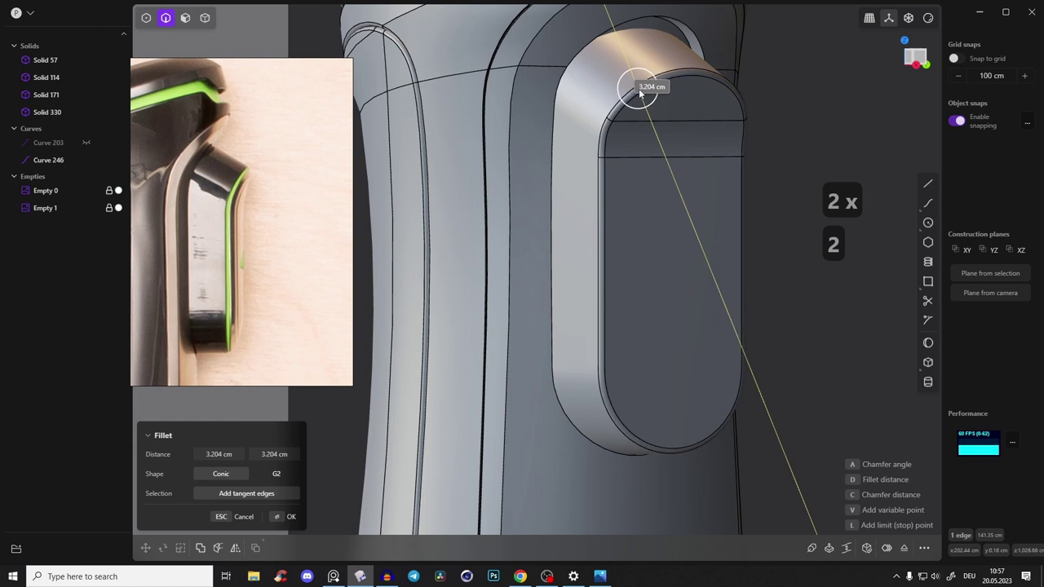
{"action": "left_click", "coordinate": [641, 88]}
{"action": "right_click_drag", "start_coordinate": [641, 88], "coordinate": [700, 123]}
{"action": "left_click", "coordinate": [641, 79]}
{"action": "left_click", "coordinate": [641, 82]}
{"action": "left_click_drag", "start_coordinate": [642, 83], "coordinate": [645, 88]}
{"action": "right_click", "coordinate": [644, 88]}
Step: Delete the leftover flattened rim curve behind the button
{"action": "middle_click_drag", "start_coordinate": [717, 281], "coordinate": [636, 290]}
{"action": "scroll", "coordinate": [636, 290], "scroll_direction": "down", "scroll_amount": 3}
{"action": "scroll", "coordinate": [649, 279], "scroll_direction": "down", "scroll_amount": 4}
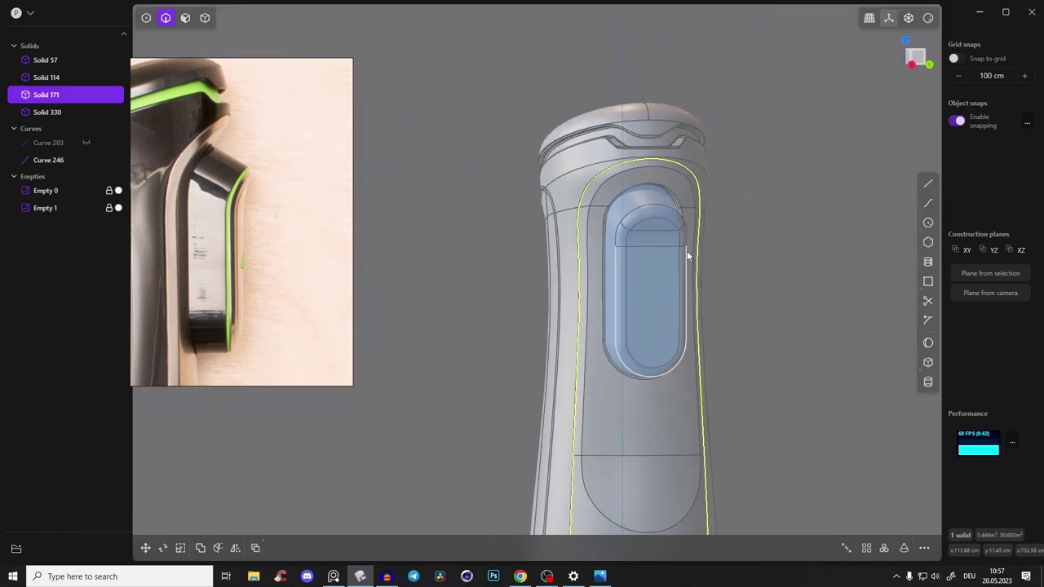
{"action": "middle_click_drag", "start_coordinate": [687, 253], "coordinate": [650, 221]}
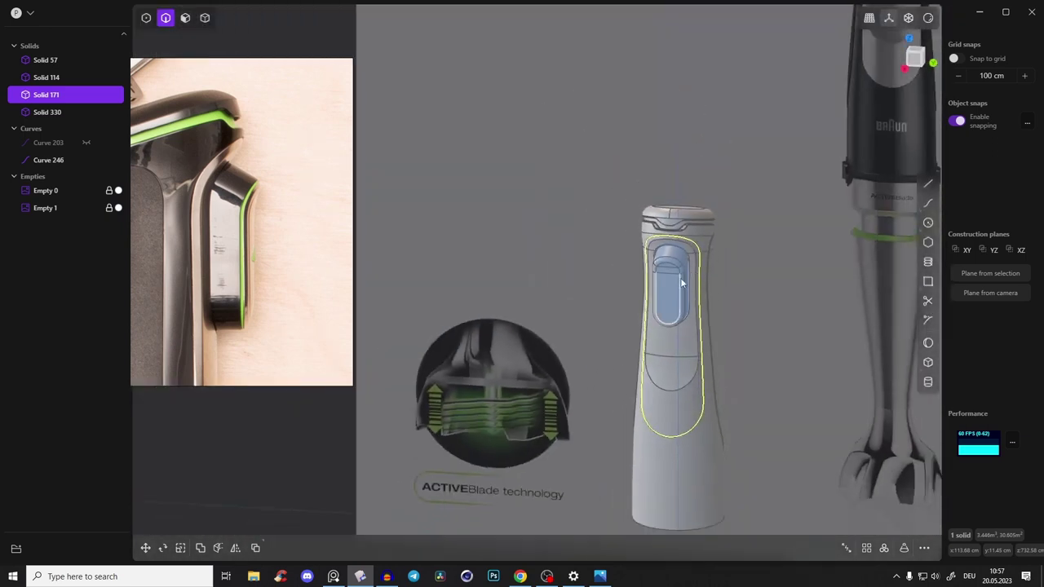
{"action": "key", "text": "Tab"}
{"action": "key", "text": "2"}
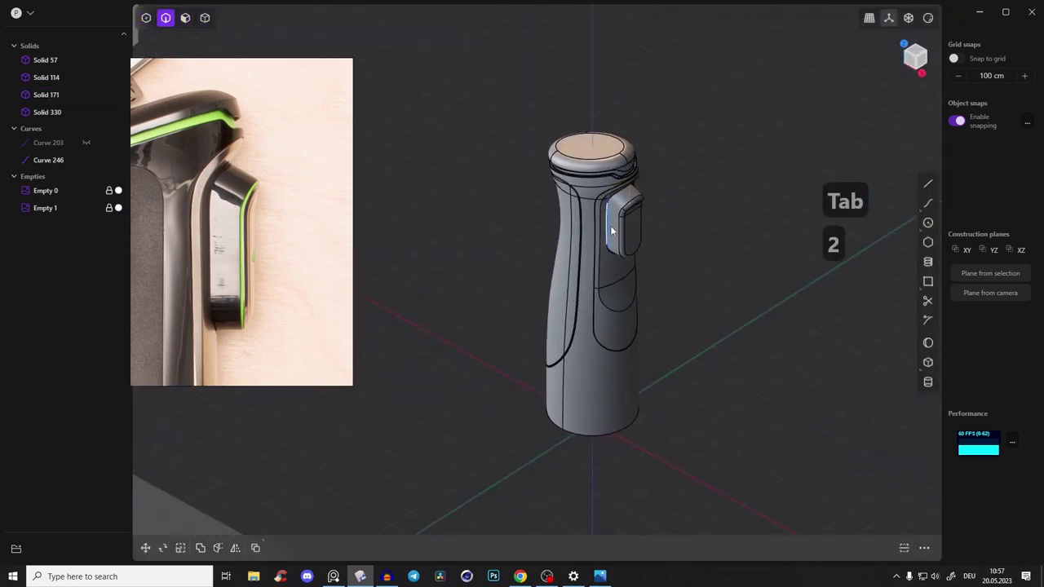
{"action": "left_click", "coordinate": [608, 220]}
{"action": "left_click", "coordinate": [613, 232]}
{"action": "key", "text": "x"}
Step: In the front view, move the button solid about 1.8 cm inward along the X axis
{"action": "scroll", "coordinate": [660, 216], "scroll_direction": "up", "scroll_amount": 5}
{"action": "middle_click_drag", "start_coordinate": [660, 217], "coordinate": [768, 155]}
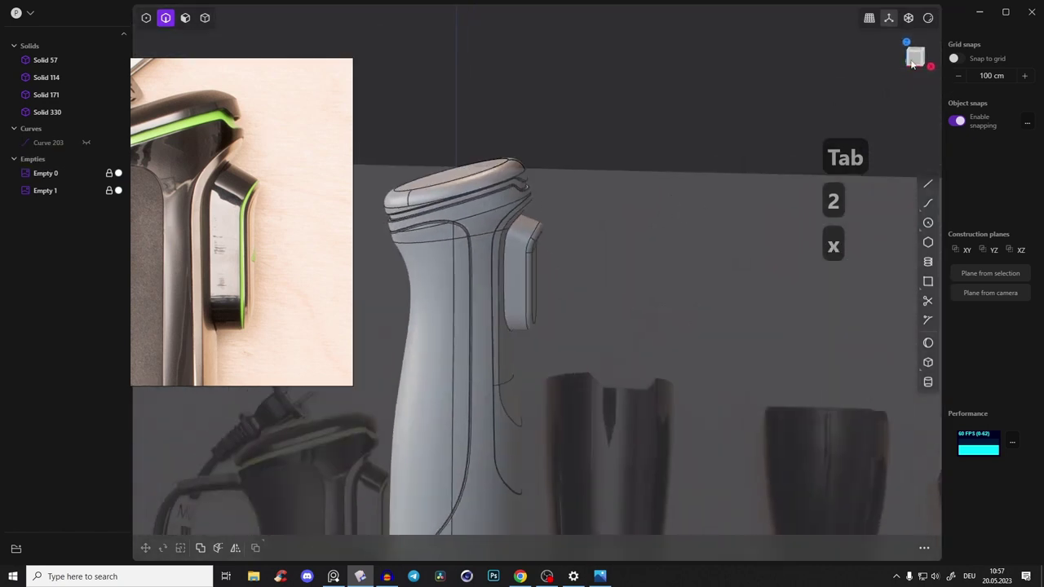
{"action": "left_click", "coordinate": [914, 61]}
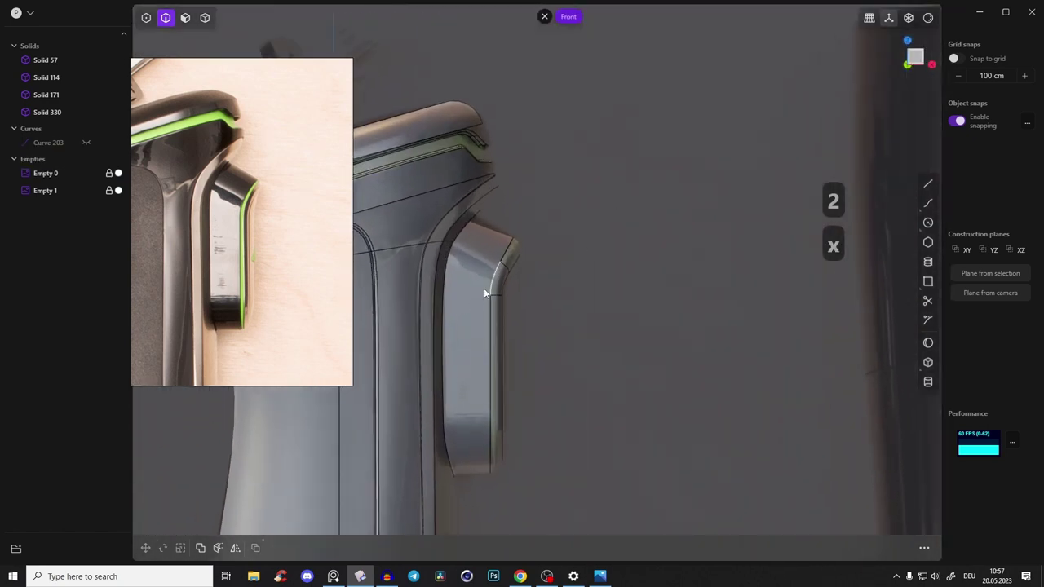
{"action": "key", "text": "Tab"}
{"action": "left_click", "coordinate": [485, 279]}
{"action": "key", "text": "g"}
{"action": "left_click_drag", "start_coordinate": [520, 348], "coordinate": [519, 348]}
{"action": "scroll", "coordinate": [473, 237], "scroll_direction": "up", "scroll_amount": 3}
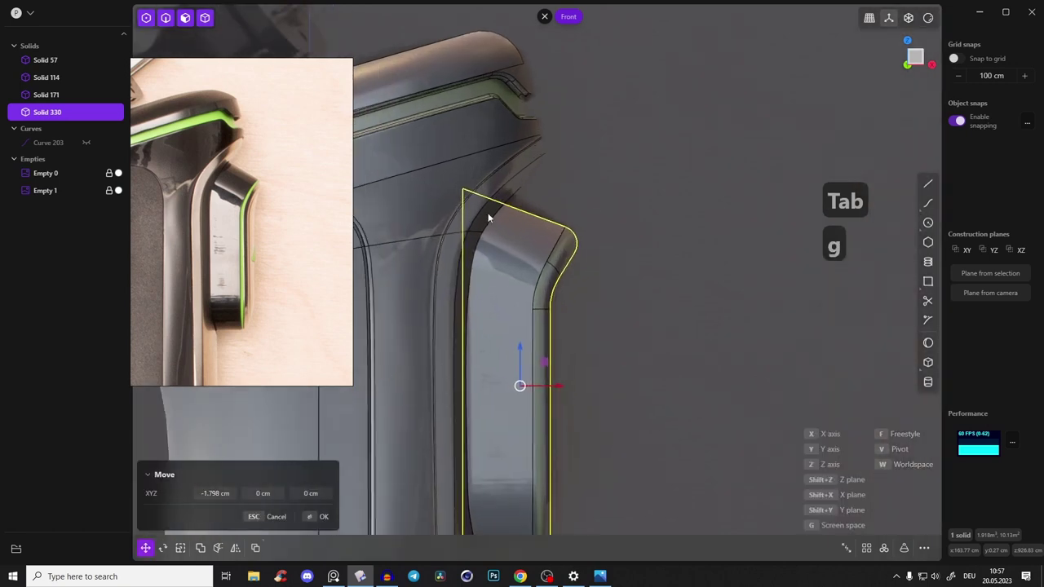
{"action": "scroll", "coordinate": [555, 186], "scroll_direction": "down", "scroll_amount": 3}
{"action": "middle_click_drag", "start_coordinate": [561, 159], "coordinate": [649, 272]}
{"action": "scroll", "coordinate": [650, 272], "scroll_direction": "down", "scroll_amount": 3}
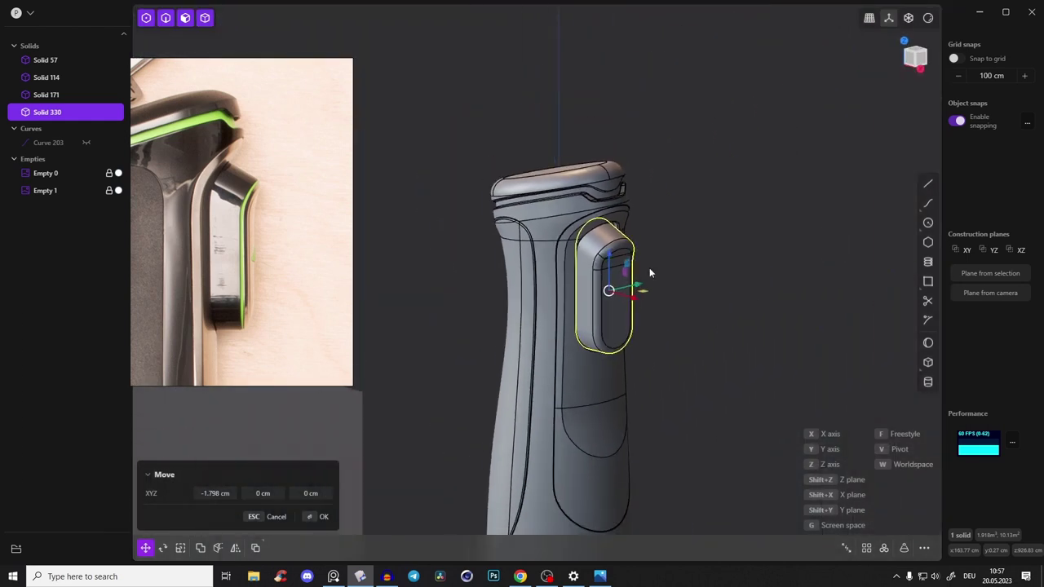
{"action": "middle_click_drag", "start_coordinate": [706, 252], "coordinate": [743, 219]}
Step: Display the model with the glossy red shading and hide both reference image empties
{"action": "left_click", "coordinate": [928, 17]}
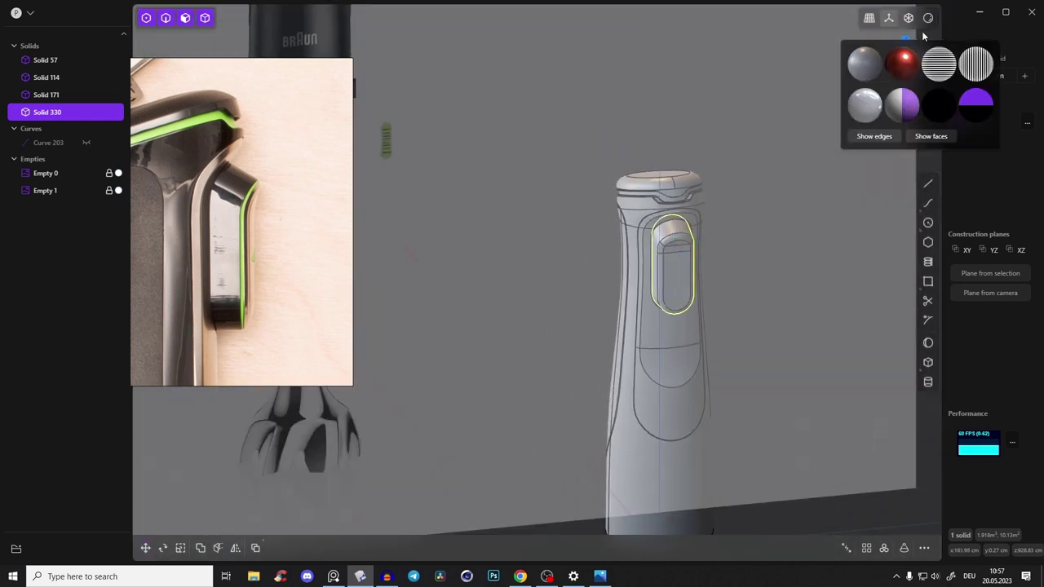
{"action": "left_click", "coordinate": [900, 59]}
{"action": "left_click", "coordinate": [86, 190]}
{"action": "left_click", "coordinate": [85, 173]}
{"action": "key", "text": "alt+z"}
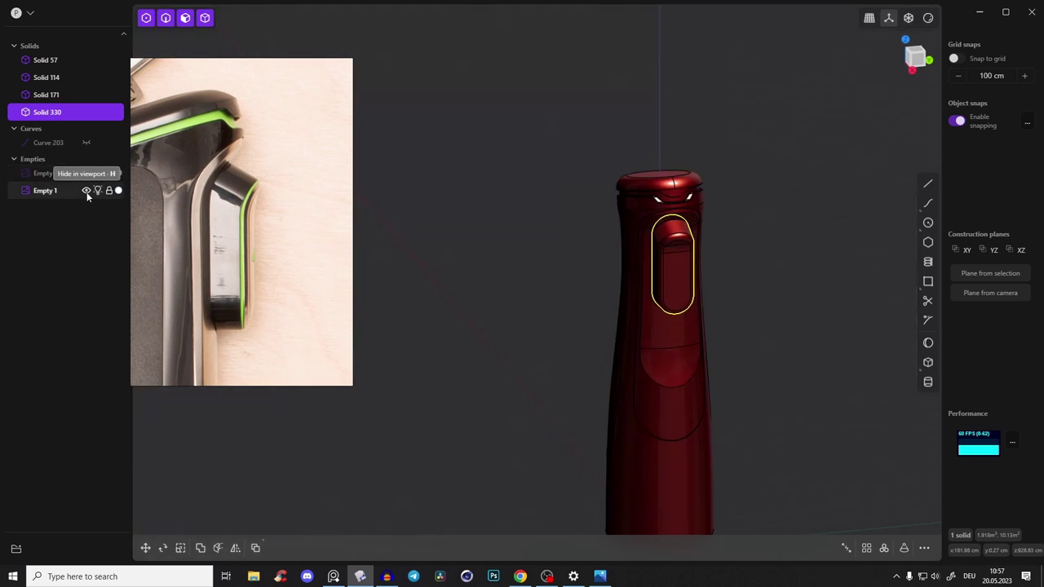
Step: Examine the whole handle and button from several angles against the reference photo
{"action": "left_click", "coordinate": [723, 257]}
{"action": "middle_click_drag", "start_coordinate": [724, 258], "coordinate": [778, 343]}
{"action": "scroll", "coordinate": [779, 342], "scroll_direction": "down", "scroll_amount": 4}
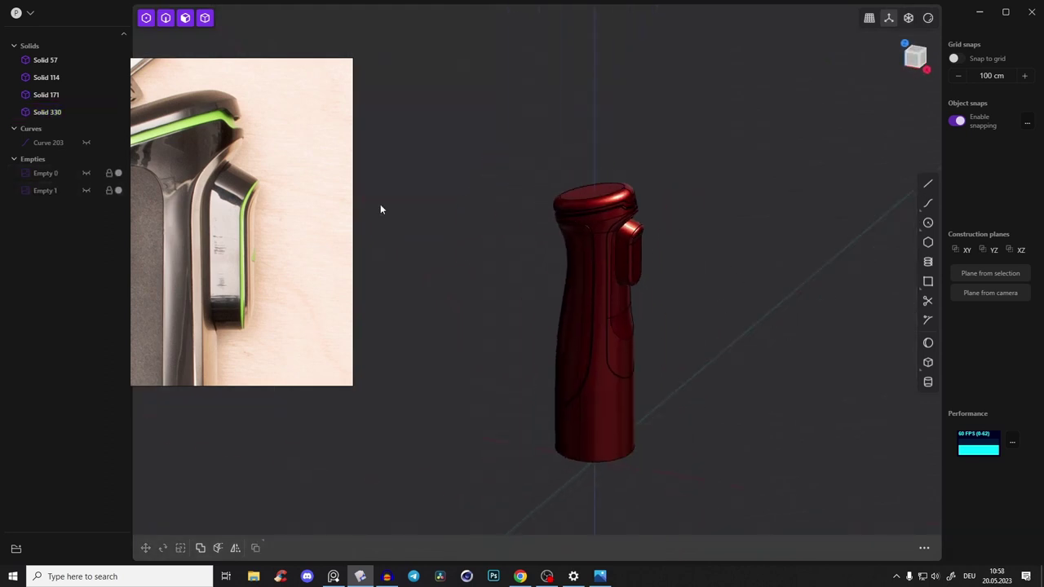
{"action": "scroll", "coordinate": [242, 232], "scroll_direction": "down", "scroll_amount": 7}
{"action": "scroll", "coordinate": [232, 234], "scroll_direction": "up", "scroll_amount": 4}
{"action": "scroll", "coordinate": [232, 234], "scroll_direction": "up", "scroll_amount": 3}
{"action": "middle_click_drag", "start_coordinate": [705, 241], "coordinate": [730, 218]}
{"action": "scroll", "coordinate": [168, 236], "scroll_direction": "up", "scroll_amount": 5}
{"action": "scroll", "coordinate": [281, 217], "scroll_direction": "down", "scroll_amount": 2}
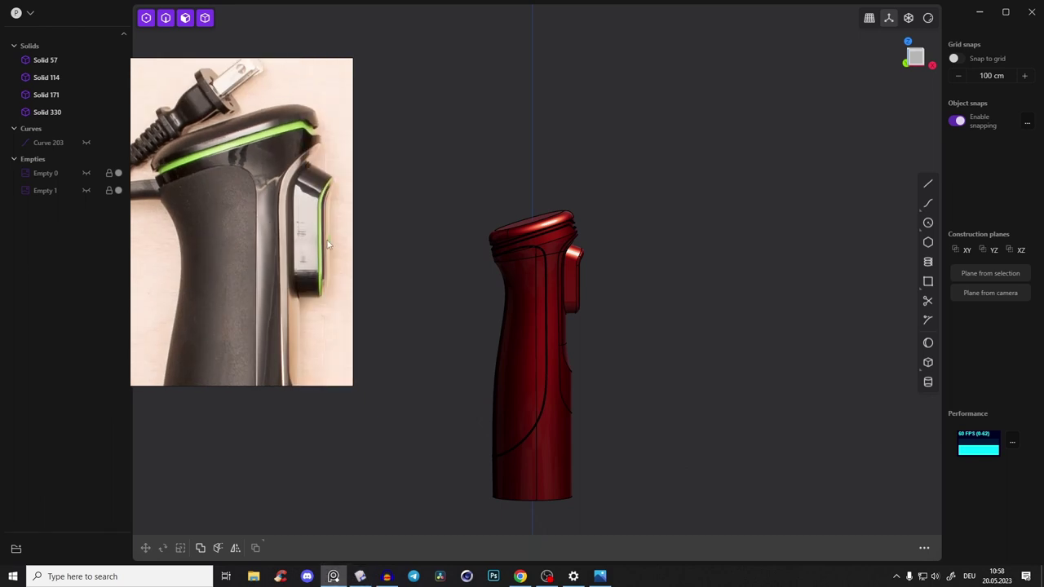
{"action": "middle_click_drag", "start_coordinate": [603, 330], "coordinate": [577, 531]}
{"action": "left_click", "coordinate": [546, 575]}
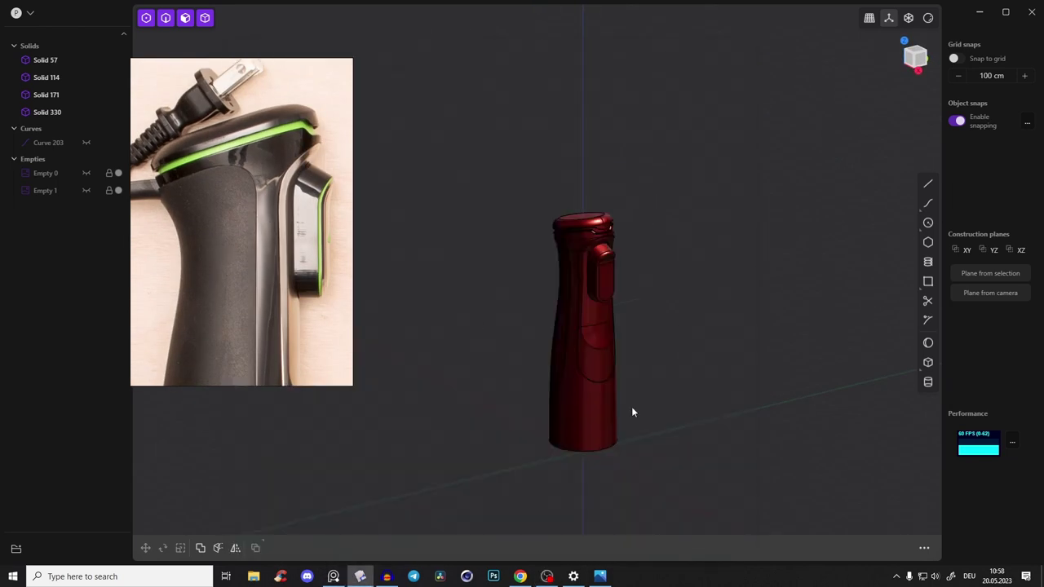
{"action": "middle_click_drag", "start_coordinate": [582, 392], "coordinate": [644, 371]}
{"action": "scroll", "coordinate": [572, 333], "scroll_direction": "up", "scroll_amount": 3}
{"action": "scroll", "coordinate": [568, 325], "scroll_direction": "up", "scroll_amount": 7}
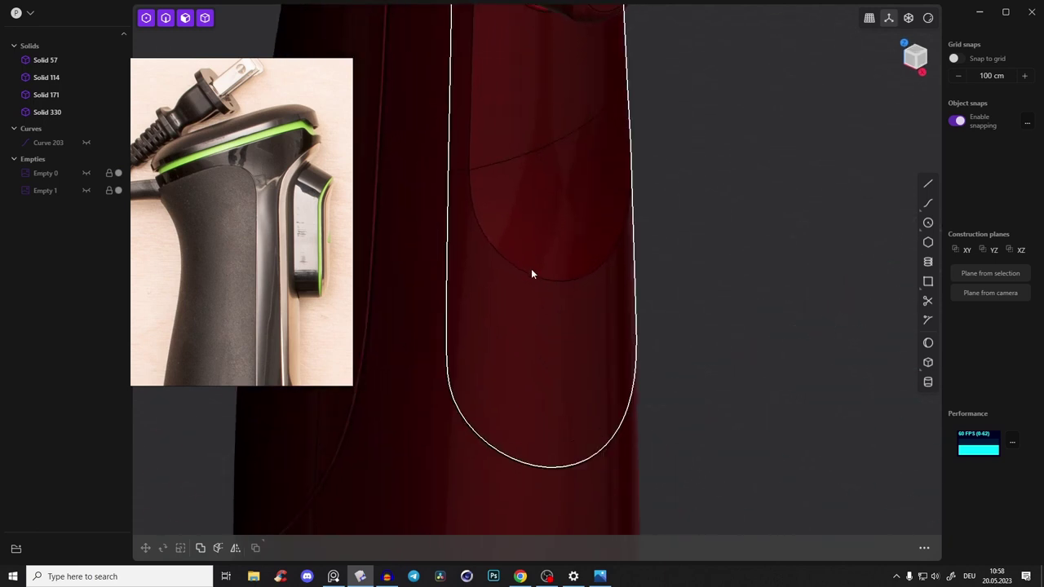
{"action": "middle_click_drag", "start_coordinate": [531, 267], "coordinate": [562, 353], "text": "shift"}
{"action": "left_click", "coordinate": [551, 356]}
{"action": "key", "text": "f"}
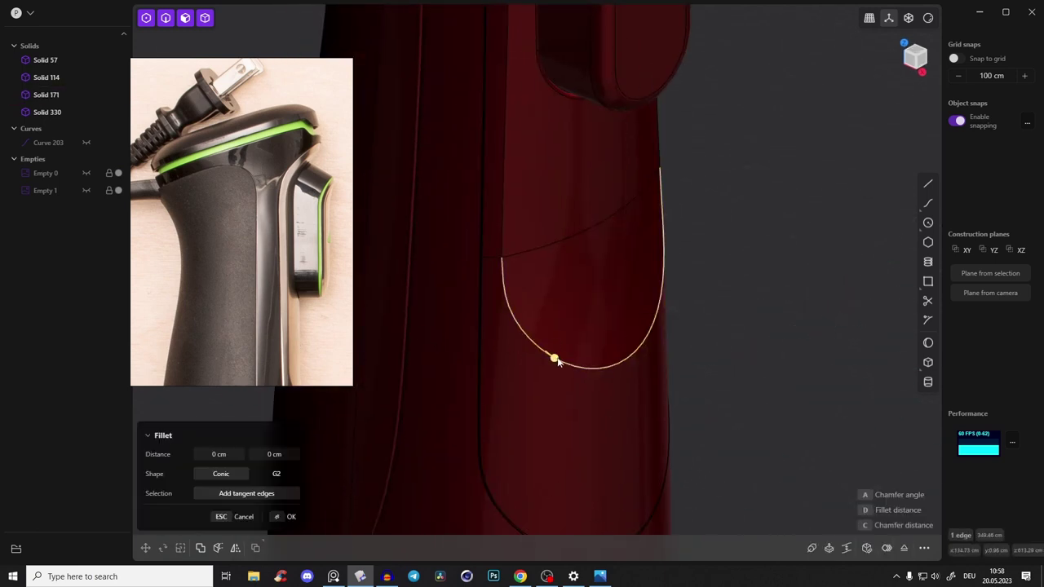
{"action": "left_click_drag", "start_coordinate": [560, 363], "coordinate": [564, 364]}
{"action": "scroll", "coordinate": [564, 351], "scroll_direction": "up", "scroll_amount": 5}
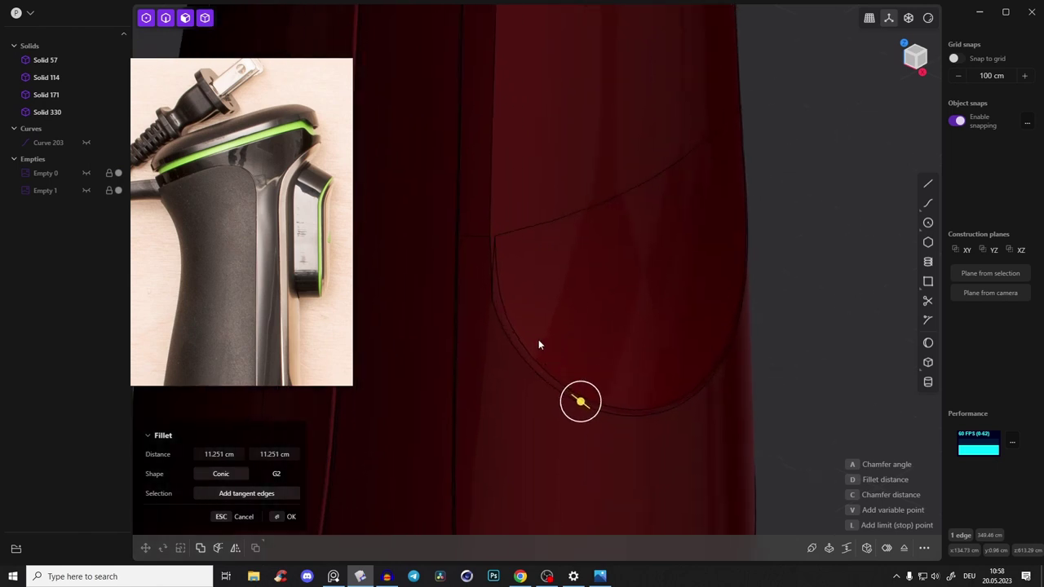
{"action": "key", "text": "Escape"}
{"action": "left_click", "coordinate": [487, 219]}
{"action": "key", "text": "f"}
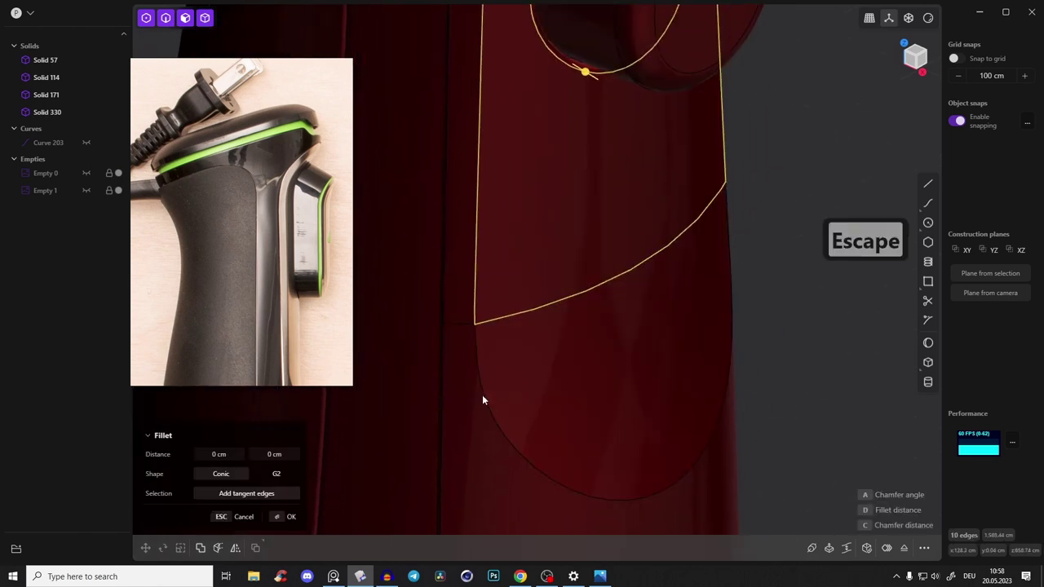
{"action": "right_click_drag", "start_coordinate": [576, 164], "coordinate": [547, 194]}
{"action": "left_click", "coordinate": [496, 122]}
Step: Switch the model display back to the grey shading with edges shown
{"action": "left_click", "coordinate": [928, 20]}
{"action": "left_click", "coordinate": [866, 64]}
{"action": "left_click", "coordinate": [874, 136]}
{"action": "left_click", "coordinate": [862, 141]}
Step: Fillet the rim edges of the slot-shaped recess around and below the button by 5.2 cm
{"action": "middle_click_drag", "start_coordinate": [770, 147], "coordinate": [637, 79]}
{"action": "left_click", "coordinate": [634, 108]}
{"action": "key", "text": "f"}
{"action": "right_click_drag", "start_coordinate": [634, 105], "coordinate": [623, 169]}
{"action": "mouse_move", "coordinate": [601, 202]}
{"action": "left_mouse_down"}
{"action": "mouse_move", "coordinate": [607, 213]}
{"action": "mouse_move", "coordinate": [603, 204]}
{"action": "left_mouse_up"}
{"action": "right_click_drag", "start_coordinate": [604, 205], "coordinate": [692, 244]}
{"action": "left_click_drag", "start_coordinate": [690, 245], "coordinate": [688, 241]}
{"action": "right_click_drag", "start_coordinate": [627, 187], "coordinate": [614, 324]}
{"action": "scroll", "coordinate": [615, 323], "scroll_direction": "down", "scroll_amount": 4}
{"action": "middle_click_drag", "start_coordinate": [615, 324], "coordinate": [607, 93]}
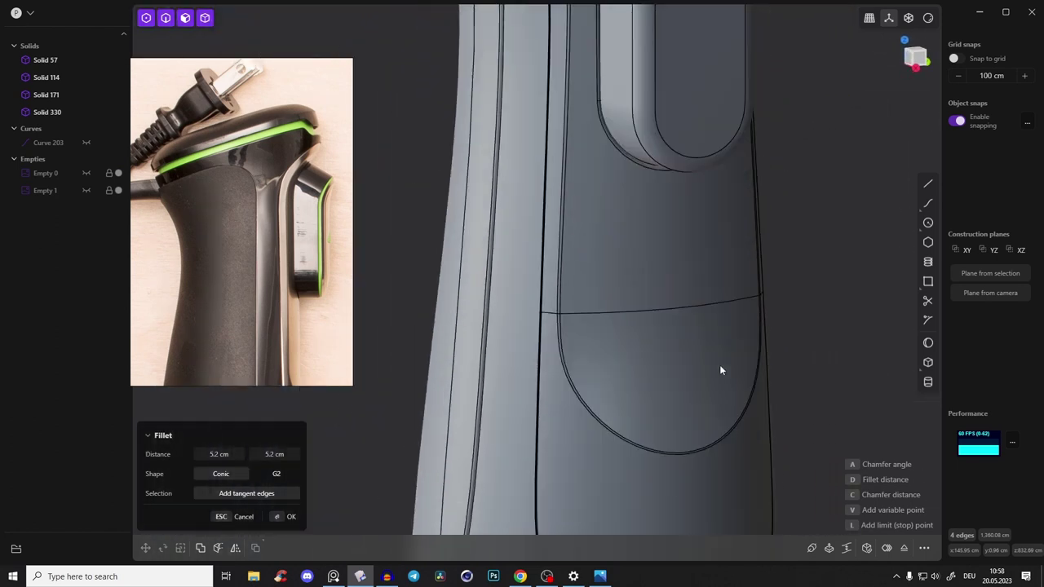
{"action": "middle_click_drag", "start_coordinate": [691, 486], "coordinate": [696, 330]}
{"action": "right_click_drag", "start_coordinate": [697, 330], "coordinate": [823, 209]}
{"action": "right_click", "coordinate": [824, 209]}
Step: Inspect the filleted recess on the handle and examine the lower end of the blender in the reference photo
{"action": "middle_click_drag", "start_coordinate": [823, 209], "coordinate": [815, 416]}
{"action": "middle_click_drag", "start_coordinate": [719, 32], "coordinate": [708, 128]}
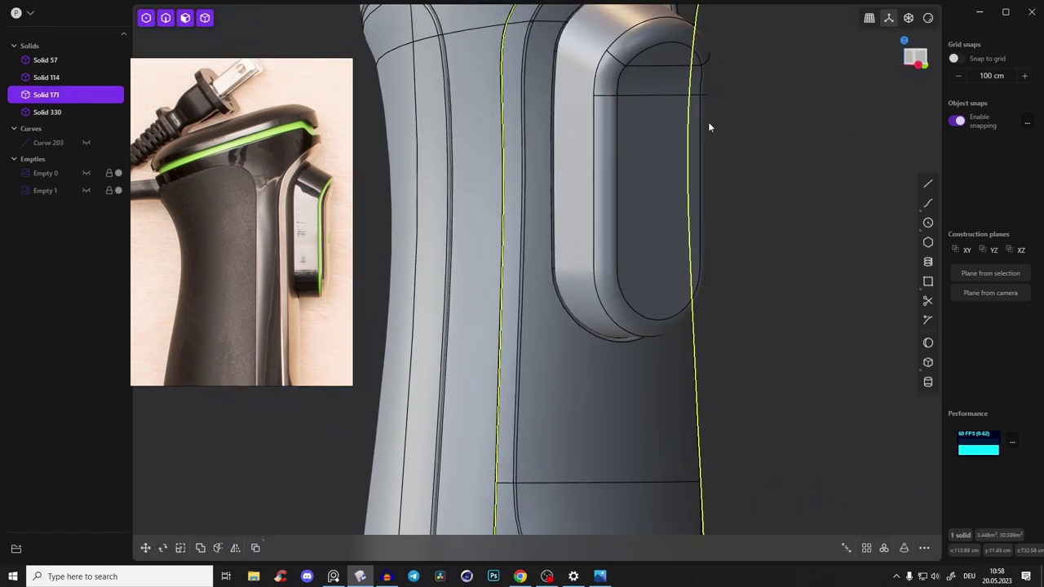
{"action": "left_click", "coordinate": [780, 147]}
{"action": "scroll", "coordinate": [779, 147], "scroll_direction": "down", "scroll_amount": 2}
{"action": "scroll", "coordinate": [639, 220], "scroll_direction": "down", "scroll_amount": 6}
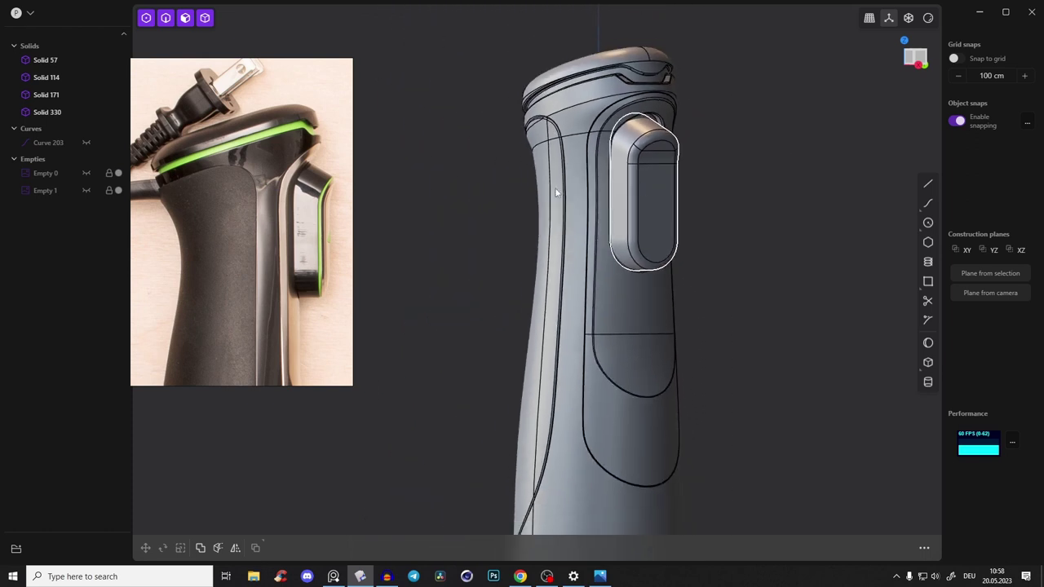
{"action": "scroll", "coordinate": [328, 238], "scroll_direction": "down", "scroll_amount": 4}
{"action": "middle_click_drag", "start_coordinate": [296, 365], "coordinate": [287, 280]}
{"action": "scroll", "coordinate": [274, 352], "scroll_direction": "up", "scroll_amount": 3}
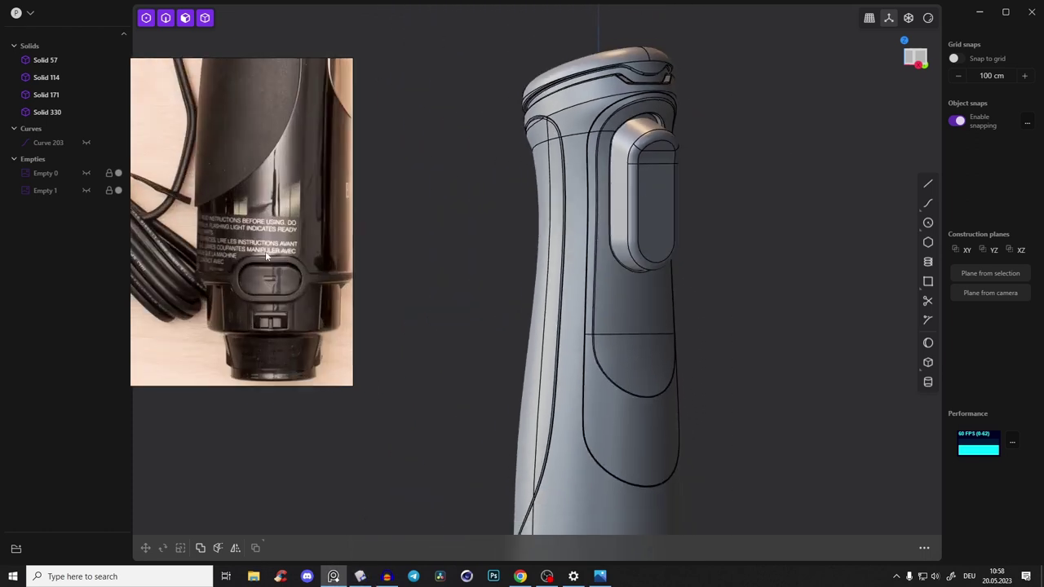
Step: Examine the handle's lower end, and look up the hand blender product photo in the community post in the web browser
{"action": "middle_click_drag", "start_coordinate": [773, 375], "coordinate": [803, 408]}
{"action": "middle_click_drag", "start_coordinate": [717, 412], "coordinate": [629, 231], "text": "shift"}
{"action": "scroll", "coordinate": [628, 229], "scroll_direction": "down", "scroll_amount": 3}
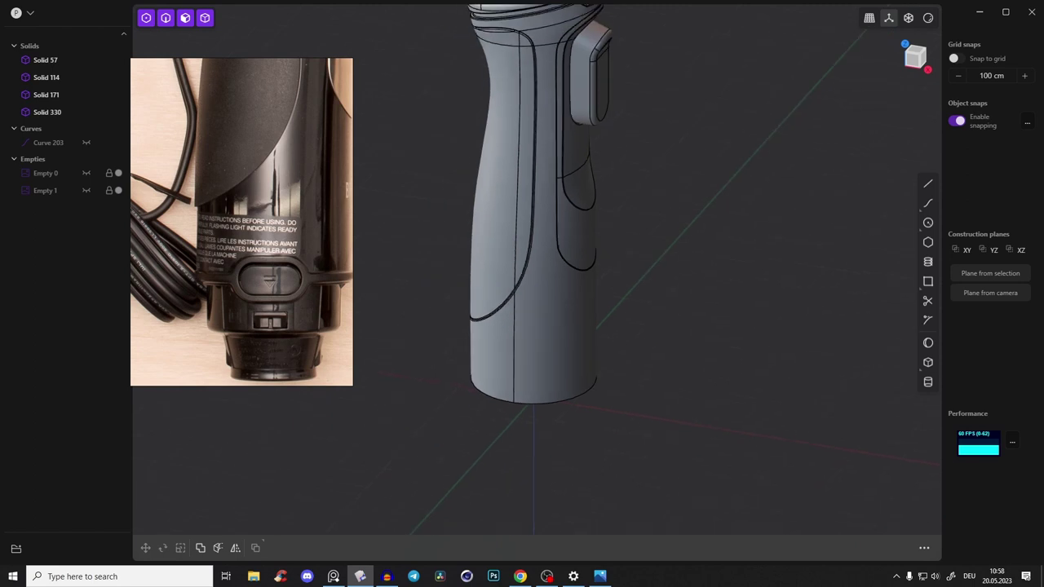
{"action": "middle_click_drag", "start_coordinate": [639, 294], "coordinate": [574, 210], "text": "shift"}
{"action": "left_click", "coordinate": [519, 576]}
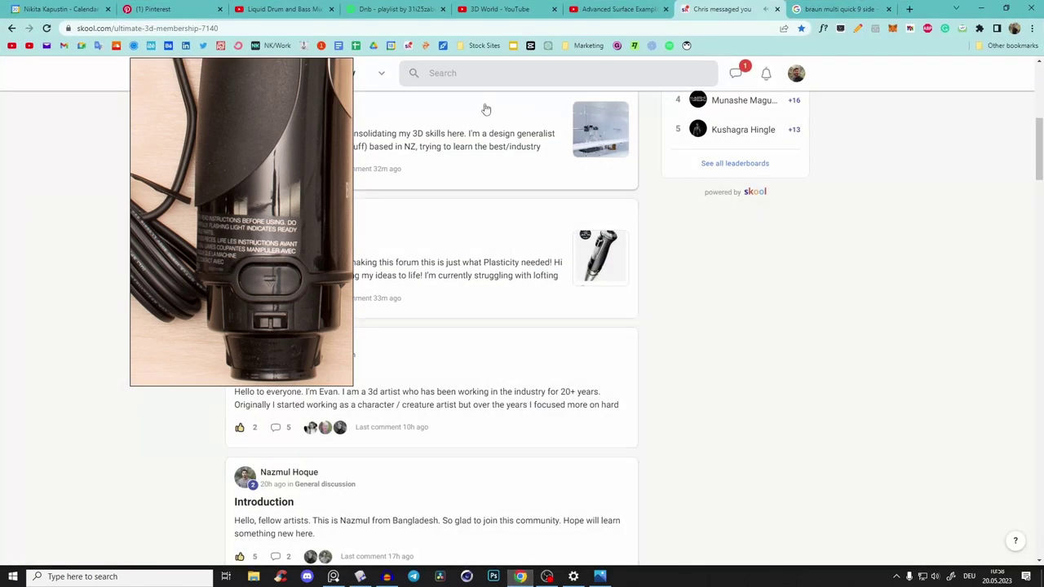
{"action": "scroll", "coordinate": [597, 269], "scroll_direction": "up", "scroll_amount": 5}
{"action": "scroll", "coordinate": [417, 502], "scroll_direction": "down", "scroll_amount": 1}
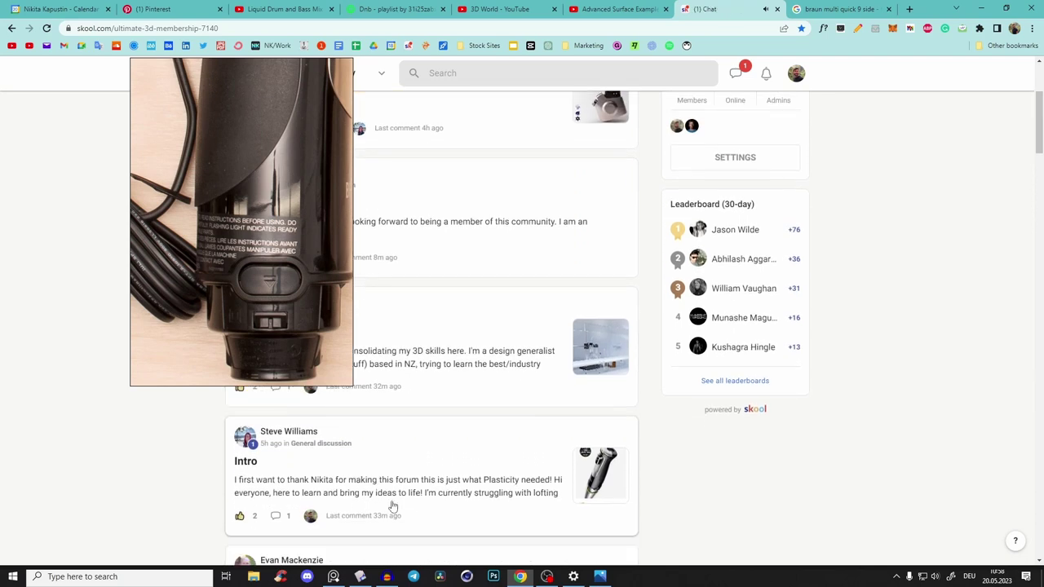
{"action": "left_click", "coordinate": [582, 494]}
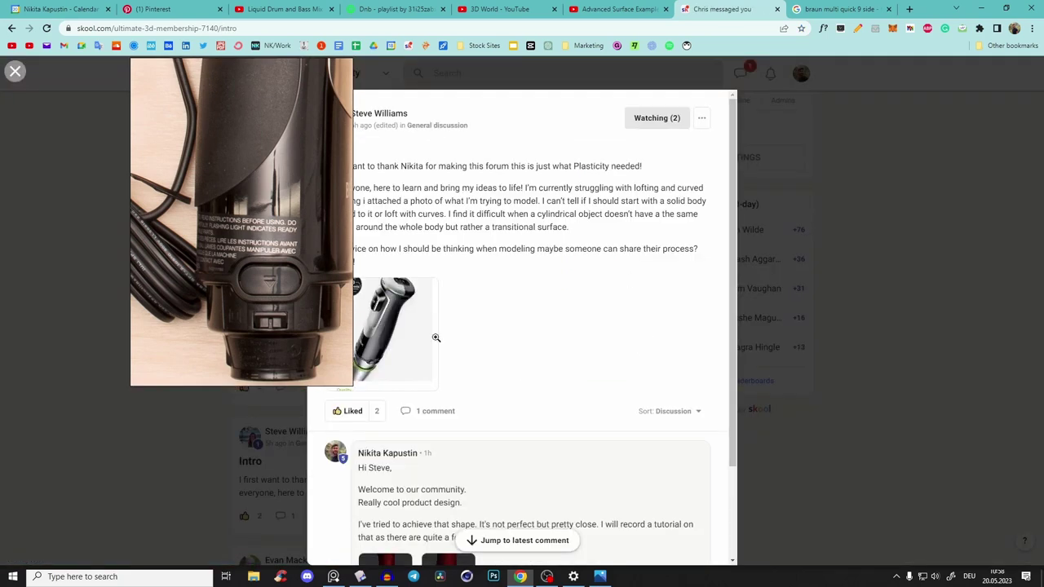
{"action": "left_click", "coordinate": [789, 323]}
{"action": "left_click", "coordinate": [981, 8]}
Step: Hide the floating reference photo and show the reference image Empty 1 over the handle's lower end in front view
{"action": "middle_click_drag", "start_coordinate": [629, 266], "coordinate": [581, 341]}
{"action": "left_click", "coordinate": [917, 59]}
{"action": "scroll", "coordinate": [574, 310], "scroll_direction": "up", "scroll_amount": 5}
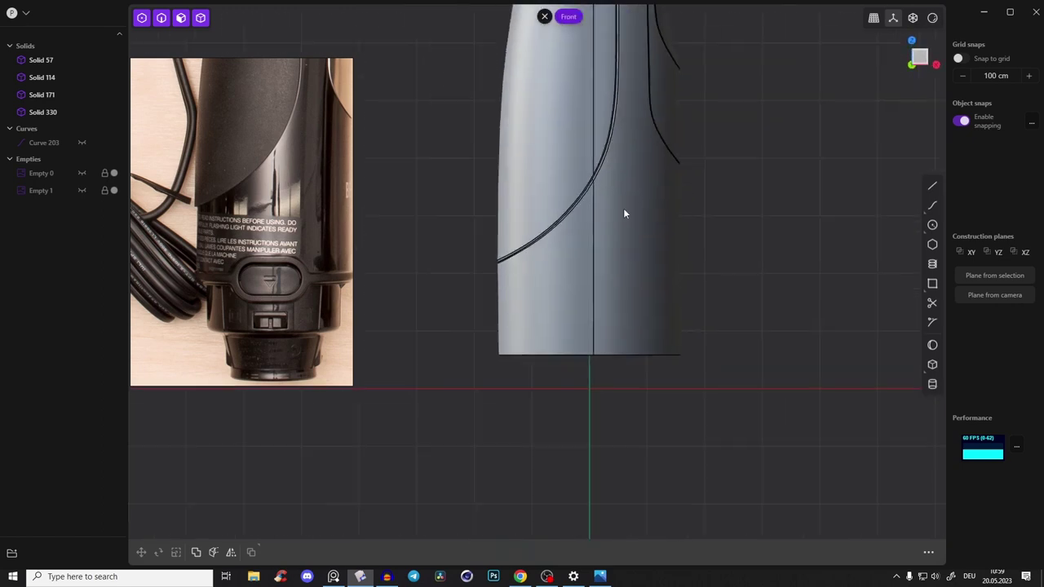
{"action": "scroll", "coordinate": [603, 318], "scroll_direction": "up", "scroll_amount": 2}
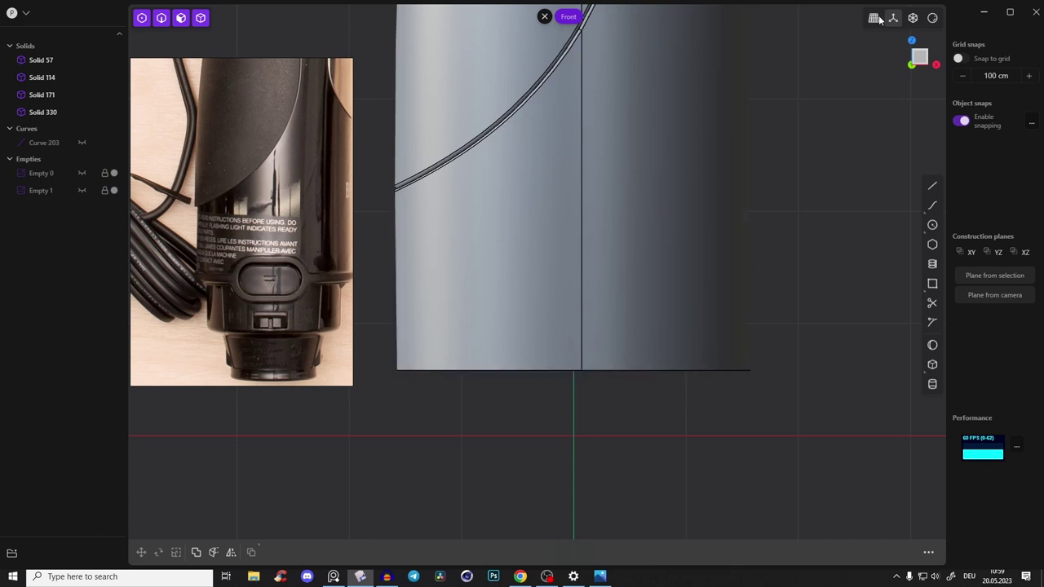
{"action": "left_click", "coordinate": [334, 576]}
{"action": "left_click", "coordinate": [81, 190]}
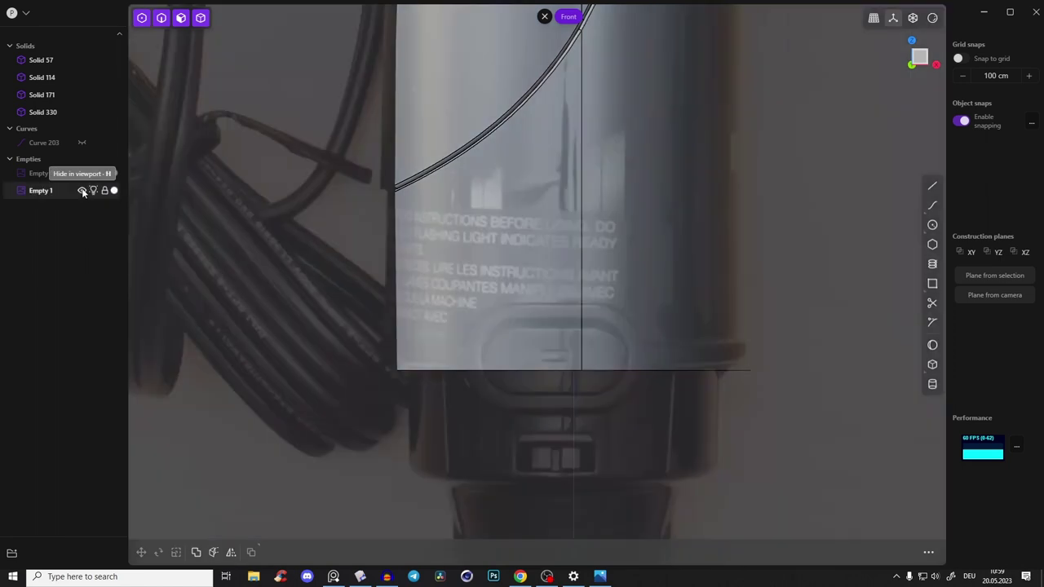
{"action": "scroll", "coordinate": [653, 248], "scroll_direction": "up", "scroll_amount": 2}
{"action": "scroll", "coordinate": [651, 283], "scroll_direction": "up", "scroll_amount": 1}
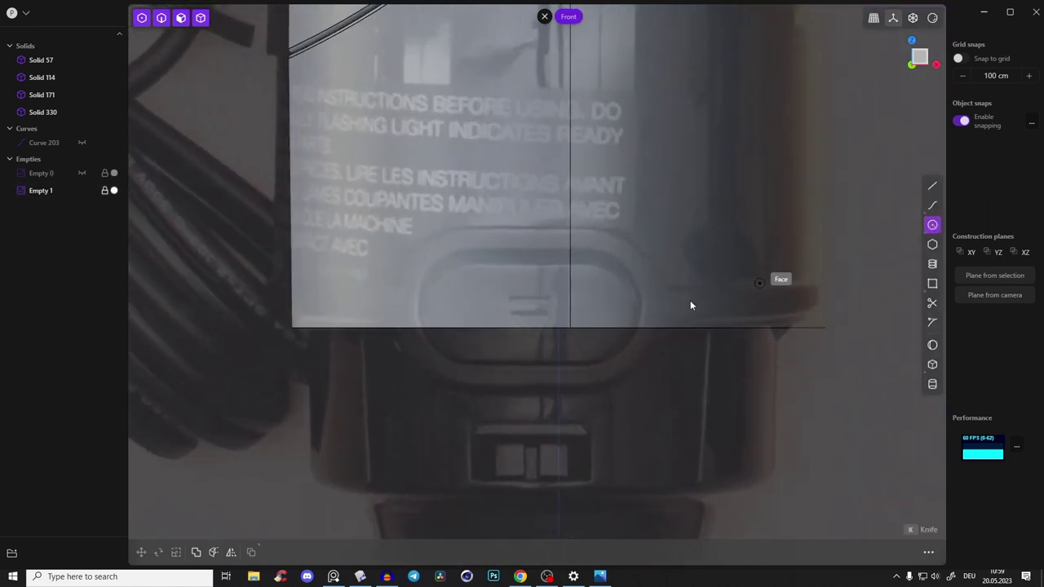
{"action": "left_click", "coordinate": [467, 331]}
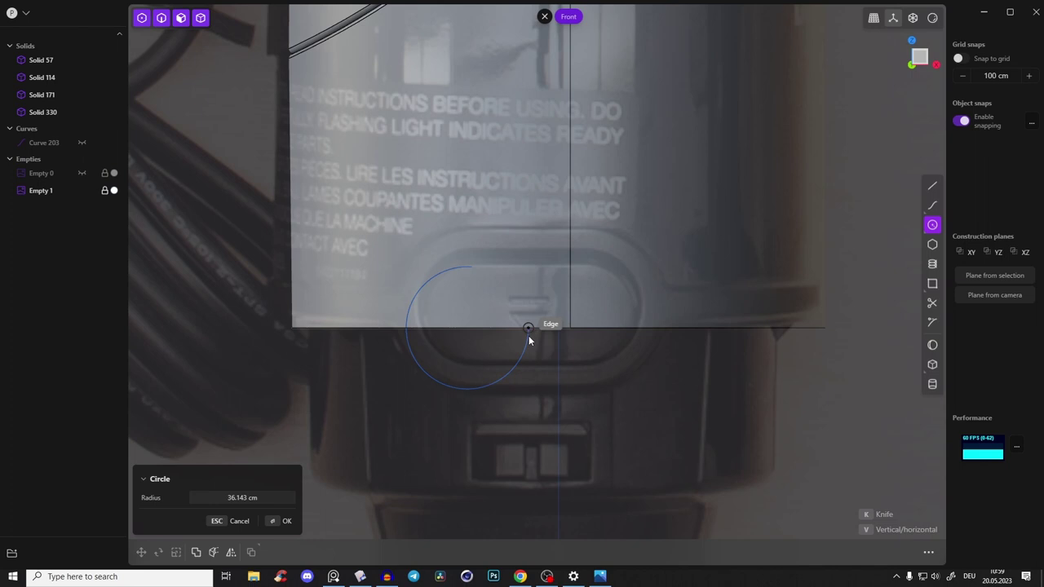
{"action": "key", "text": "Escape"}
Step: Offset the handle's bottom face downward by about 90.8 cm to extend the body past the oval latch in the reference
{"action": "middle_click_drag", "start_coordinate": [582, 284], "coordinate": [546, 167], "text": "shift"}
{"action": "middle_click_drag", "start_coordinate": [561, 257], "coordinate": [544, 223]}
{"action": "left_click", "coordinate": [623, 316]}
{"action": "key", "text": "3"}
{"action": "left_click", "coordinate": [626, 359]}
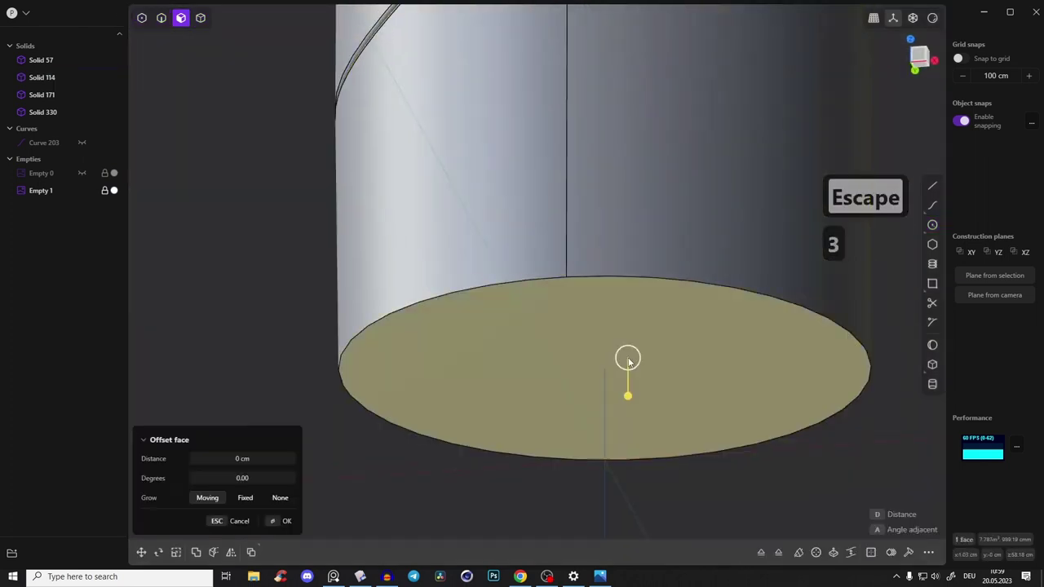
{"action": "middle_click_drag", "start_coordinate": [623, 416], "coordinate": [599, 345], "text": "shift"}
{"action": "left_click_drag", "start_coordinate": [604, 324], "coordinate": [623, 468]}
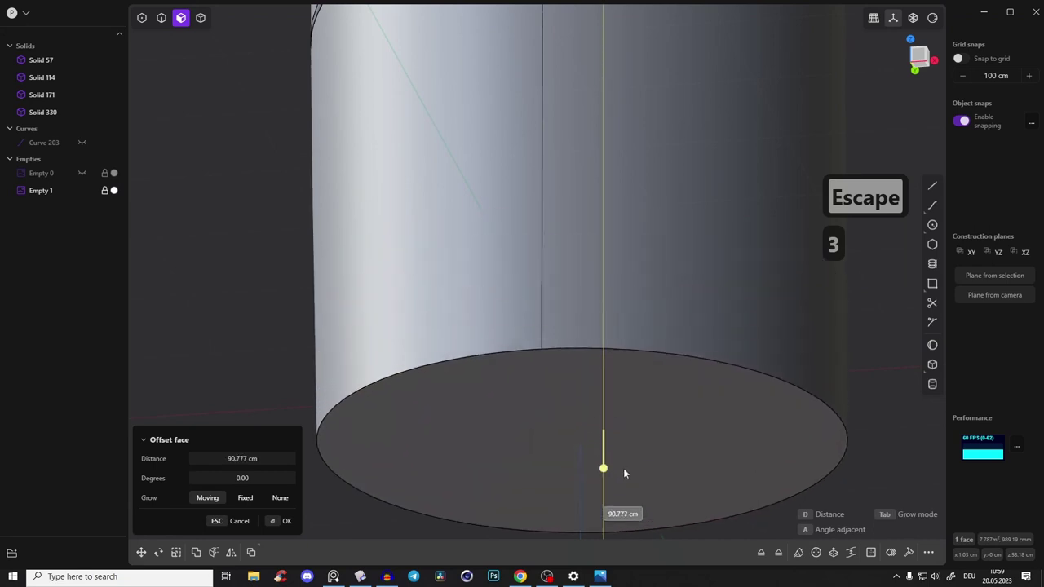
{"action": "left_click", "coordinate": [918, 57]}
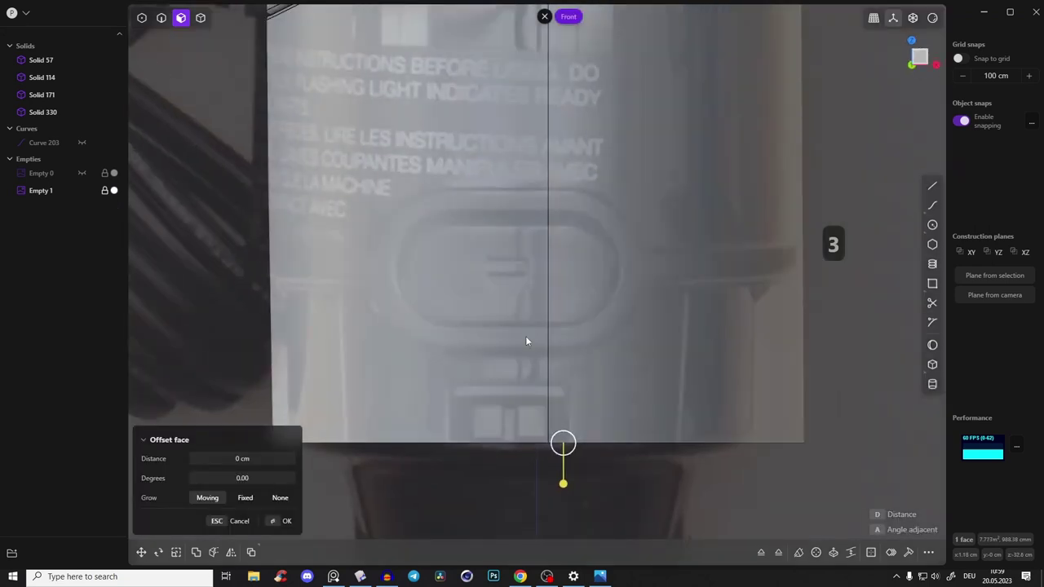
{"action": "right_click_drag", "start_coordinate": [581, 305], "coordinate": [642, 328]}
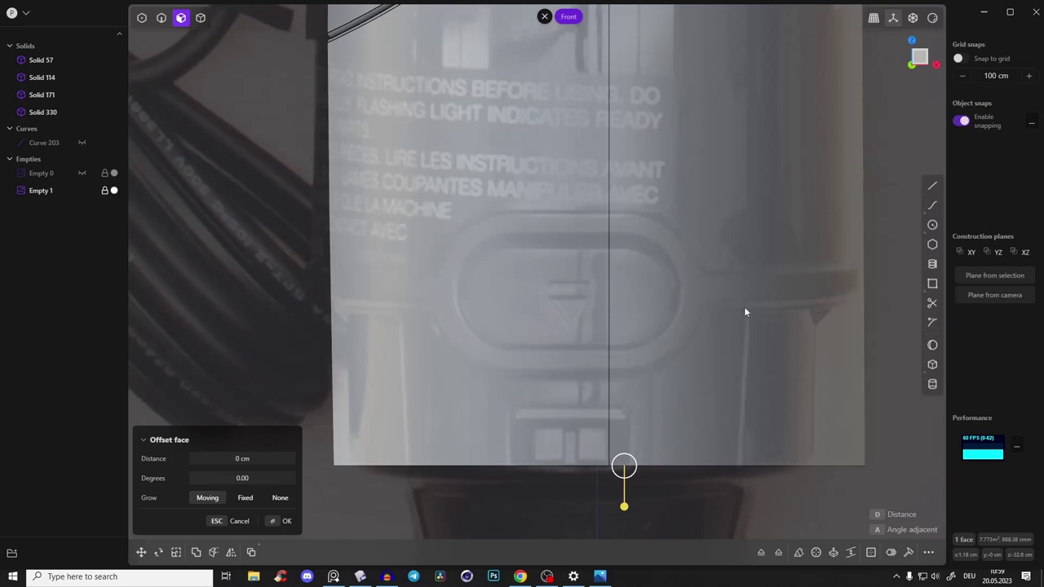
{"action": "key", "text": "Escape"}
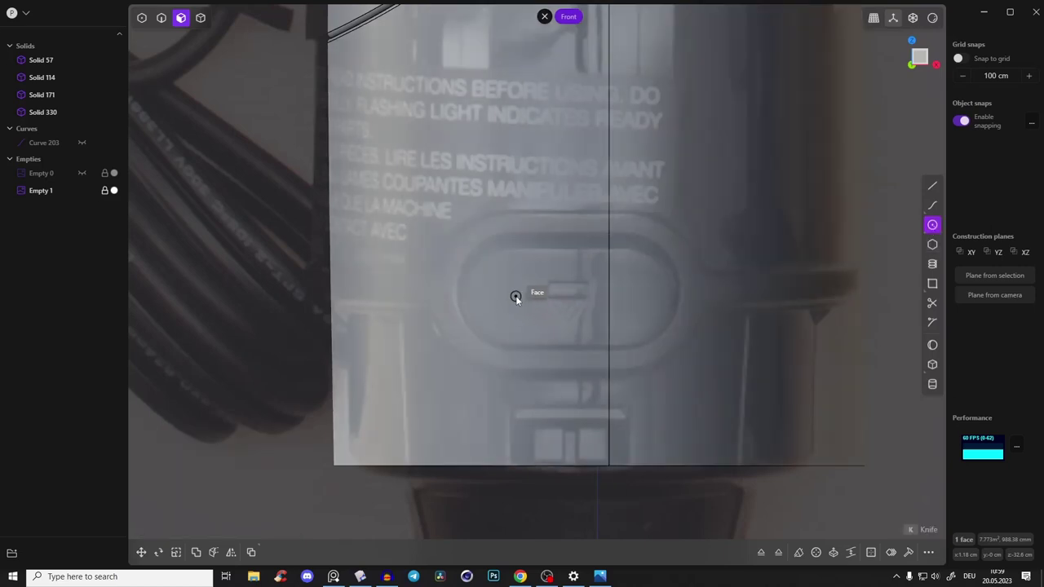
Step: Draw a circle of about 33.1 cm radius over the left end of the oval latch and move it about -4.5 cm along X
{"action": "left_click", "coordinate": [522, 294]}
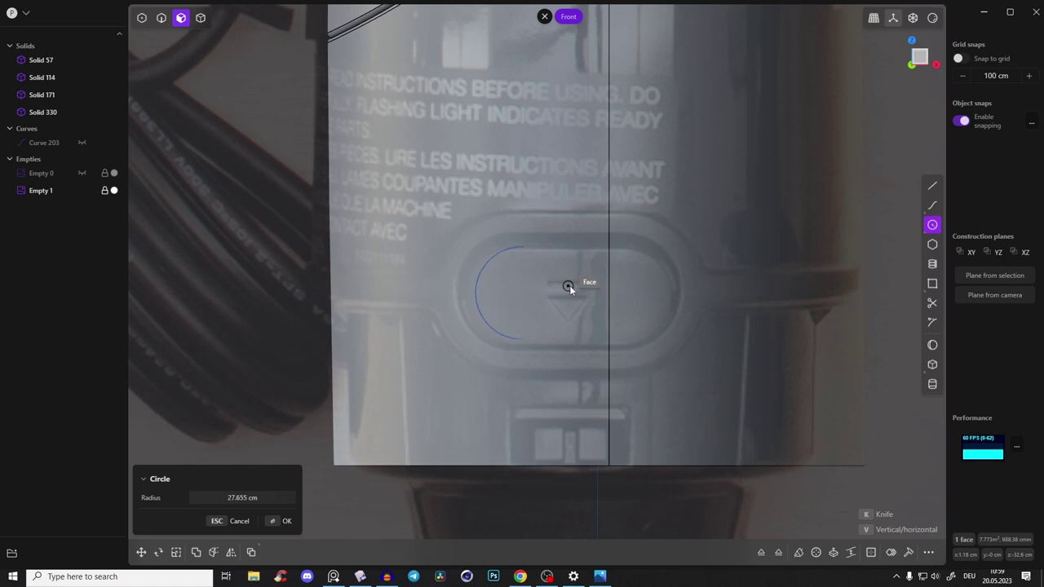
{"action": "left_click", "coordinate": [580, 288]}
{"action": "key", "text": "alt+z"}
{"action": "key", "text": "g"}
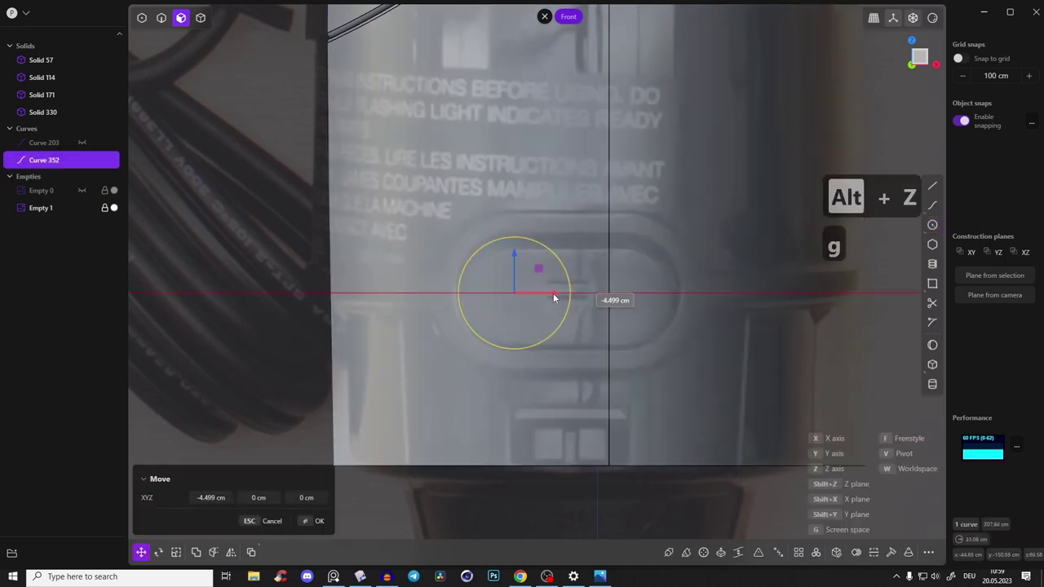
{"action": "left_click", "coordinate": [596, 287]}
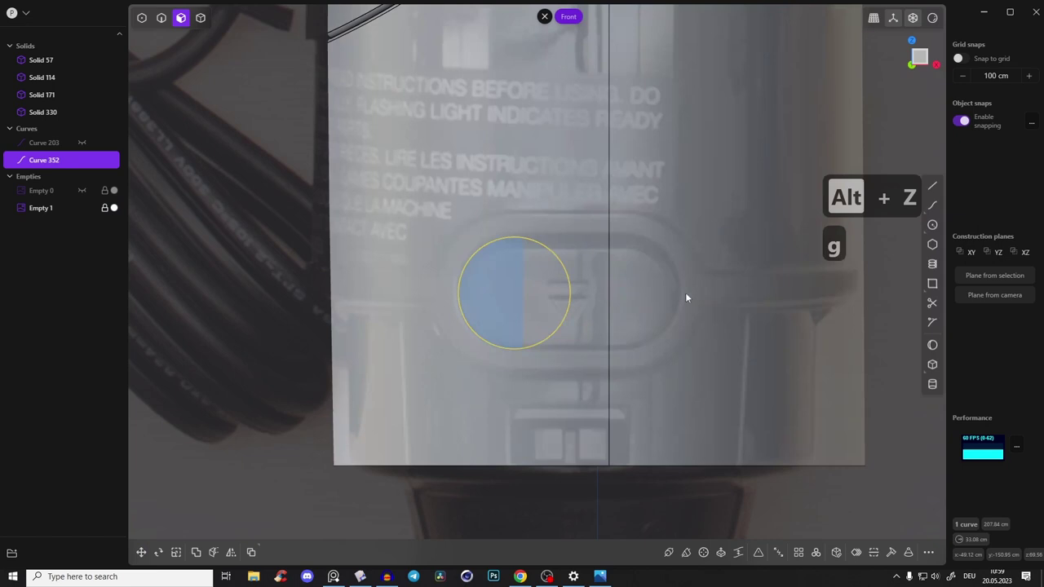
{"action": "key", "text": "alt+x"}
{"action": "key", "text": "x"}
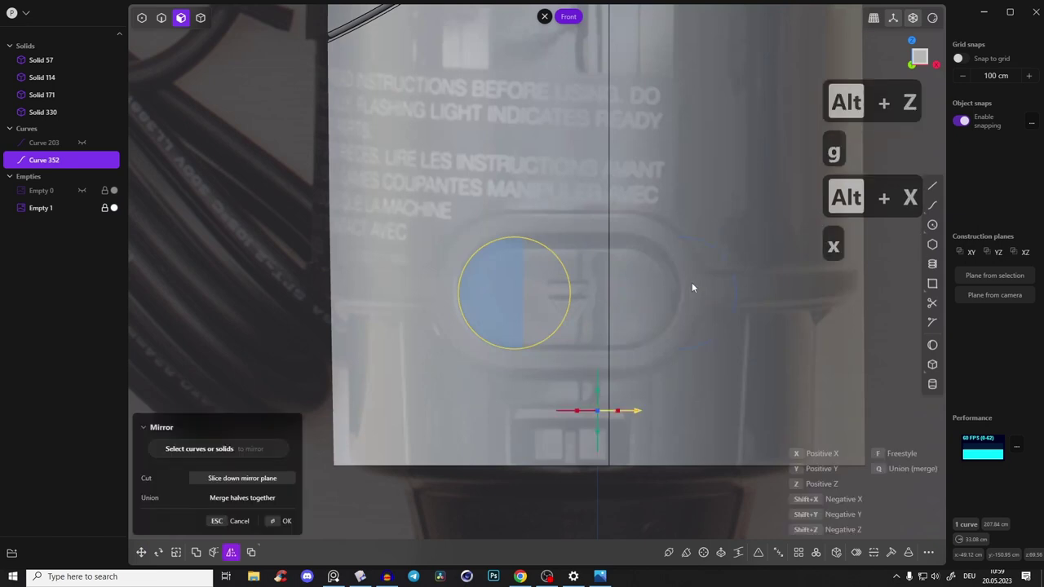
{"action": "key", "text": "Escape"}
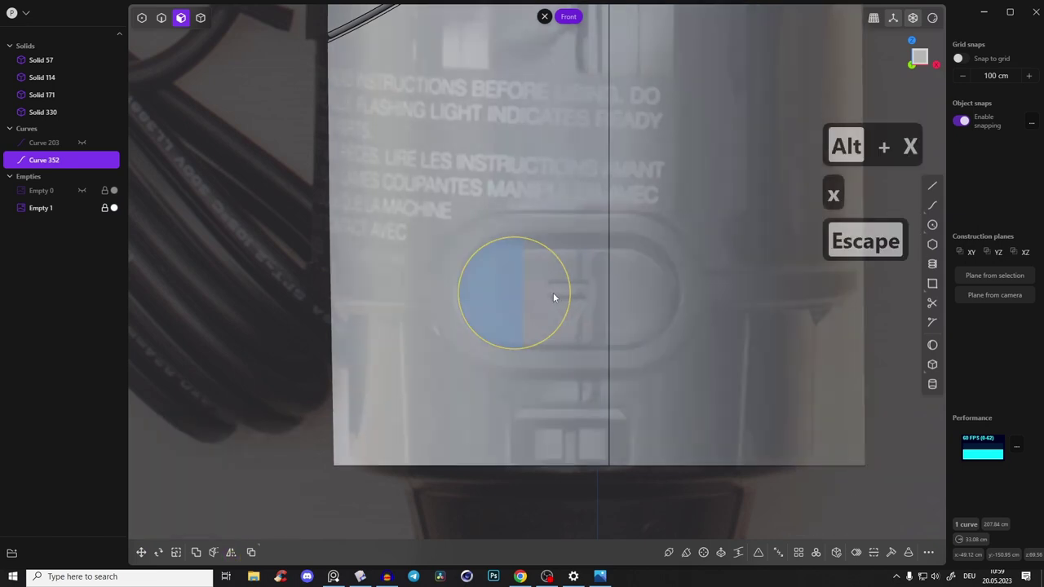
Step: Move the circle inward along X toward the handle's centre and mirror it across the X axis to form a matching pair
{"action": "key", "text": "g"}
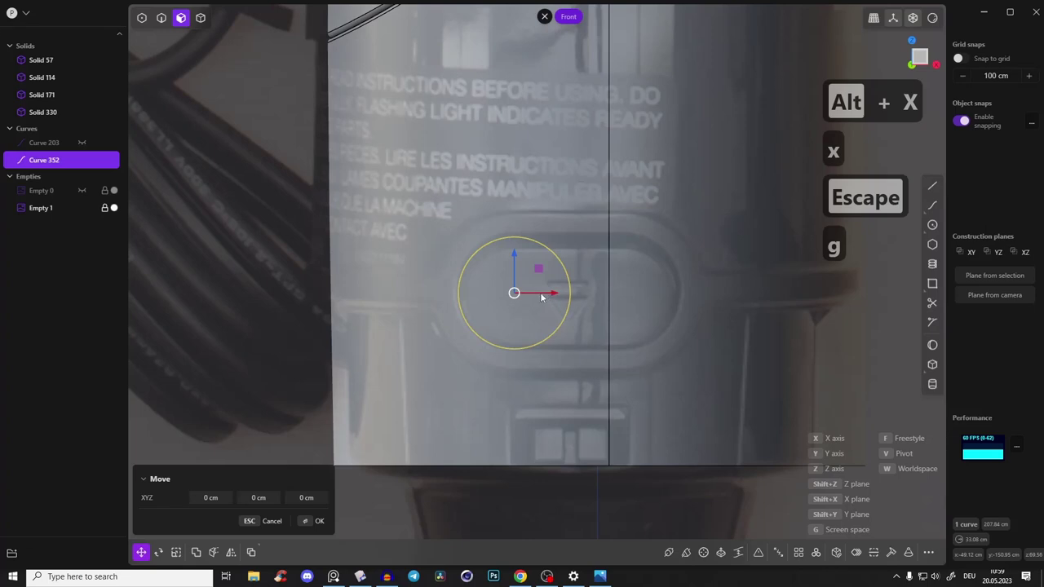
{"action": "left_click_drag", "start_coordinate": [552, 290], "coordinate": [577, 303]}
{"action": "key", "text": "alt+x"}
{"action": "key", "text": "x"}
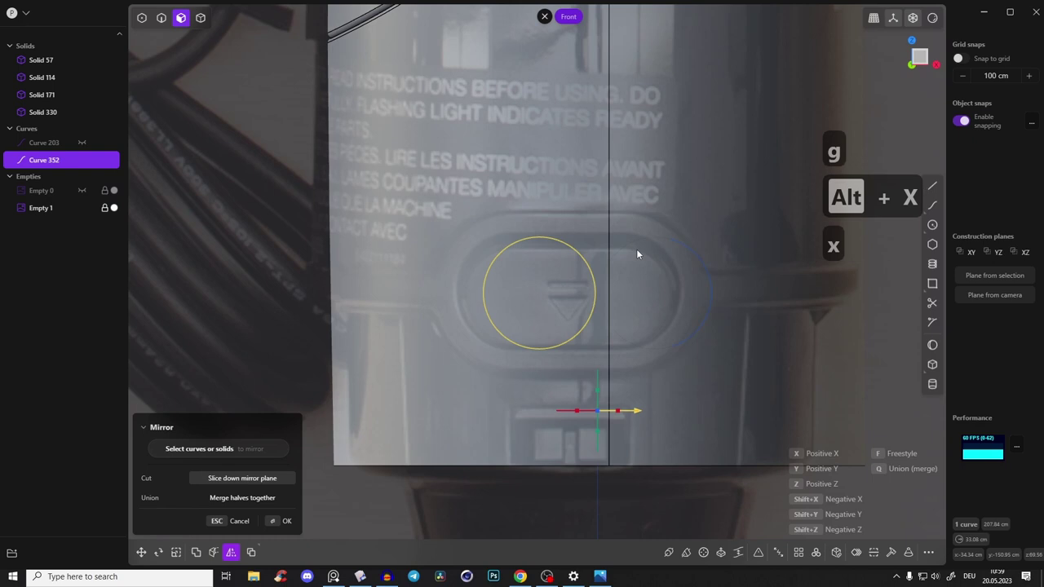
{"action": "left_click", "coordinate": [652, 263]}
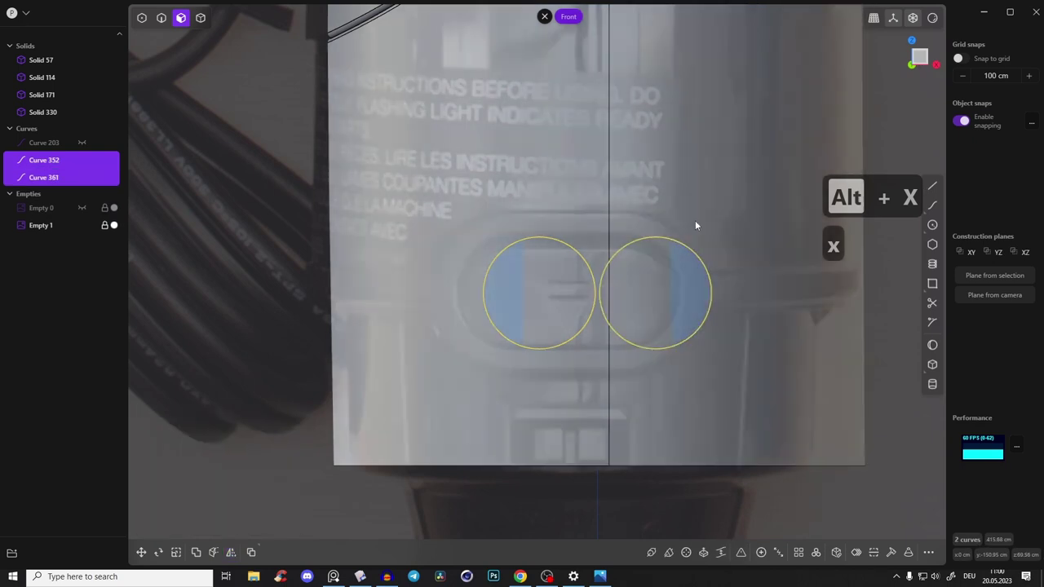
Step: Connect the tops and the bottoms of the two circles with horizontal lines about 68.7 cm long
{"action": "middle_click_drag", "start_coordinate": [655, 247], "coordinate": [609, 250], "text": "shift"}
{"action": "scroll", "coordinate": [609, 250], "scroll_direction": "up", "scroll_amount": 3}
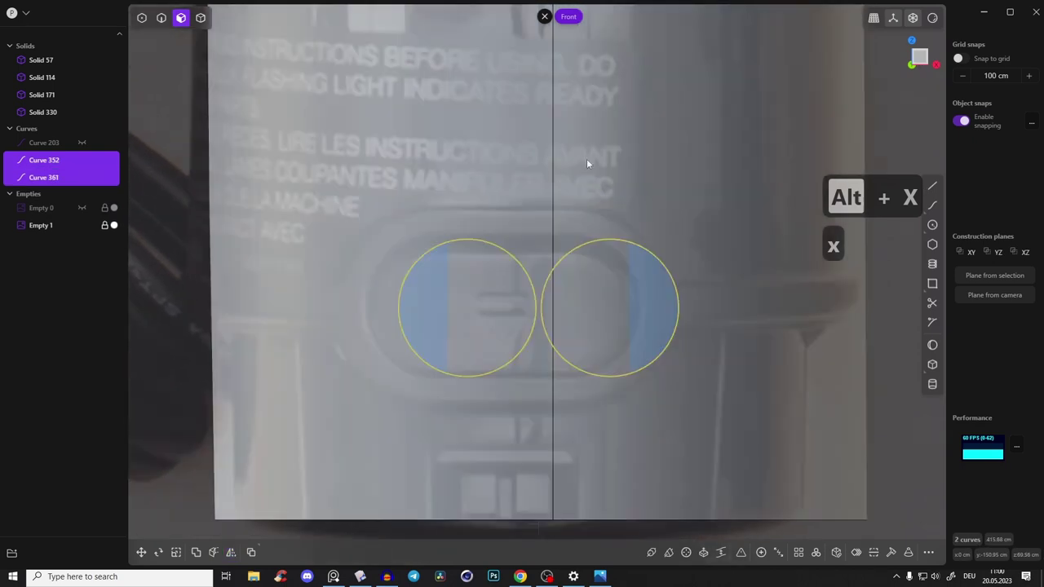
{"action": "middle_click_drag", "start_coordinate": [559, 274], "coordinate": [610, 254]}
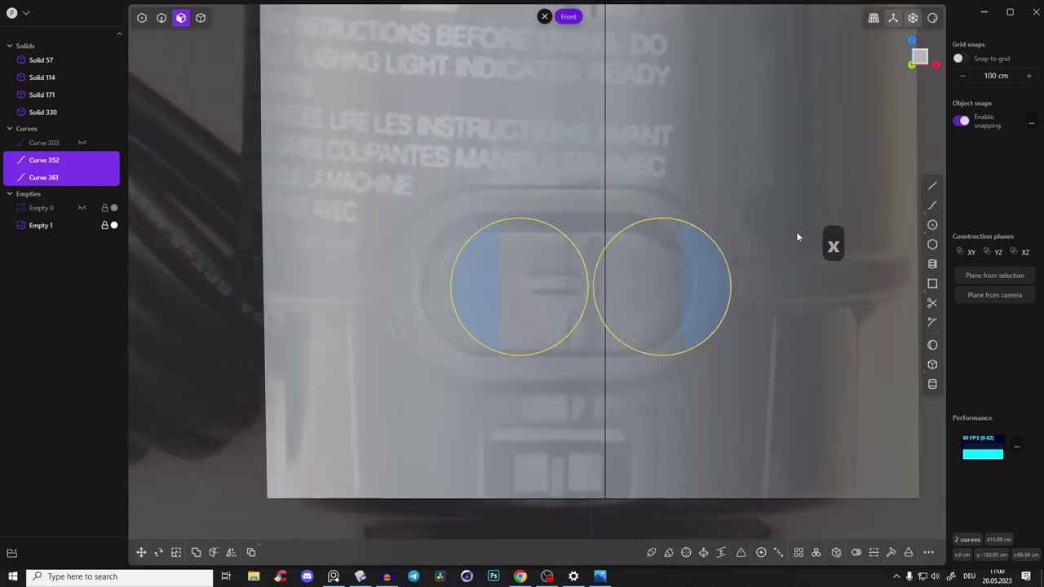
{"action": "left_click", "coordinate": [929, 188]}
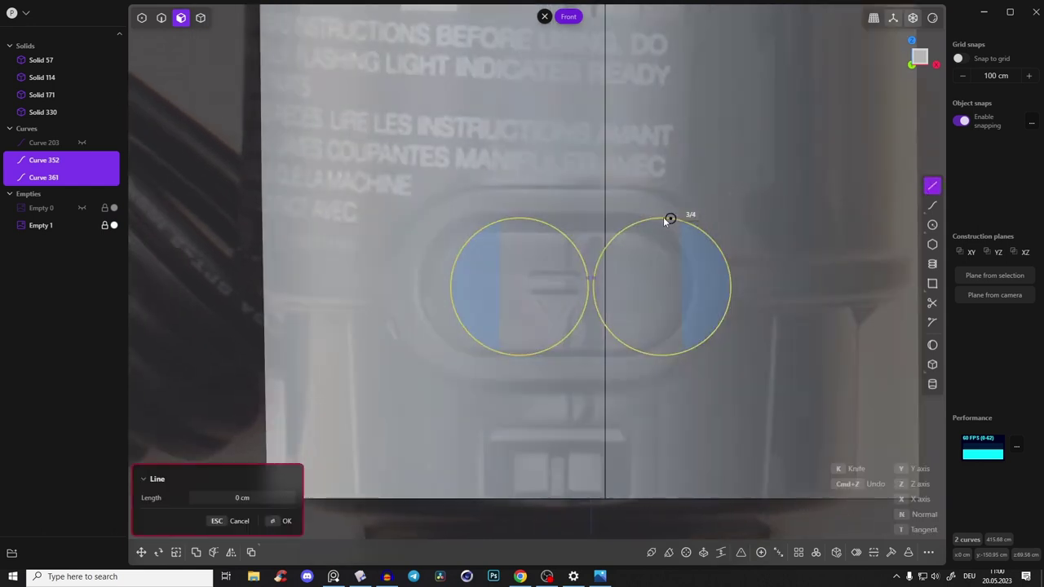
{"action": "left_click", "coordinate": [518, 219]}
{"action": "key", "text": "a"}
{"action": "left_click", "coordinate": [524, 356]}
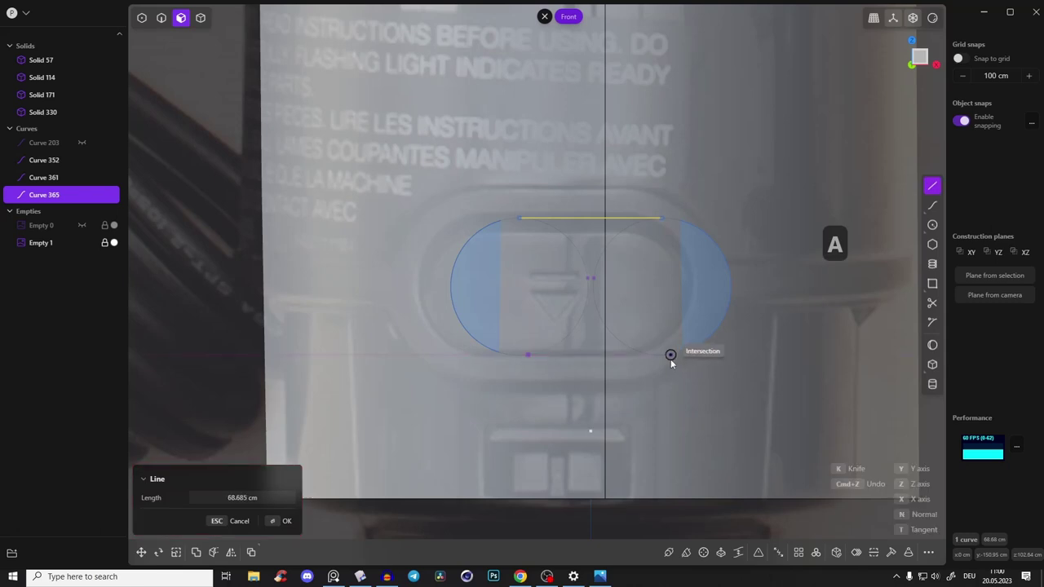
{"action": "left_click", "coordinate": [661, 356]}
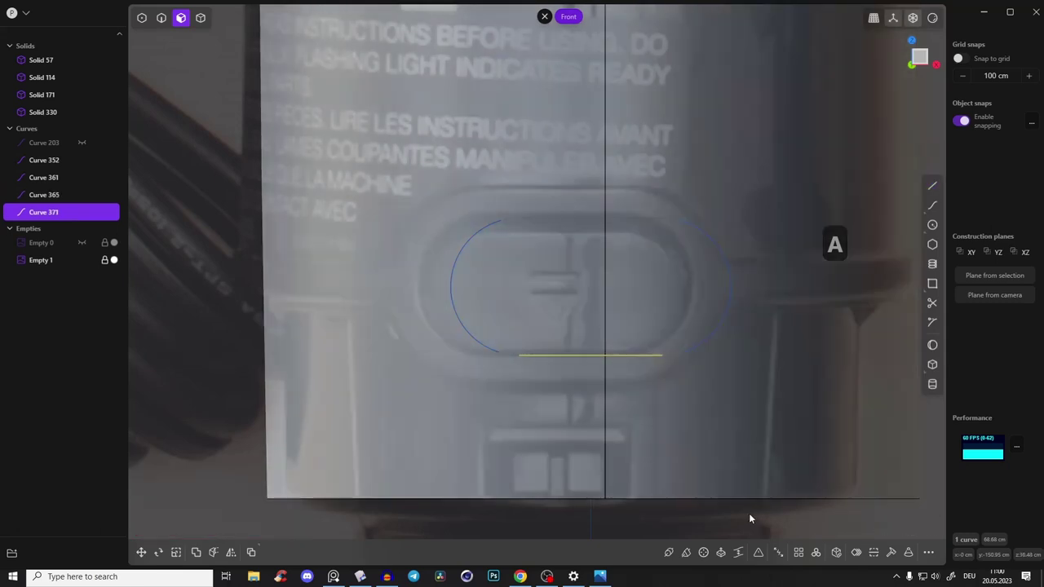
Step: Trim away the inner arcs of both circles and join the remaining segments into one closed slot-shaped curve
{"action": "key", "text": "t"}
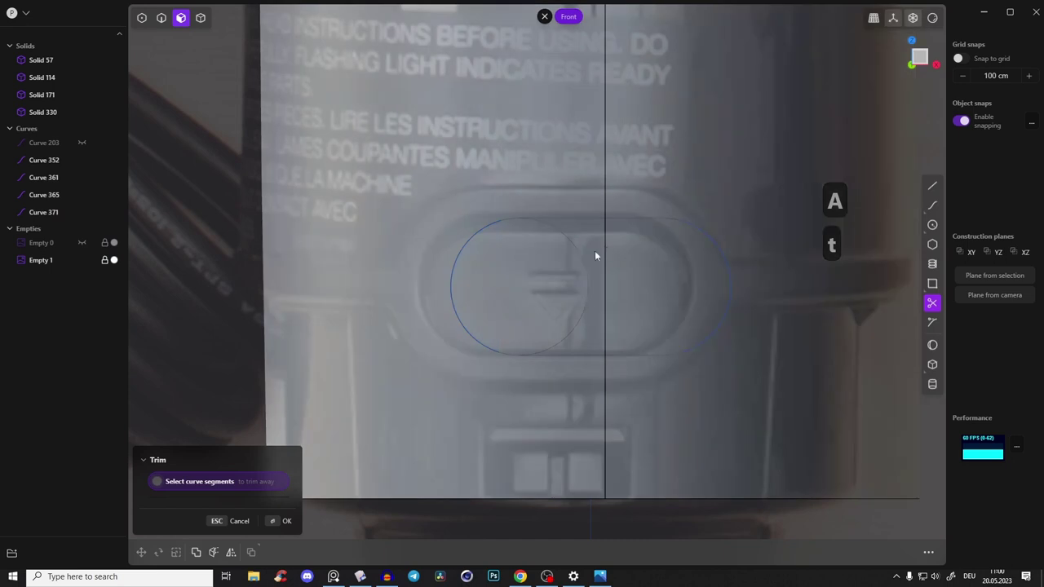
{"action": "key", "text": "t"}
{"action": "key", "text": "t"}
{"action": "left_click_drag", "start_coordinate": [391, 190], "coordinate": [783, 410]}
{"action": "key", "text": "j"}
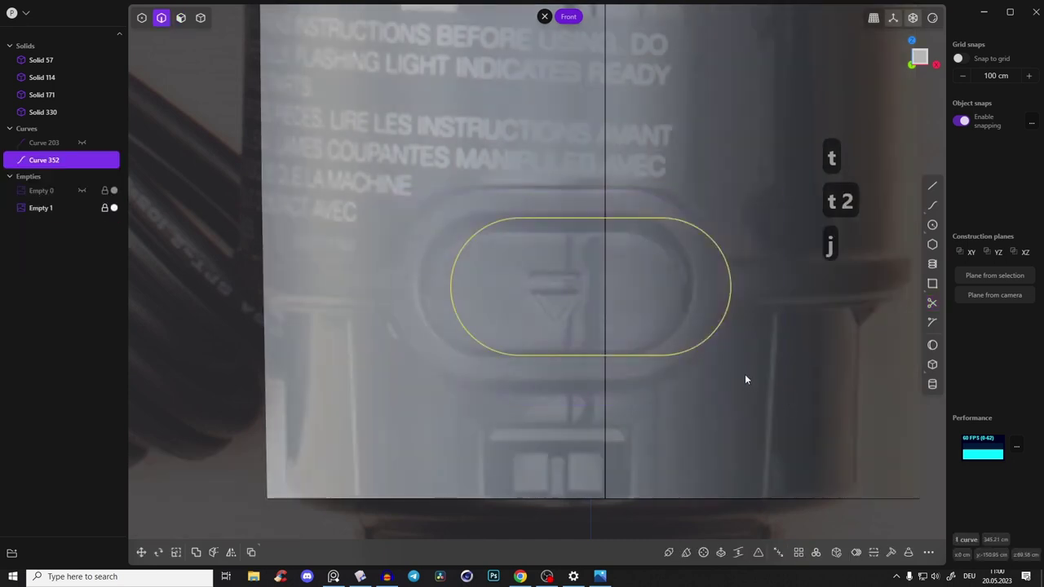
Step: Offset the slot-shaped curve outward to create a larger outline around the oval latch
{"action": "key", "text": "o"}
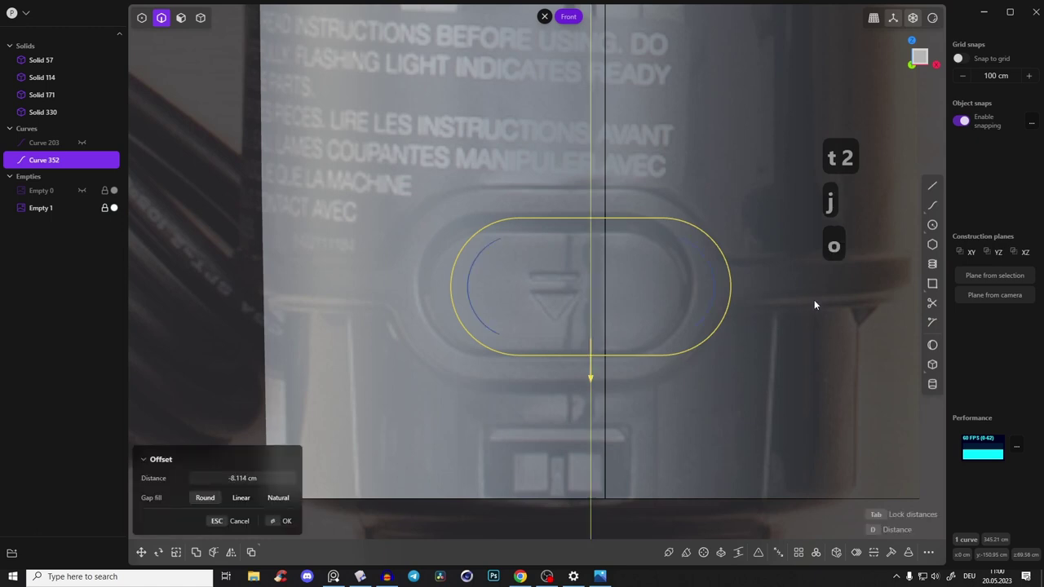
{"action": "left_click", "coordinate": [698, 352]}
{"action": "right_click", "coordinate": [749, 340]}
{"action": "right_click_drag", "start_coordinate": [769, 342], "coordinate": [647, 295]}
{"action": "scroll", "coordinate": [704, 335], "scroll_direction": "down", "scroll_amount": 5}
{"action": "scroll", "coordinate": [646, 299], "scroll_direction": "down", "scroll_amount": 2}
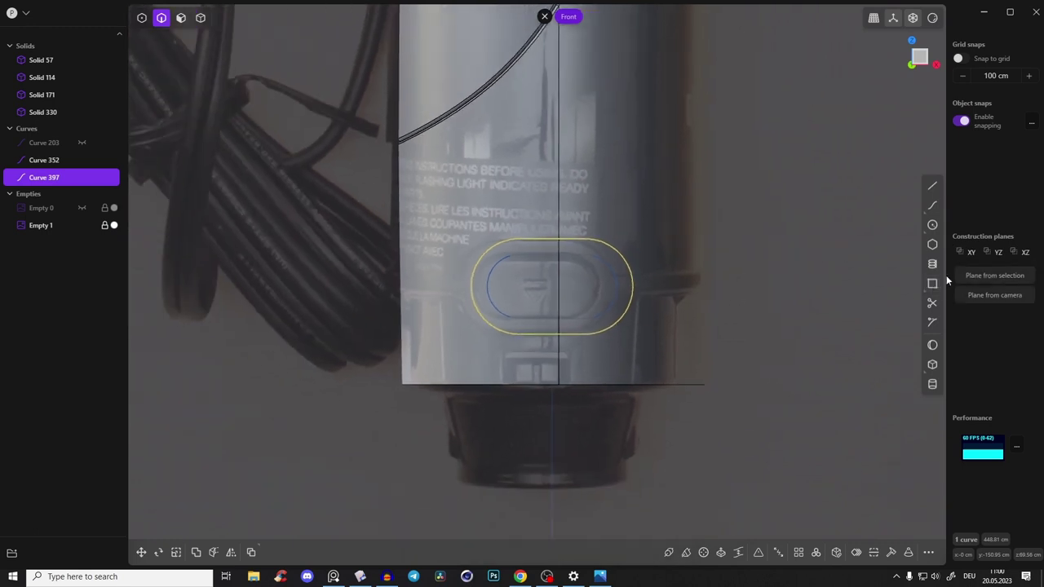
Step: Draw a centred rectangle about 625.6 cm wide and 19.2 cm high across the handle through the middle of the slot outlines
{"action": "left_click", "coordinate": [616, 287]}
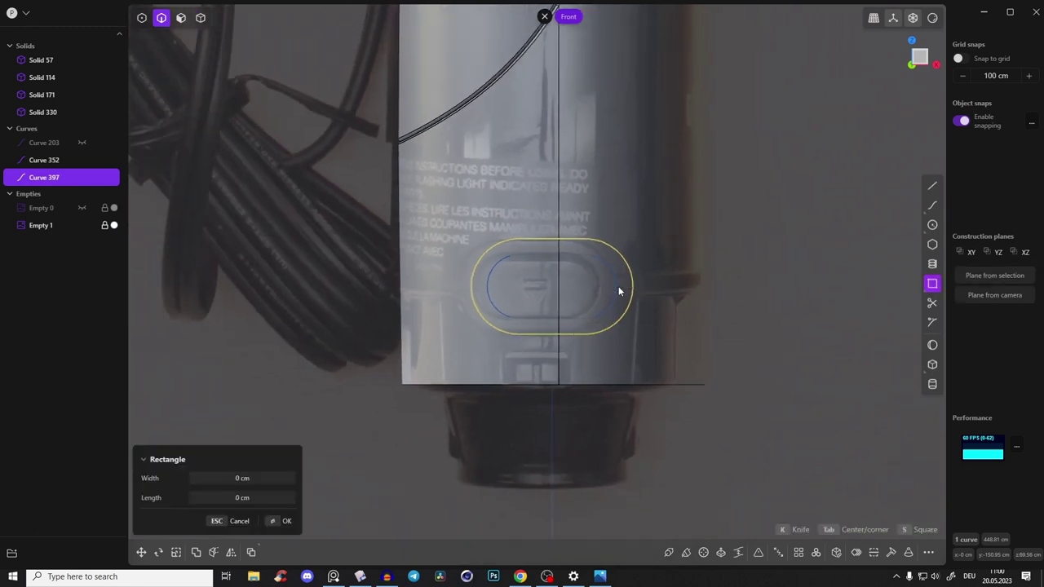
{"action": "key", "text": "Tab"}
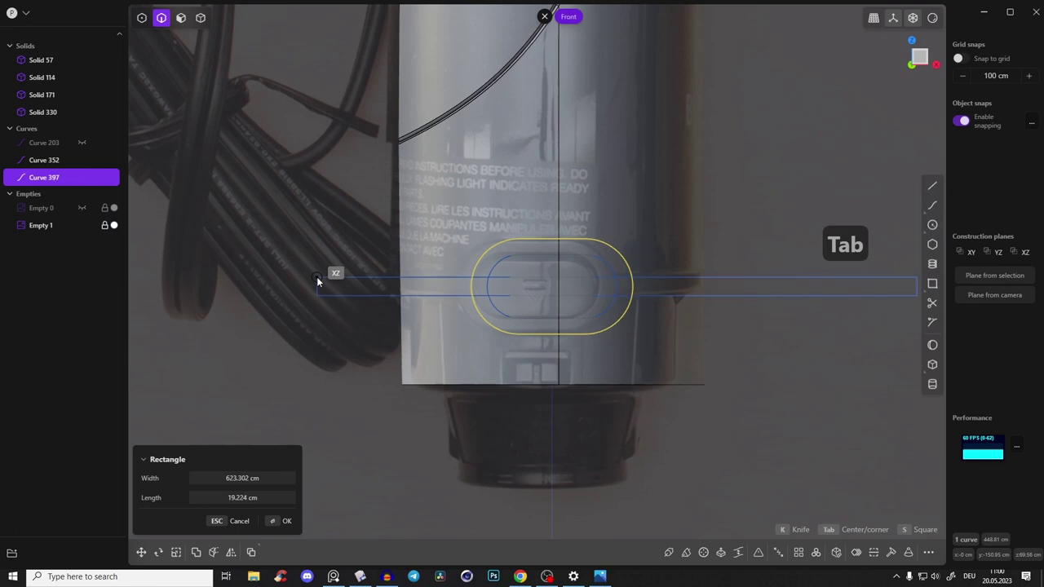
{"action": "left_click", "coordinate": [316, 274]}
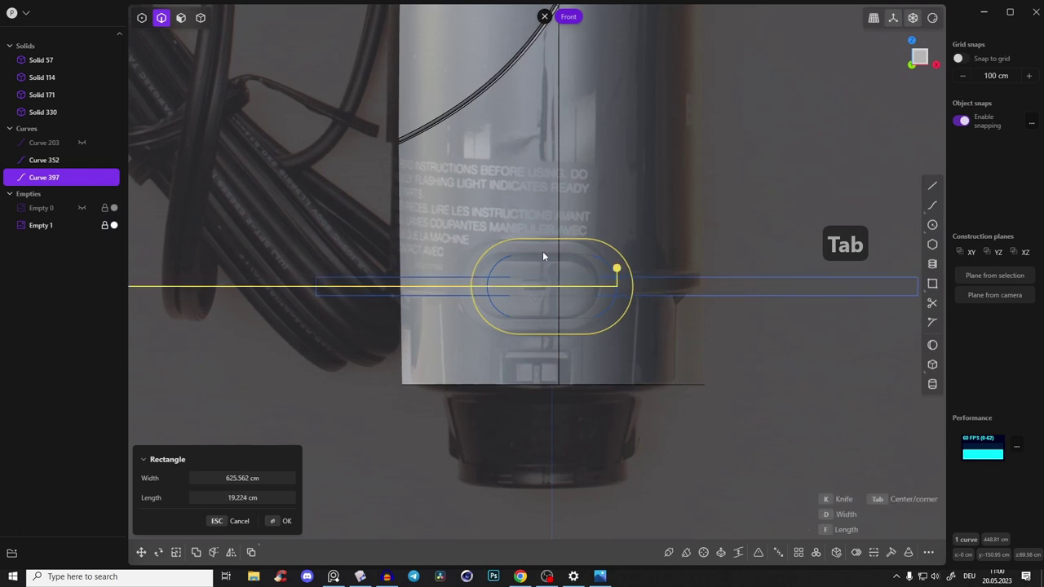
{"action": "middle_click_drag", "start_coordinate": [678, 275], "coordinate": [578, 214]}
Step: Move both slot outlines and the rectangle together forward, clear of the handle's front surface
{"action": "left_click_drag", "start_coordinate": [484, 106], "coordinate": [836, 527]}
{"action": "key", "text": "g"}
{"action": "left_click_drag", "start_coordinate": [695, 301], "coordinate": [641, 316]}
{"action": "right_click", "coordinate": [585, 212]}
{"action": "middle_click_drag", "start_coordinate": [584, 211], "coordinate": [682, 173]}
{"action": "left_click", "coordinate": [925, 63]}
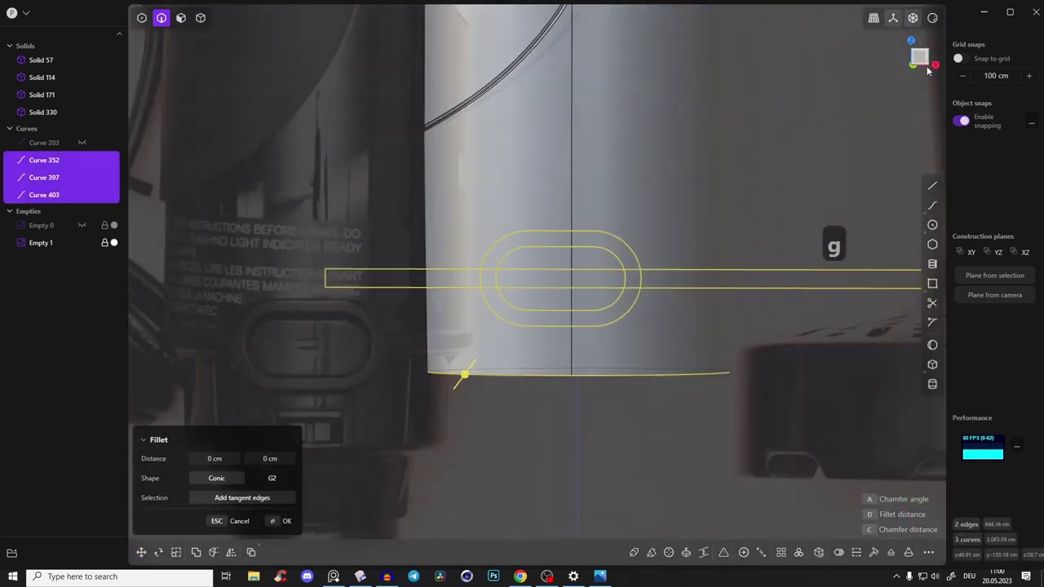
Step: Hide the front reference image and clear the selection of the slot outlines and rectangle
{"action": "left_click", "coordinate": [924, 59]}
{"action": "scroll", "coordinate": [619, 266], "scroll_direction": "up", "scroll_amount": 4}
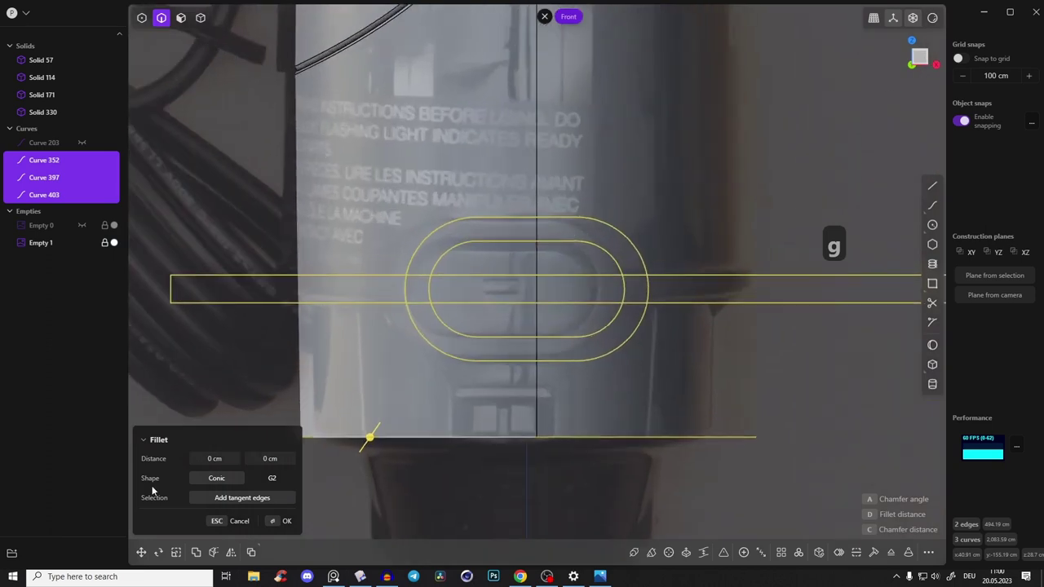
{"action": "left_click", "coordinate": [82, 242]}
{"action": "scroll", "coordinate": [644, 299], "scroll_direction": "up", "scroll_amount": 2}
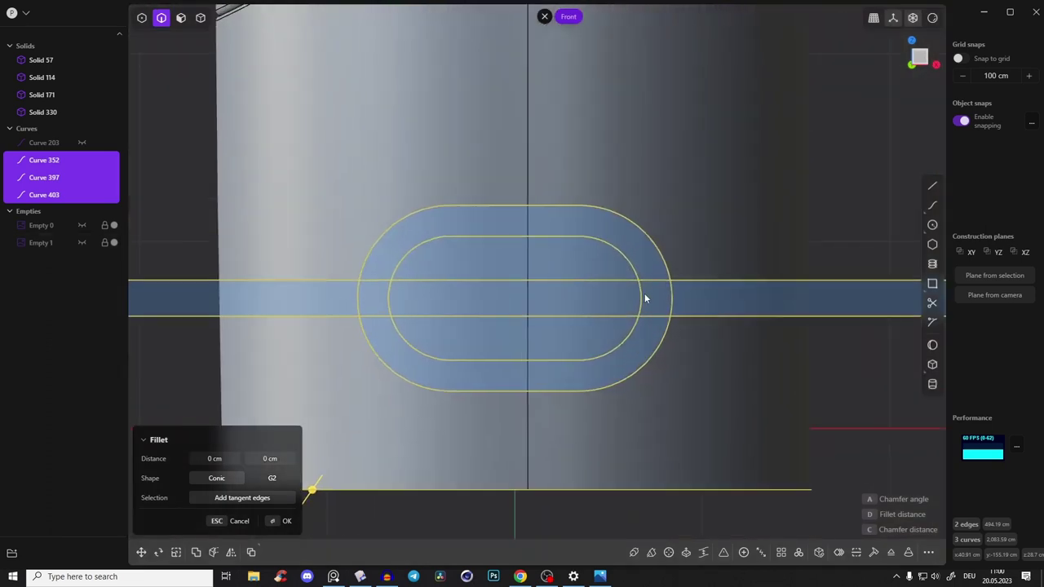
{"action": "scroll", "coordinate": [803, 253], "scroll_direction": "down", "scroll_amount": 2}
{"action": "key", "text": "Escape"}
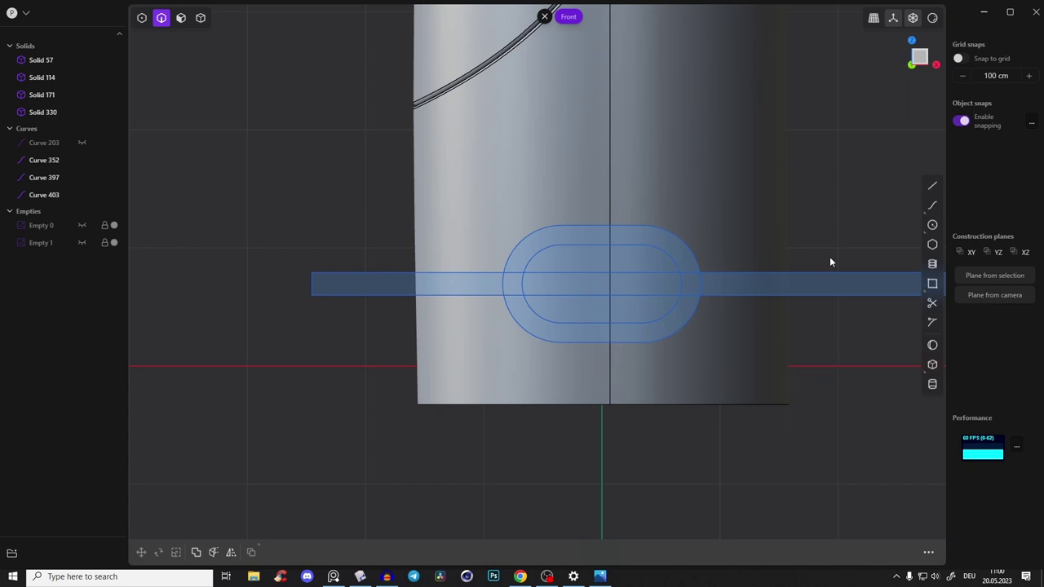
Step: Trim away the rectangle lines inside the slot outlines and the outer slot's arcs where the band passes through
{"action": "key", "text": "t"}
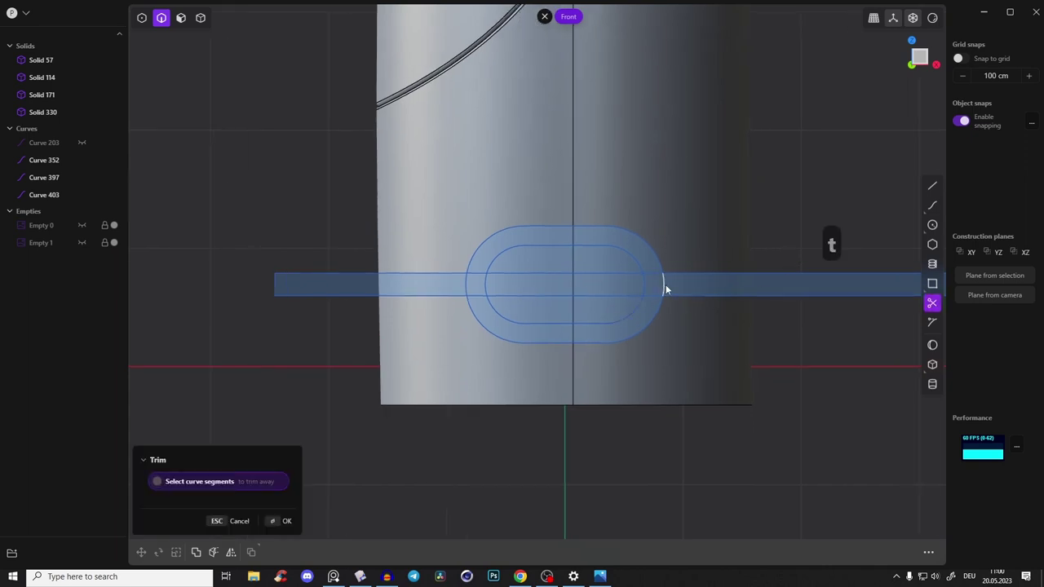
{"action": "left_click", "coordinate": [651, 296]}
{"action": "left_click", "coordinate": [620, 275]}
{"action": "left_click", "coordinate": [611, 297]}
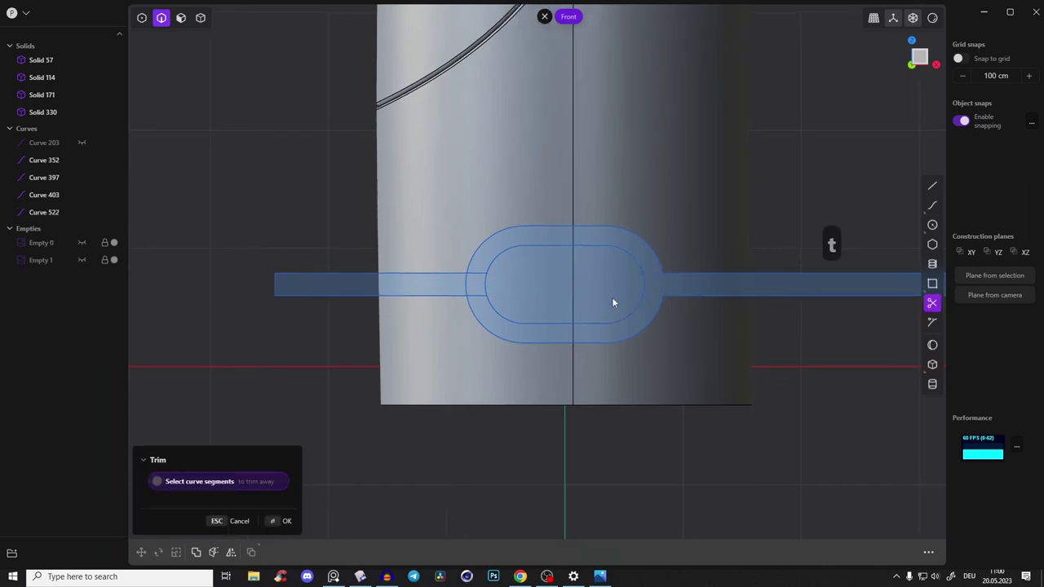
{"action": "left_click", "coordinate": [469, 294]}
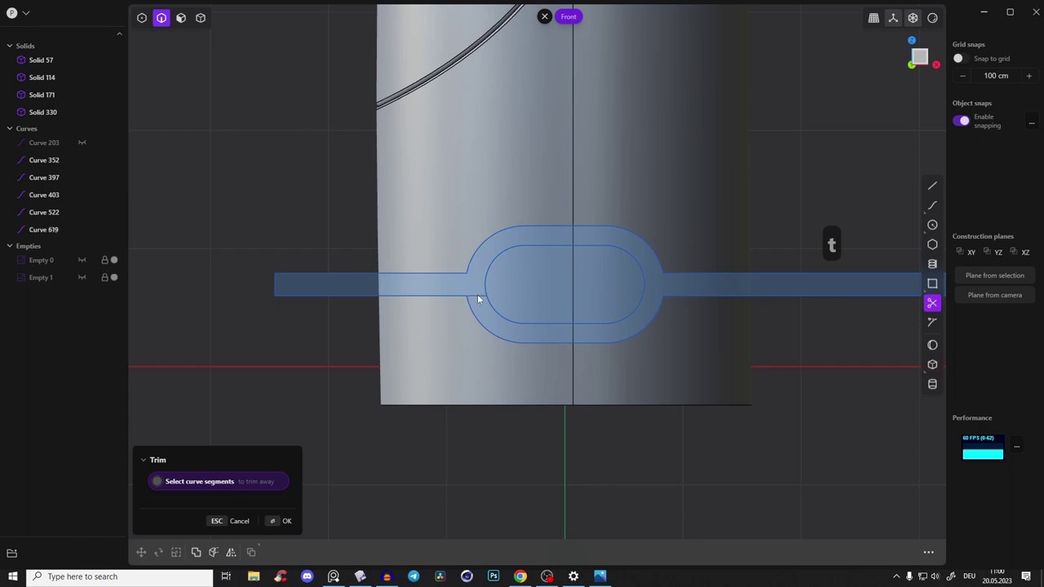
{"action": "right_click", "coordinate": [750, 417]}
{"action": "key", "text": "t"}
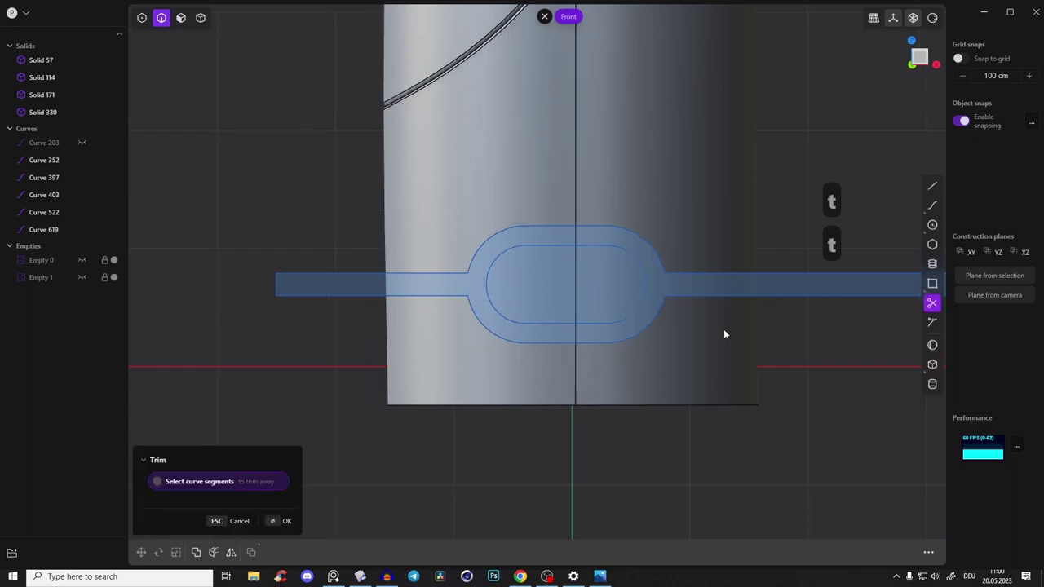
{"action": "scroll", "coordinate": [722, 264], "scroll_direction": "down", "scroll_amount": 3}
{"action": "left_click_drag", "start_coordinate": [269, 188], "coordinate": [951, 379]}
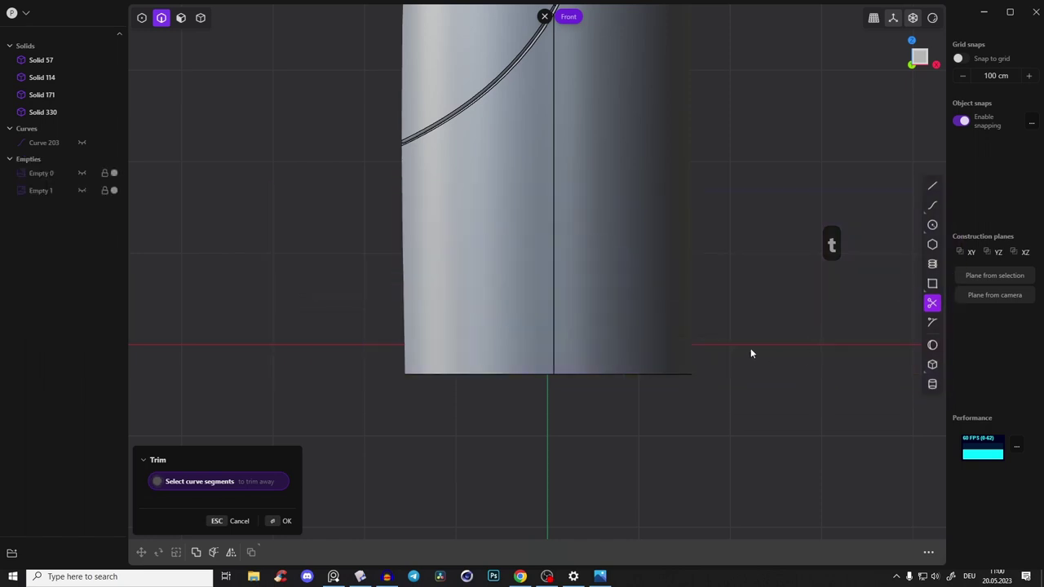
{"action": "key", "text": "ctrl+z"}
Step: Join the trimmed segments into one closed band outline and cut the handle body with it and the inner slot
{"action": "left_click_drag", "start_coordinate": [183, 173], "coordinate": [932, 367]}
{"action": "key", "text": "j"}
{"action": "middle_click_drag", "start_coordinate": [657, 305], "coordinate": [700, 199]}
{"action": "key", "text": "c"}
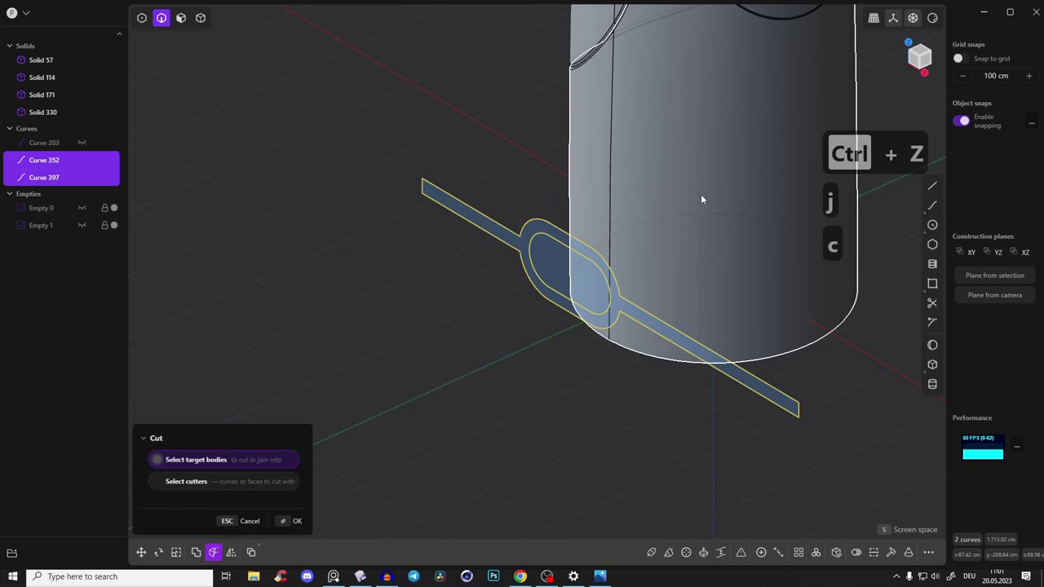
{"action": "left_click", "coordinate": [700, 199]}
{"action": "key", "text": "Return"}
Step: Delete both cutting curves and the handle piece below the band
{"action": "middle_click_drag", "start_coordinate": [618, 412], "coordinate": [519, 116]}
{"action": "left_click", "coordinate": [584, 267]}
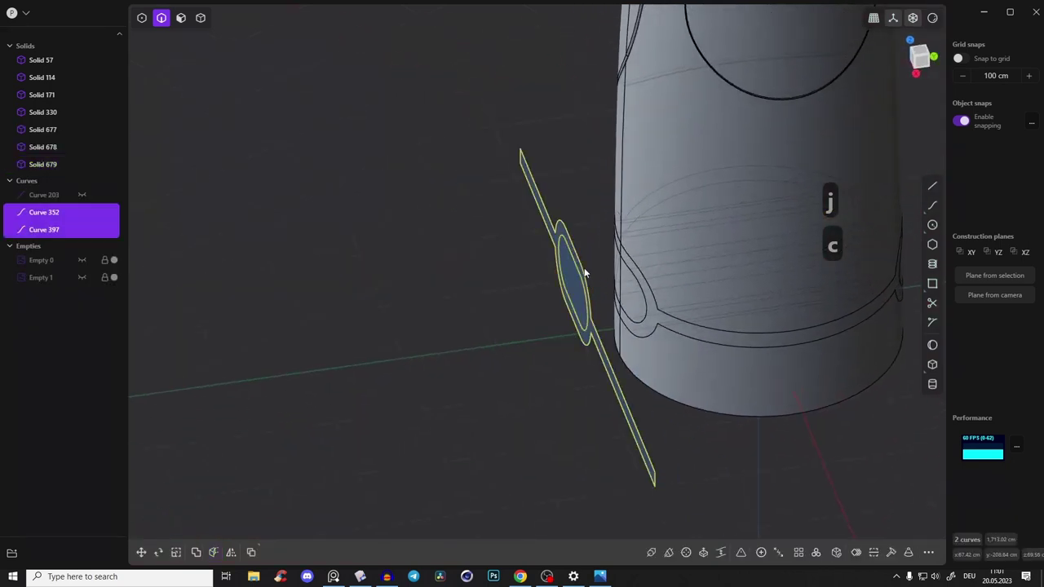
{"action": "middle_click_drag", "start_coordinate": [583, 268], "coordinate": [643, 329]}
{"action": "key", "text": "x"}
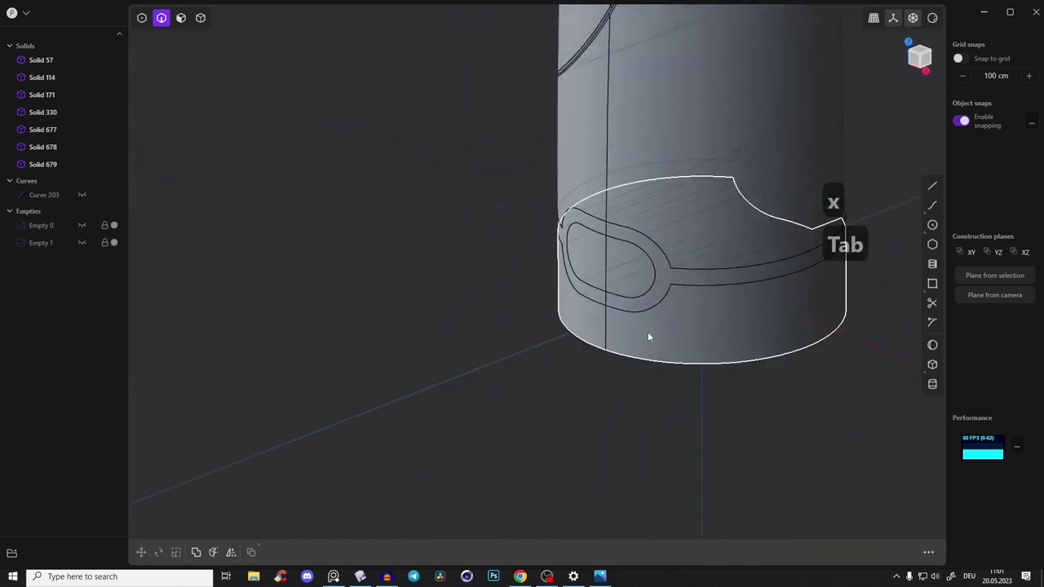
{"action": "middle_click_drag", "start_coordinate": [706, 340], "coordinate": [541, 324]}
{"action": "key", "text": "x"}
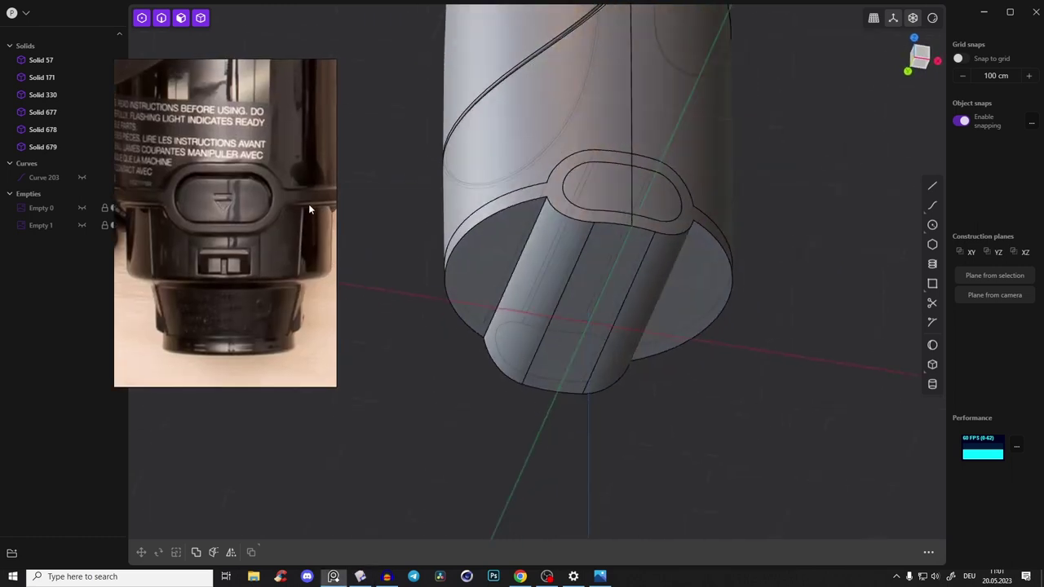
Step: Draw a circle of about 139.1 cm radius centred on the underside of the handle
{"action": "middle_click_drag", "start_coordinate": [534, 300], "coordinate": [769, 195]}
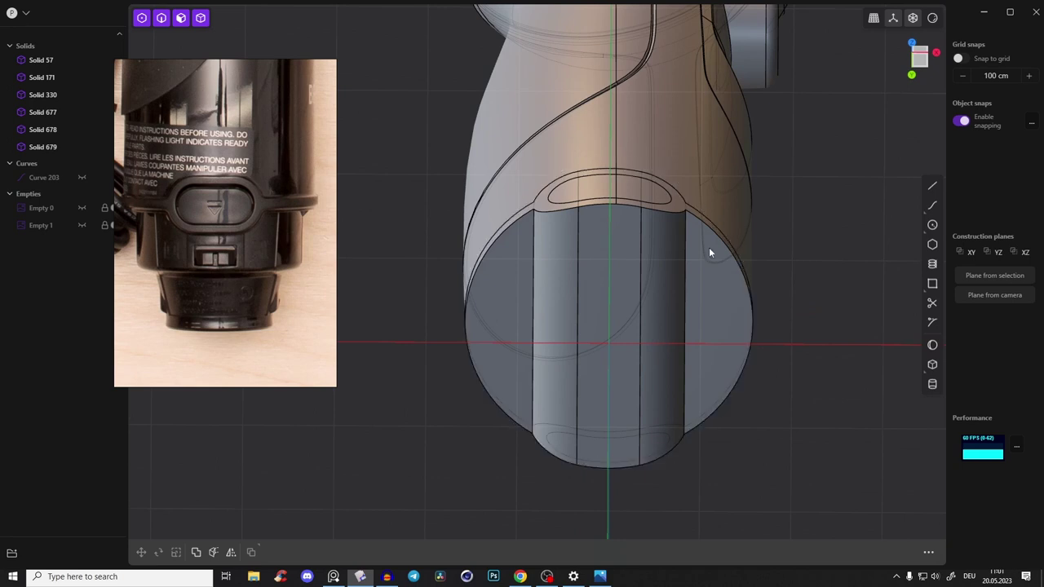
{"action": "left_click", "coordinate": [625, 322]}
{"action": "left_click", "coordinate": [624, 323]}
{"action": "key", "text": "space"}
{"action": "scroll", "coordinate": [622, 350], "scroll_direction": "up", "scroll_amount": 3}
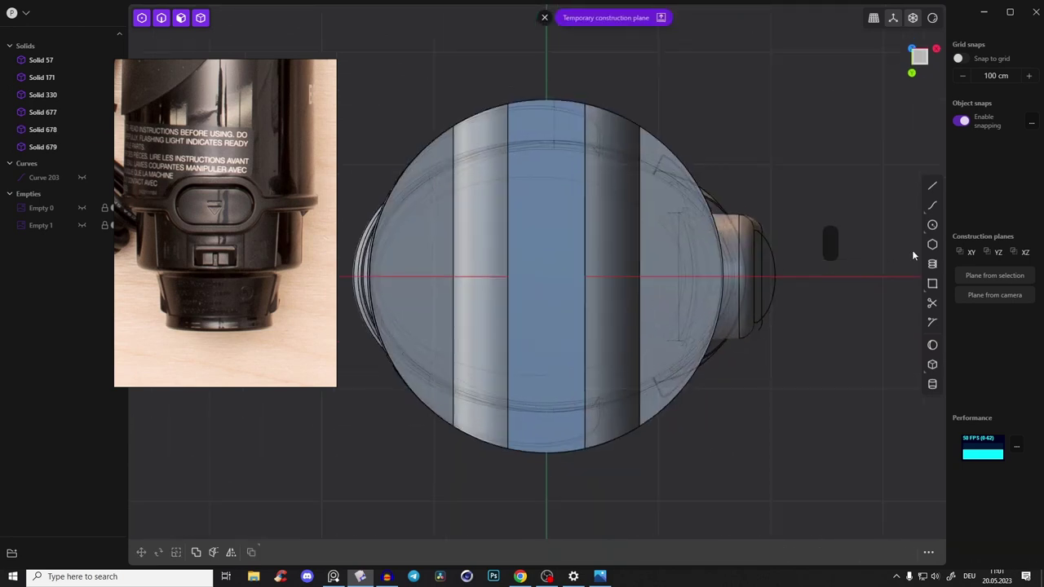
{"action": "left_click", "coordinate": [545, 278]}
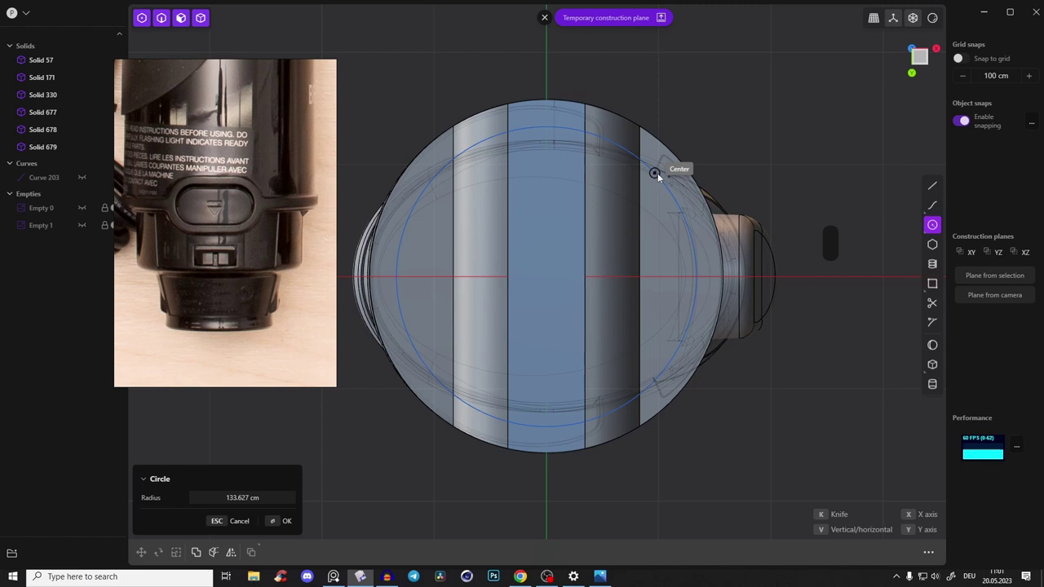
{"action": "left_click", "coordinate": [703, 198]}
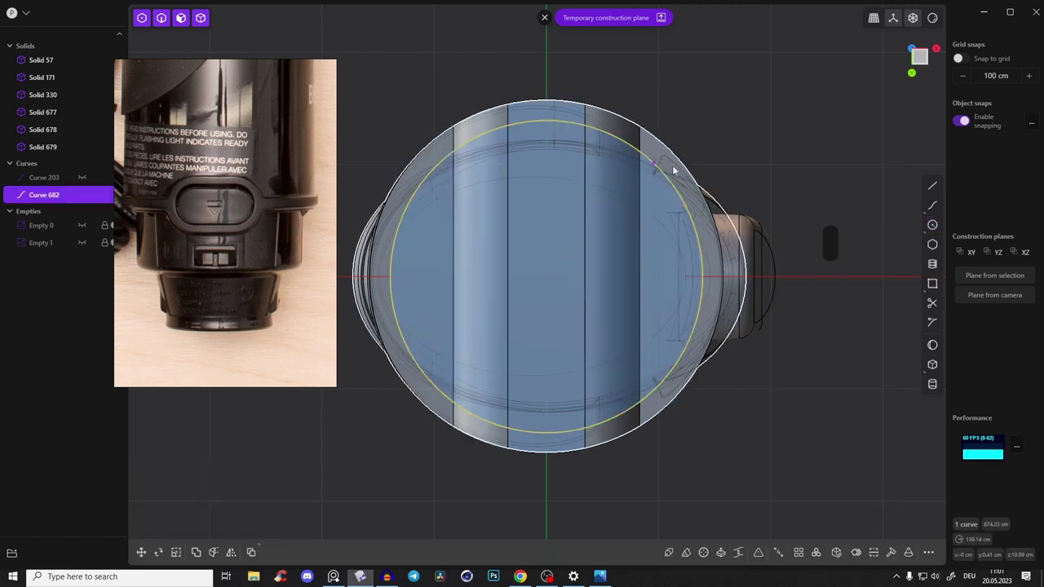
Step: Cut the band body with the circle and delete the circle curve
{"action": "key", "text": "c"}
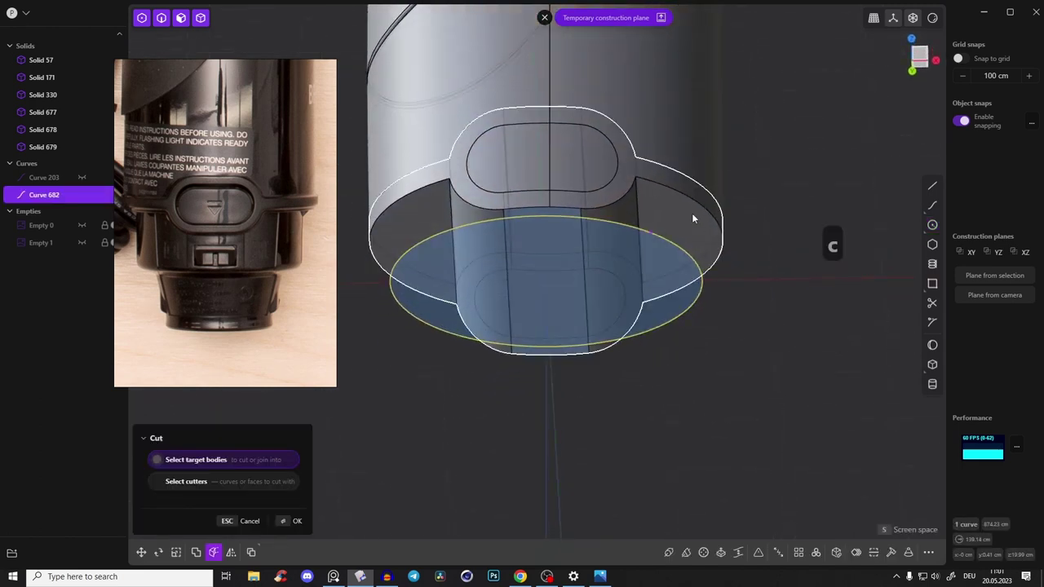
{"action": "left_click", "coordinate": [679, 203]}
{"action": "right_click", "coordinate": [746, 289]}
{"action": "left_click", "coordinate": [748, 290]}
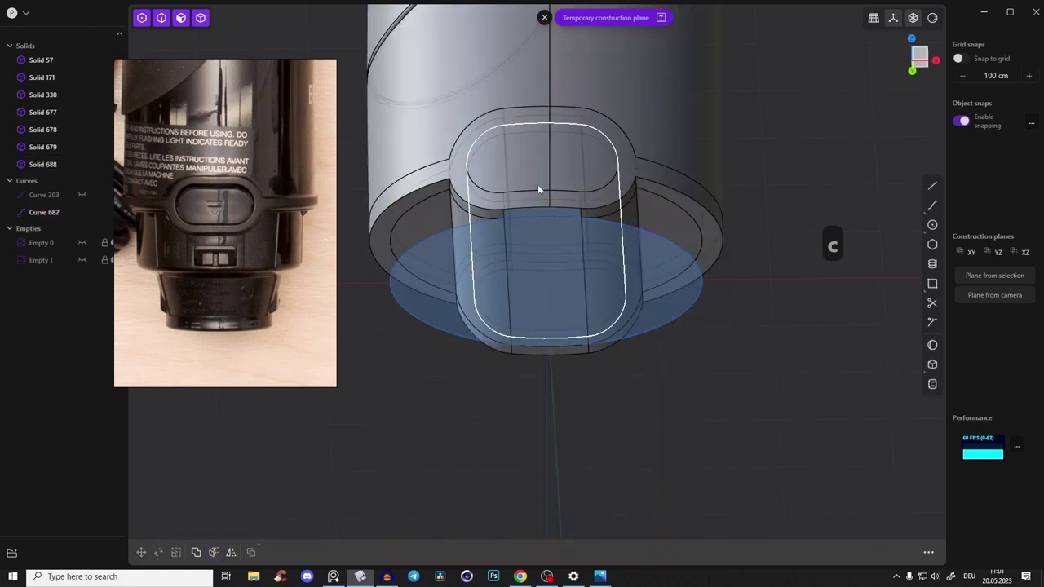
{"action": "left_click", "coordinate": [629, 223]}
{"action": "key", "text": "2"}
{"action": "key", "text": "x"}
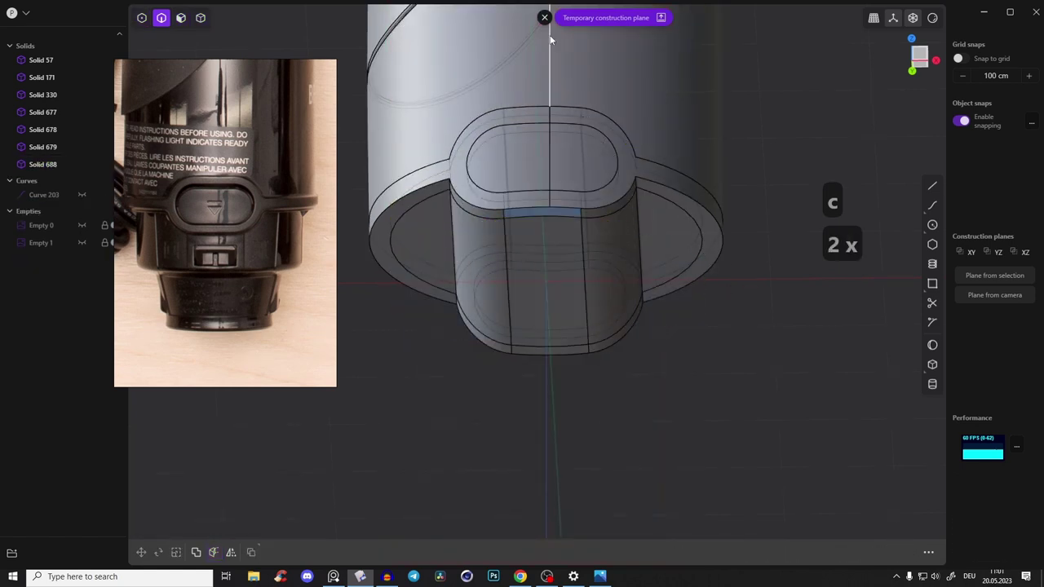
Step: Offset the five underside faces of the inner core downward by about 123.2 cm to form a lower collar
{"action": "middle_click_drag", "start_coordinate": [626, 181], "coordinate": [599, 183]}
{"action": "key", "text": "3"}
{"action": "left_click", "coordinate": [670, 247]}
{"action": "left_click", "coordinate": [611, 264]}
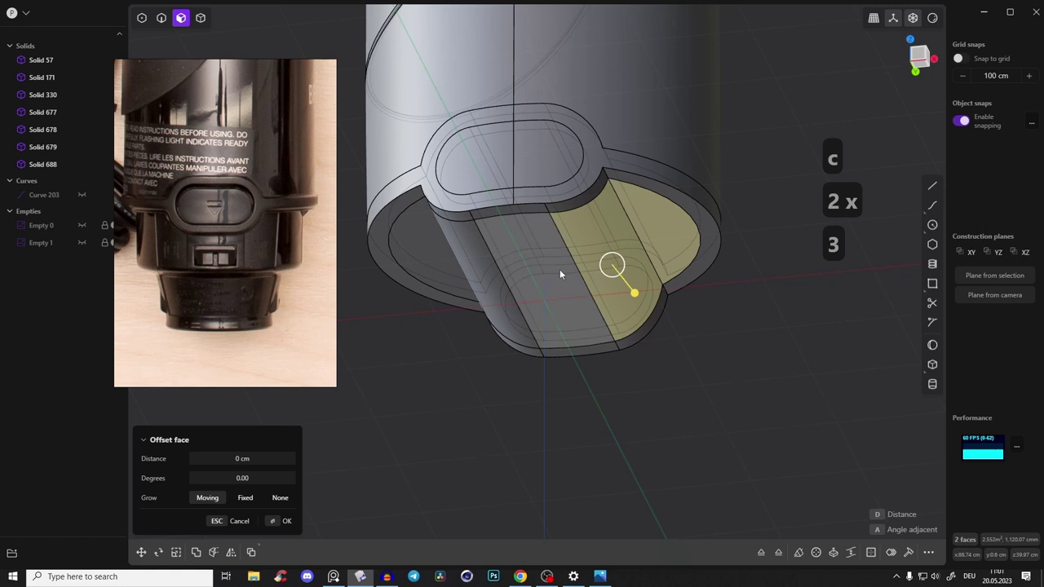
{"action": "left_click", "coordinate": [558, 269]}
{"action": "left_click", "coordinate": [481, 254]}
{"action": "left_click", "coordinate": [435, 250]}
{"action": "middle_click_drag", "start_coordinate": [436, 250], "coordinate": [493, 254]}
{"action": "left_click_drag", "start_coordinate": [445, 266], "coordinate": [476, 395]}
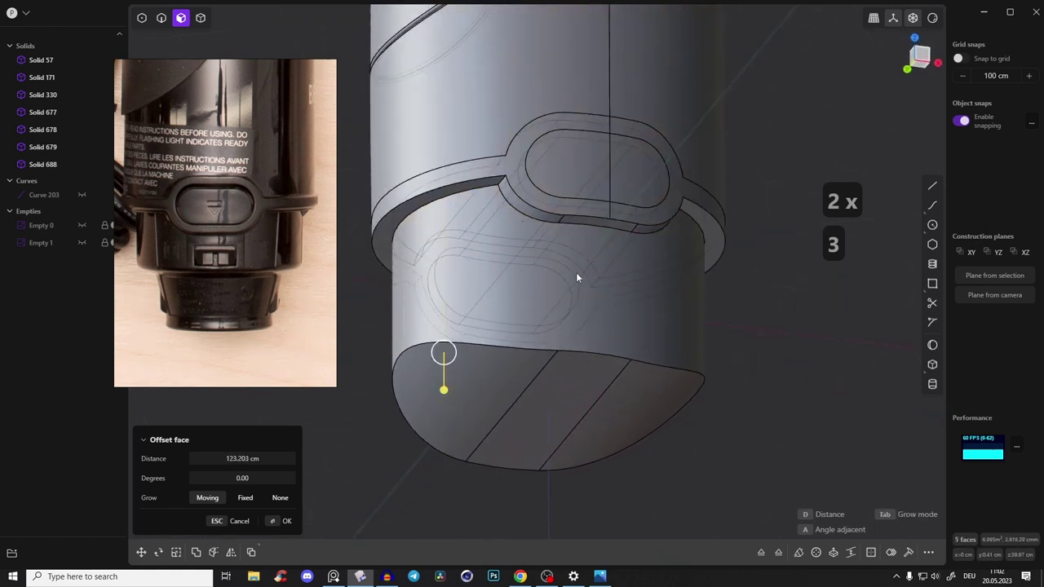
Step: Show the front reference image and draw a horizontal line about 349 cm long across the collar at its pictured lower edge
{"action": "middle_click_drag", "start_coordinate": [576, 278], "coordinate": [581, 295]}
{"action": "left_click", "coordinate": [919, 59]}
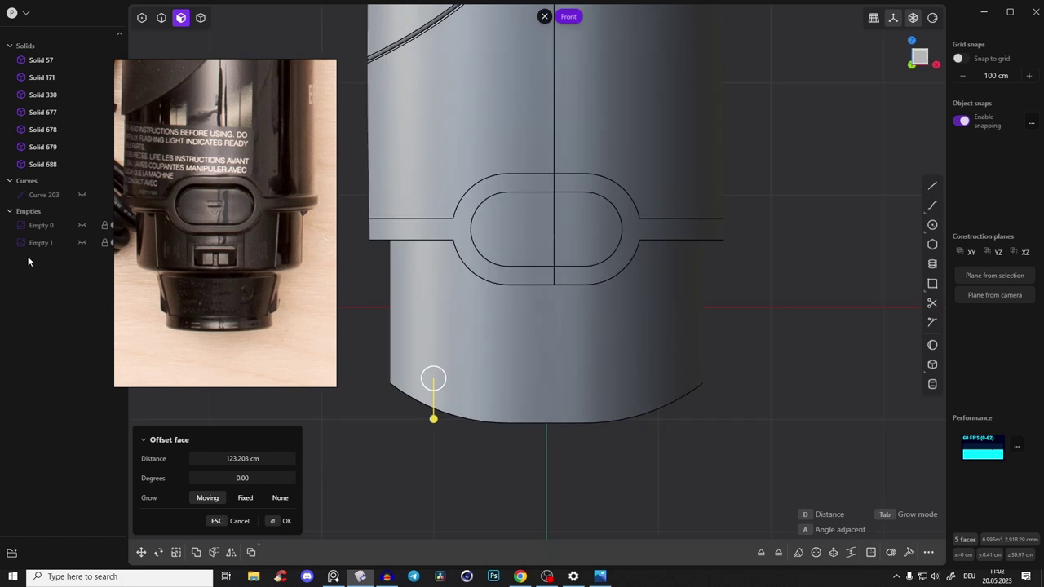
{"action": "left_click", "coordinate": [82, 242]}
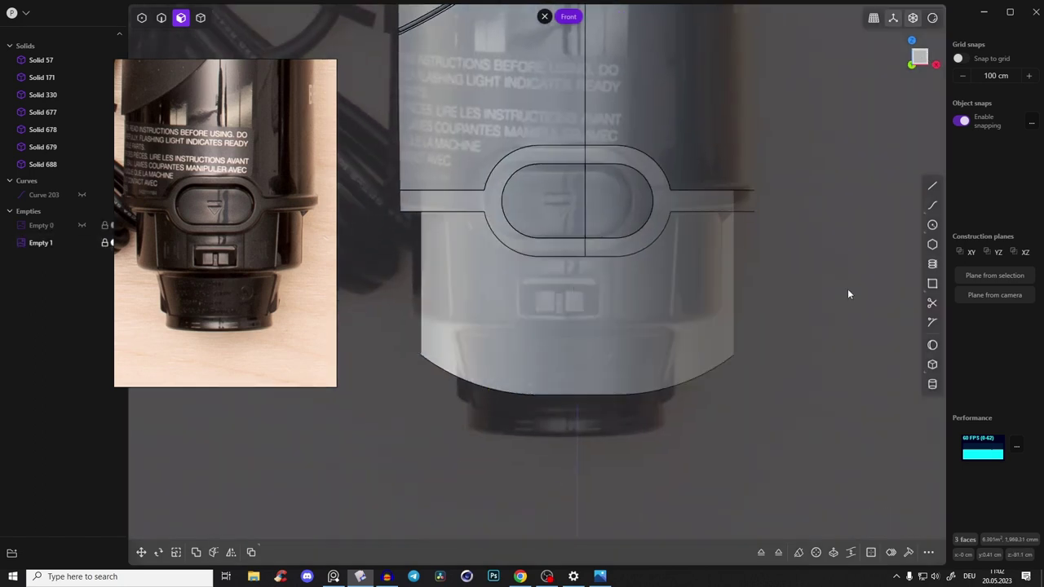
{"action": "left_click", "coordinate": [932, 186]}
{"action": "left_click", "coordinate": [760, 315]}
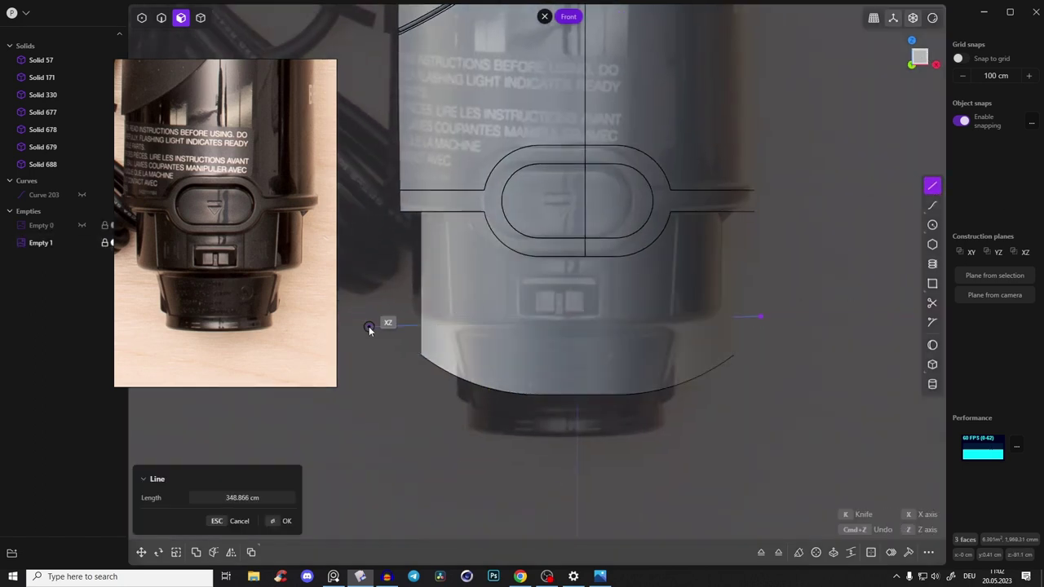
{"action": "left_click", "coordinate": [367, 318]}
Step: Cut the collar along the horizontal line, then delete the cut-off lower piece and the line
{"action": "key", "text": "c"}
{"action": "left_click", "coordinate": [671, 351]}
{"action": "key", "text": "x"}
{"action": "key", "text": "Tab"}
{"action": "key", "text": "x"}
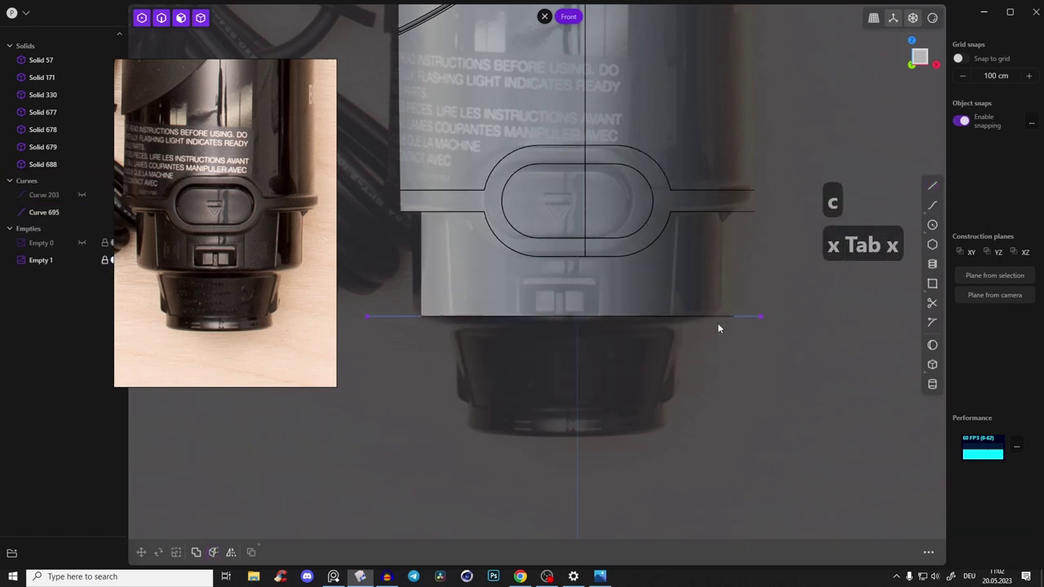
{"action": "key", "text": "2"}
{"action": "key", "text": "x"}
Step: Fillet the bottom edge of the collar
{"action": "middle_click_drag", "start_coordinate": [463, 295], "coordinate": [571, 282]}
{"action": "key", "text": "2"}
{"action": "left_click", "coordinate": [591, 285]}
{"action": "mouse_move", "coordinate": [644, 291]}
{"action": "left_mouse_down"}
{"action": "mouse_move", "coordinate": [640, 282]}
{"action": "mouse_move", "coordinate": [652, 302]}
{"action": "left_mouse_up"}
{"action": "middle_click_drag", "start_coordinate": [653, 302], "coordinate": [560, 295]}
{"action": "scroll", "coordinate": [561, 295], "scroll_direction": "up", "scroll_amount": 3}
{"action": "right_click", "coordinate": [589, 240]}
Step: Offset the band's outer faces slightly outward from the handle surface
{"action": "key", "text": "3"}
{"action": "left_click", "coordinate": [596, 233]}
{"action": "middle_click_drag", "start_coordinate": [729, 311], "coordinate": [559, 319], "text": "shift"}
{"action": "middle_click_drag", "start_coordinate": [815, 265], "coordinate": [484, 245]}
{"action": "mouse_move", "coordinate": [483, 244]}
{"action": "left_mouse_down"}
{"action": "mouse_move", "coordinate": [456, 245]}
{"action": "mouse_move", "coordinate": [469, 247]}
{"action": "left_mouse_up"}
{"action": "middle_click_drag", "start_coordinate": [470, 247], "coordinate": [534, 327]}
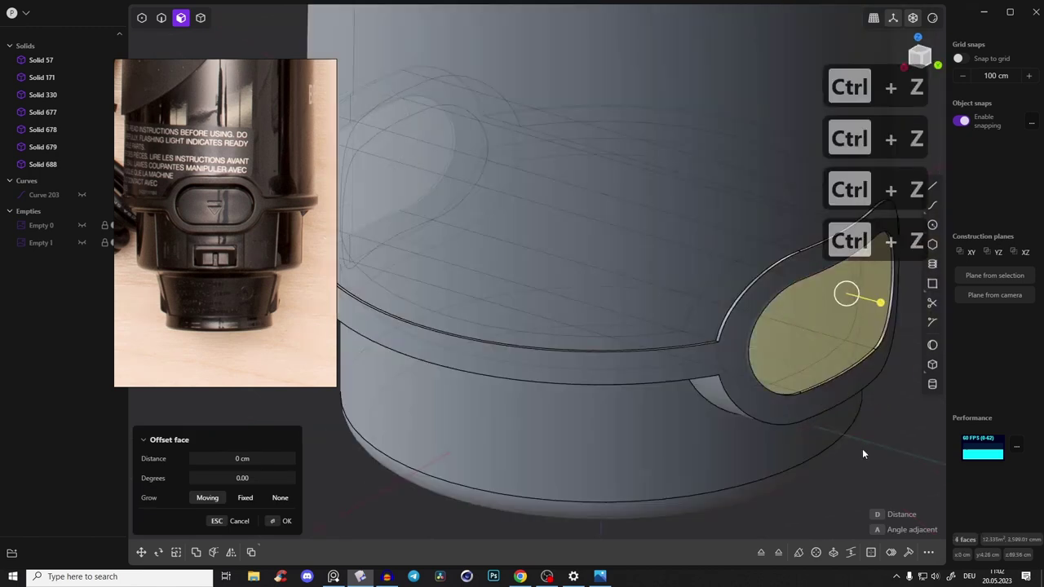
Step: Offset the front faces of the oval latch outward so it projects beyond the surrounding band
{"action": "left_click", "coordinate": [861, 449]}
{"action": "left_click", "coordinate": [847, 319]}
{"action": "middle_click_drag", "start_coordinate": [563, 305], "coordinate": [733, 284]}
{"action": "left_click", "coordinate": [586, 258], "text": "shift"}
{"action": "left_click", "coordinate": [524, 249], "text": "shift"}
{"action": "middle_click_drag", "start_coordinate": [597, 262], "coordinate": [568, 266]}
{"action": "left_click_drag", "start_coordinate": [477, 269], "coordinate": [439, 287]}
{"action": "right_click", "coordinate": [557, 332]}
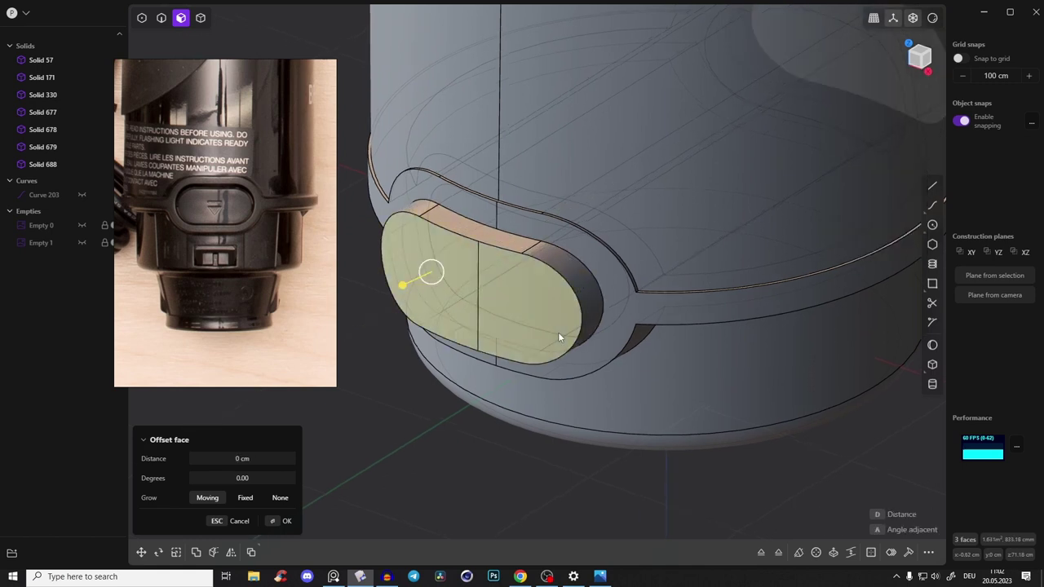
Step: Offset the oval latch's side walls inward by about 2.3 cm to leave a gap around it
{"action": "double_click", "coordinate": [570, 267]}
{"action": "middle_click_drag", "start_coordinate": [571, 269], "coordinate": [569, 154]}
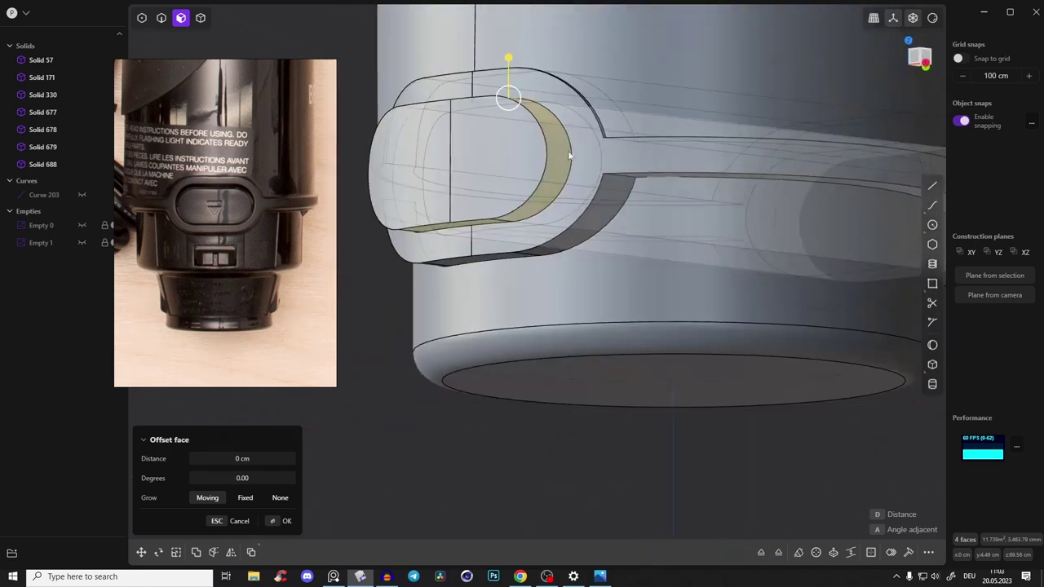
{"action": "left_click_drag", "start_coordinate": [509, 59], "coordinate": [510, 65]}
{"action": "middle_click_drag", "start_coordinate": [512, 76], "coordinate": [523, 151]}
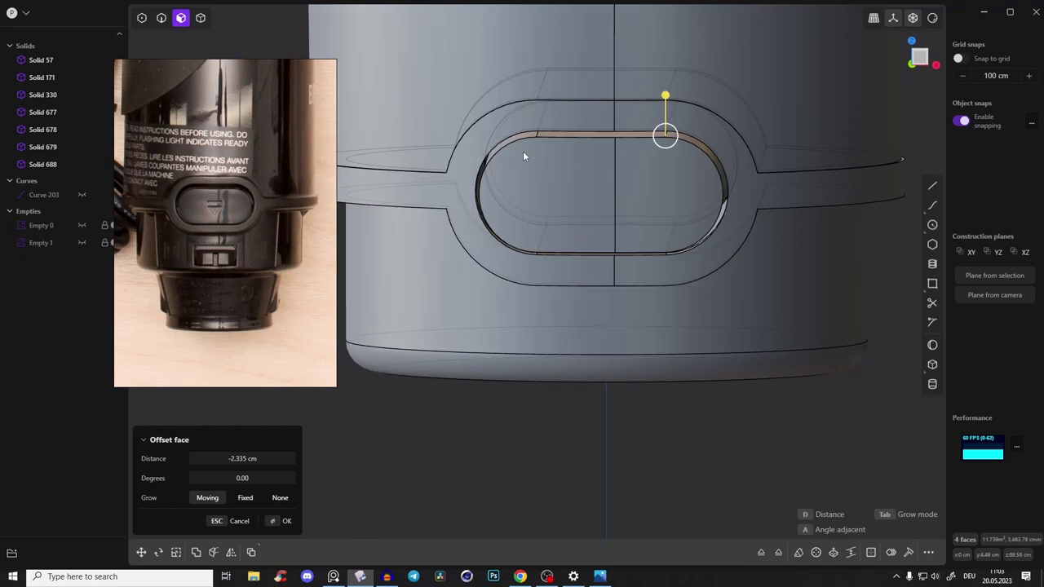
Step: Turn off the see-through display and fillet the oval latch's front edges by about 2.3 cm
{"action": "scroll", "coordinate": [224, 189], "scroll_direction": "up", "scroll_amount": 5}
{"action": "middle_click_drag", "start_coordinate": [613, 159], "coordinate": [583, 237]}
{"action": "key", "text": "2"}
{"action": "key", "text": "alt+z"}
{"action": "left_click", "coordinate": [581, 238]}
{"action": "middle_click_drag", "start_coordinate": [686, 219], "coordinate": [700, 244]}
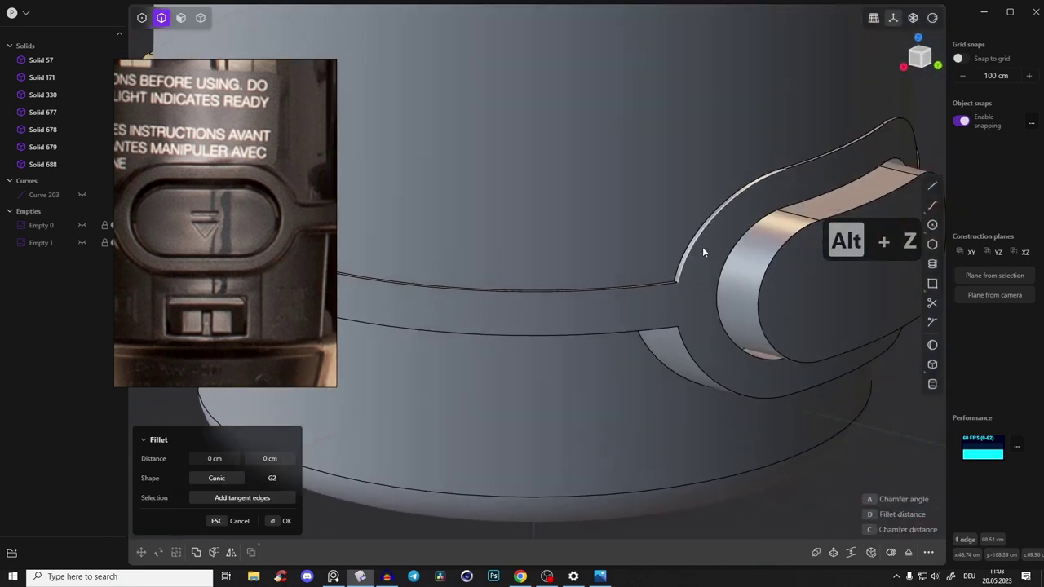
{"action": "left_click", "coordinate": [769, 260], "text": "shift"}
{"action": "left_click_drag", "start_coordinate": [769, 260], "coordinate": [776, 264]}
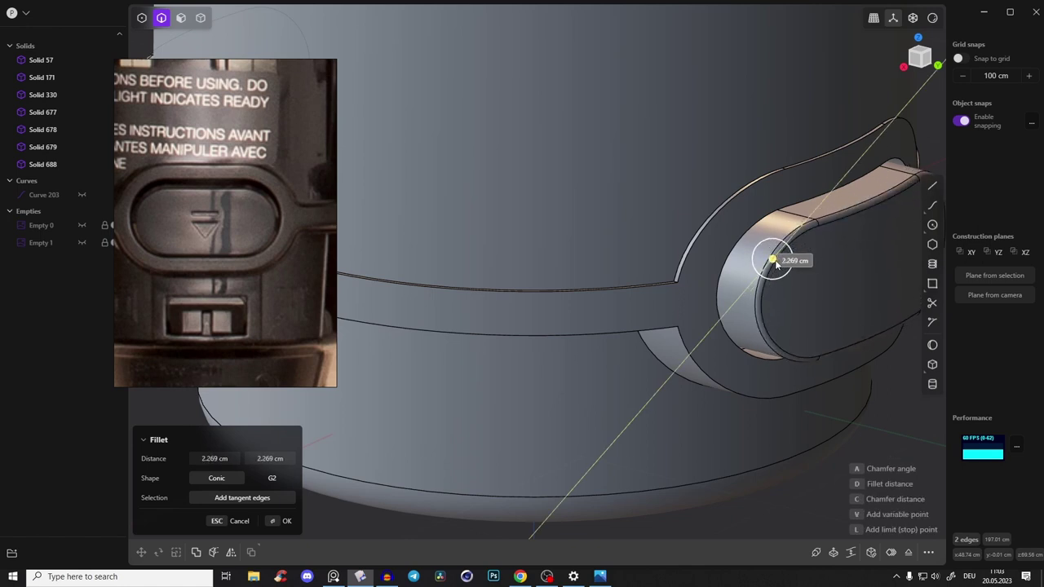
{"action": "key", "text": "Return"}
Step: Union the band, the upper handle body and the lower collar into one solid
{"action": "middle_click_drag", "start_coordinate": [682, 287], "coordinate": [708, 303]}
{"action": "scroll", "coordinate": [721, 257], "scroll_direction": "down", "scroll_amount": 4}
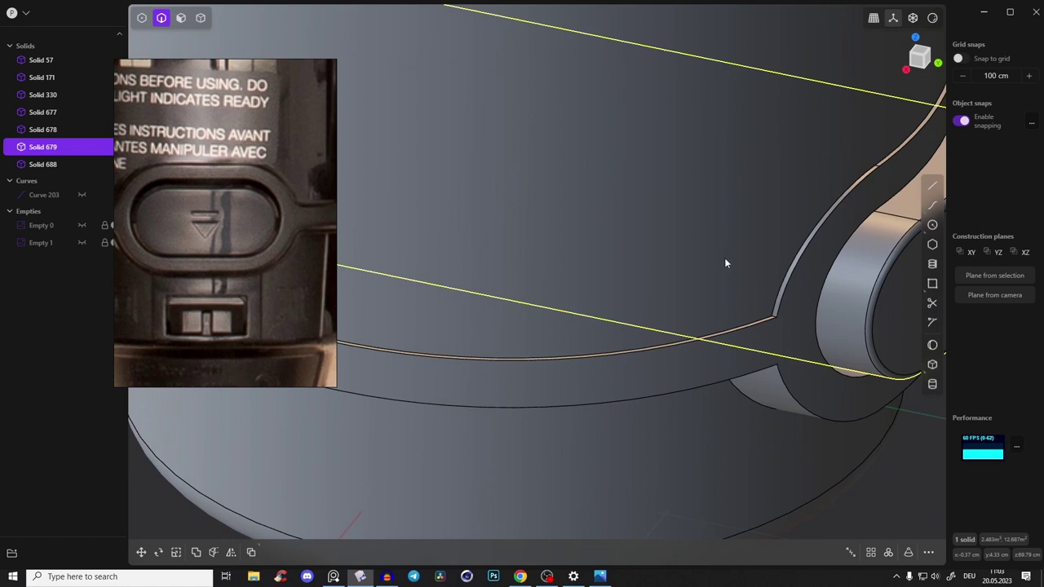
{"action": "left_click", "coordinate": [866, 420]}
{"action": "key", "text": "Tab"}
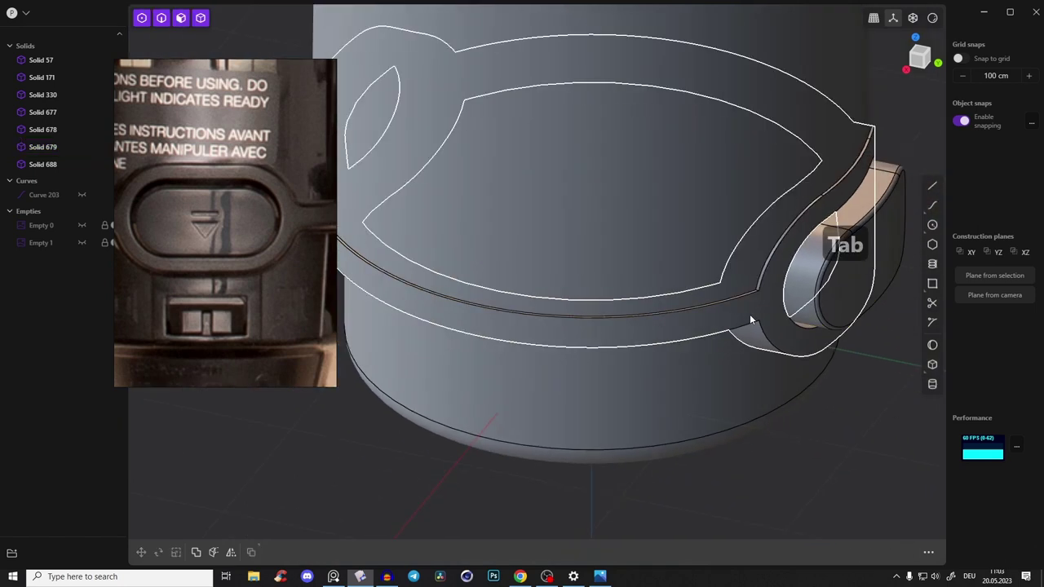
{"action": "left_click", "coordinate": [749, 314]}
{"action": "left_click", "coordinate": [728, 202], "text": "shift"}
{"action": "left_click", "coordinate": [721, 403], "text": "shift"}
{"action": "key", "text": "q"}
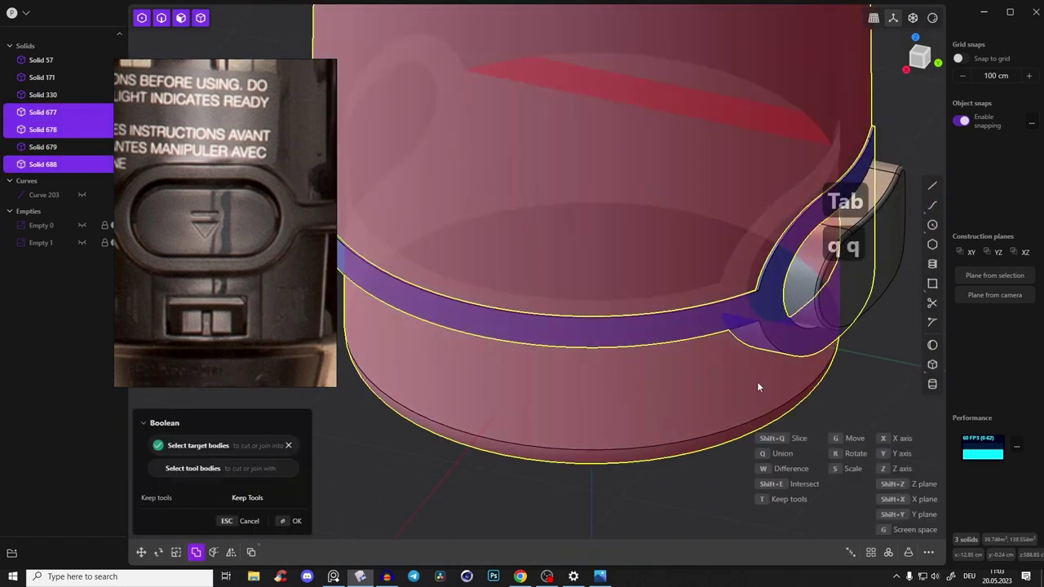
{"action": "key", "text": "q"}
{"action": "right_click", "coordinate": [855, 429]}
Step: Fillet the short corner edges on both sides where the raised band meets the oval surround of the latch
{"action": "scroll", "coordinate": [760, 328], "scroll_direction": "up", "scroll_amount": 3}
{"action": "middle_click_drag", "start_coordinate": [759, 327], "coordinate": [790, 307]}
{"action": "key", "text": "2"}
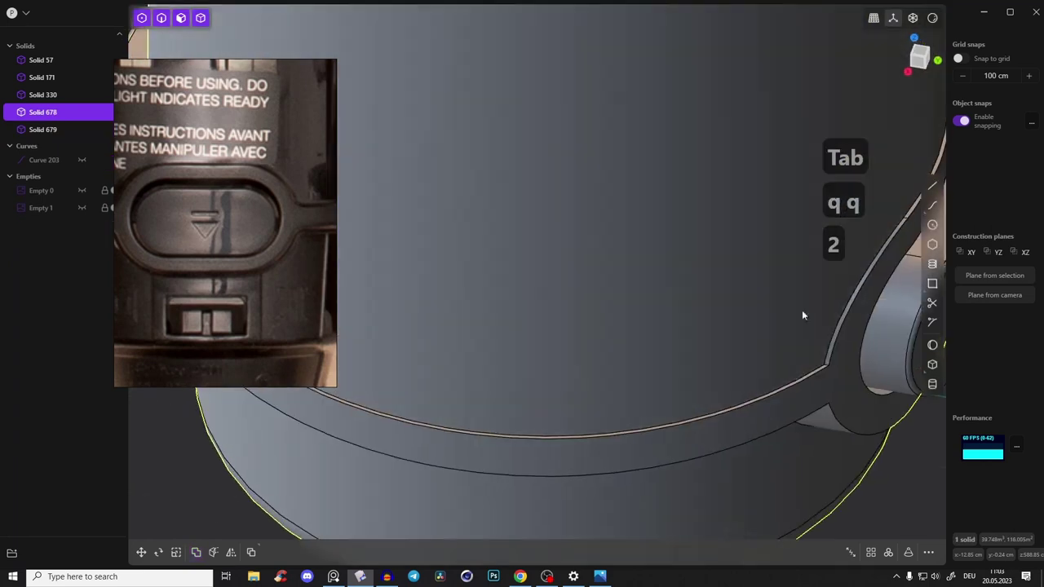
{"action": "left_click", "coordinate": [829, 366]}
{"action": "middle_click_drag", "start_coordinate": [832, 367], "coordinate": [726, 326]}
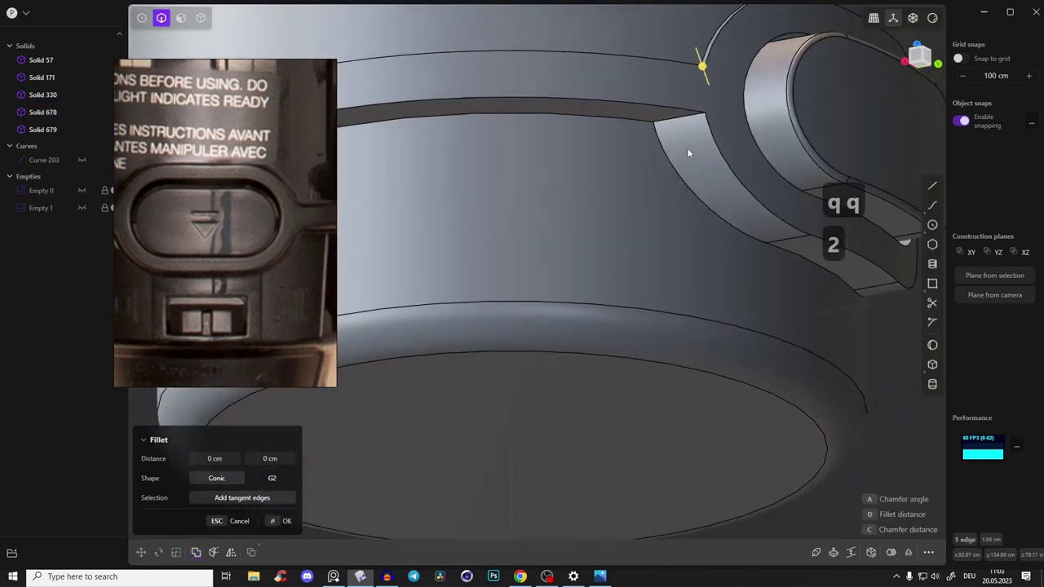
{"action": "left_click", "coordinate": [682, 121]}
{"action": "middle_click_drag", "start_coordinate": [681, 122], "coordinate": [652, 209]}
{"action": "left_click", "coordinate": [509, 246]}
{"action": "mouse_move", "coordinate": [509, 246]}
{"action": "middle_mouse_down"}
{"action": "mouse_move", "coordinate": [499, 229]}
{"action": "mouse_move", "coordinate": [482, 310]}
{"action": "mouse_move", "coordinate": [510, 256]}
{"action": "mouse_move", "coordinate": [500, 258]}
{"action": "middle_mouse_up"}
{"action": "left_click", "coordinate": [480, 315]}
{"action": "scroll", "coordinate": [258, 253], "scroll_direction": "down", "scroll_amount": 2}
{"action": "middle_click_drag", "start_coordinate": [277, 249], "coordinate": [225, 251]}
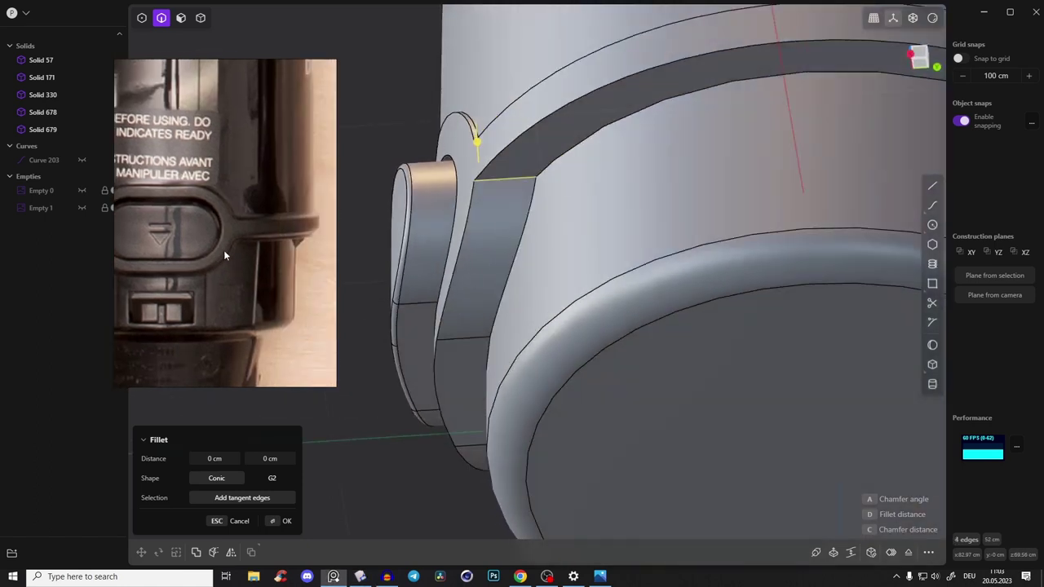
{"action": "middle_click_drag", "start_coordinate": [479, 212], "coordinate": [608, 204]}
{"action": "left_click", "coordinate": [657, 353]}
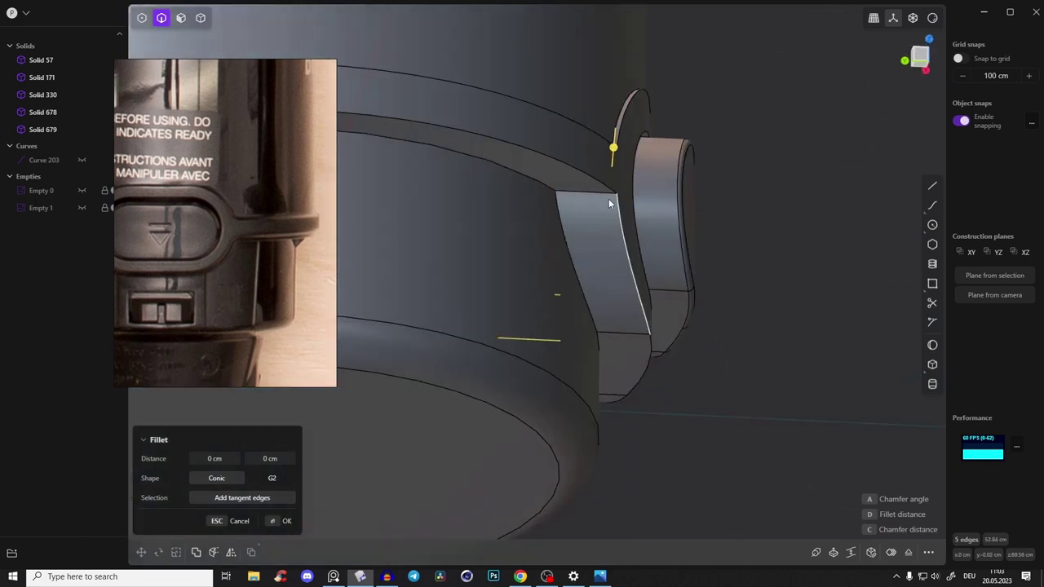
{"action": "middle_click_drag", "start_coordinate": [535, 246], "coordinate": [560, 287]}
{"action": "left_click", "coordinate": [559, 219]}
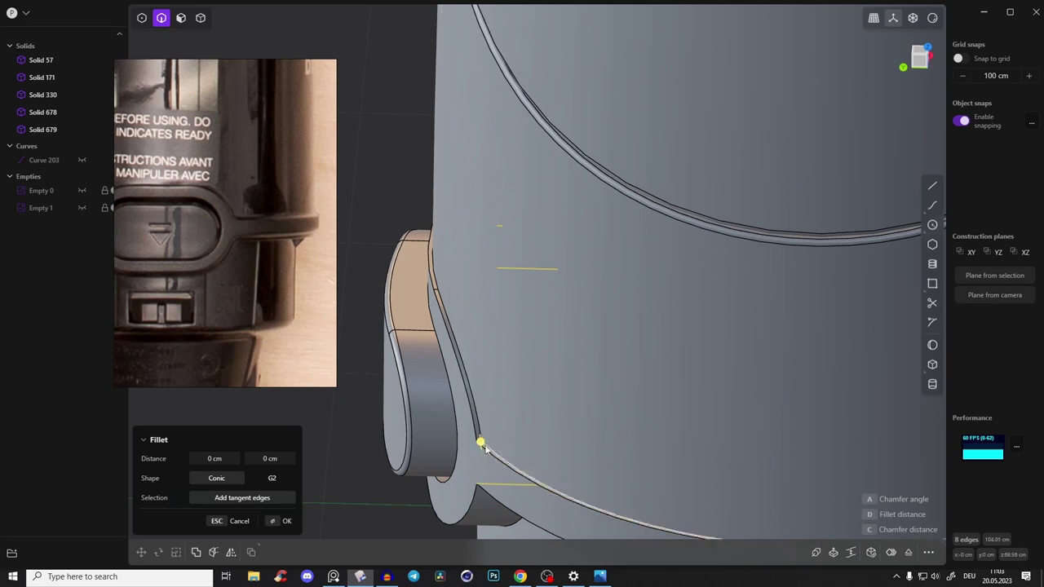
{"action": "left_click_drag", "start_coordinate": [484, 447], "coordinate": [483, 439]}
{"action": "left_click", "coordinate": [435, 325]}
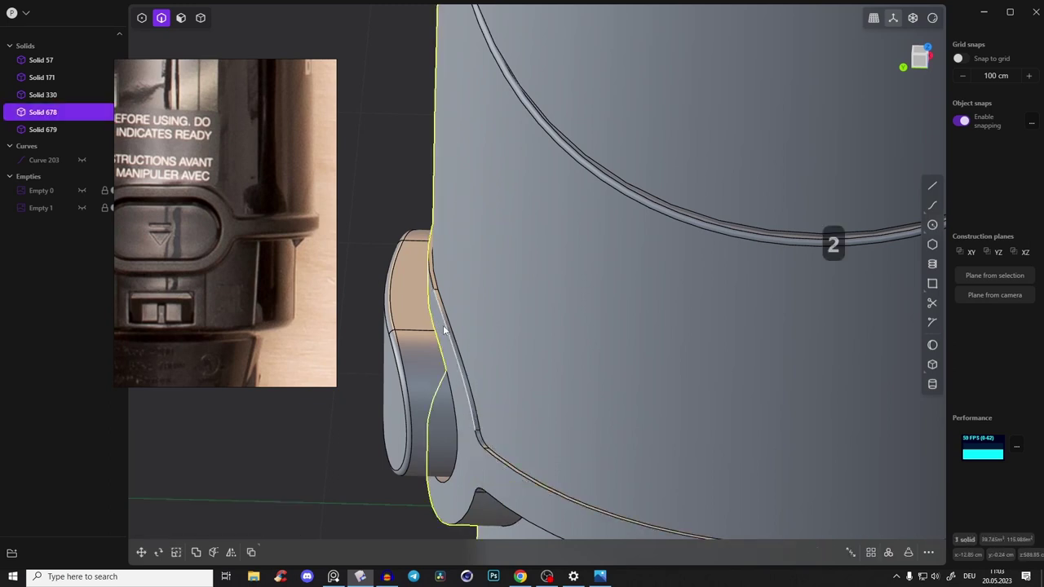
Step: Clear the selection and examine the whole handle from several angles in the red rendered display
{"action": "middle_click_drag", "start_coordinate": [446, 413], "coordinate": [538, 396]}
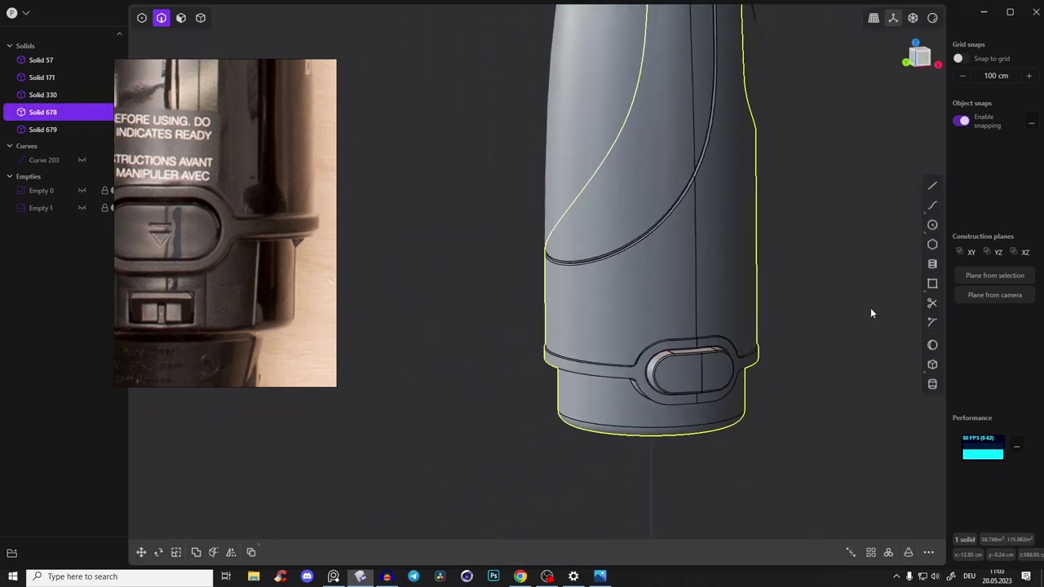
{"action": "left_click", "coordinate": [870, 308]}
{"action": "middle_click_drag", "start_coordinate": [861, 308], "coordinate": [718, 355]}
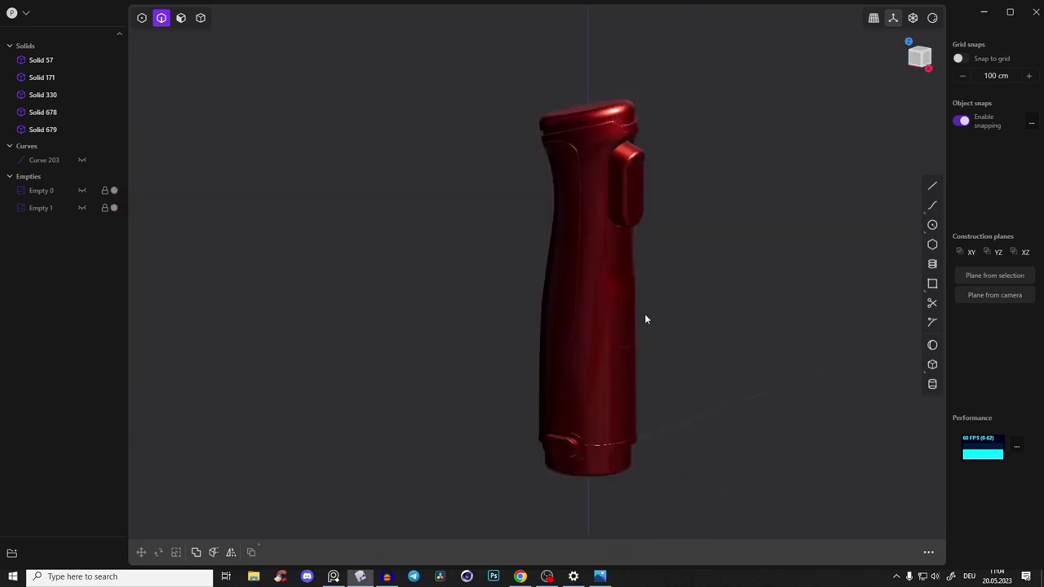
{"action": "scroll", "coordinate": [647, 303], "scroll_direction": "up", "scroll_amount": 3}
{"action": "middle_click_drag", "start_coordinate": [649, 294], "coordinate": [631, 353]}
Step: Switch to Chrome to view the Gumroad course page and the Ultimate 3D Community feed, and return to Plasticity
{"action": "left_click", "coordinate": [531, 576]}
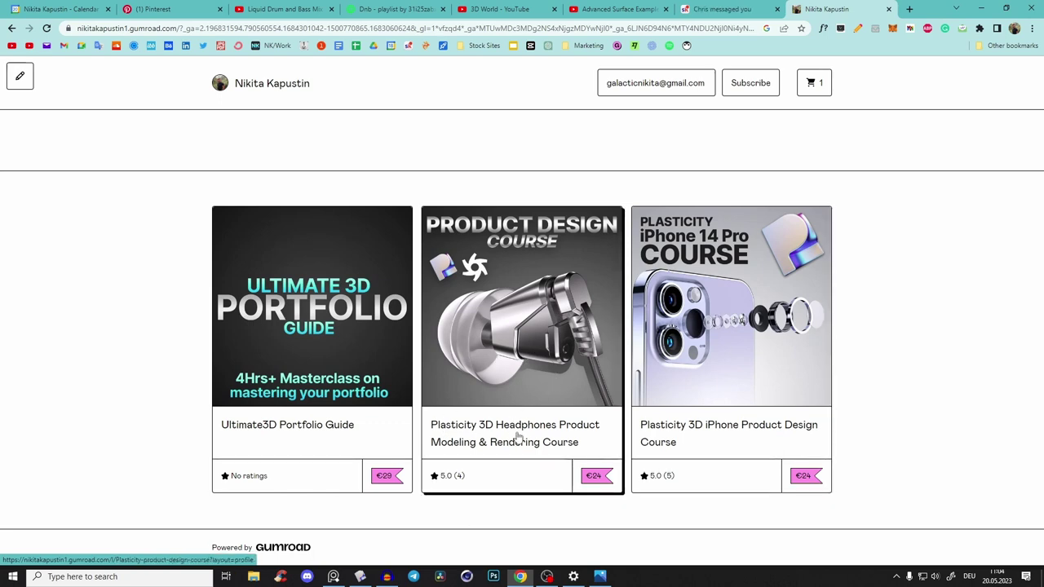
{"action": "left_click", "coordinate": [734, 7]}
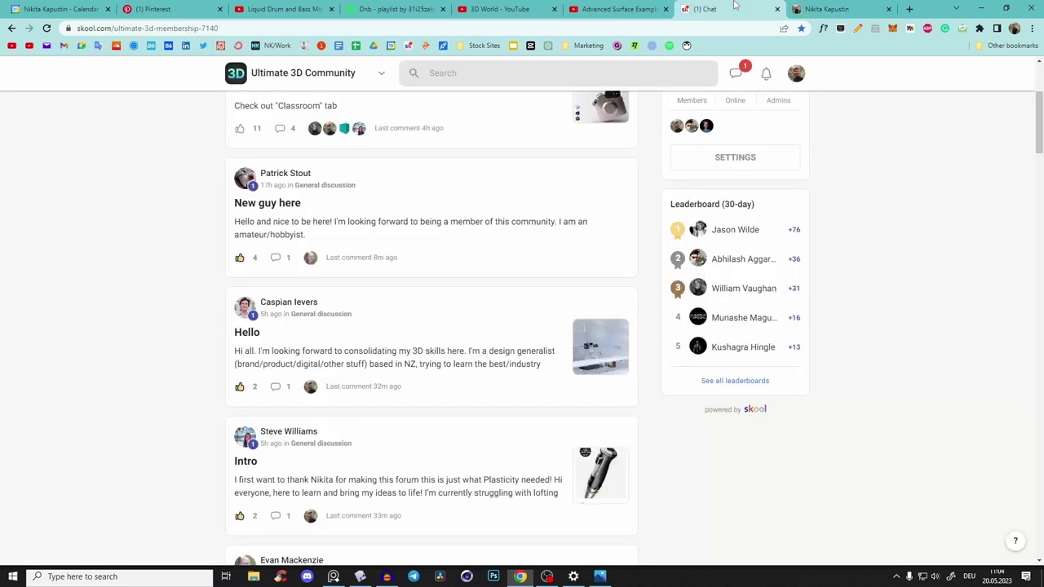
{"action": "scroll", "coordinate": [375, 296], "scroll_direction": "up", "scroll_amount": 4}
{"action": "scroll", "coordinate": [362, 237], "scroll_direction": "down", "scroll_amount": 5}
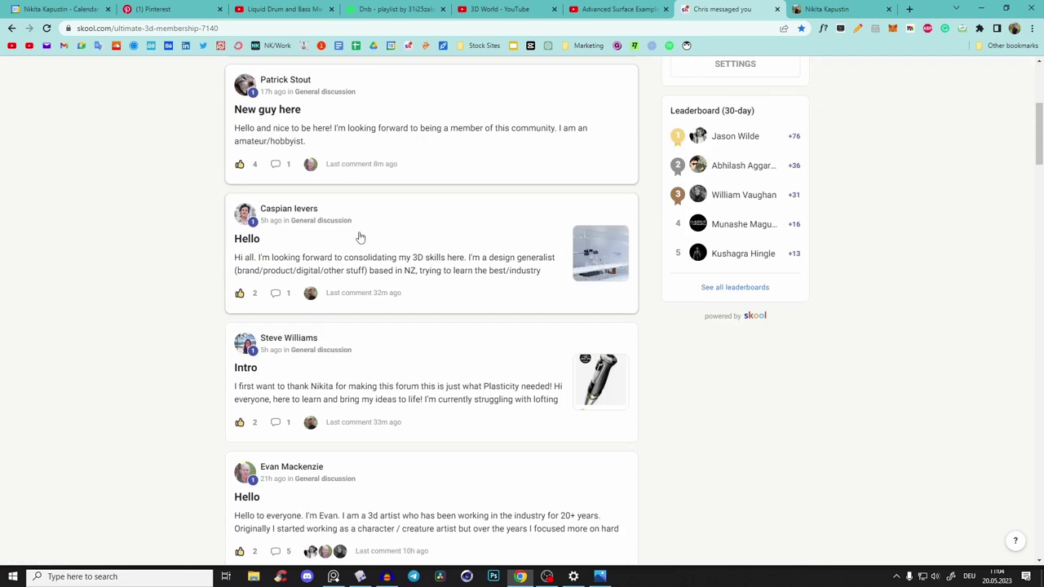
{"action": "scroll", "coordinate": [365, 424], "scroll_direction": "up", "scroll_amount": 4}
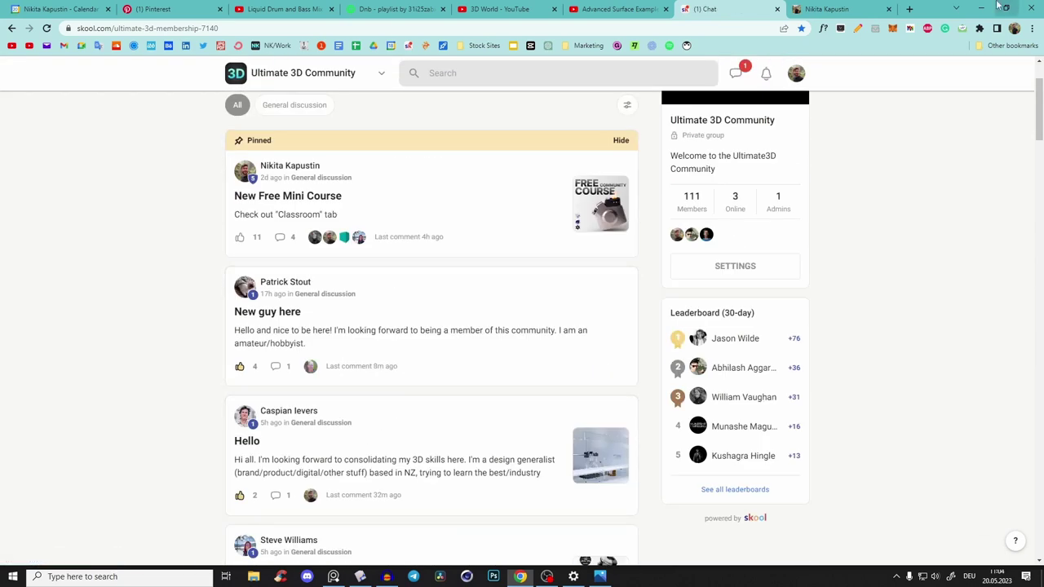
{"action": "left_click", "coordinate": [980, 8]}
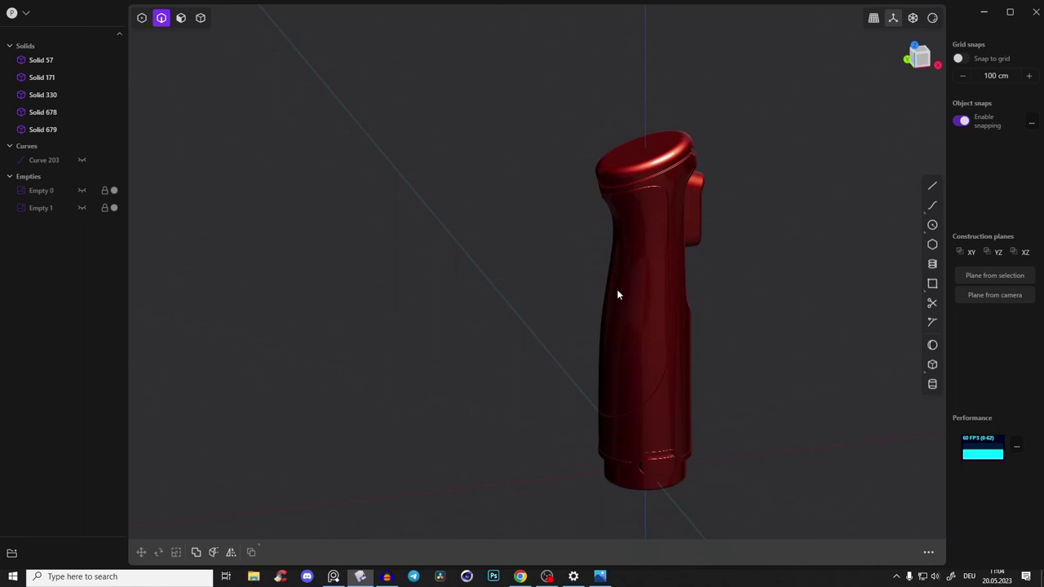